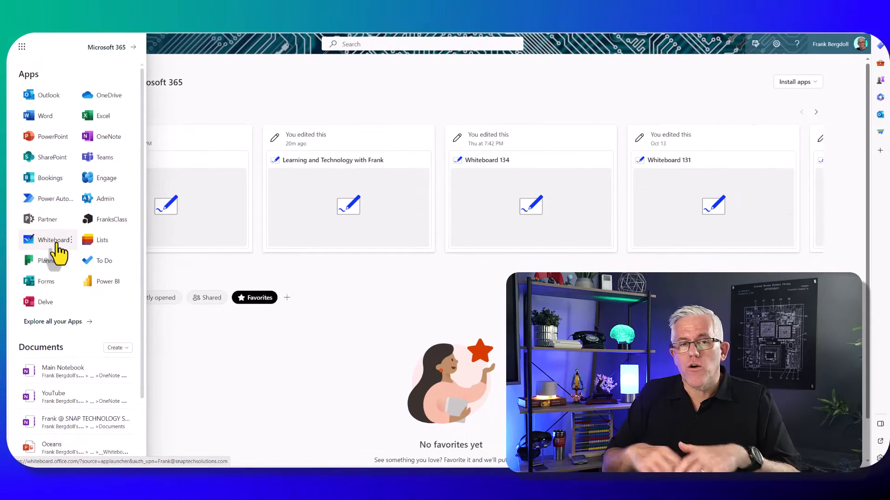
# Step: Switch to the Whiteboard app and create a new whiteboard
pyautogui.click(51, 240)
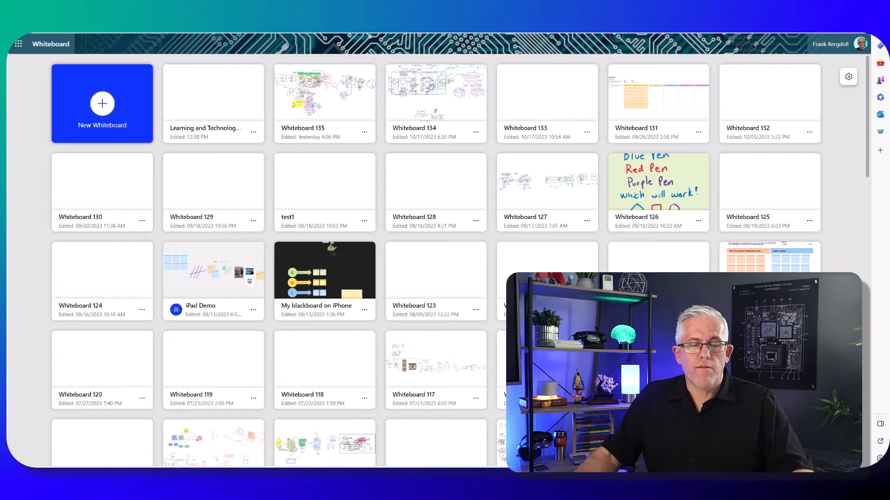
pyautogui.click(111, 116)
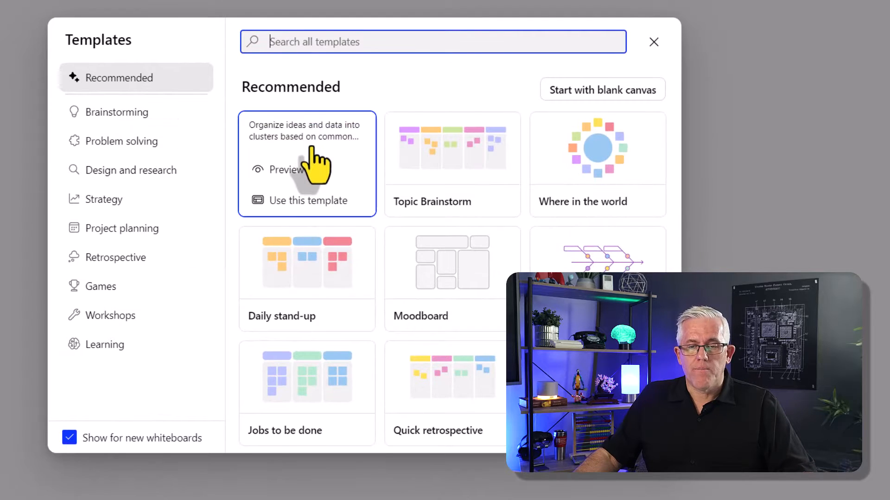
pyautogui.moveTo(239, 256)
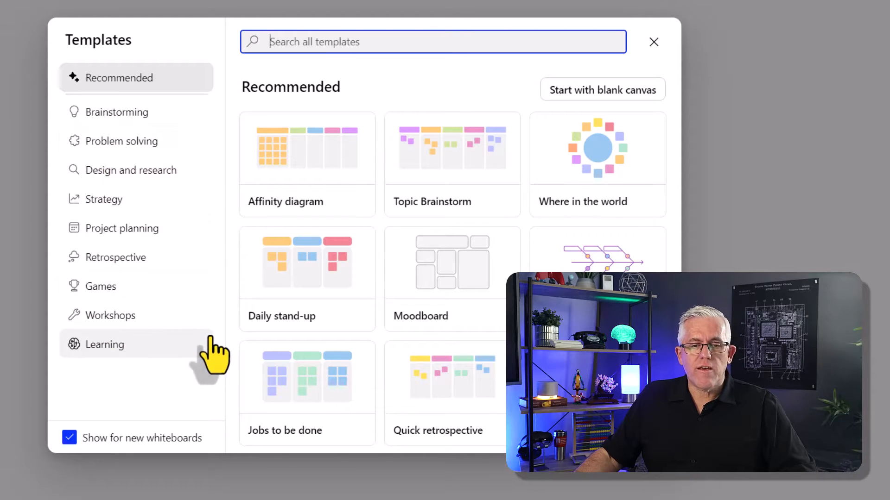
# Step: Find the "This or that" template in the Learning category and open its preview
pyautogui.click(105, 345)
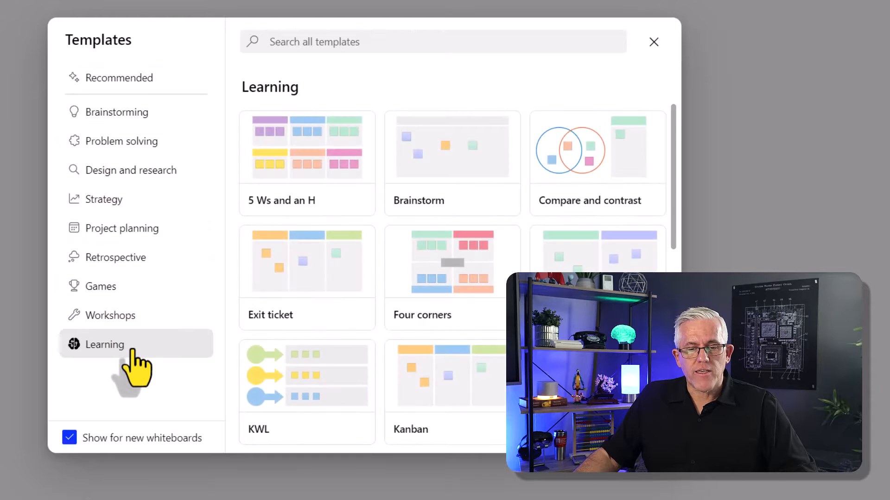
pyautogui.scroll(-8, 424, 292)
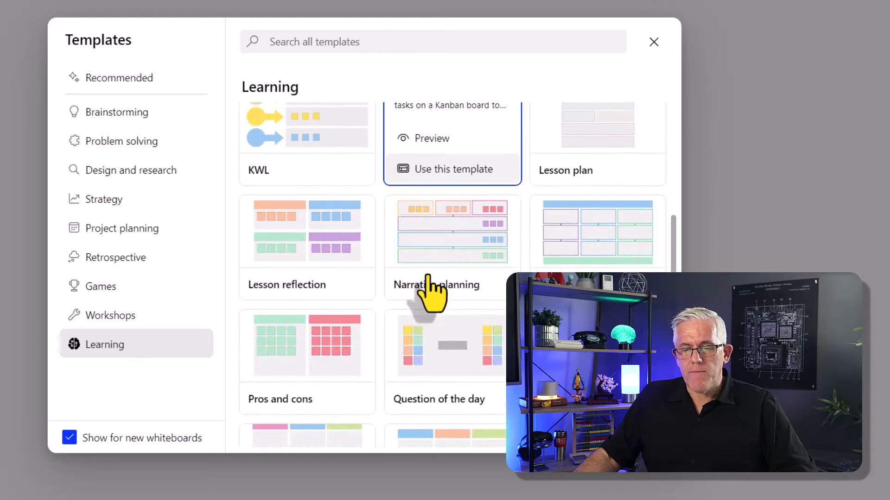
pyautogui.scroll(-2, 429, 291)
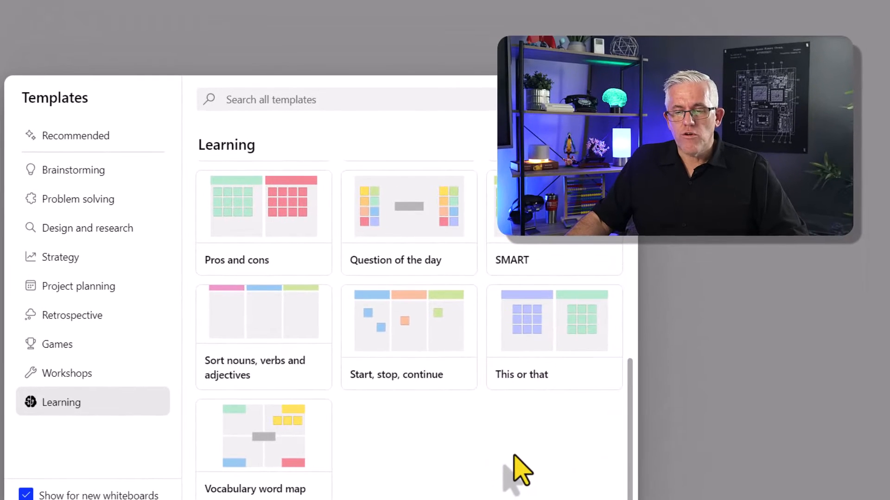
pyautogui.moveTo(592, 297)
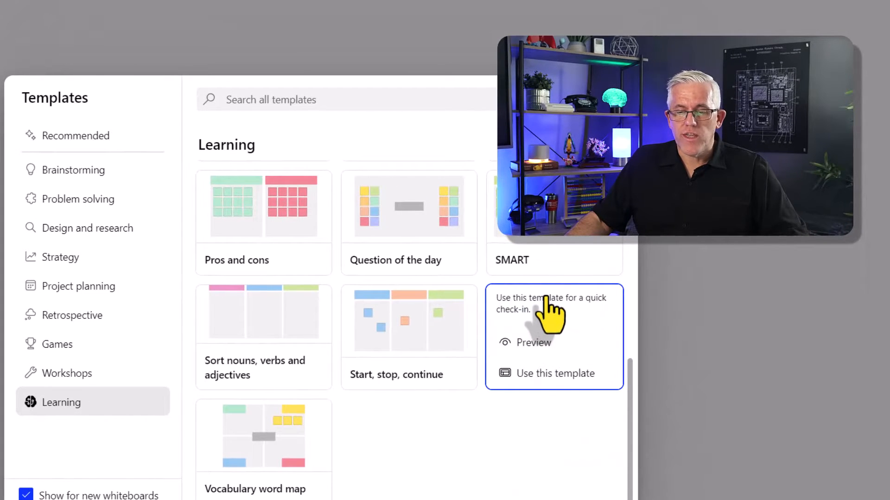
pyautogui.click(533, 344)
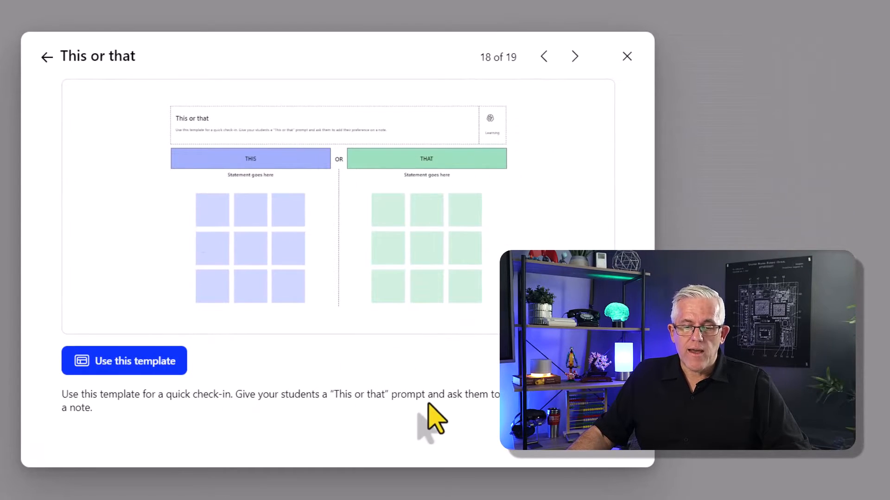
# Step: Look at the preview of the following template, return to "This or that" and add that template to the board
pyautogui.click(574, 56)
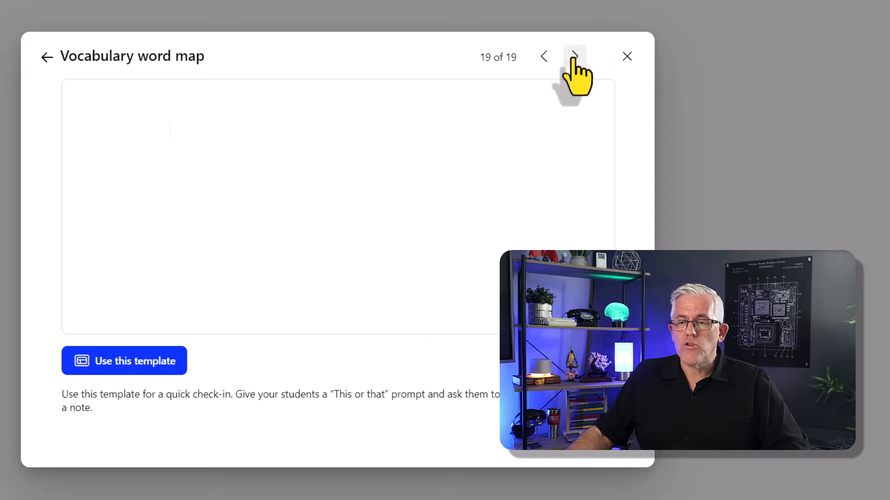
pyautogui.click(544, 57)
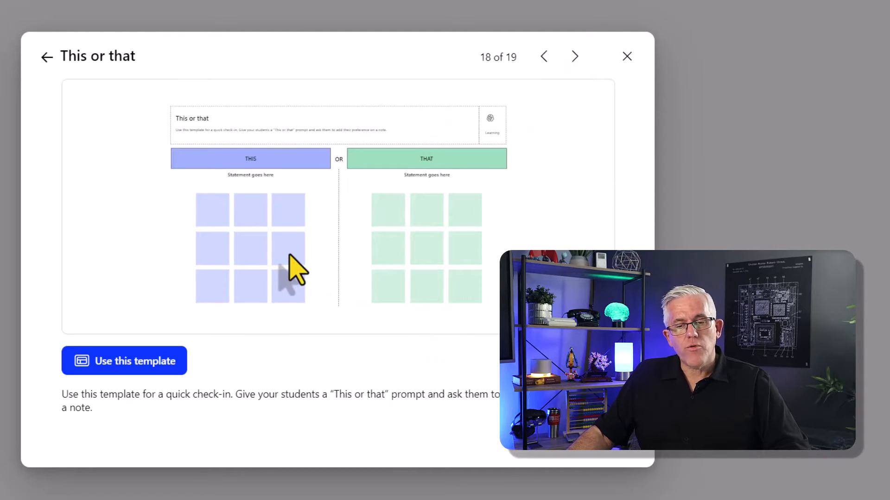
pyautogui.click(185, 360)
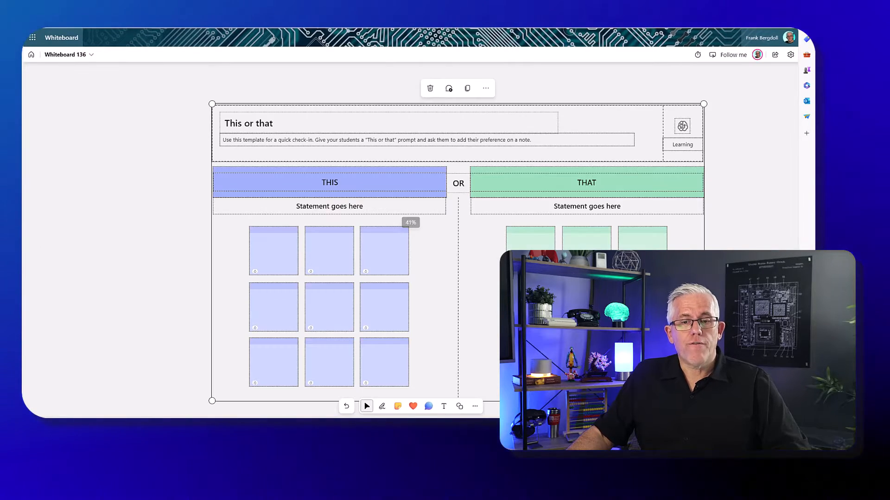
pyautogui.moveTo(732, 257); pyautogui.dragTo(708, 248)
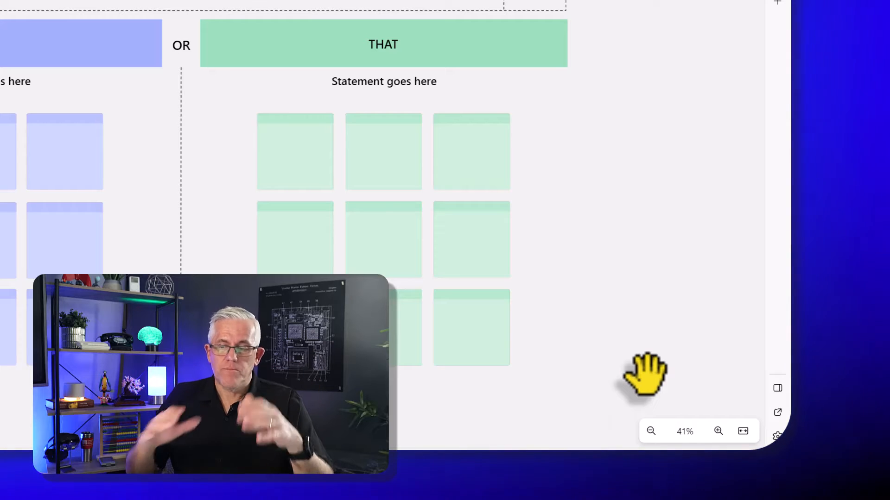
# Step: Set the board's zoom level to 100% and select the last sticky note in the first row under THIS
pyautogui.click(681, 433)
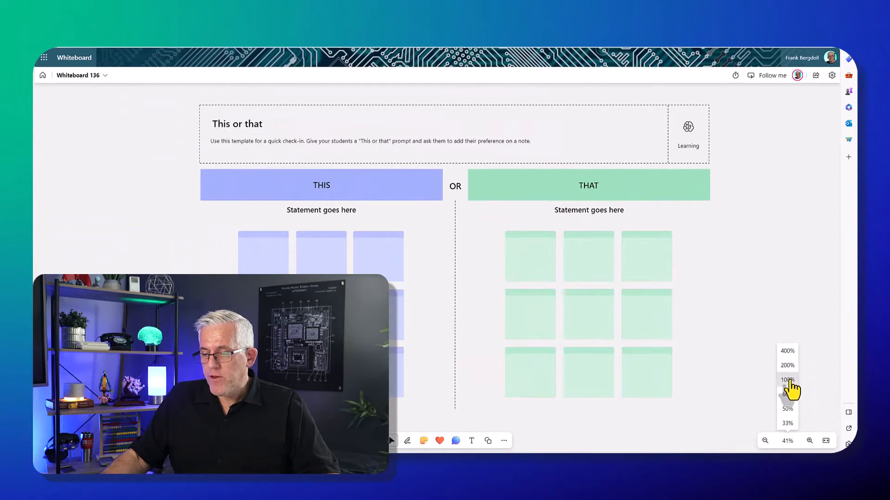
pyautogui.click(686, 341)
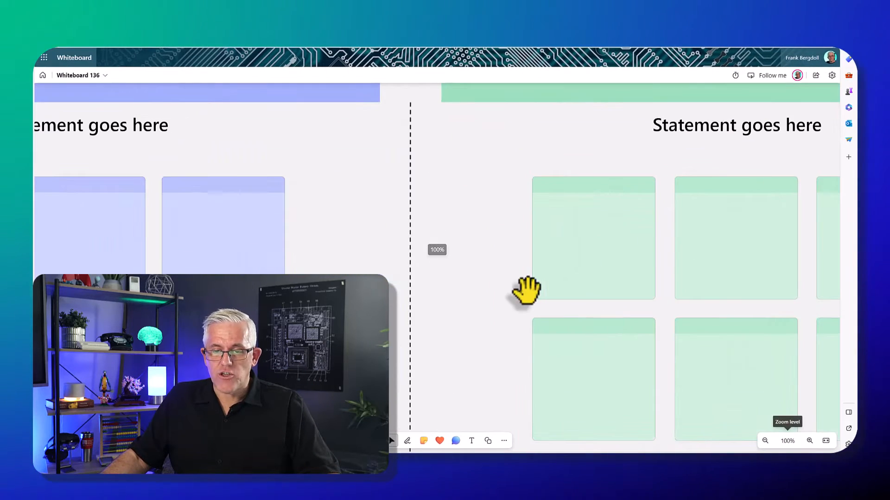
pyautogui.moveTo(318, 238); pyautogui.dragTo(574, 279)
pyautogui.click(514, 301)
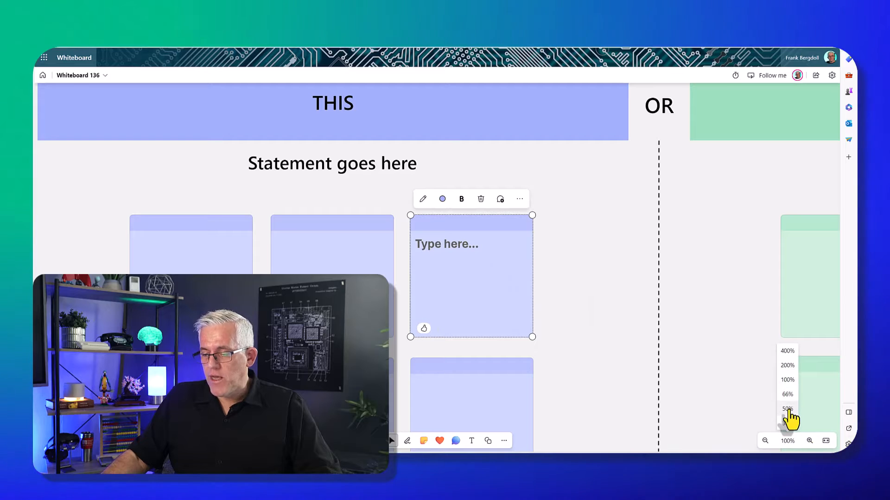
# Step: Set the board's zoom level to 50% to view both the THIS and THAT sections
pyautogui.click(787, 409)
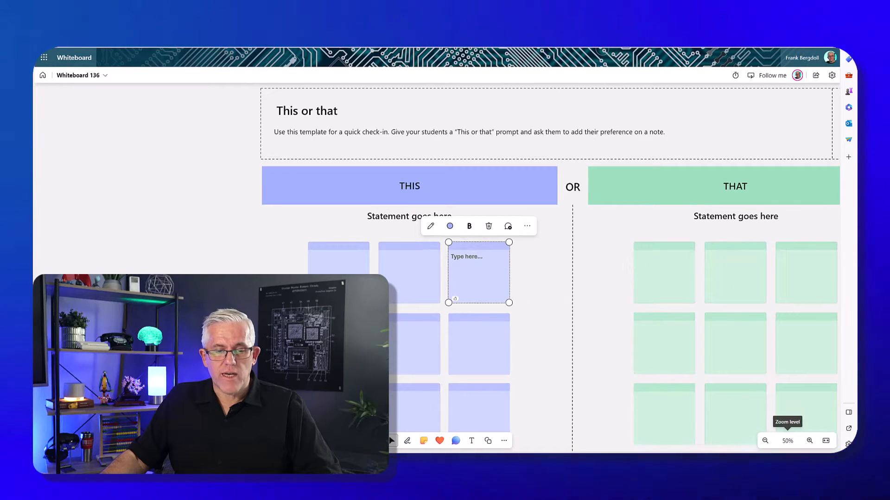
pyautogui.moveTo(191, 246); pyautogui.dragTo(95, 207)
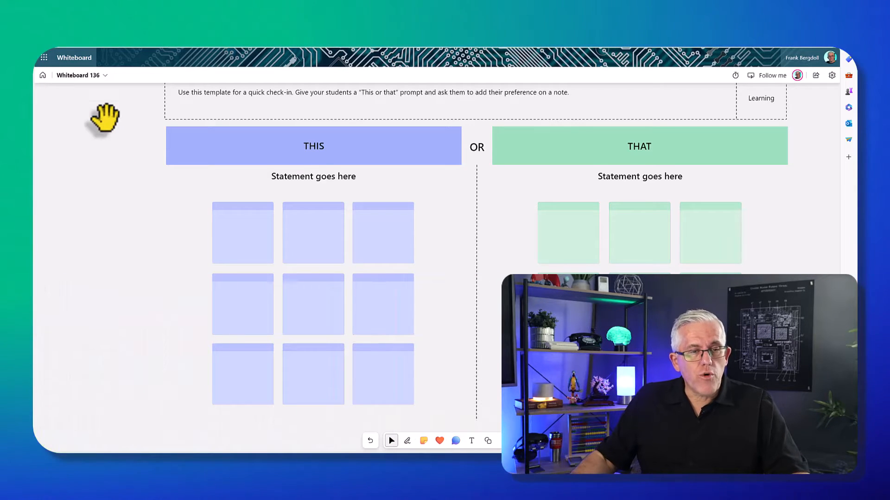
pyautogui.moveTo(105, 118); pyautogui.dragTo(98, 163)
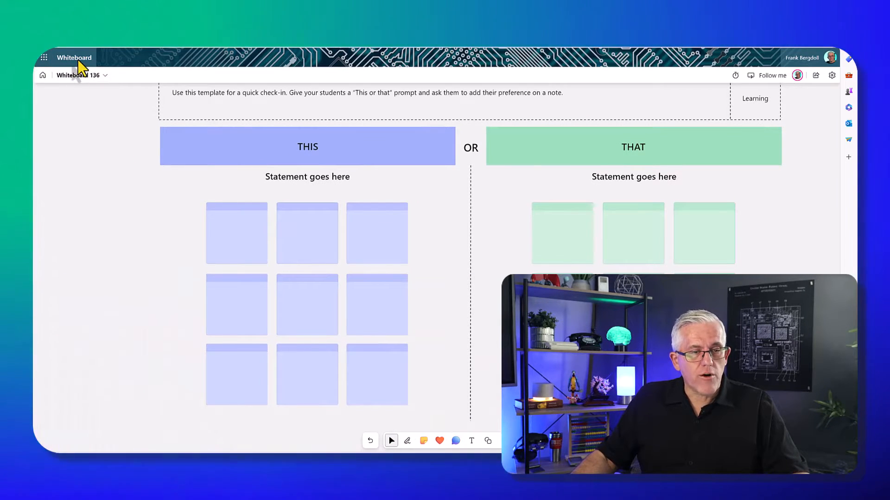
# Step: Open the existing Learning and Technology board from the board list with a blank canvas and view its board name field
pyautogui.click(42, 76)
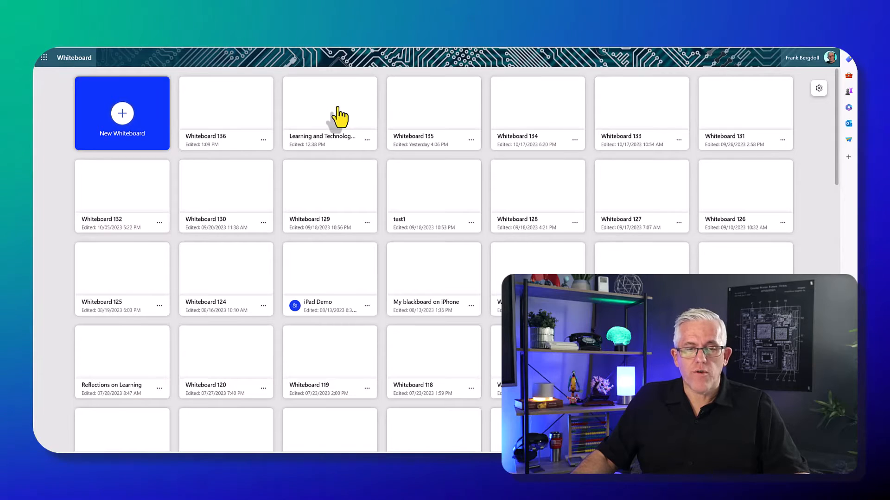
pyautogui.click(338, 111)
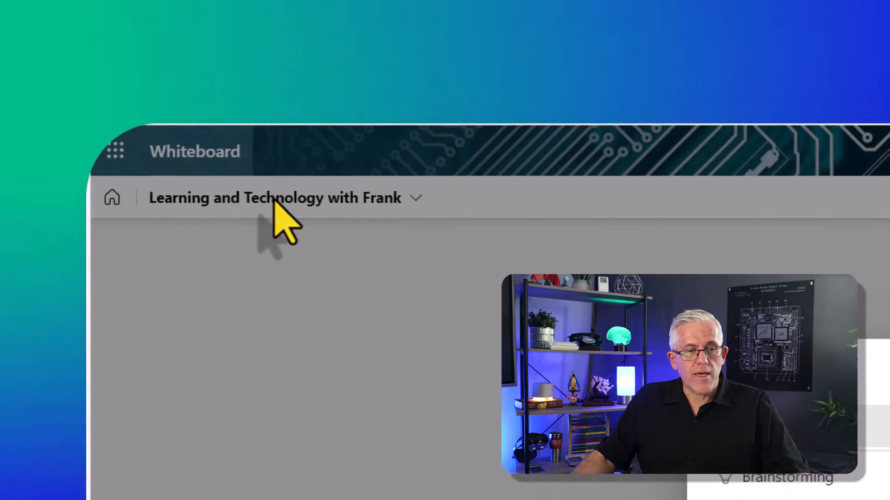
pyautogui.click(110, 80)
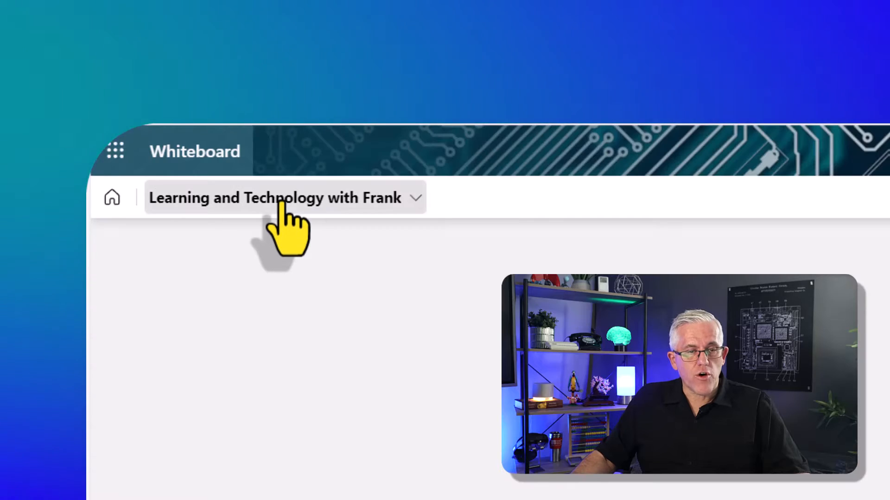
pyautogui.click(281, 202)
pyautogui.click(352, 491)
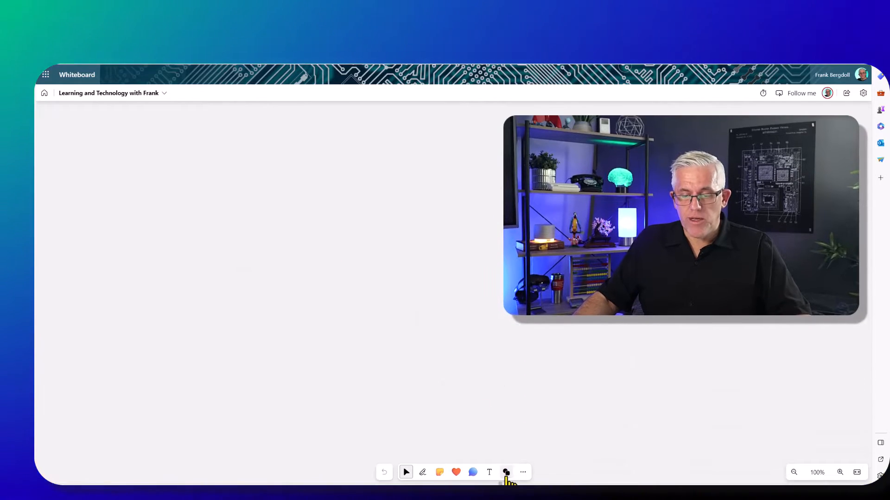
# Step: Open the template gallery from within the board and close it without choosing a template
pyautogui.click(522, 473)
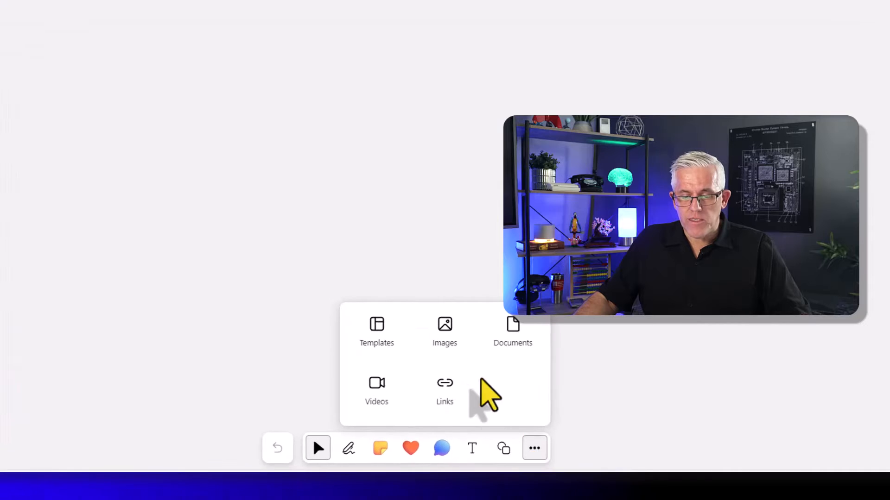
pyautogui.click(382, 336)
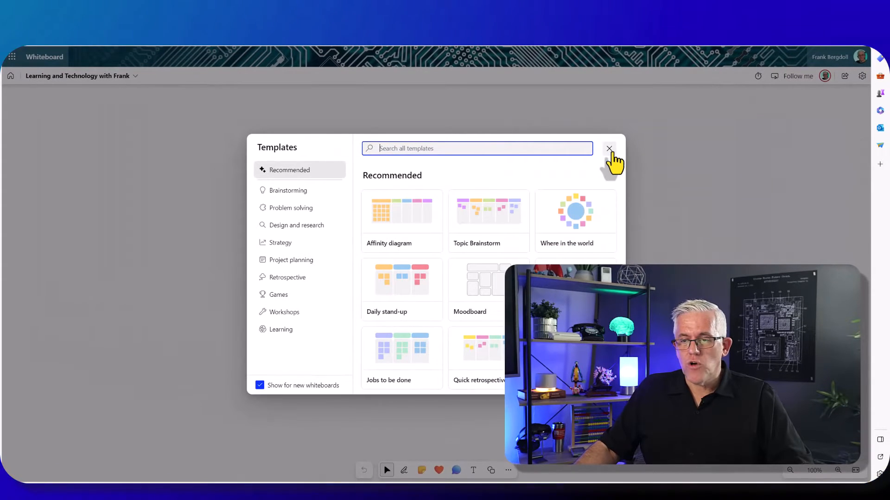
pyautogui.click(609, 147)
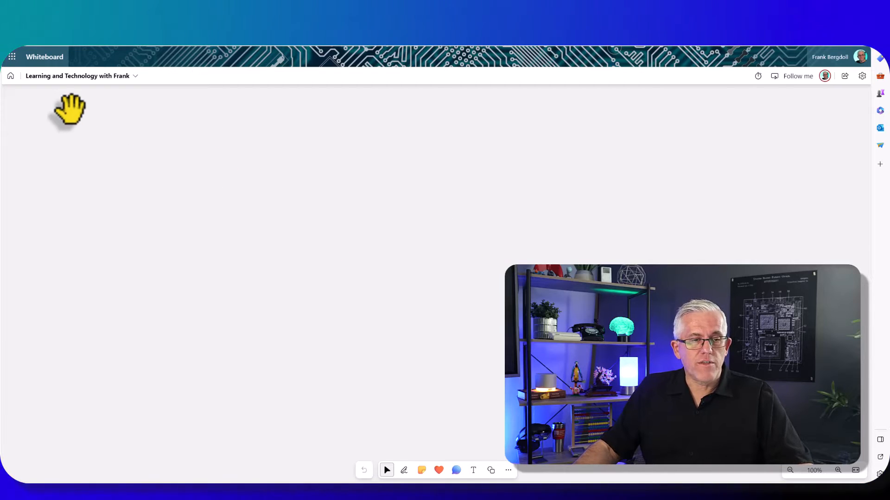
# Step: Return to the board list, reopen the Learning and Technology board without a template, and check its board name field
pyautogui.click(11, 77)
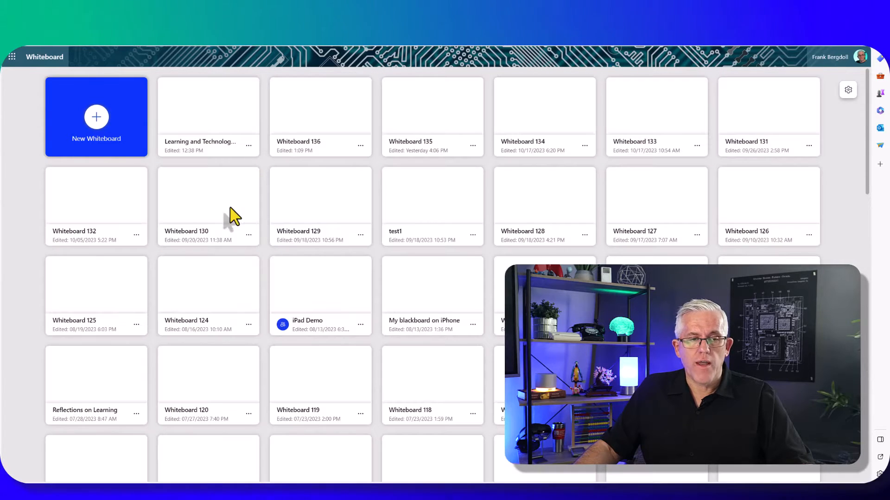
pyautogui.click(201, 128)
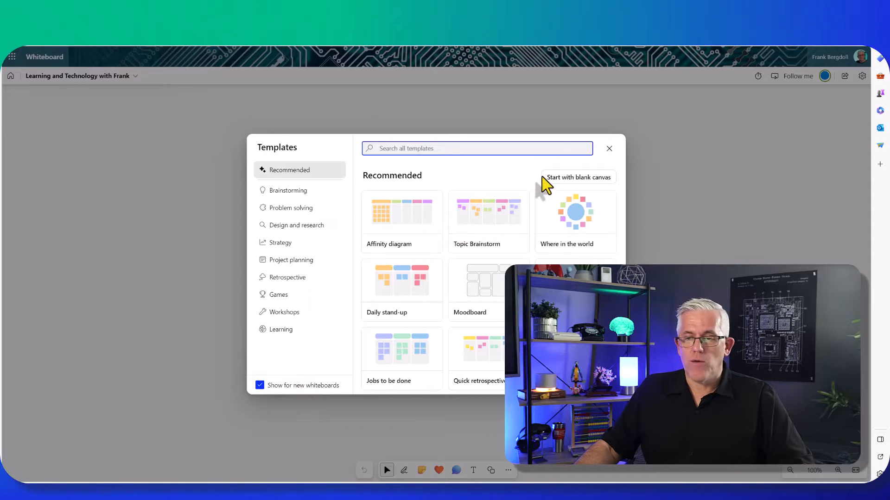
pyautogui.click(608, 149)
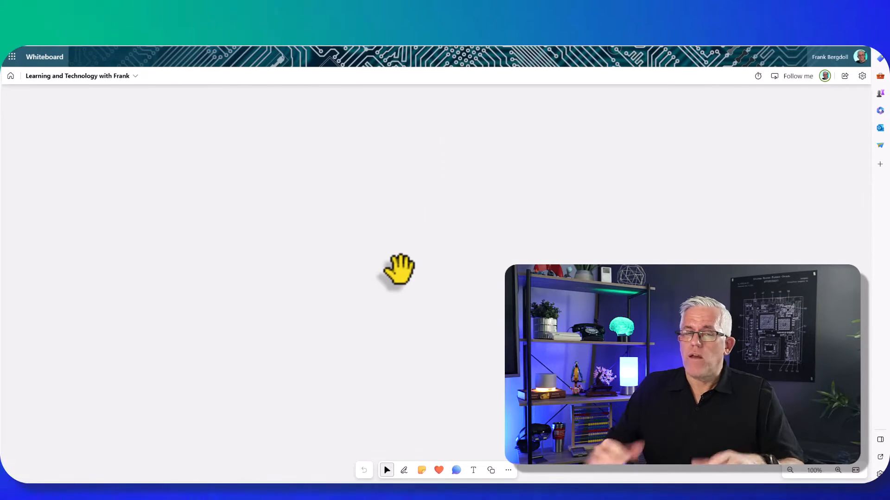
pyautogui.click(79, 76)
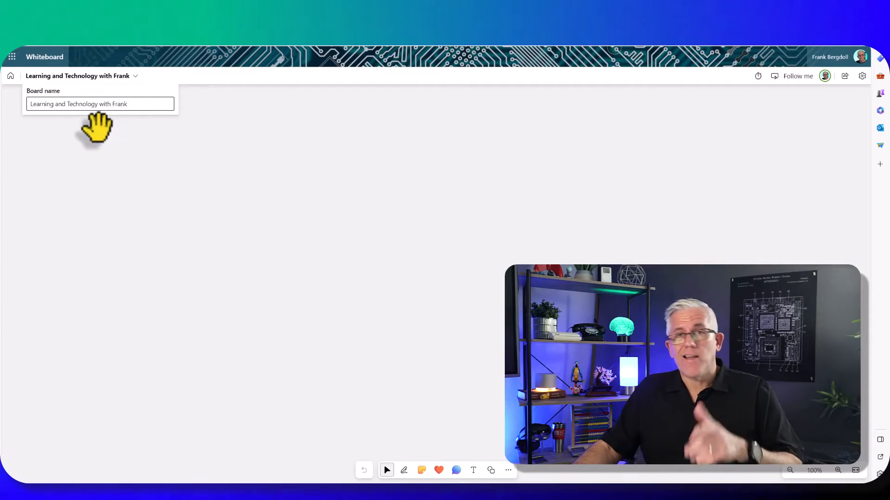
pyautogui.click(116, 159)
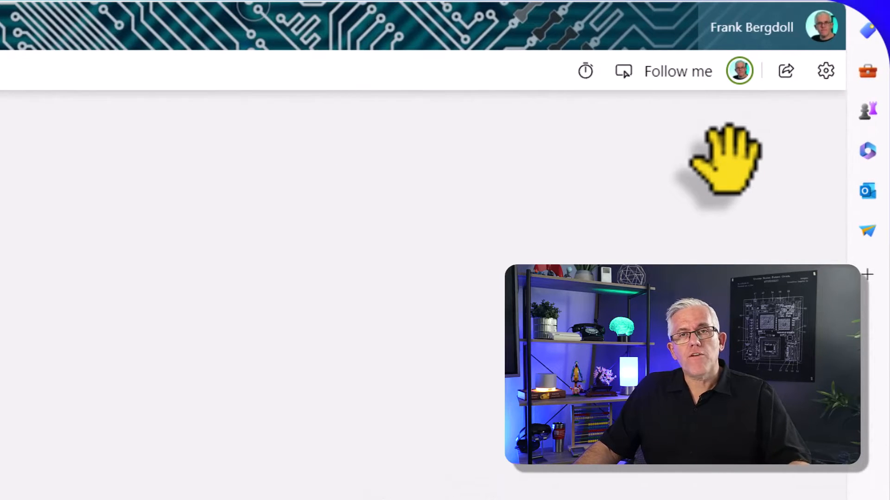
# Step: Show the board timer, set it to 7 minutes and start the countdown
pyautogui.click(585, 71)
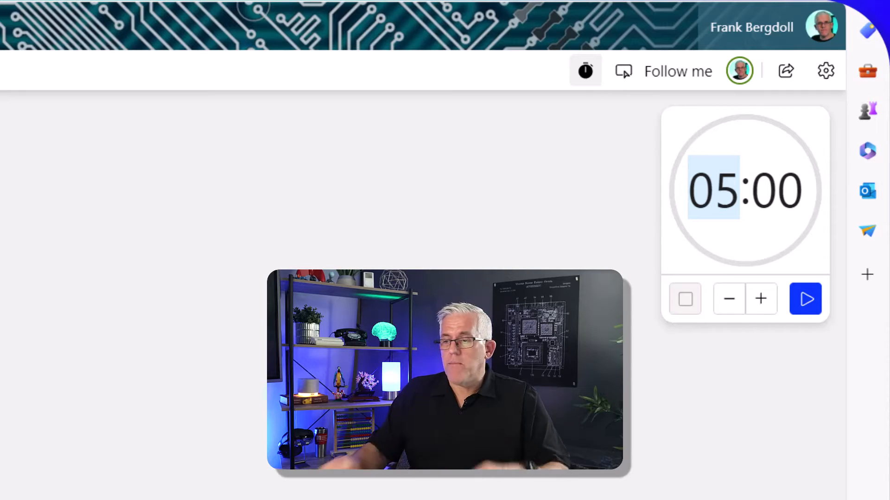
pyautogui.click(757, 306)
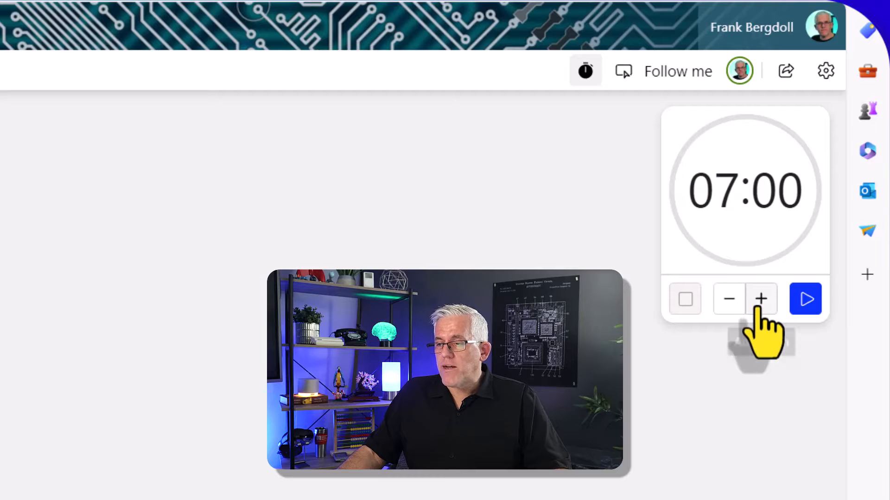
pyautogui.click(804, 300)
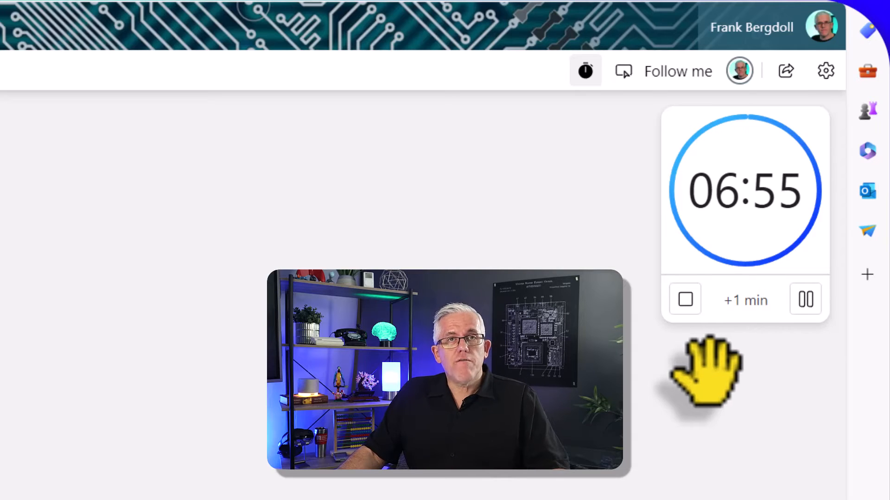
# Step: Pause the running timer and stop it to reset the countdown
pyautogui.click(805, 300)
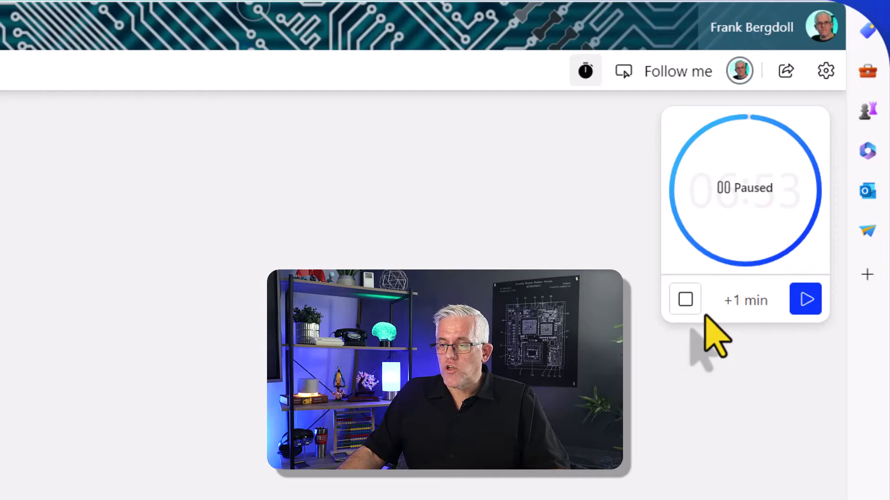
pyautogui.click(685, 298)
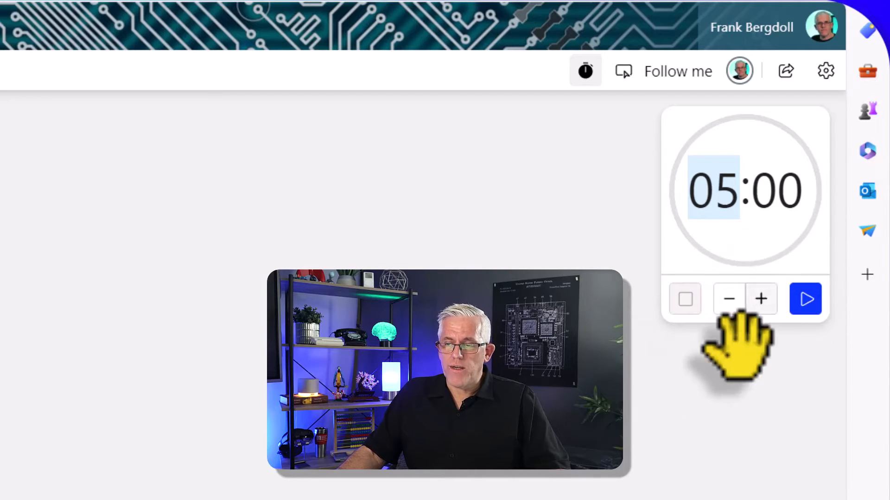
# Step: Hide the board timer and turn on Follow me so participants follow the presenter's view
pyautogui.click(587, 85)
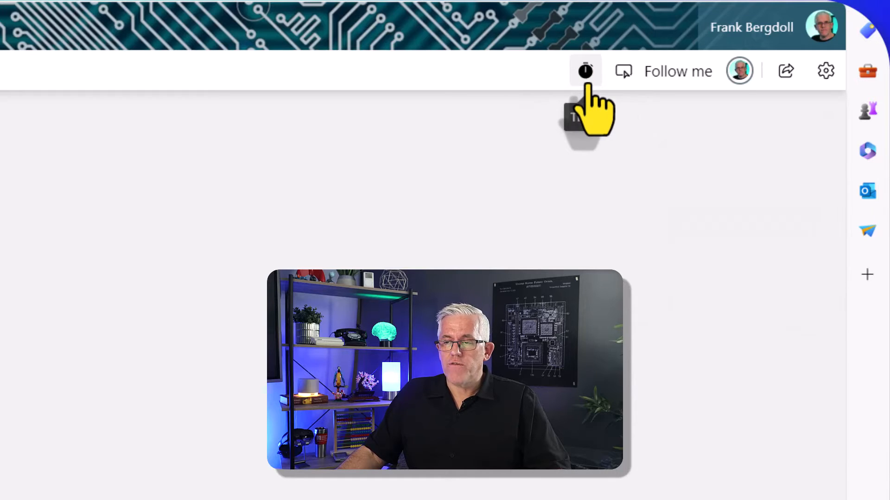
pyautogui.click(660, 85)
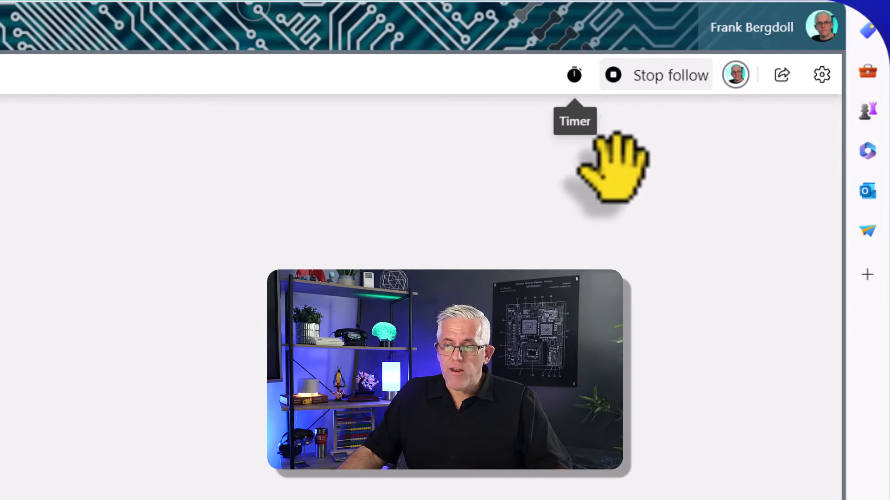
# Step: Look at the board's sharing dialog, close it without sharing, and dismiss the recommendation survey
pyautogui.click(782, 75)
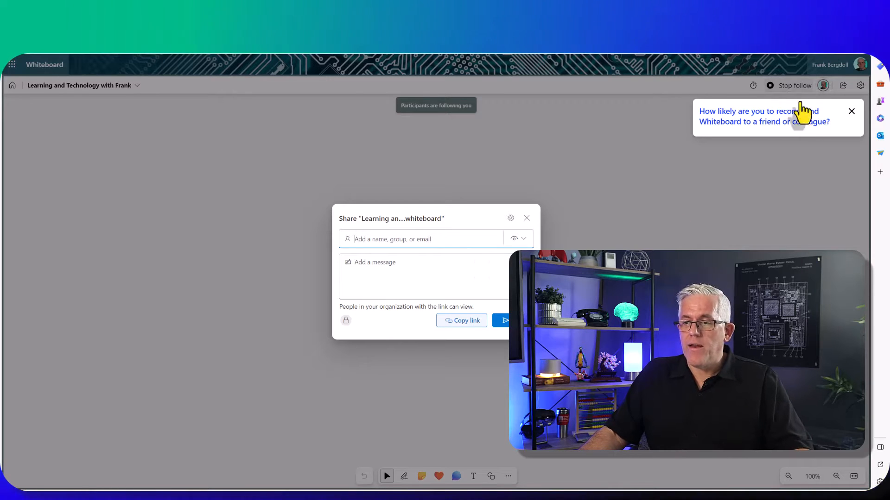
pyautogui.click(526, 218)
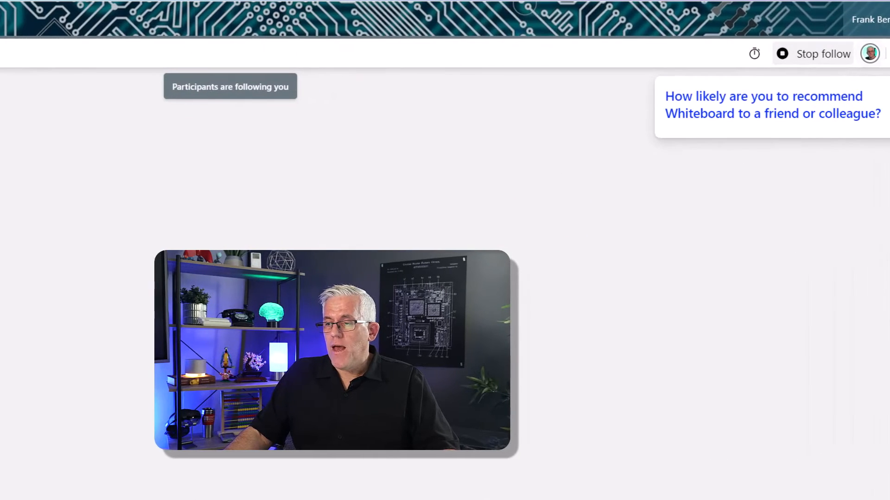
pyautogui.click(885, 85)
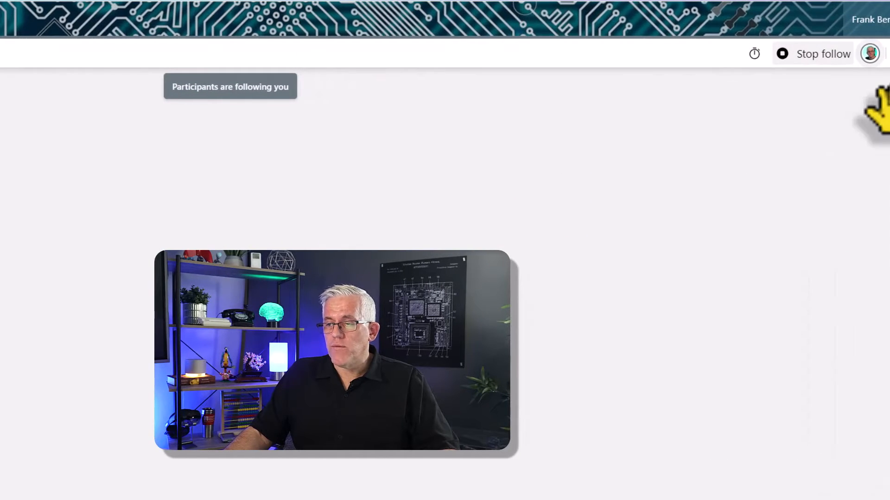
# Step: Stop the Follow me session and show the list of people on the board
pyautogui.click(825, 56)
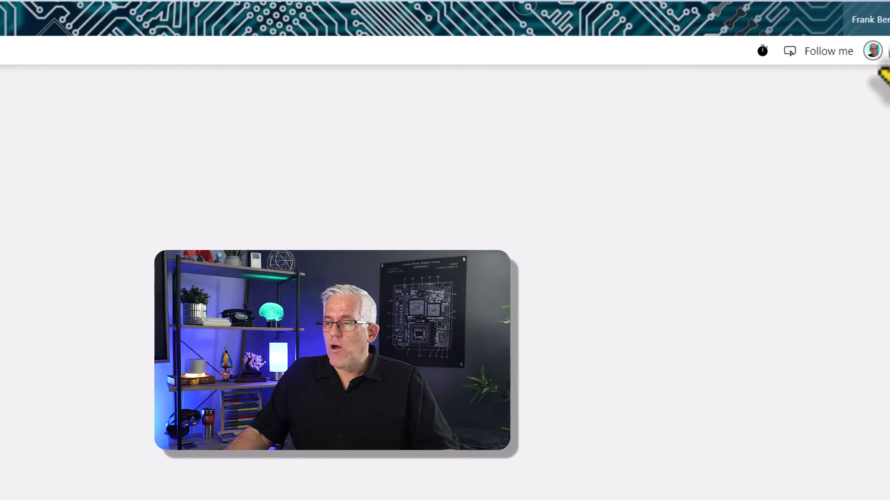
pyautogui.click(872, 53)
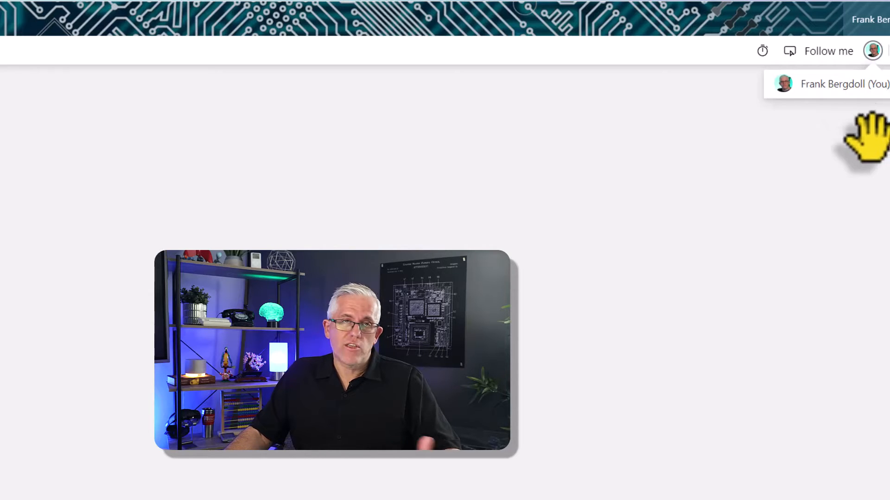
# Step: Check the resolution choices for exporting the board as an image and cancel the export
pyautogui.click(889, 51)
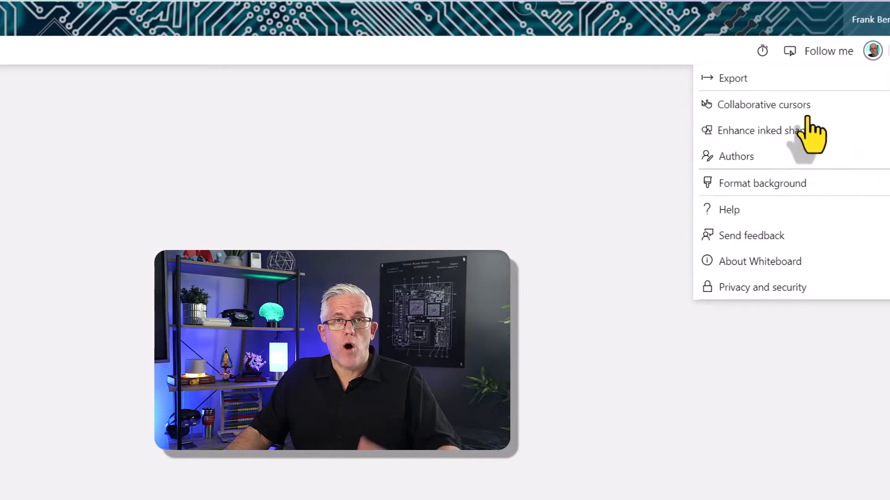
pyautogui.click(745, 78)
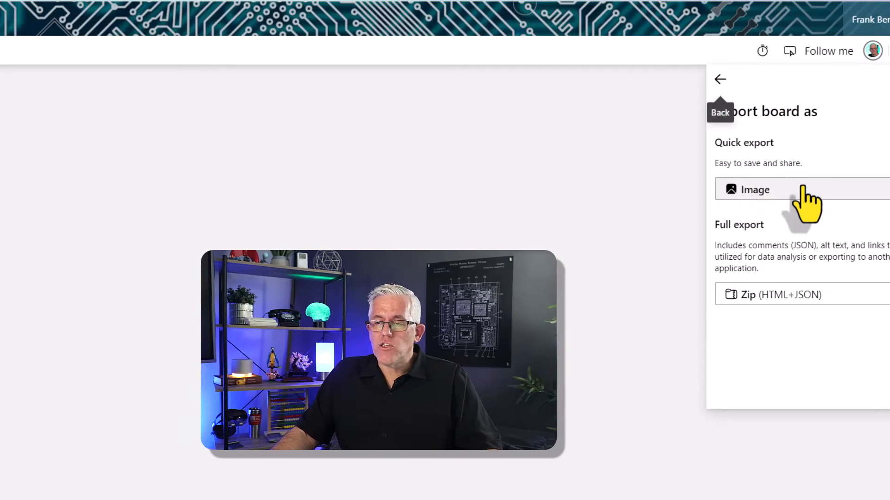
pyautogui.click(806, 194)
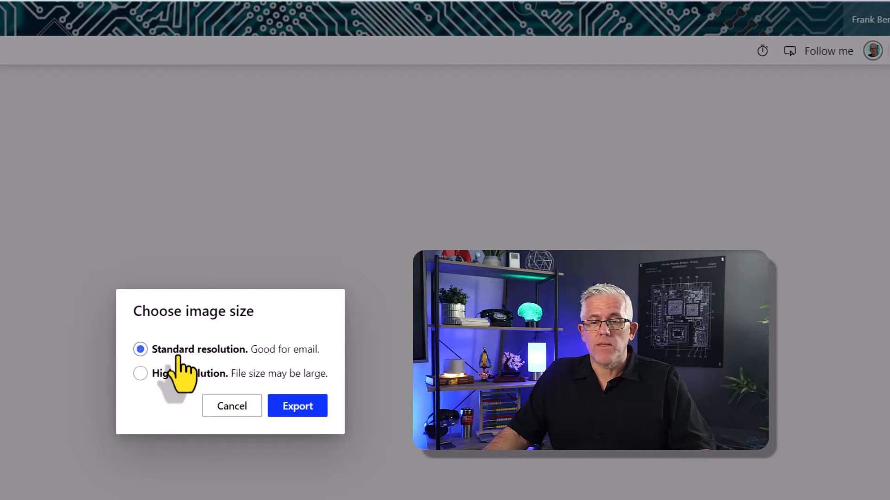
pyautogui.click(220, 405)
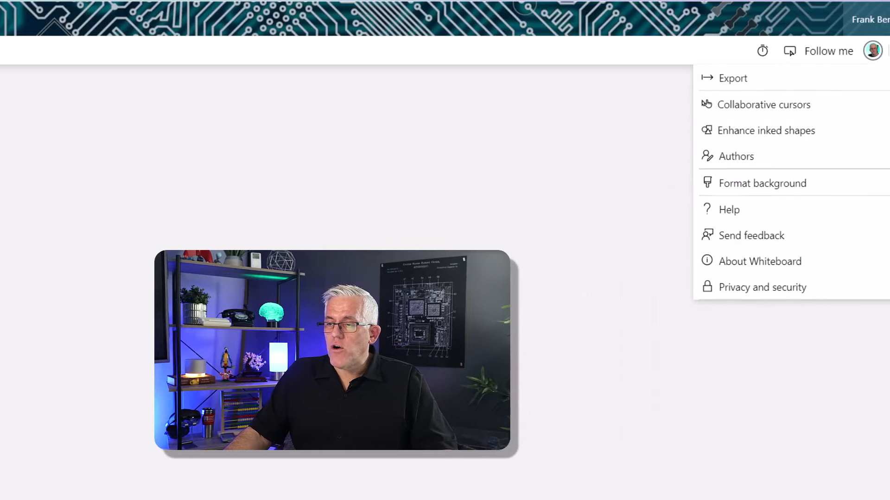
# Step: Export the board as a full Zip (HTML+JSON) file and close the export message
pyautogui.click(759, 82)
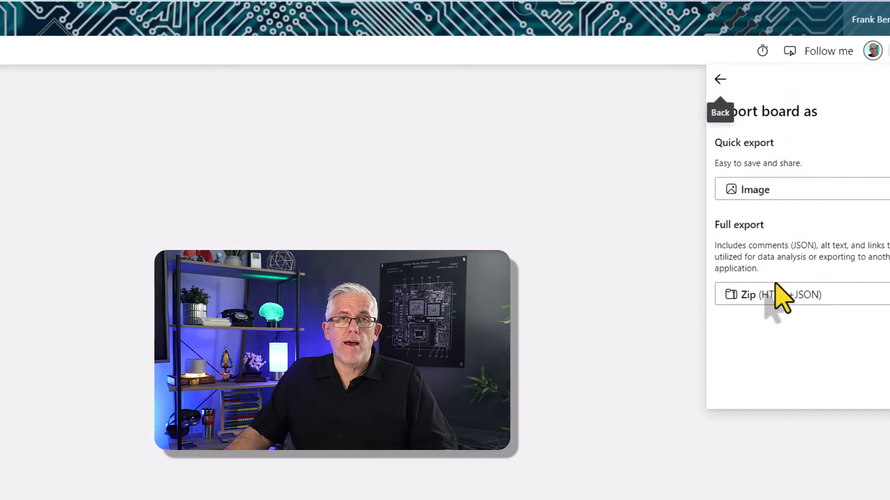
pyautogui.click(803, 296)
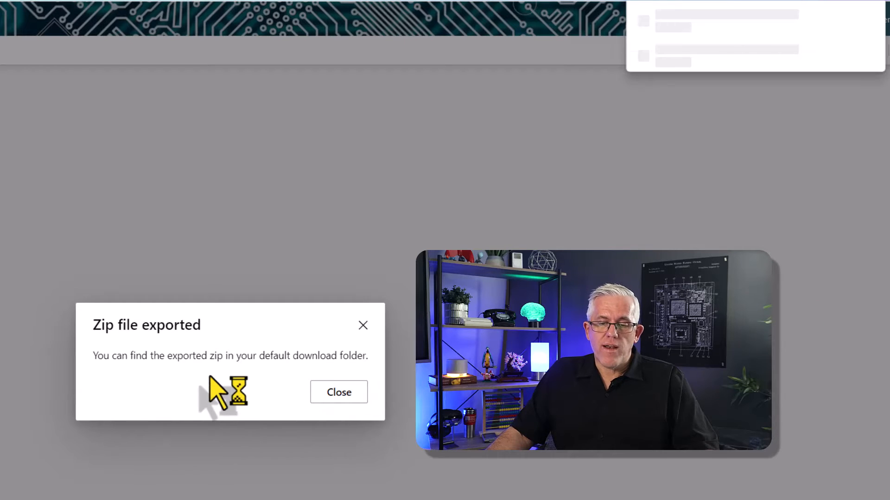
pyautogui.click(339, 393)
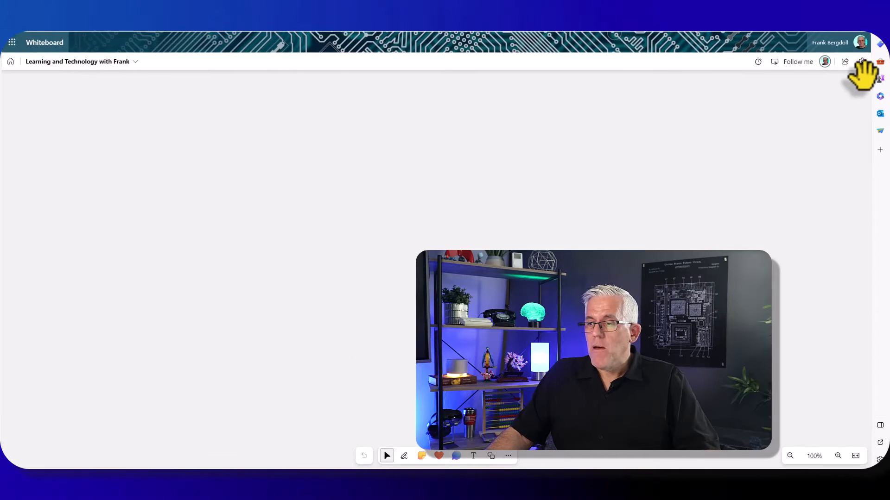
# Step: Reopen the board's export options, examine the full Zip (HTML+JSON) export, and close them
pyautogui.click(865, 61)
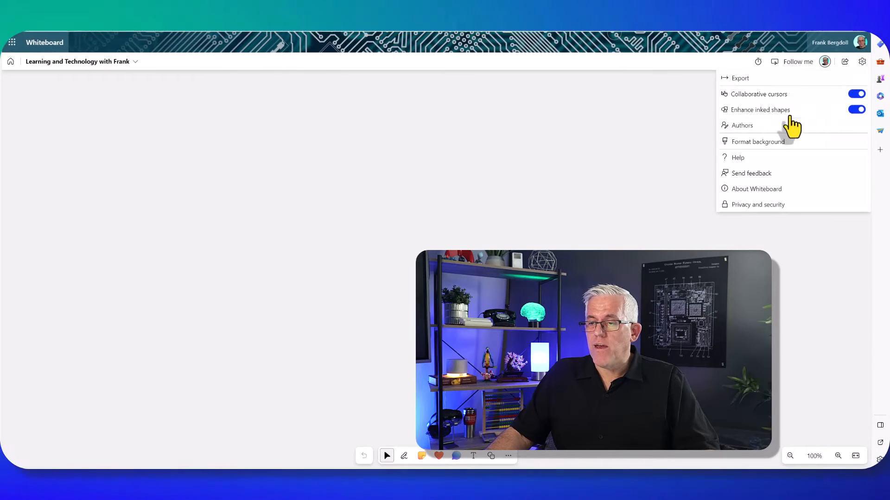
pyautogui.click(747, 79)
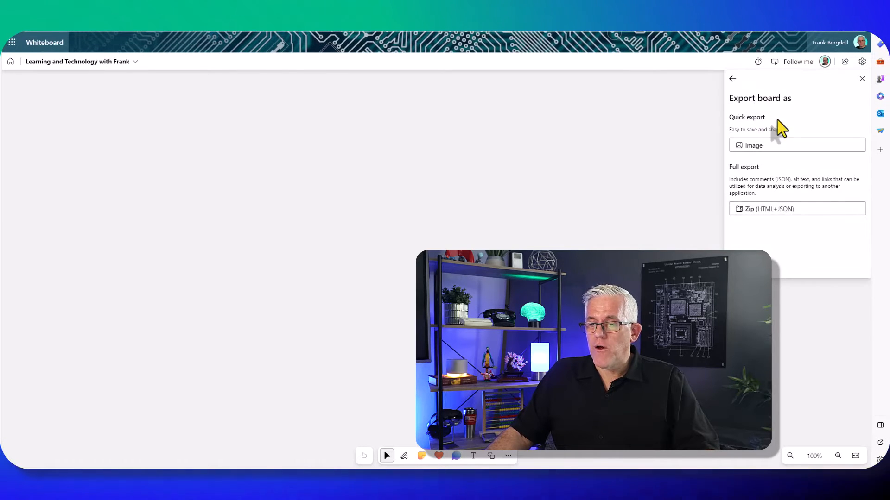
pyautogui.click(762, 213)
pyautogui.click(775, 208)
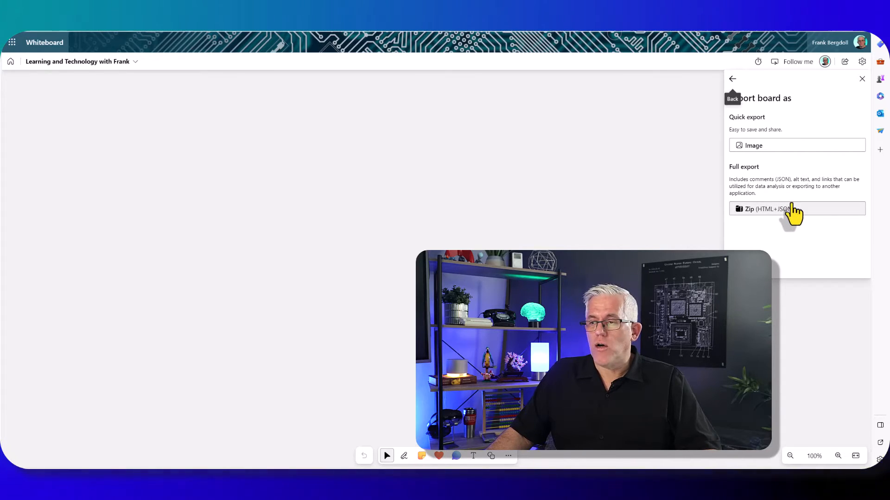
pyautogui.click(861, 79)
# Step: Check the Enhance inked shapes setting and ink a triangle, a circle and a square on the board
pyautogui.click(861, 62)
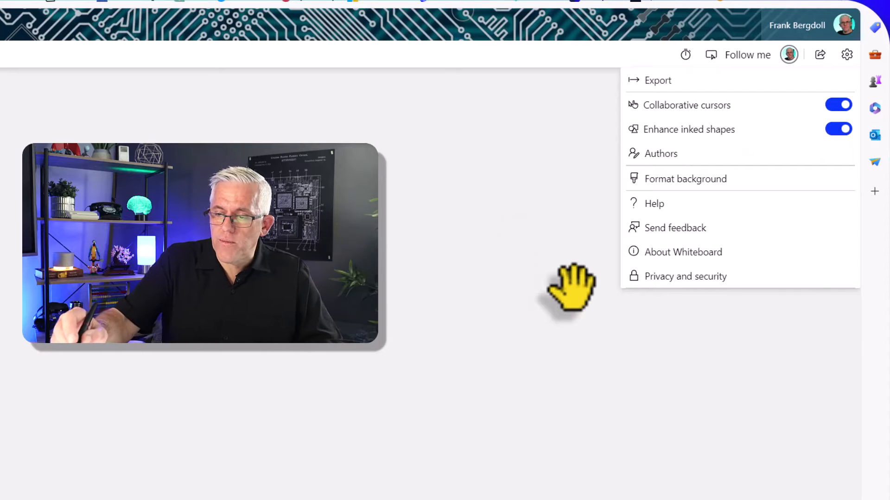
pyautogui.moveTo(532, 153)
pyautogui.mouseDown()
pyautogui.moveTo(463, 261)
pyautogui.moveTo(610, 244)
pyautogui.moveTo(533, 153)
pyautogui.mouseUp()
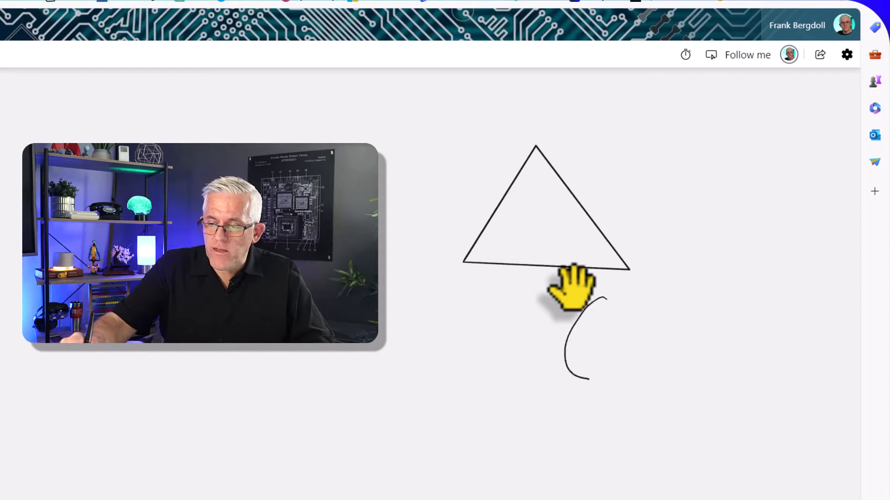
pyautogui.moveTo(588, 379)
pyautogui.mouseDown()
pyautogui.moveTo(649, 306)
pyautogui.moveTo(602, 301)
pyautogui.mouseUp()
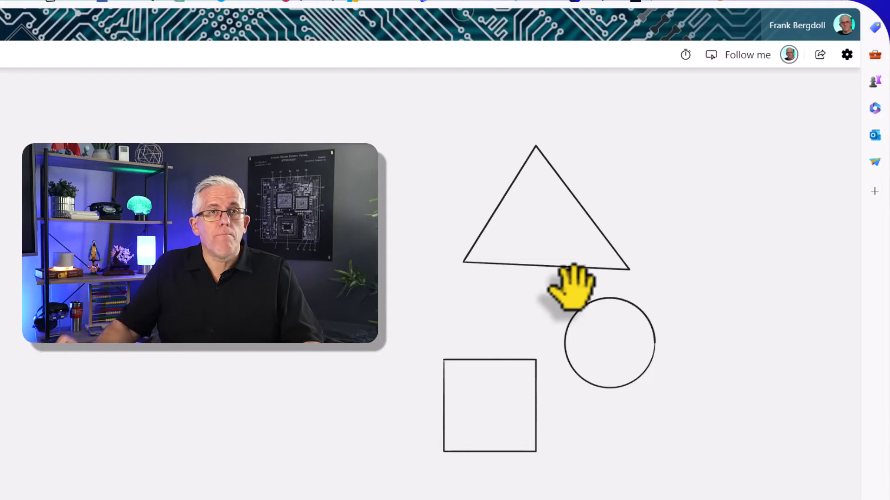
# Step: Review the Enhance inked shapes setting again and handwrite "hello" in ink beside the triangle
pyautogui.click(788, 55)
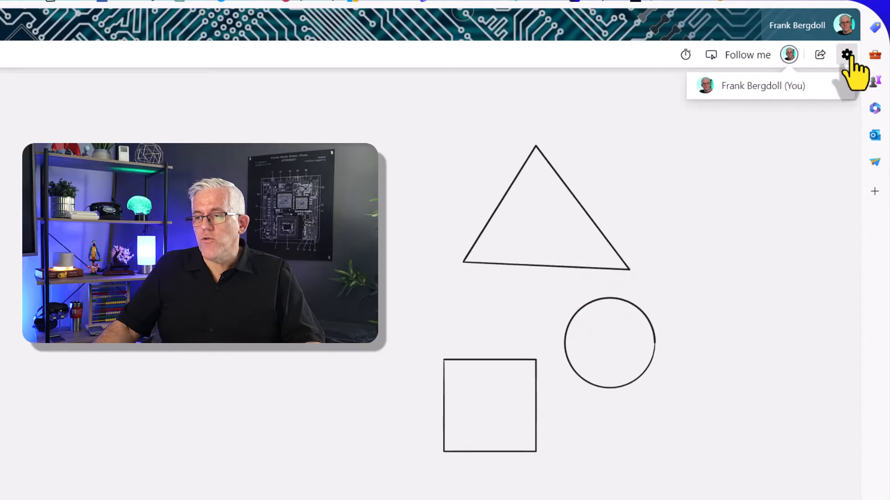
pyautogui.click(846, 55)
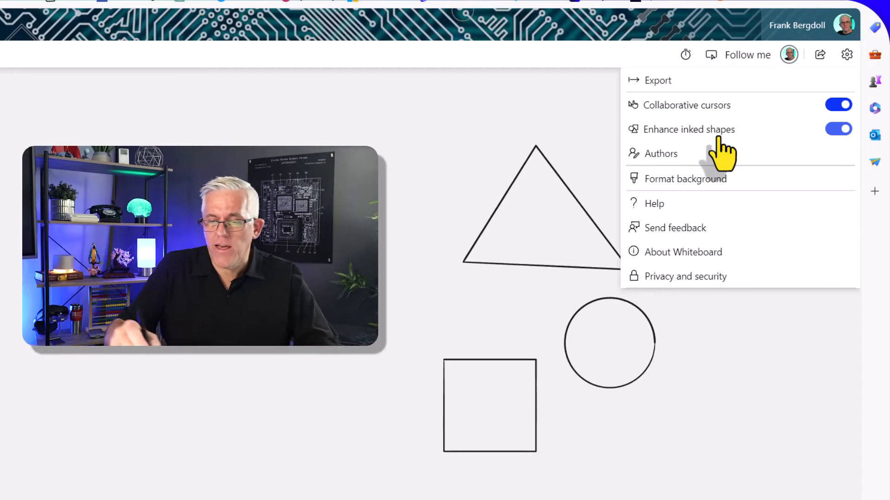
pyautogui.moveTo(255, 180)
pyautogui.mouseDown()
pyautogui.moveTo(266, 267)
pyautogui.moveTo(329, 245)
pyautogui.mouseUp()
pyautogui.moveTo(339, 170)
pyautogui.mouseDown()
pyautogui.moveTo(347, 246)
pyautogui.moveTo(367, 248)
pyautogui.mouseUp()
pyautogui.moveTo(398, 216); pyautogui.dragTo(397, 215)
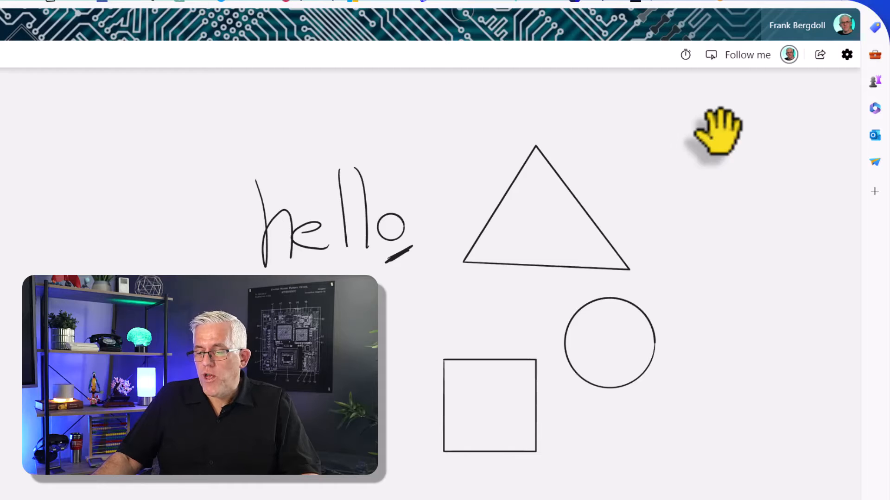
# Step: Examine the Show note authors option in the board settings and return to the settings list
pyautogui.click(847, 55)
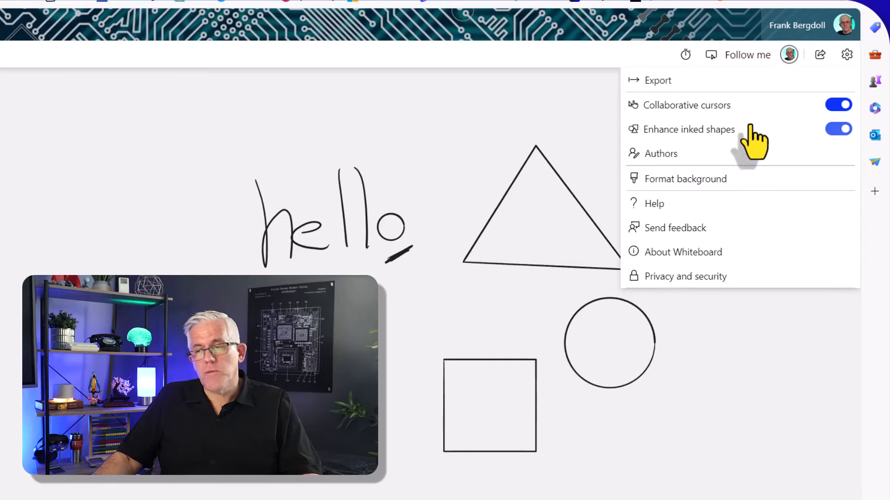
pyautogui.click(657, 158)
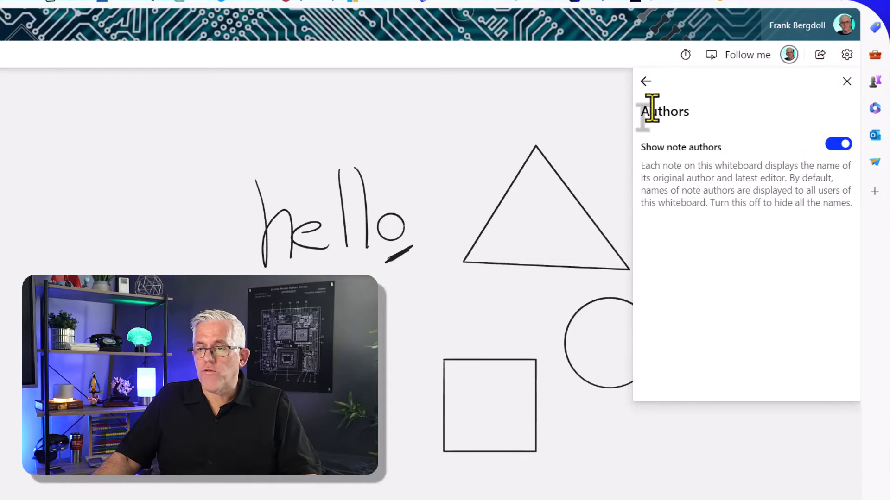
pyautogui.click(646, 81)
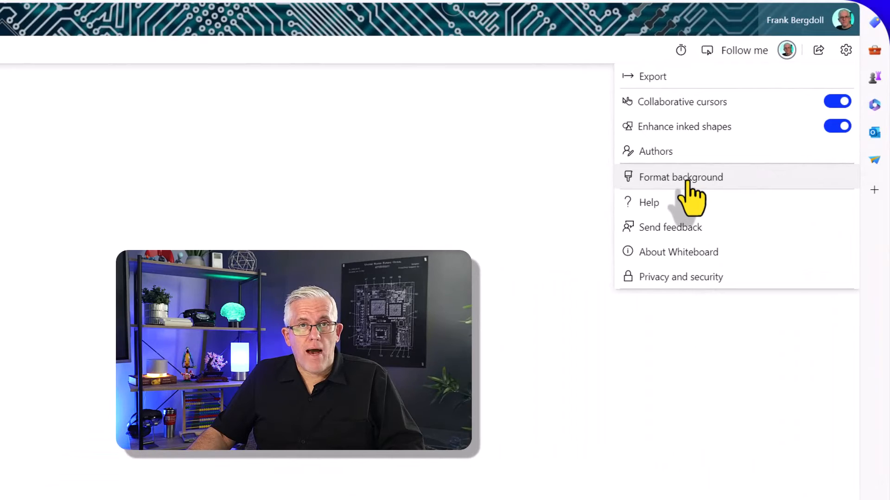
# Step: Try yellow, orange, pink, purple, green, white and grey board backgrounds, finish with black, and close the background options
pyautogui.click(688, 181)
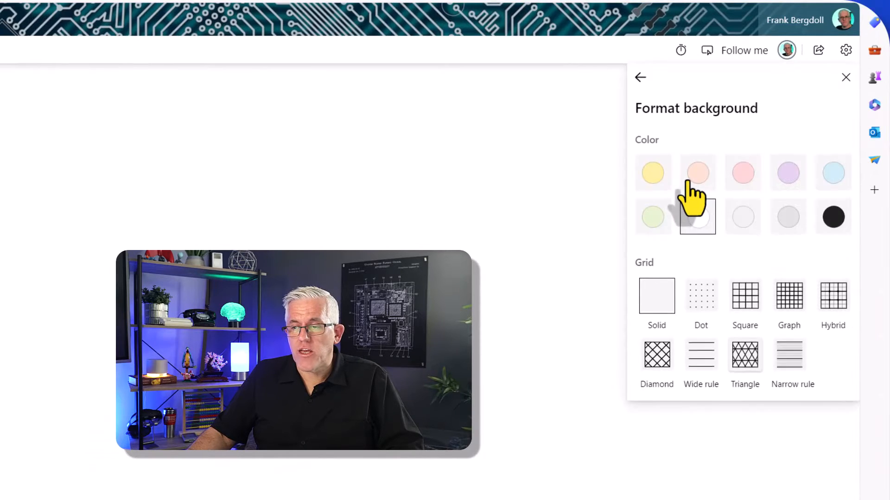
pyautogui.click(651, 176)
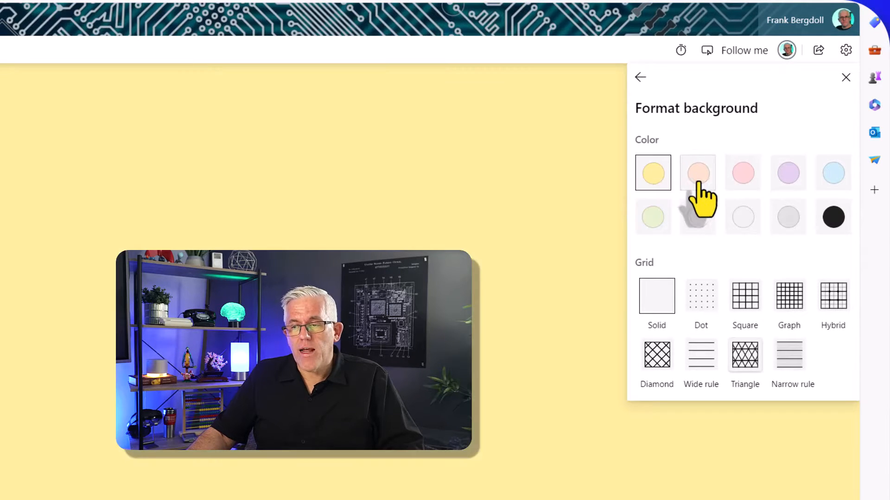
pyautogui.click(697, 178)
pyautogui.click(742, 179)
pyautogui.click(786, 175)
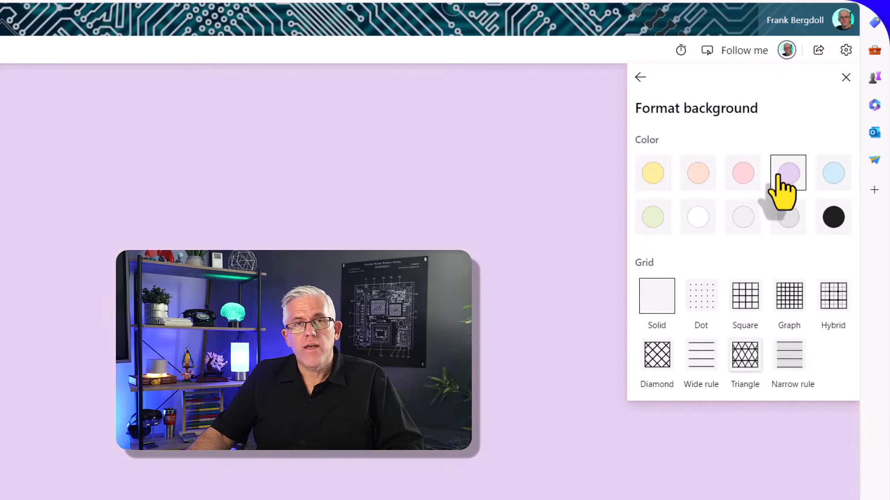
pyautogui.click(654, 216)
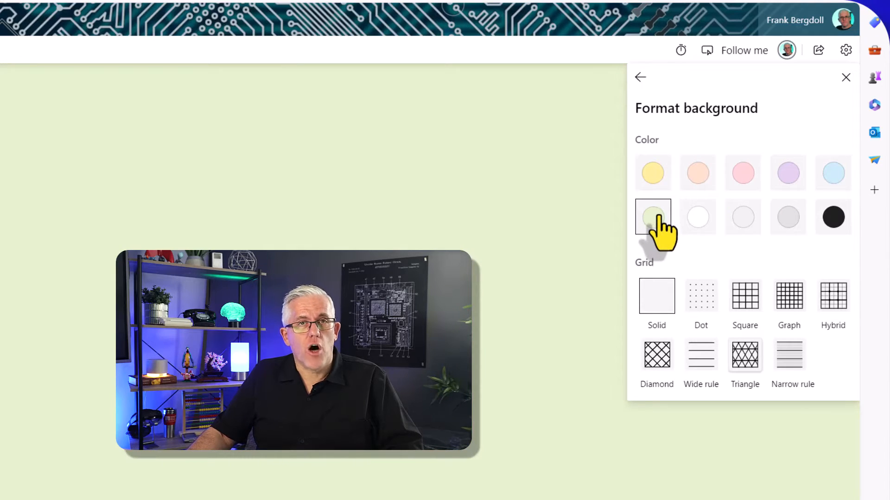
pyautogui.click(701, 218)
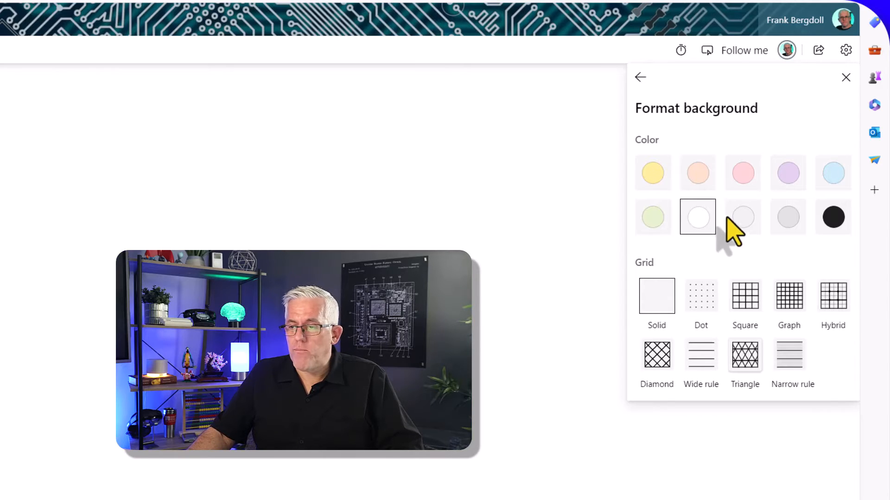
pyautogui.click(746, 227)
pyautogui.click(782, 232)
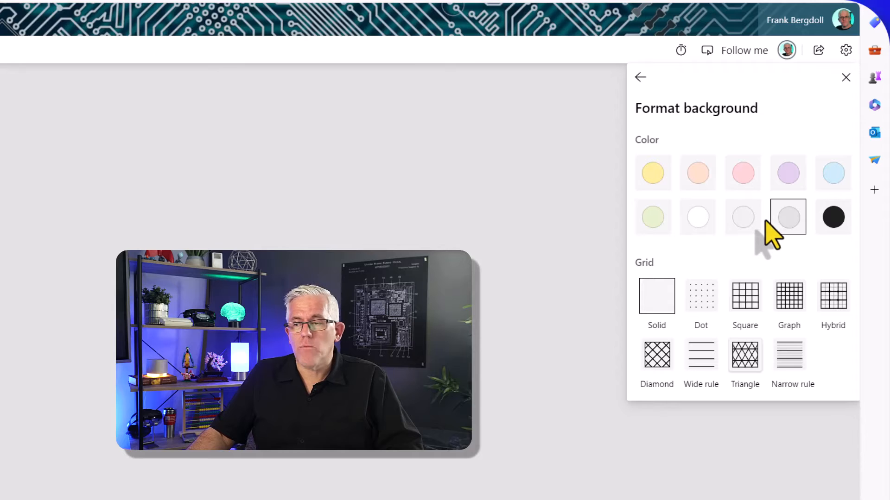
pyautogui.click(834, 218)
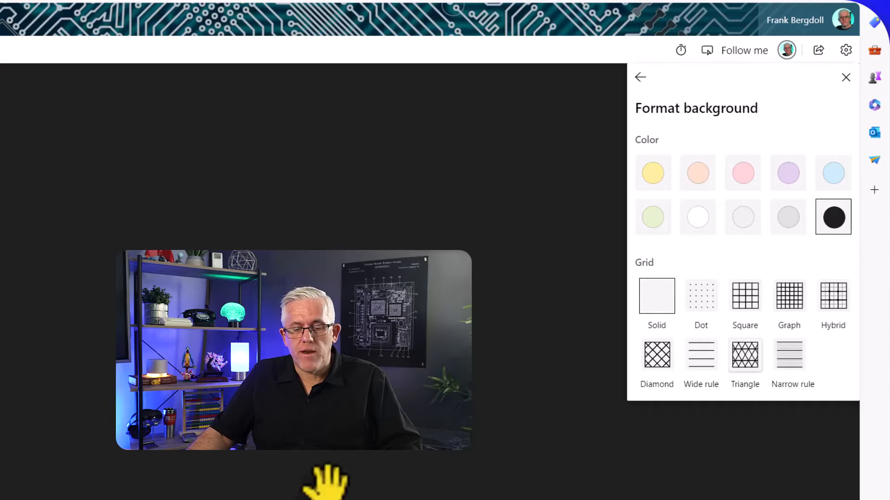
pyautogui.press('Escape')
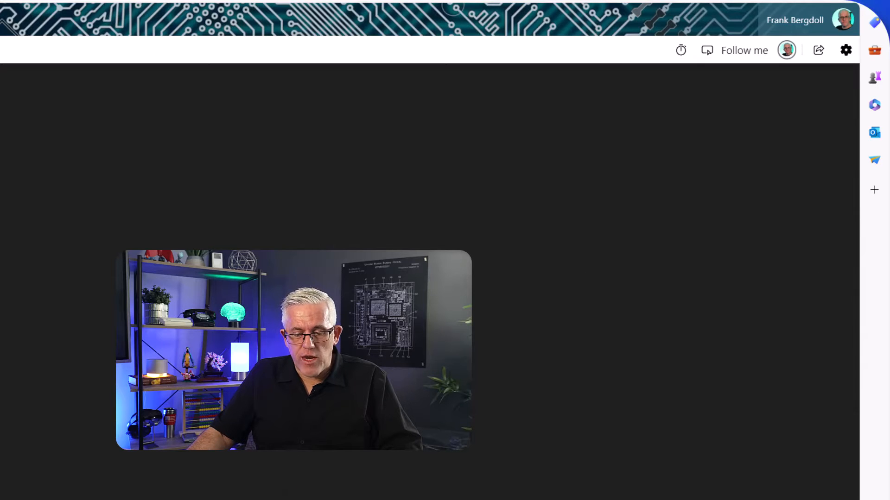
# Step: Scribble freehand ink strokes across the black board and set the board background color to white
pyautogui.moveTo(204, 499)
pyautogui.mouseDown()
pyautogui.moveTo(198, 456)
pyautogui.moveTo(262, 366)
pyautogui.moveTo(503, 363)
pyautogui.mouseUp()
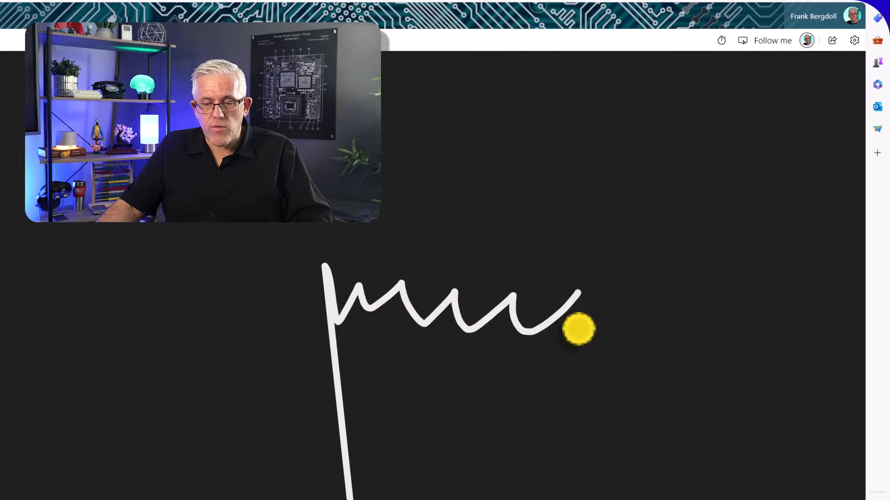
pyautogui.moveTo(578, 329)
pyautogui.mouseDown()
pyautogui.moveTo(466, 278)
pyautogui.moveTo(541, 197)
pyautogui.moveTo(385, 172)
pyautogui.moveTo(417, 355)
pyautogui.moveTo(507, 387)
pyautogui.mouseUp()
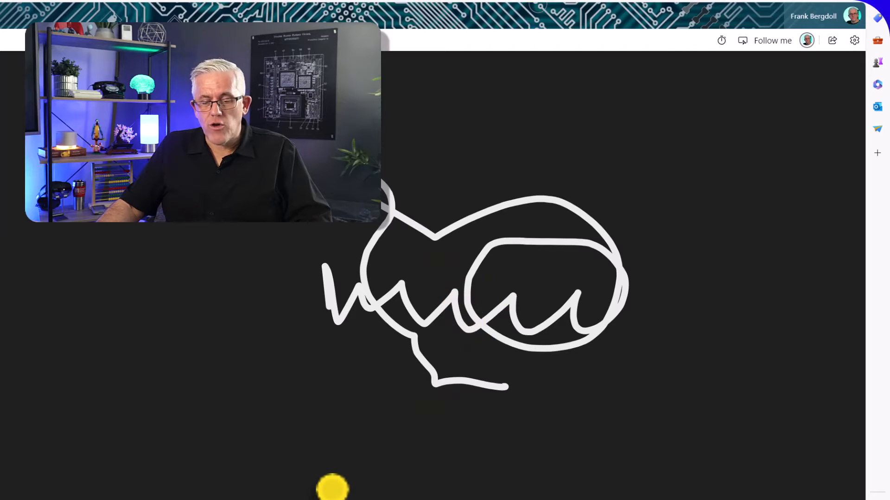
pyautogui.click(854, 40)
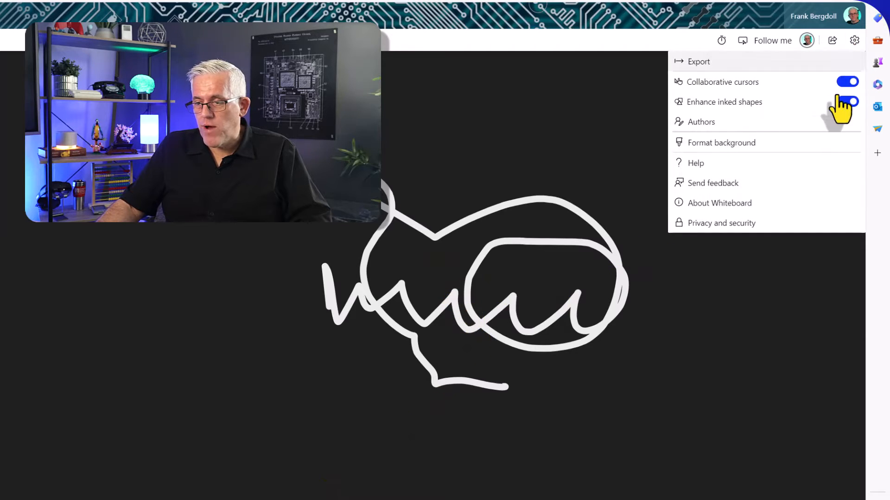
pyautogui.click(768, 144)
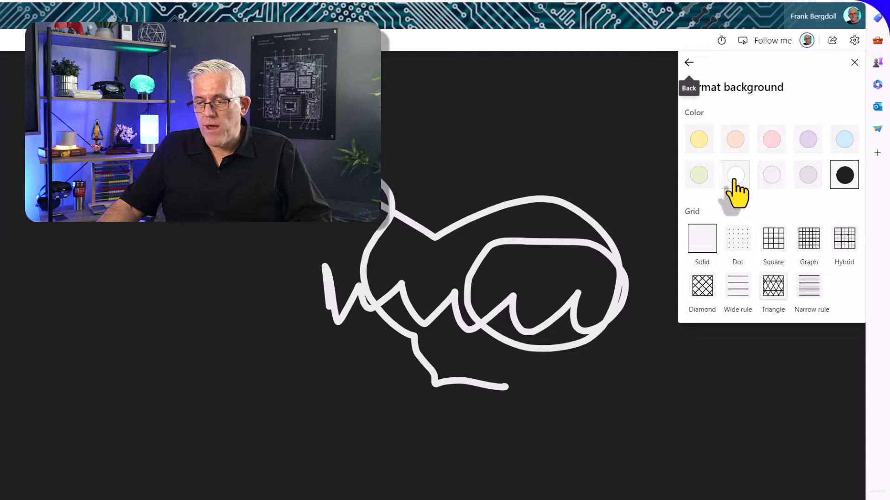
pyautogui.click(732, 184)
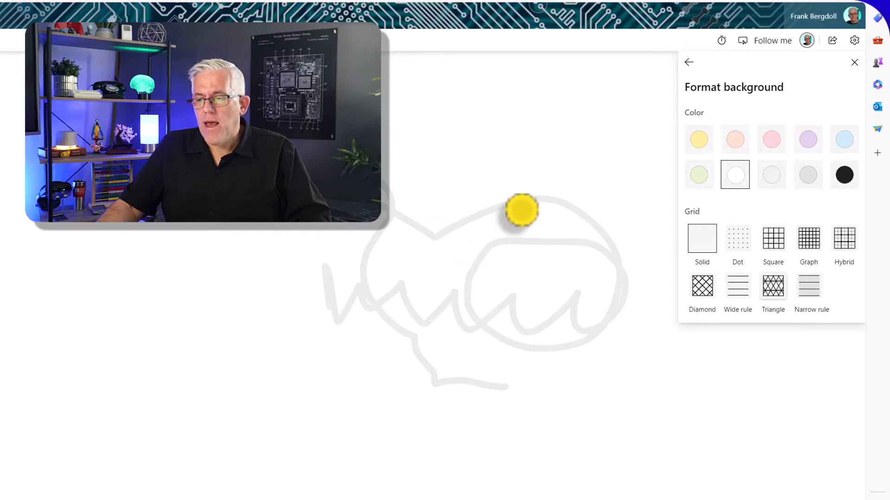
# Step: Clear the canvas of all inked strokes and confirm the removal
pyautogui.rightClick(463, 195)
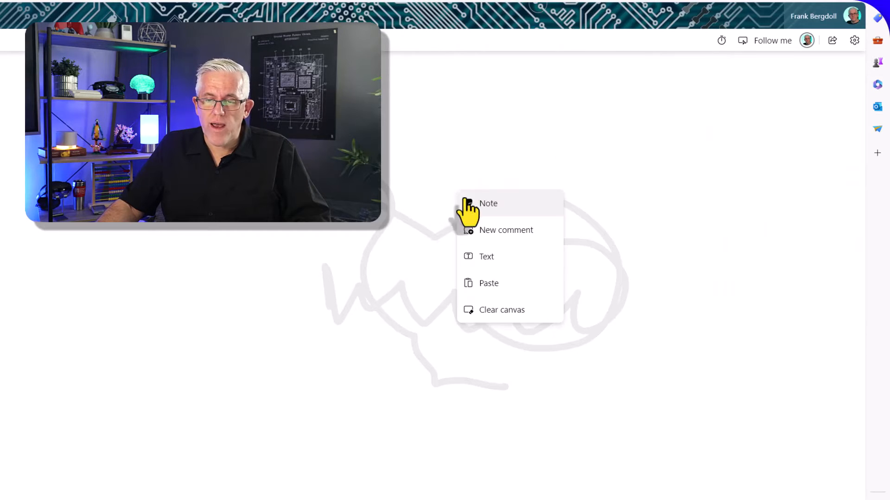
pyautogui.click(502, 310)
pyautogui.click(333, 306)
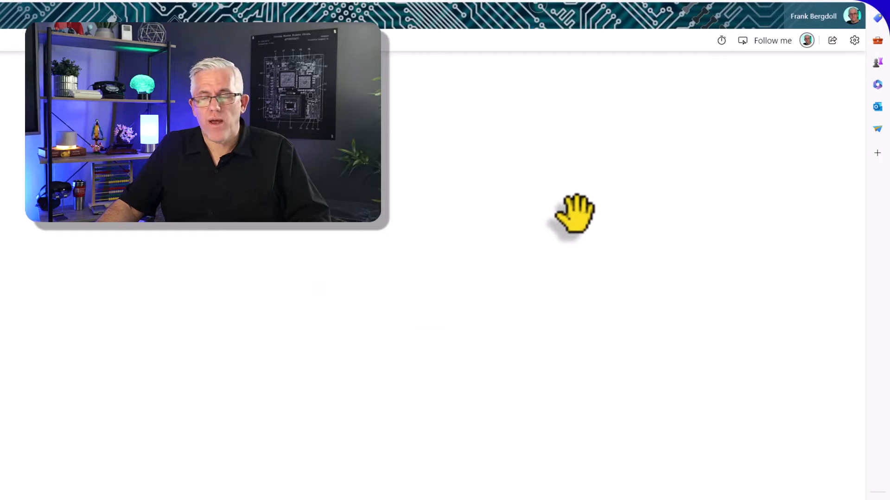
# Step: Try the Square, Graph, Triangle, Narrow rule and Wide rule background grids, return to Solid, and close the background options
pyautogui.click(854, 40)
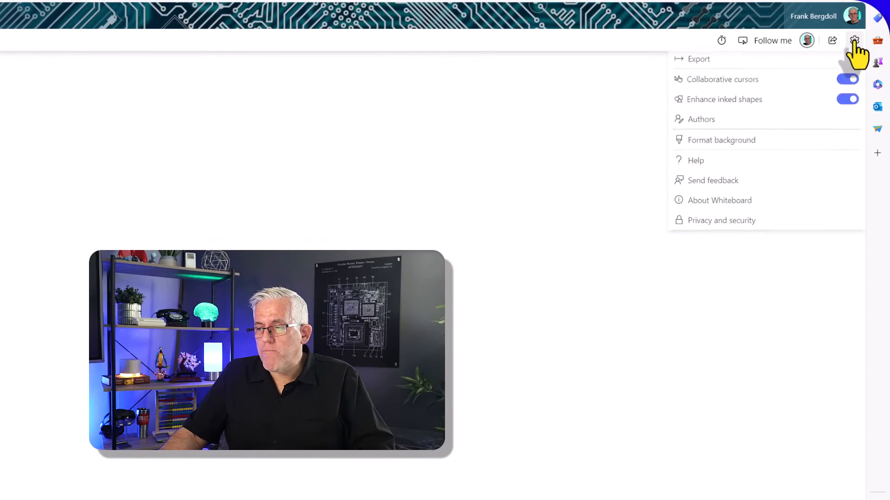
pyautogui.click(746, 141)
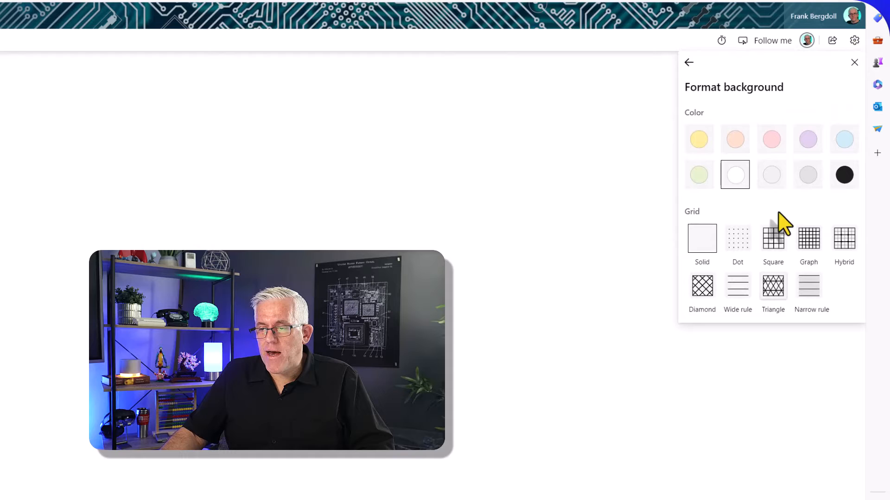
pyautogui.click(772, 253)
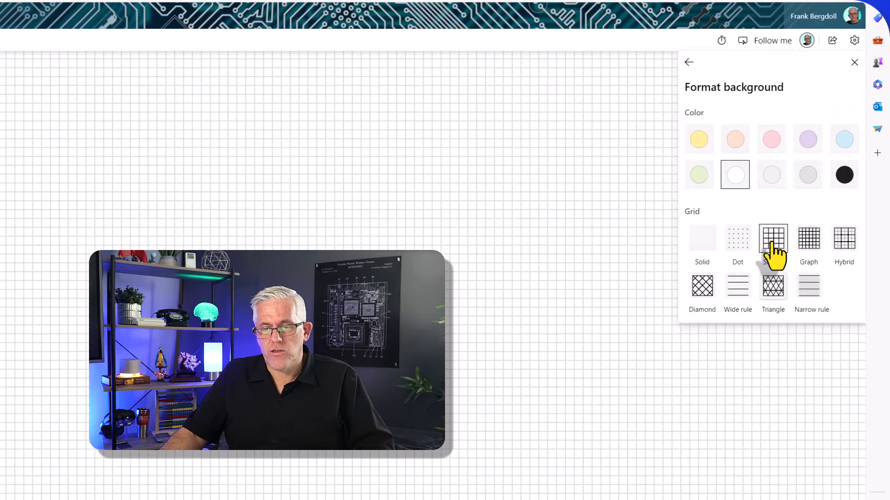
pyautogui.click(812, 250)
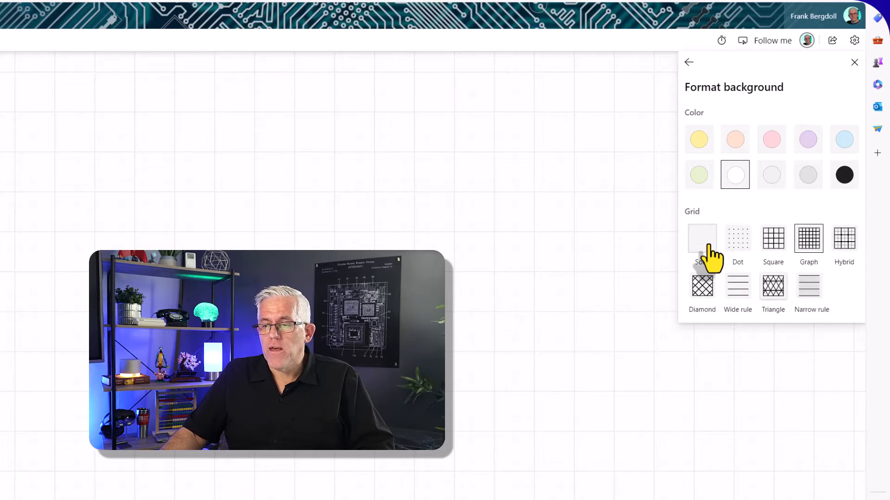
pyautogui.click(770, 290)
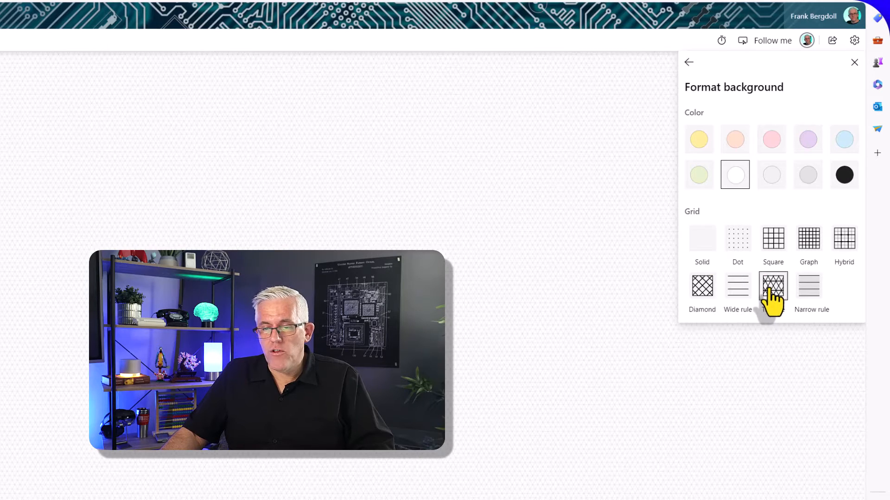
pyautogui.click(811, 293)
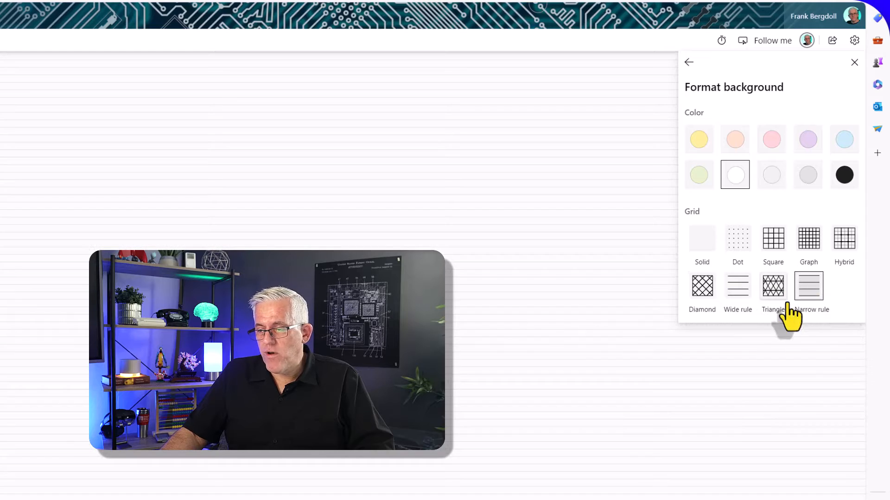
pyautogui.click(738, 288)
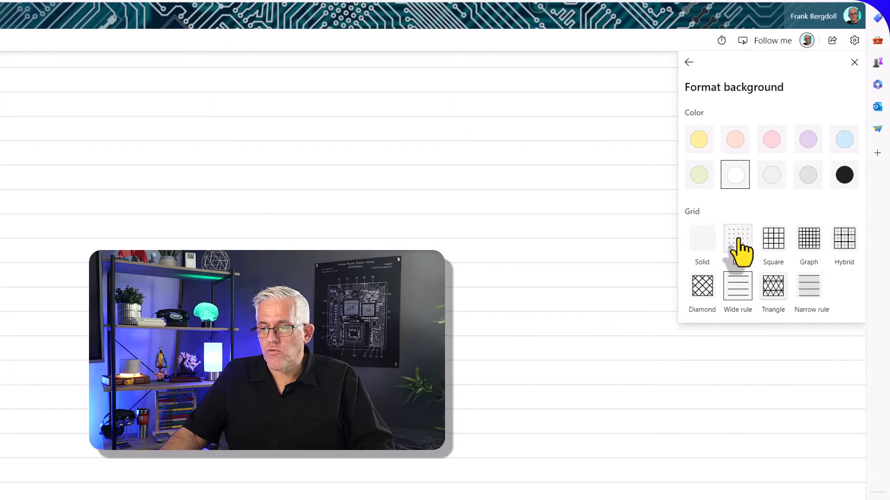
pyautogui.click(702, 246)
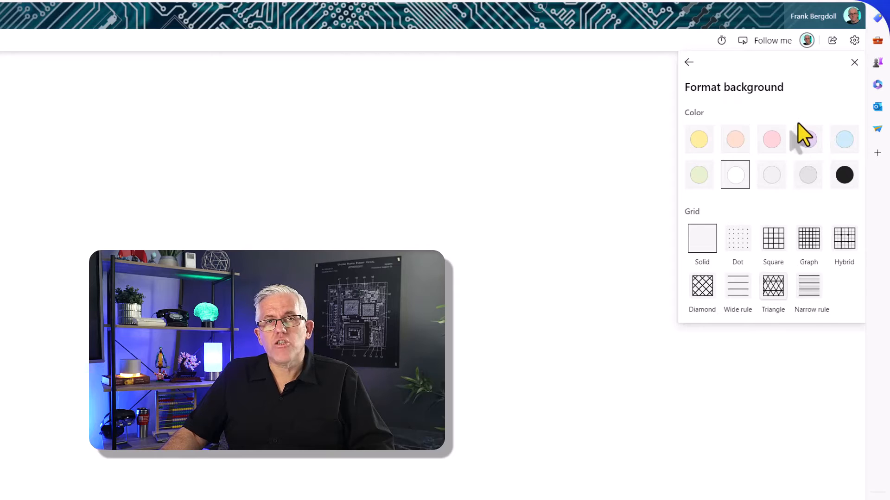
pyautogui.click(854, 62)
# Step: Examine the Privacy and security setting for optional connected experiences and close the board settings
pyautogui.click(854, 41)
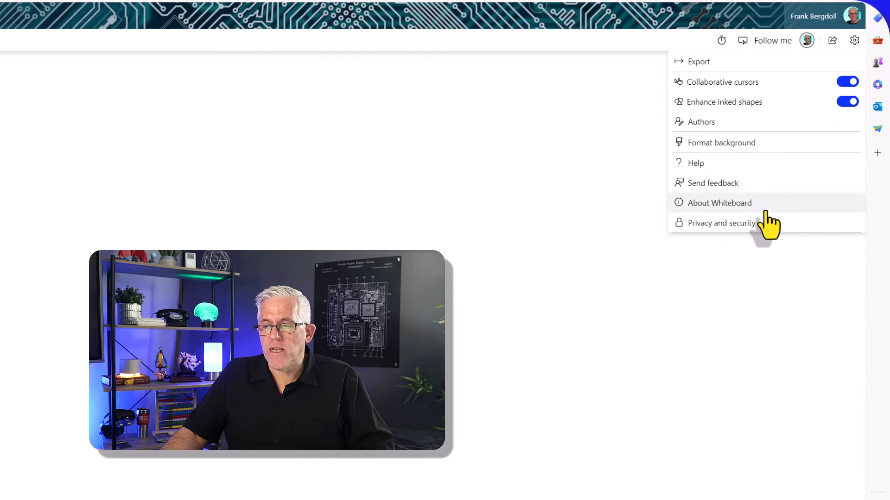
pyautogui.click(723, 224)
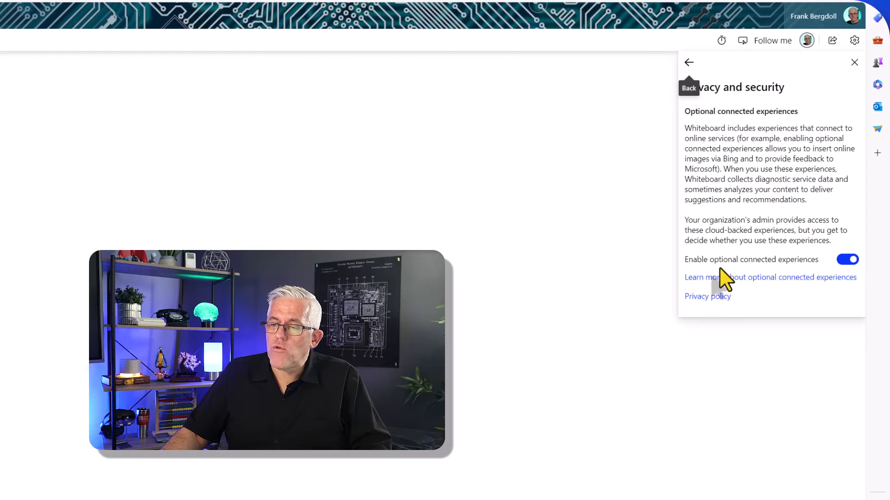
pyautogui.click(688, 63)
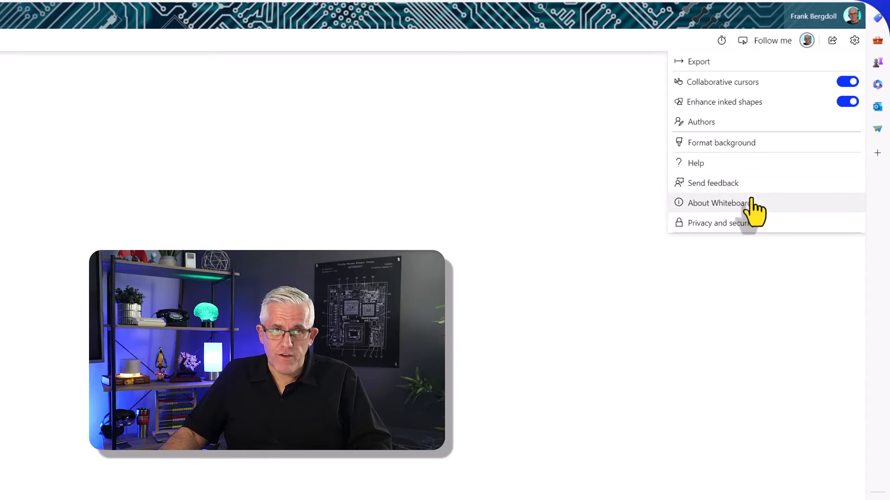
pyautogui.click(714, 224)
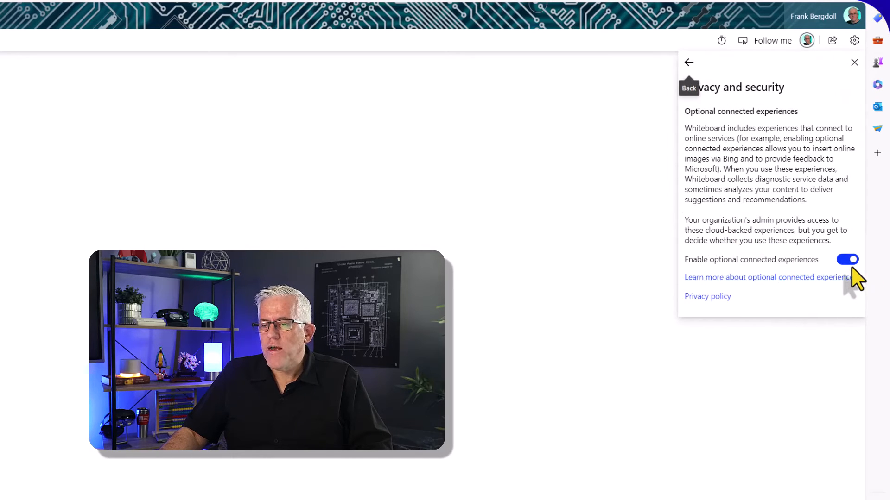
pyautogui.click(689, 63)
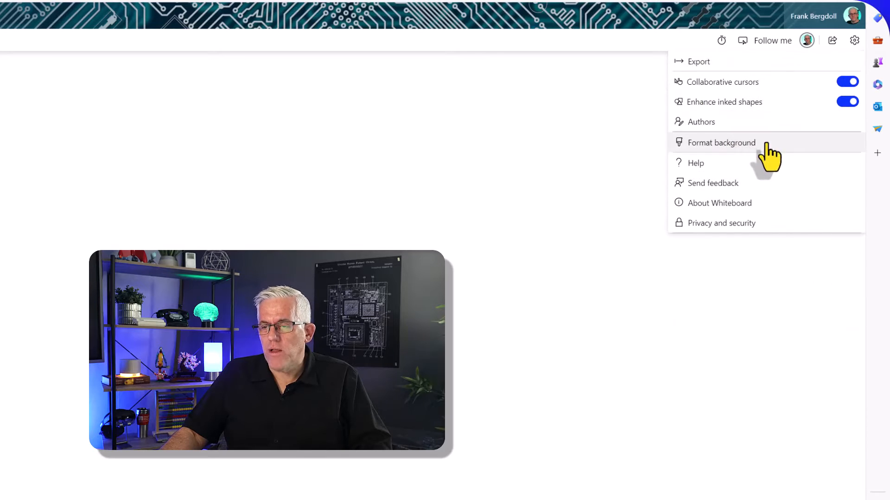
pyautogui.click(785, 249)
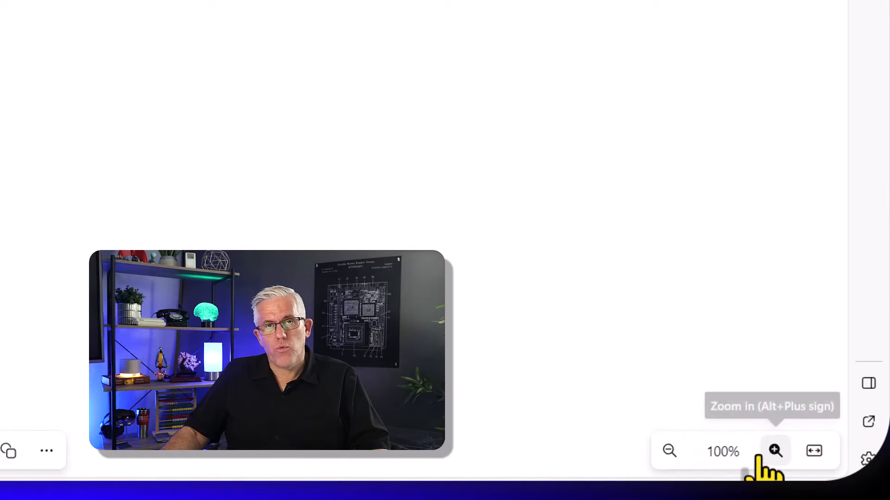
# Step: Look over the zoom level control and the board's inking, note, reaction, comment, text and additional insert tools
pyautogui.click(723, 453)
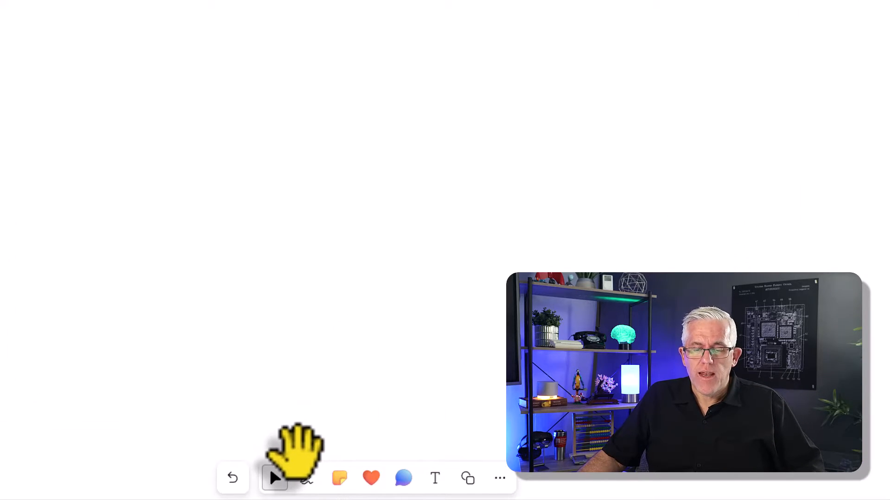
pyautogui.moveTo(235, 482)
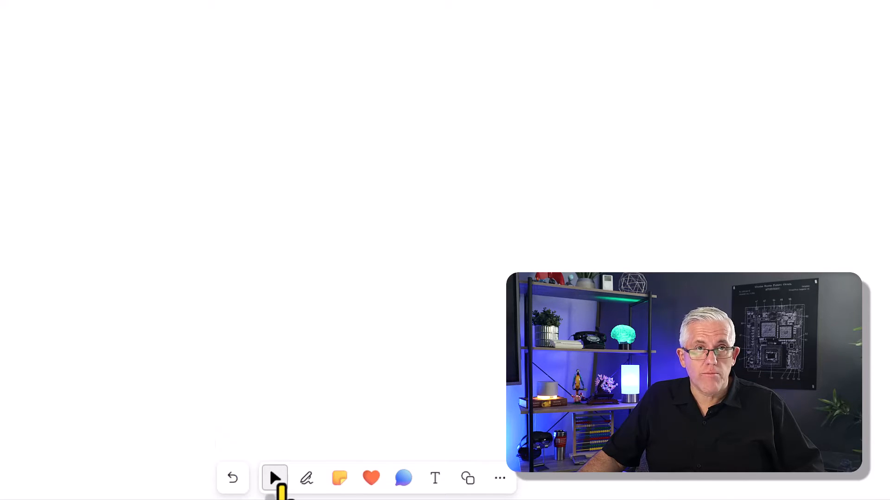
pyautogui.click(305, 481)
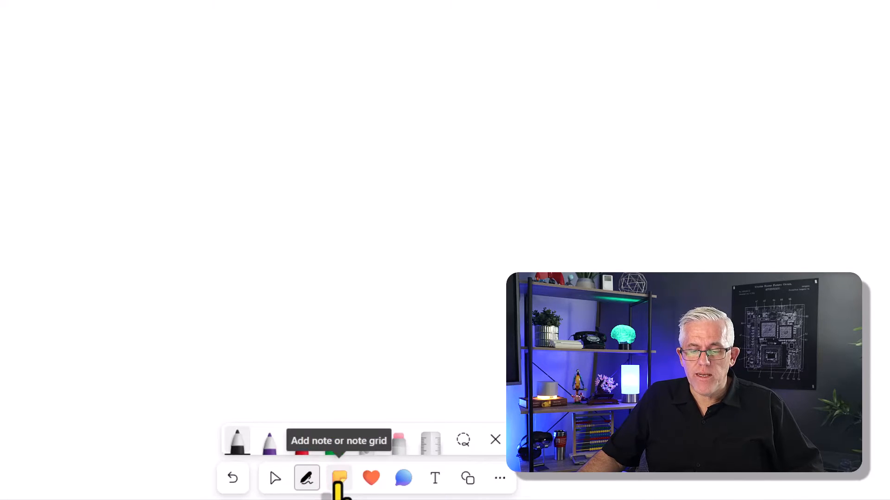
pyautogui.click(338, 480)
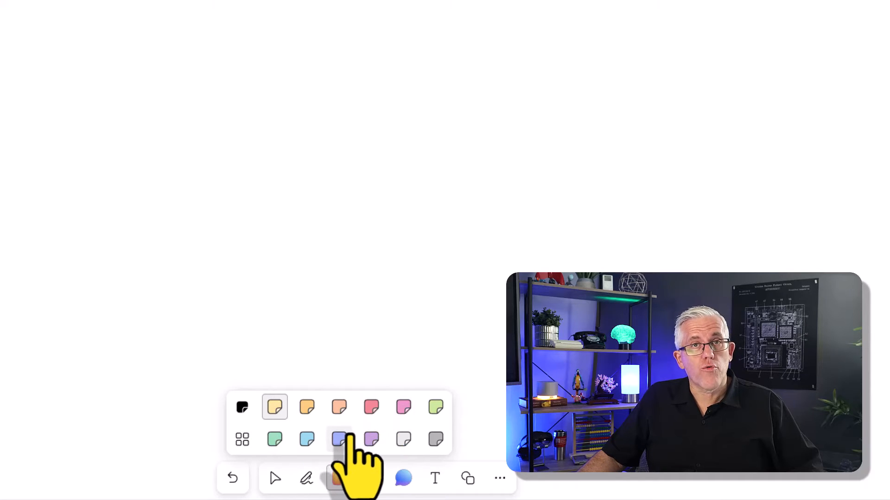
pyautogui.click(371, 480)
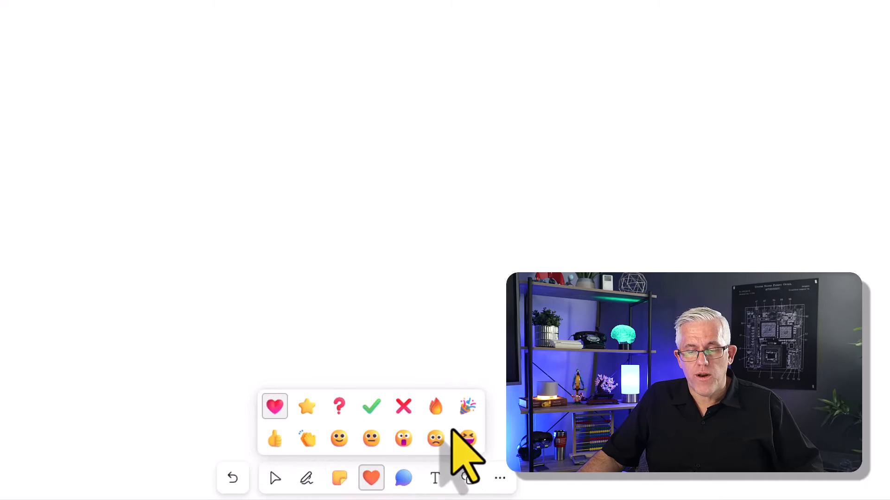
pyautogui.click(406, 480)
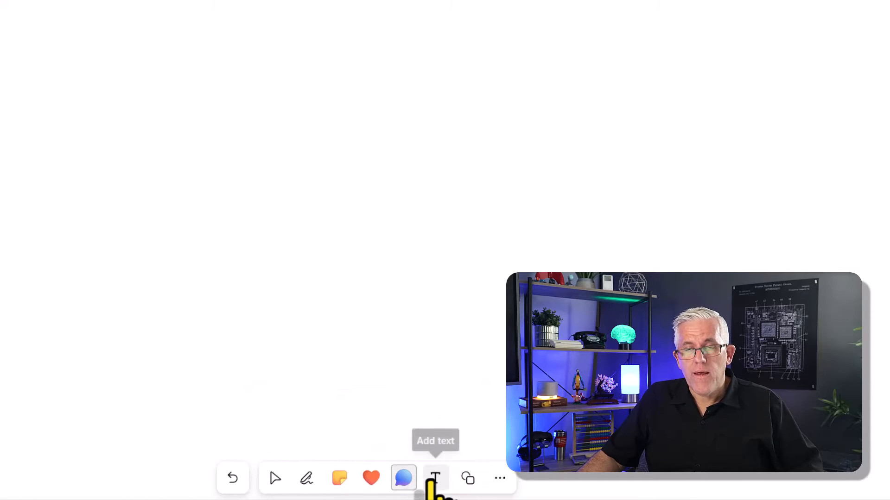
pyautogui.click(430, 481)
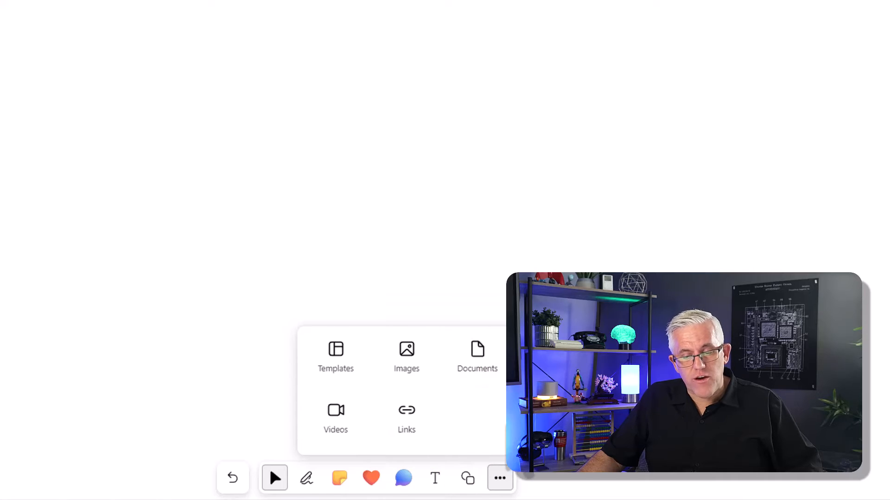
pyautogui.press('Escape')
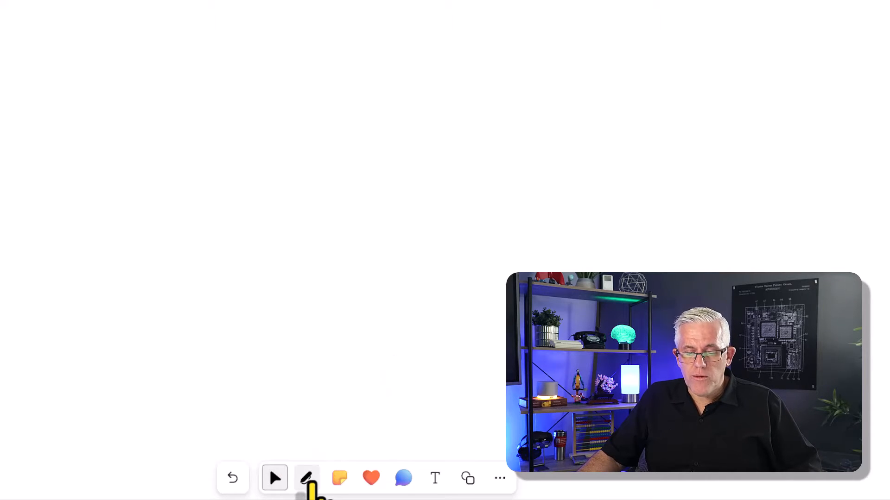
# Step: Examine the black pen's thickness, opacity, color and arrow options, including the Spectrum and Grid views of More colors
pyautogui.click(307, 478)
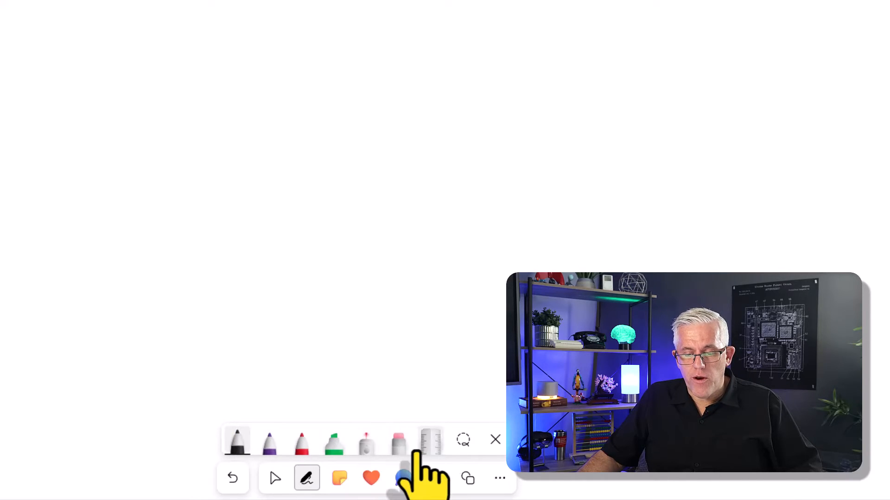
pyautogui.click(238, 444)
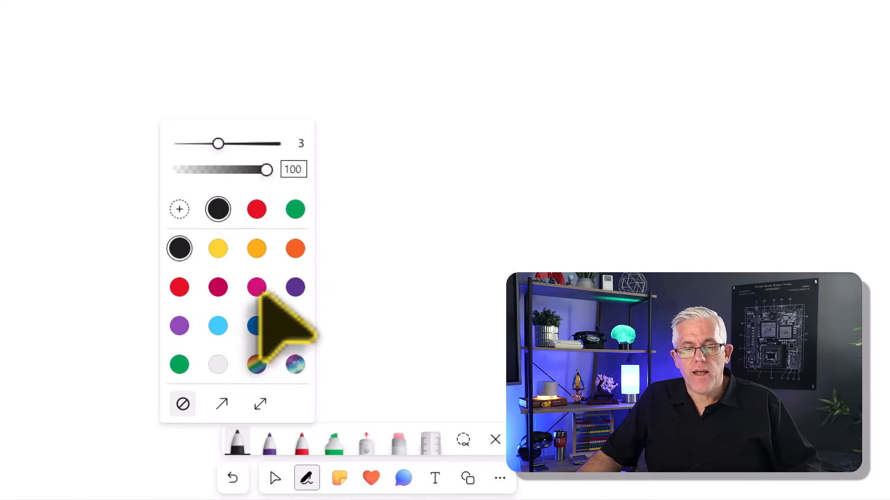
pyautogui.click(179, 209)
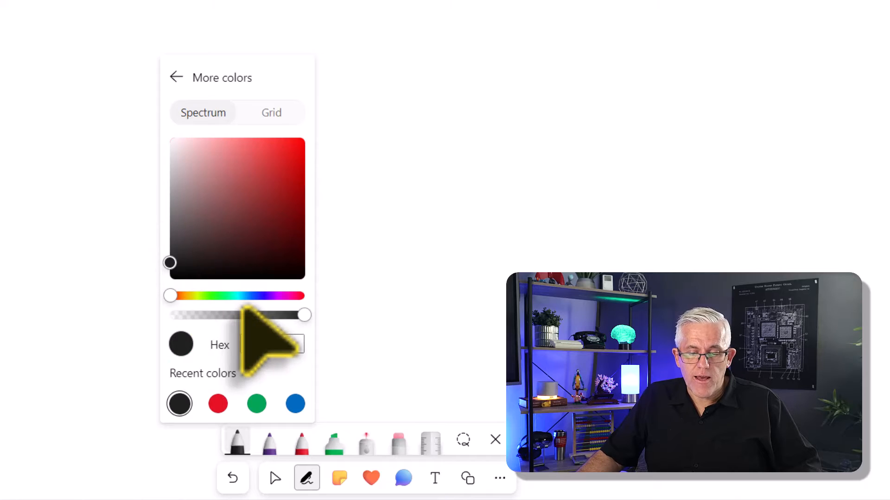
pyautogui.click(259, 116)
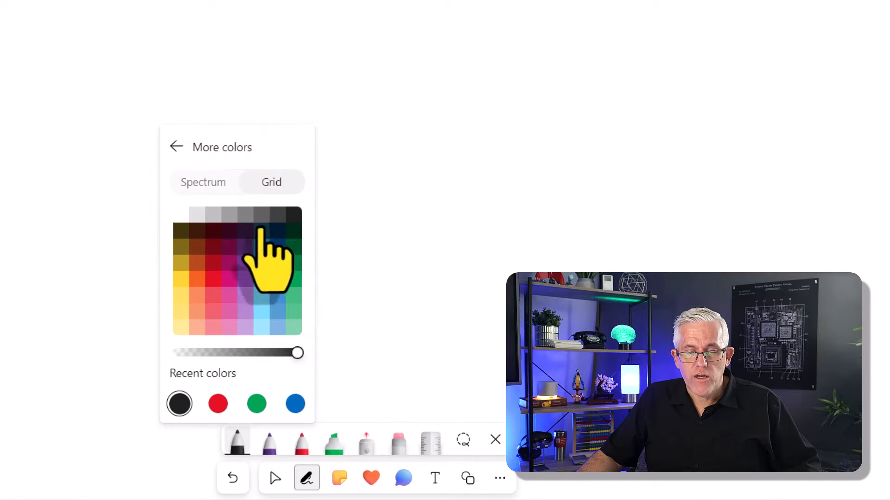
pyautogui.click(204, 182)
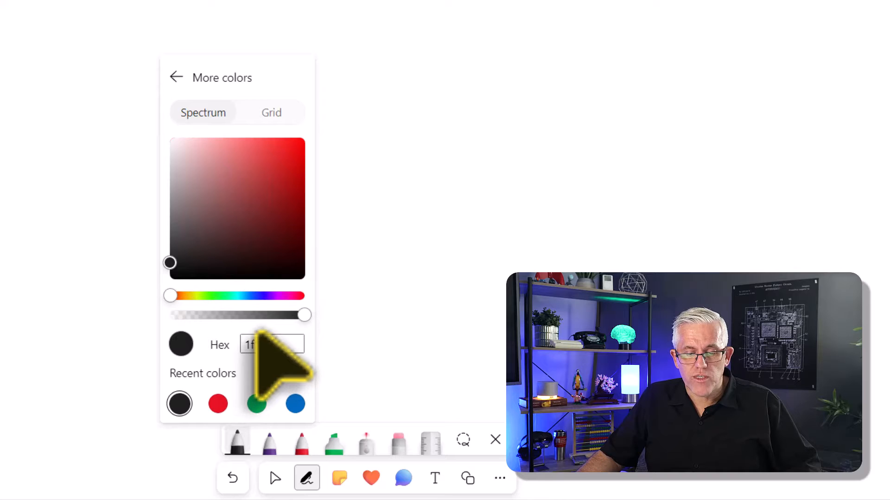
pyautogui.click(236, 440)
pyautogui.click(236, 440)
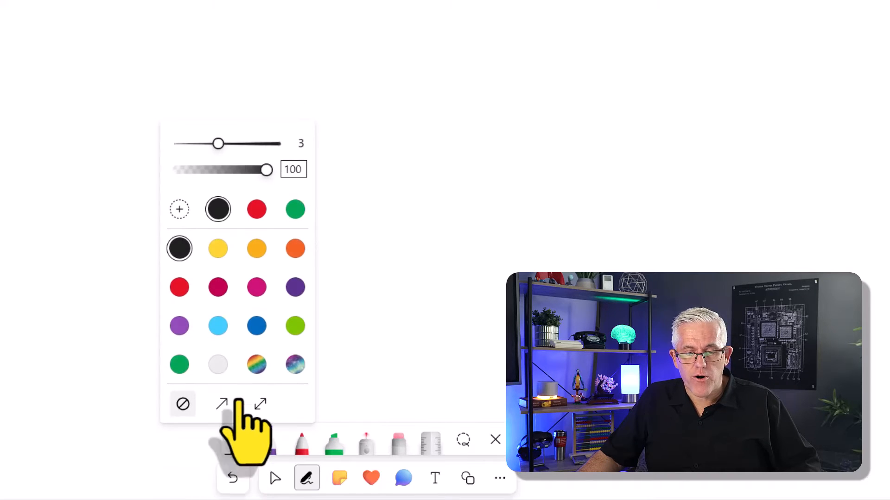
# Step: Handwrite "hello world" on the board with the black pen and draw a square around it
pyautogui.moveTo(244, 152); pyautogui.dragTo(227, 158)
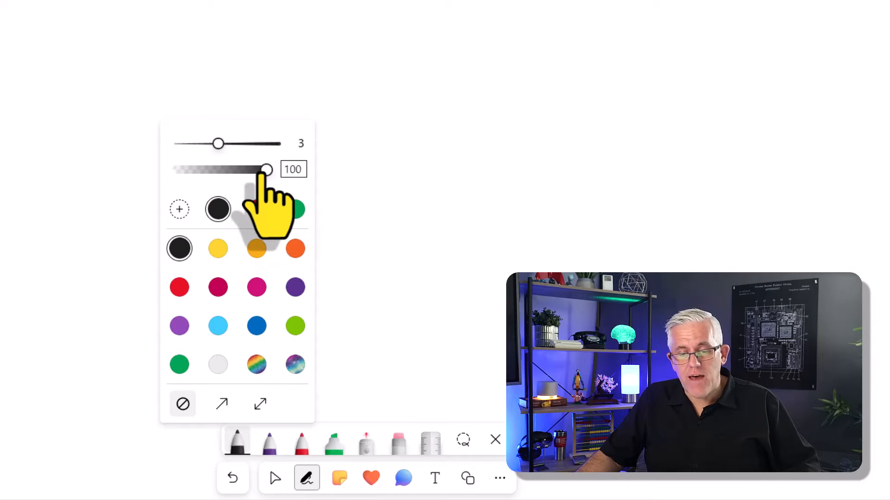
pyautogui.click(348, 234)
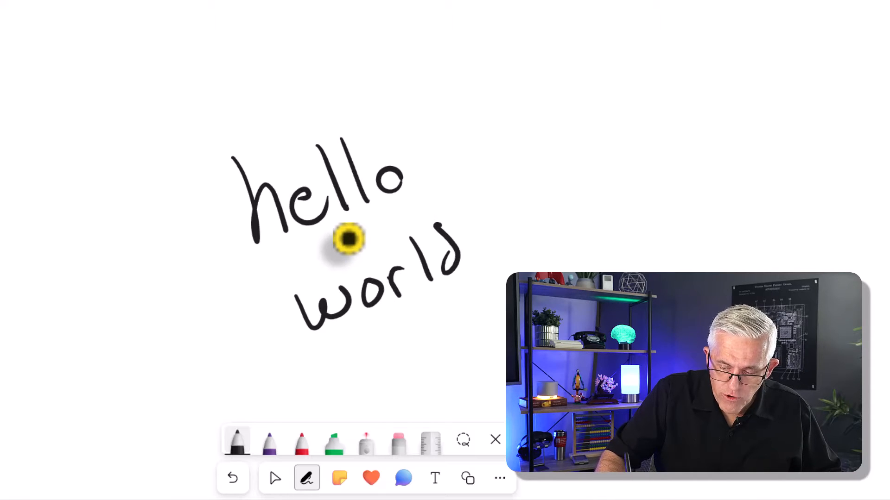
pyautogui.moveTo(315, 87); pyautogui.dragTo(271, 371)
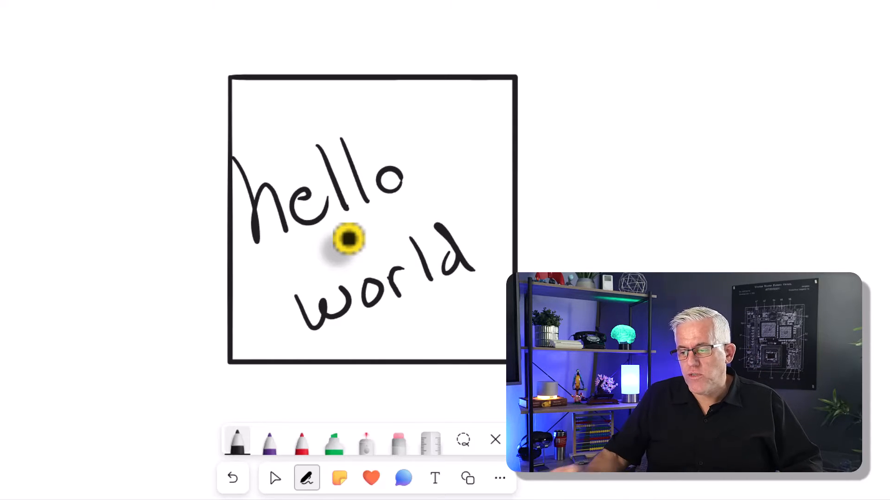
pyautogui.press('Escape')
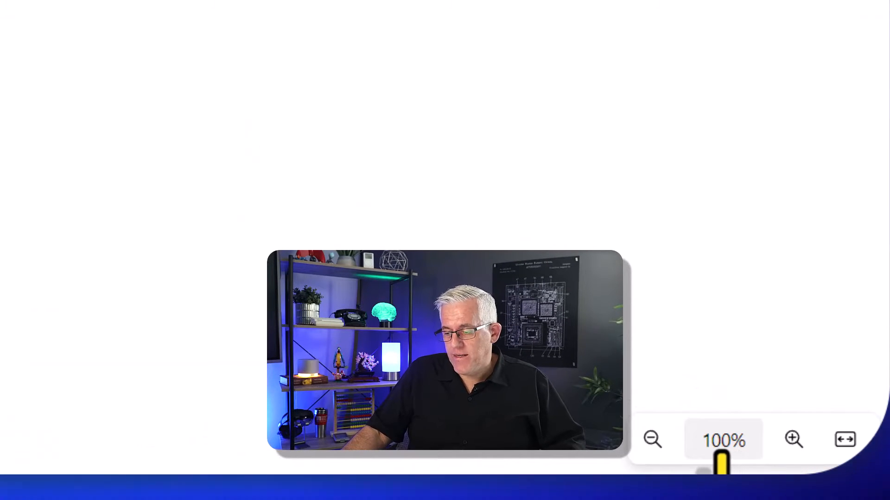
# Step: Try the 66% zoom level and return the board to 100%
pyautogui.click(721, 456)
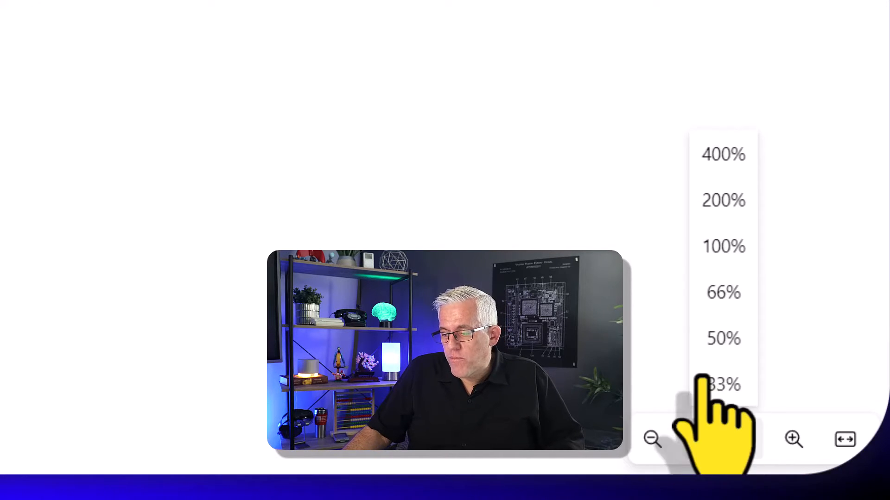
pyautogui.click(724, 292)
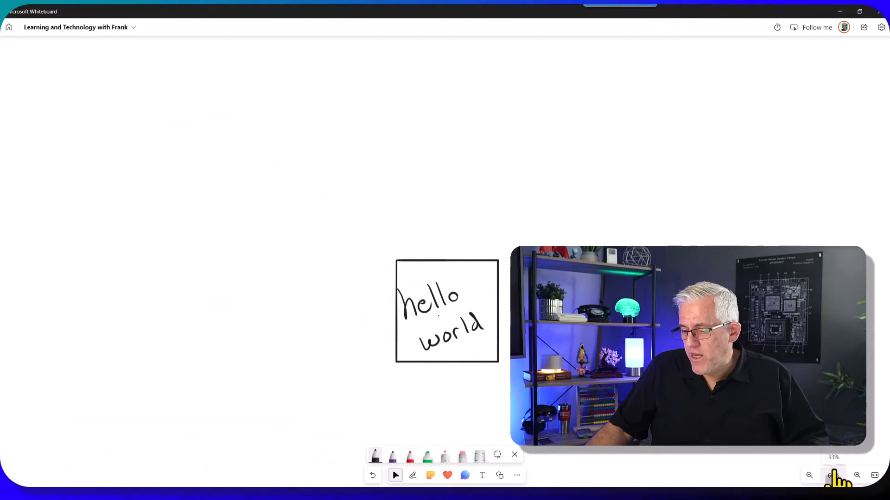
pyautogui.click(834, 409)
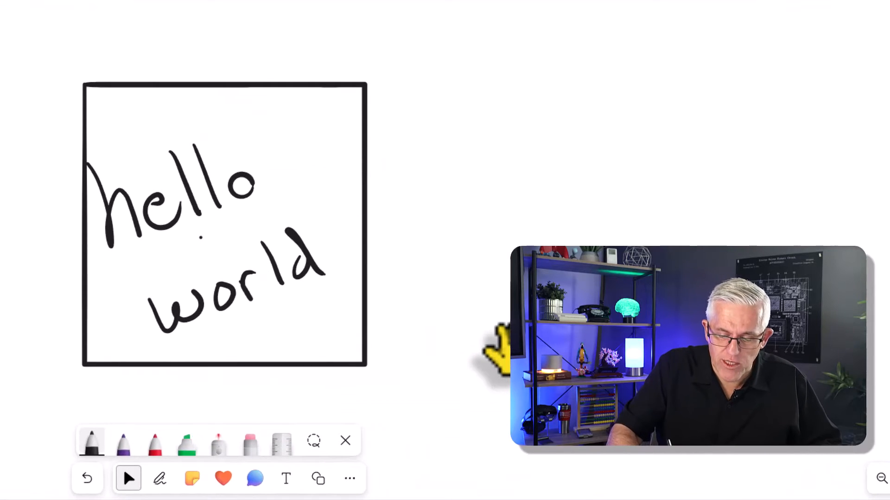
# Step: Set the black pen's thickness to 4 and handwrite "Thicker" above the square
pyautogui.click(91, 443)
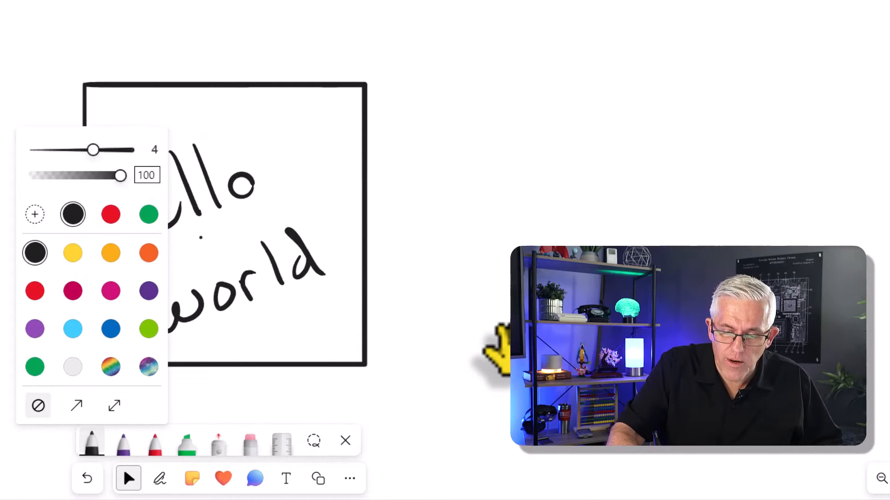
pyautogui.moveTo(151, 0); pyautogui.dragTo(159, 32)
pyautogui.moveTo(153, 22); pyautogui.dragTo(187, 13)
pyautogui.moveTo(389, 130)
pyautogui.mouseDown()
pyautogui.moveTo(399, 170)
pyautogui.moveTo(413, 168)
pyautogui.mouseUp()
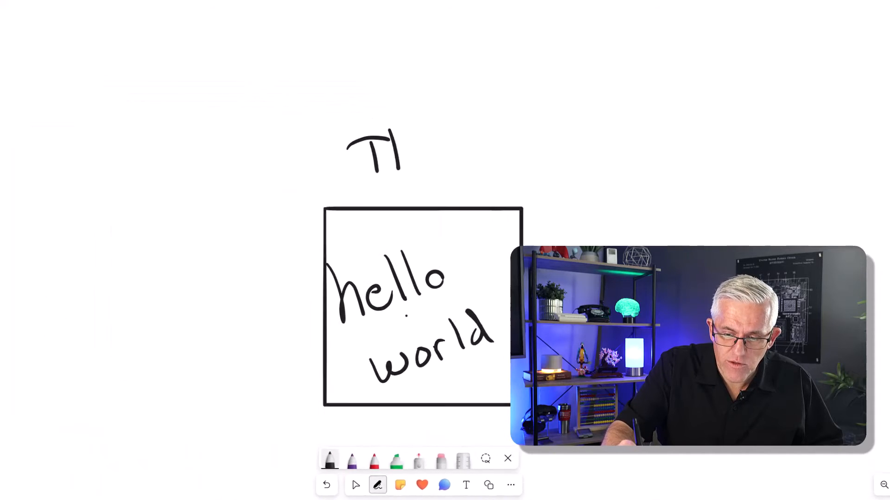
pyautogui.moveTo(422, 157); pyautogui.dragTo(423, 167)
pyautogui.click(420, 145)
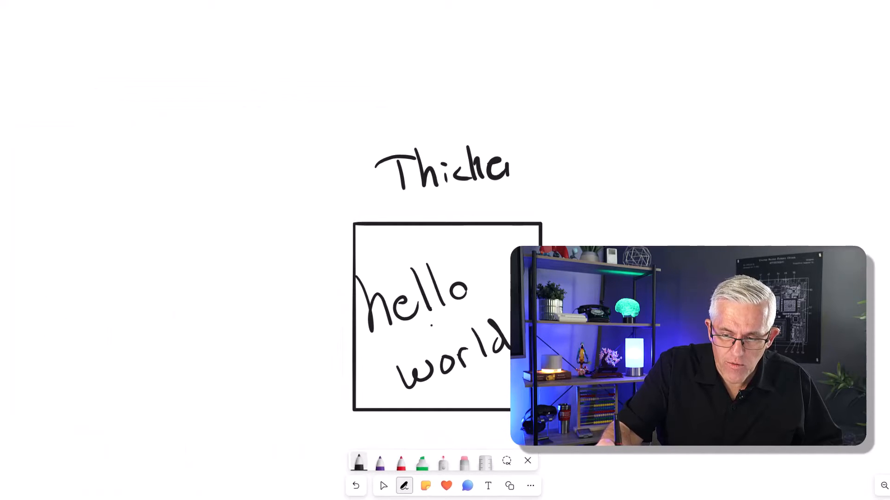
# Step: Increase the black pen's thickness, handwrite "world" beside "Thicker" and frame it with a rectangle
pyautogui.click(359, 462)
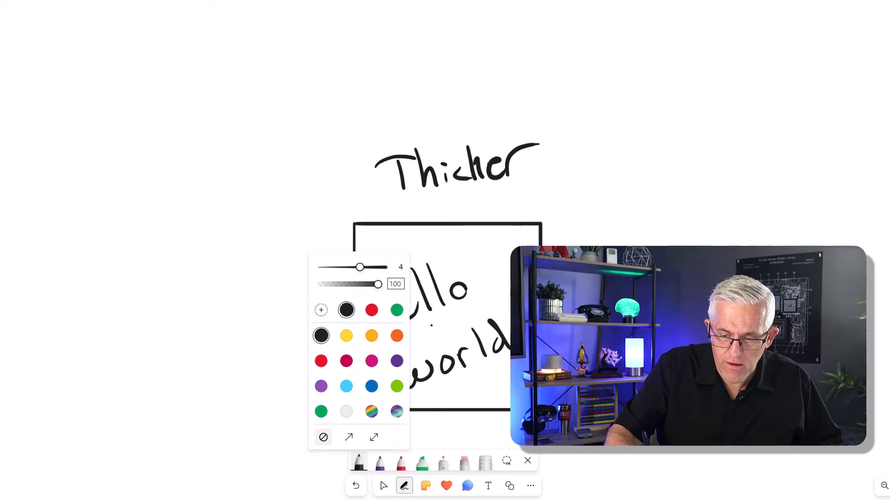
pyautogui.moveTo(490, 196); pyautogui.dragTo(495, 216)
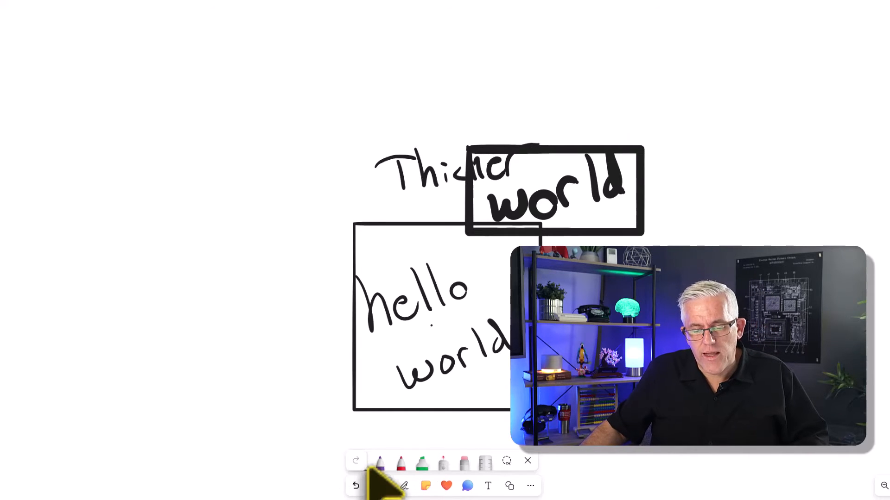
pyautogui.click(383, 485)
# Step: Set the black pen to thickness 3 with a single arrowhead and draw a curved arrow to the right of the square
pyautogui.click(360, 461)
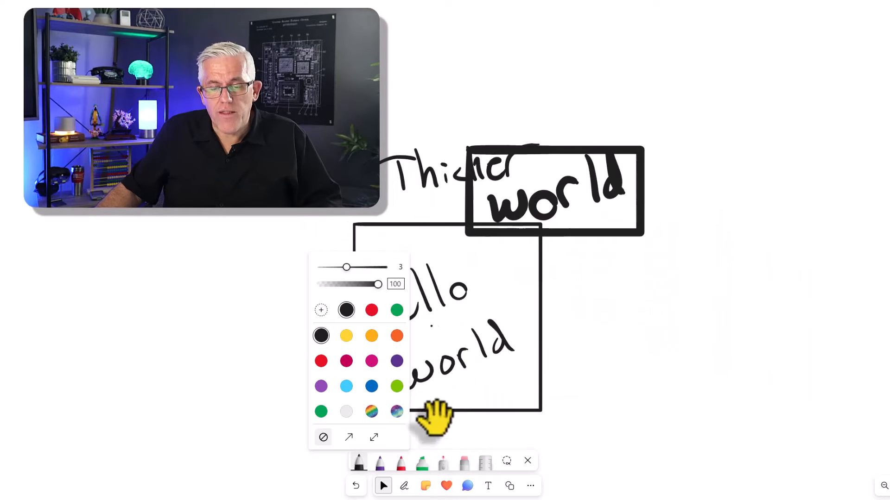
pyautogui.click(348, 437)
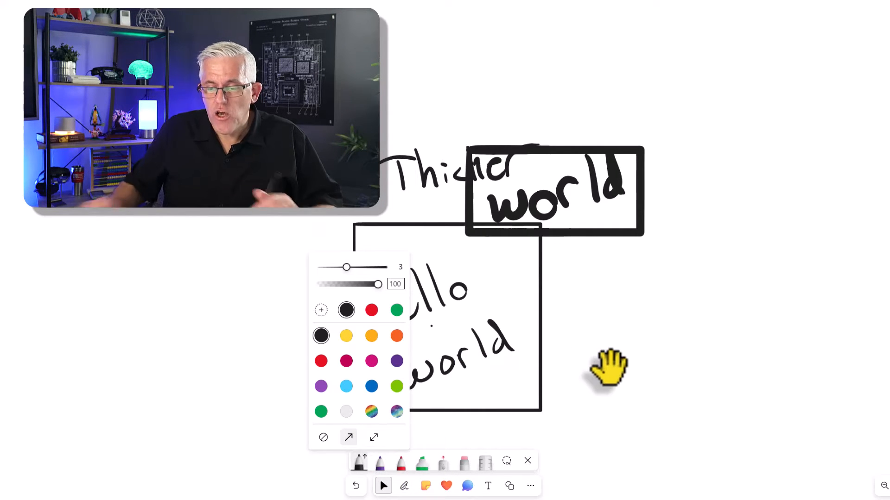
pyautogui.moveTo(553, 400); pyautogui.dragTo(617, 294)
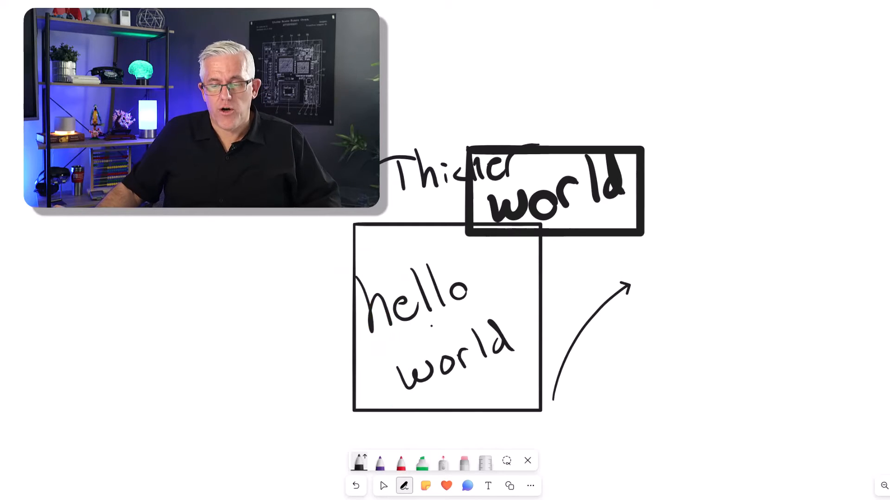
pyautogui.press('Escape')
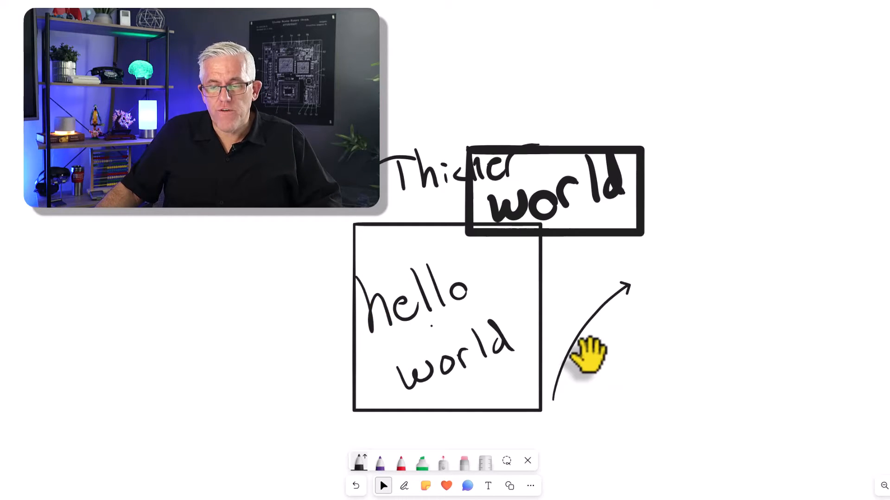
# Step: Draw a curved double-headed arrow beside the single-headed one and turn the black pen's arrow option off again
pyautogui.click(363, 464)
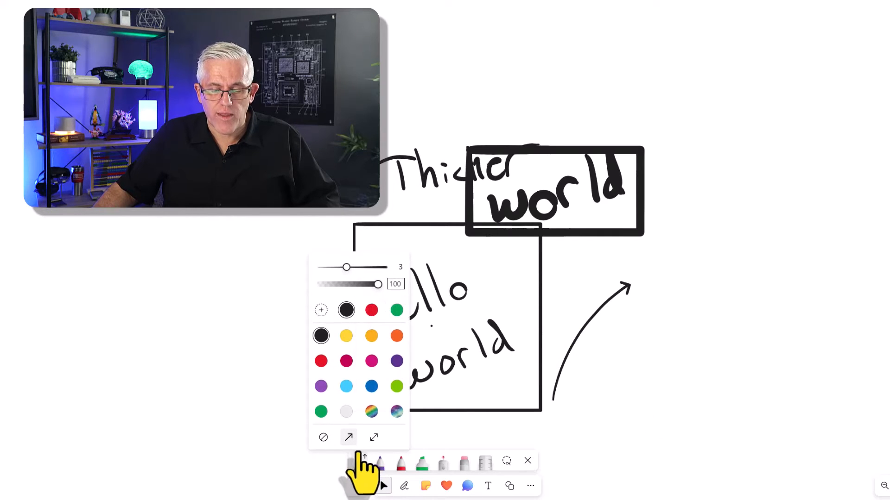
pyautogui.click(374, 438)
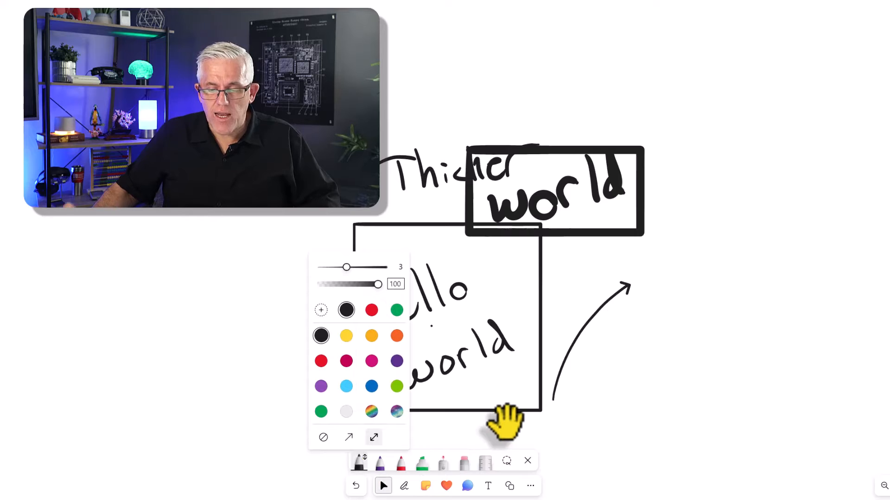
pyautogui.moveTo(582, 433); pyautogui.dragTo(605, 371)
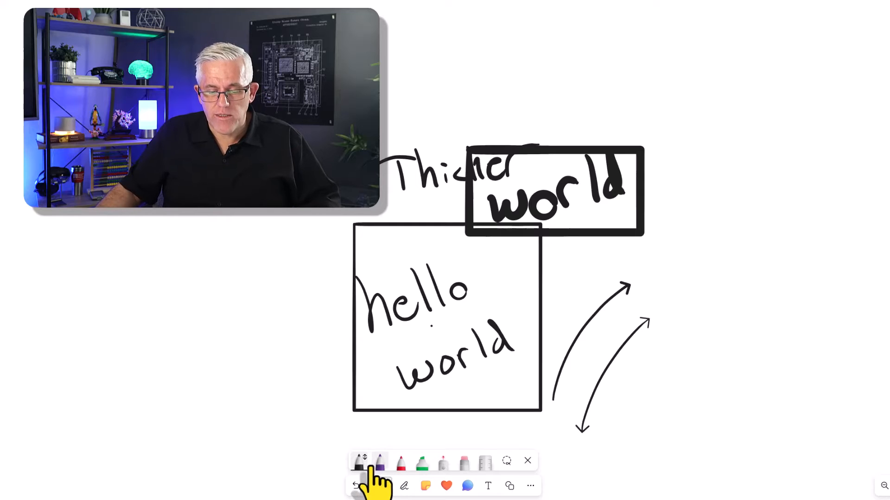
pyautogui.click(360, 463)
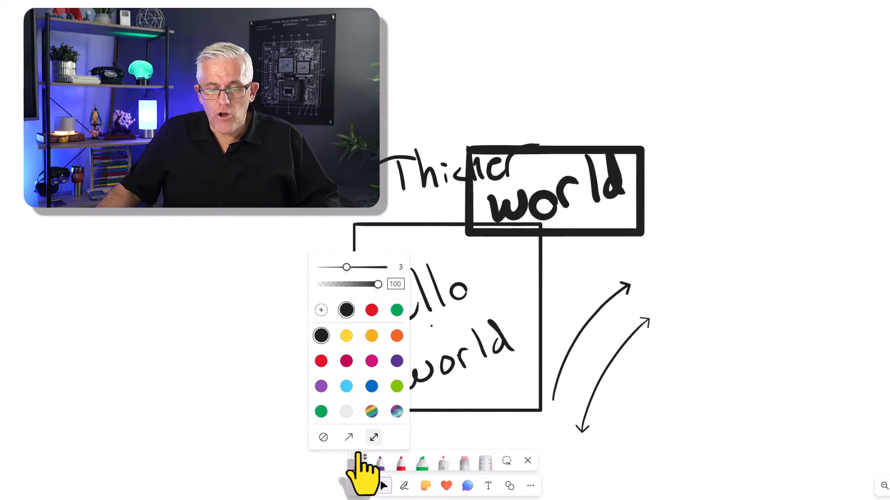
pyautogui.click(324, 438)
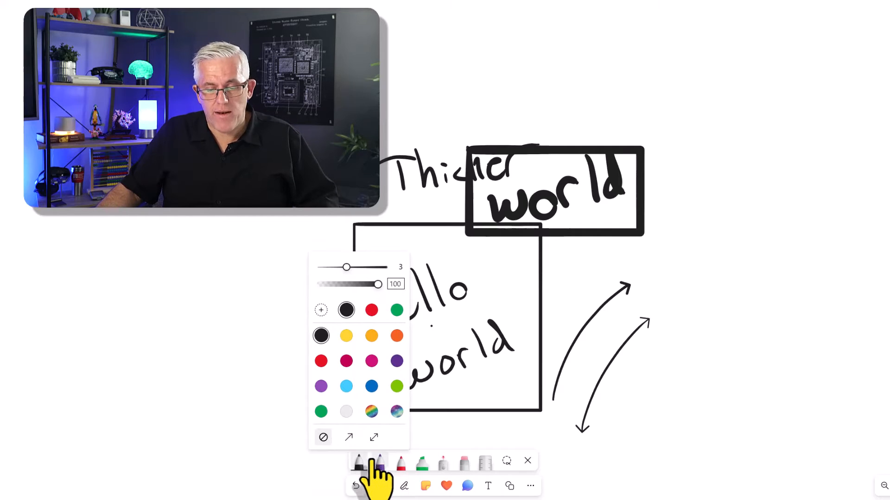
# Step: Select the purple pen and examine its ink options
pyautogui.click(379, 466)
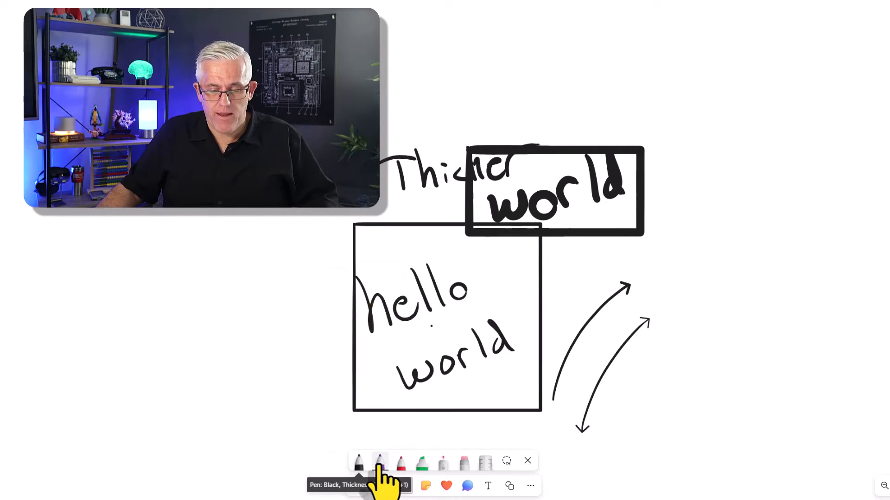
pyautogui.click(379, 467)
pyautogui.click(399, 285)
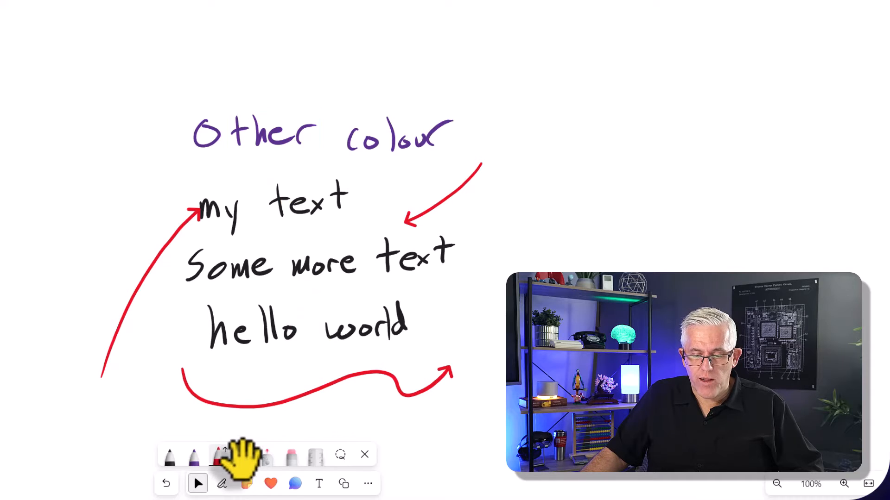
# Step: Examine the highlighter's thickness and color options, including the Spectrum and Grid views of More colors
pyautogui.click(242, 459)
pyautogui.click(244, 463)
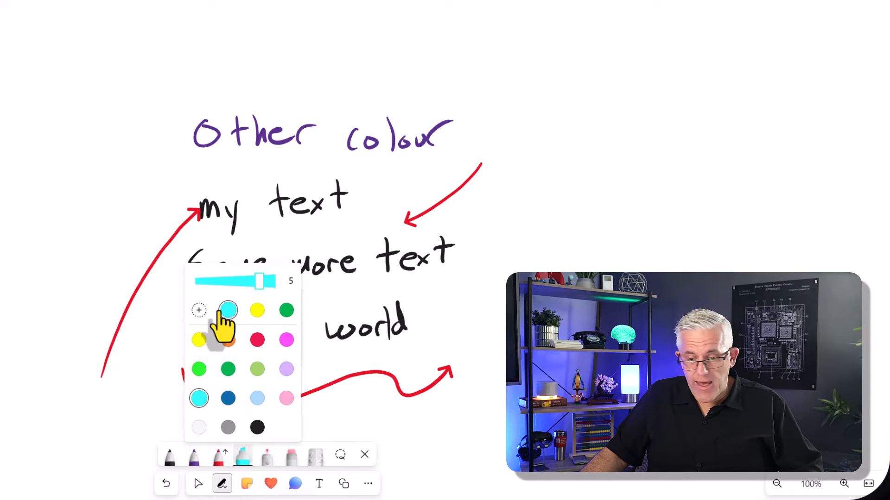
pyautogui.click(200, 311)
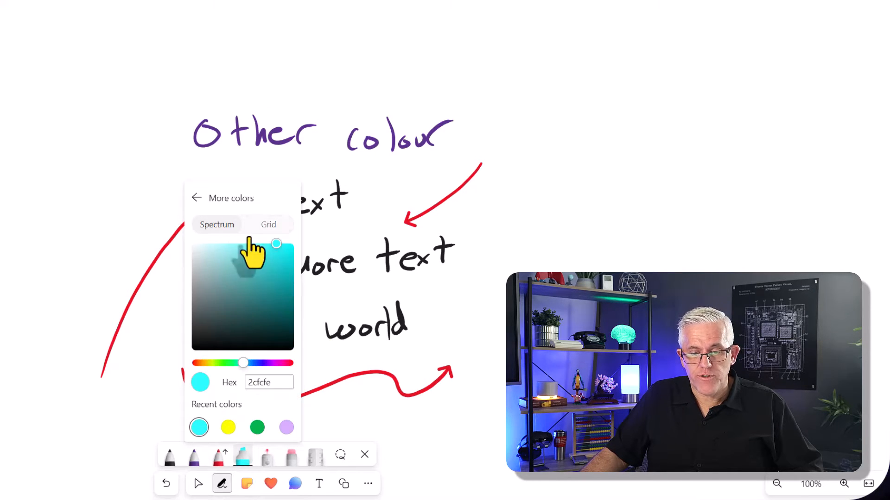
pyautogui.click(263, 232)
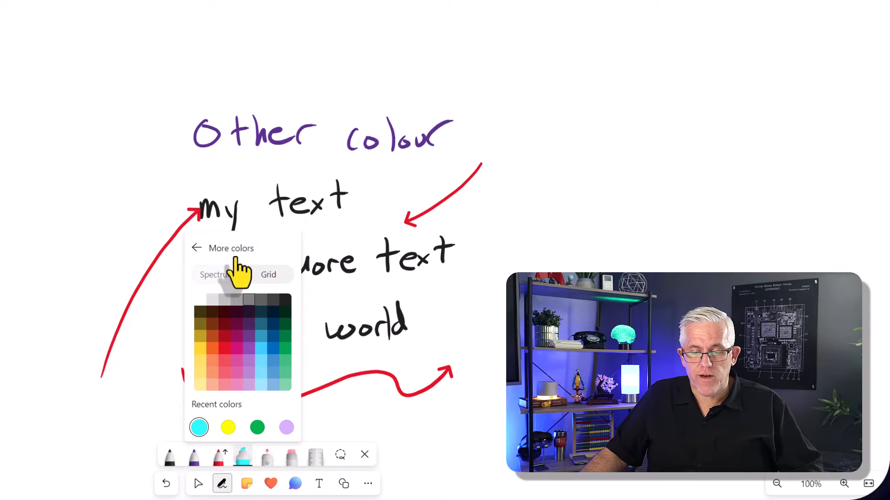
# Step: Set the highlighter to yellow with thickness 6 and highlight the handwritten words "Other colour"
pyautogui.click(197, 248)
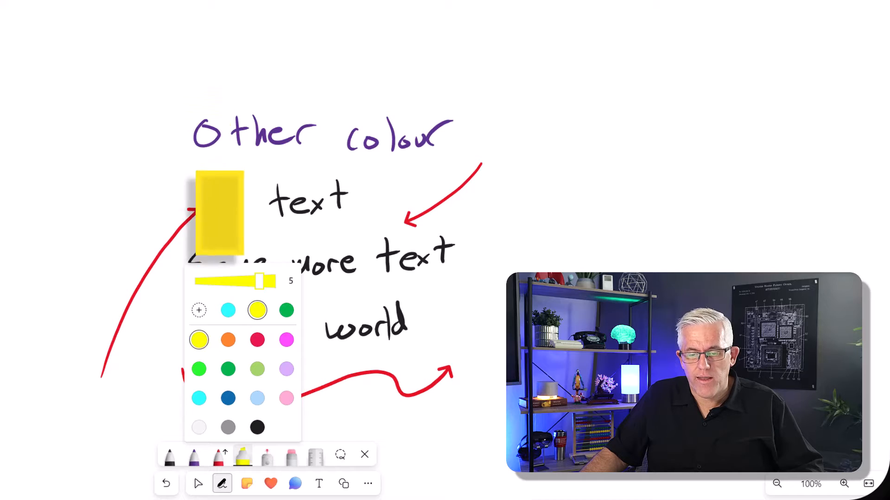
pyautogui.click(275, 282)
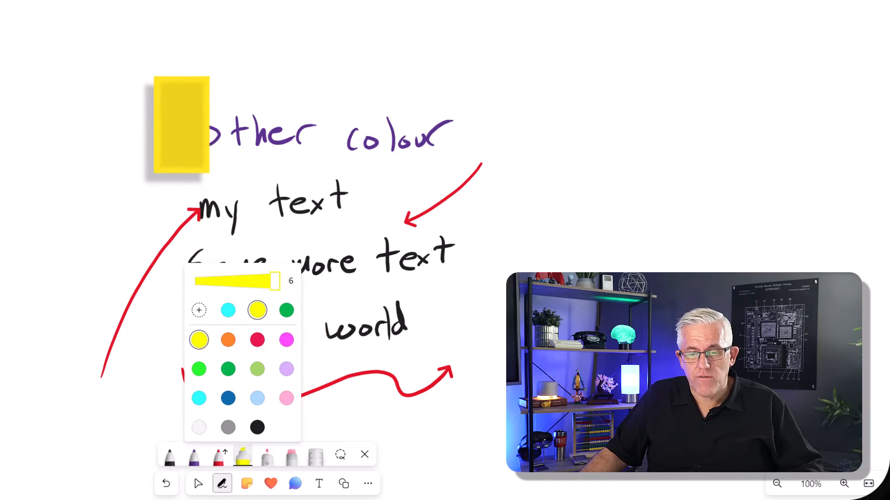
pyautogui.moveTo(177, 124)
pyautogui.mouseDown()
pyautogui.moveTo(416, 123)
pyautogui.moveTo(466, 140)
pyautogui.moveTo(284, 157)
pyautogui.moveTo(195, 154)
pyautogui.moveTo(187, 141)
pyautogui.moveTo(448, 134)
pyautogui.mouseUp()
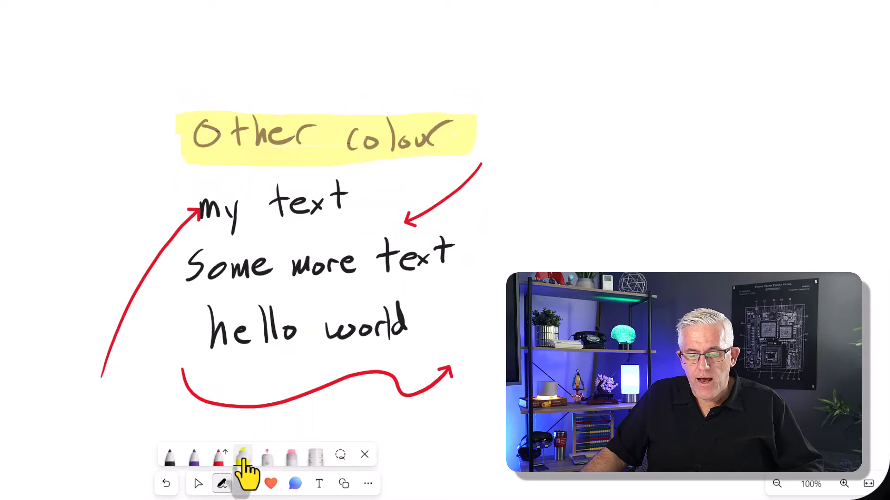
# Step: Frame "text" in the line "Some more text" with a red highlighter of thickness 3, and switch the highlighter to blue
pyautogui.click(241, 457)
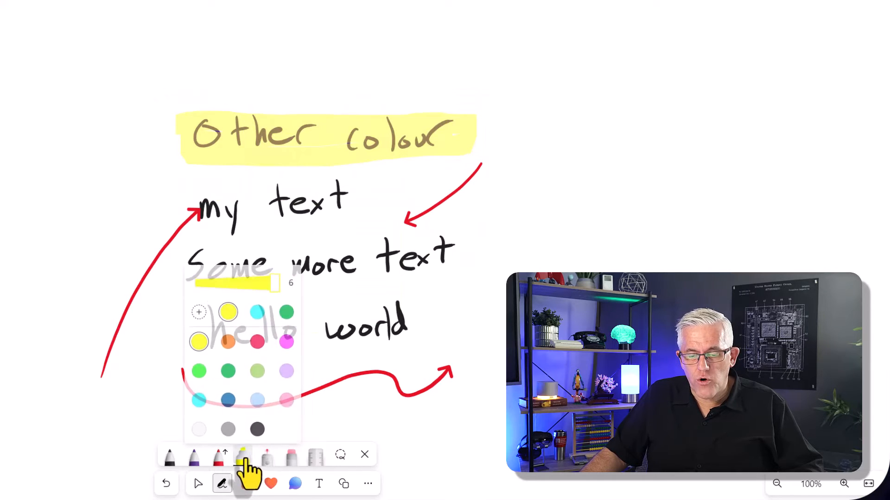
pyautogui.click(257, 341)
pyautogui.click(228, 280)
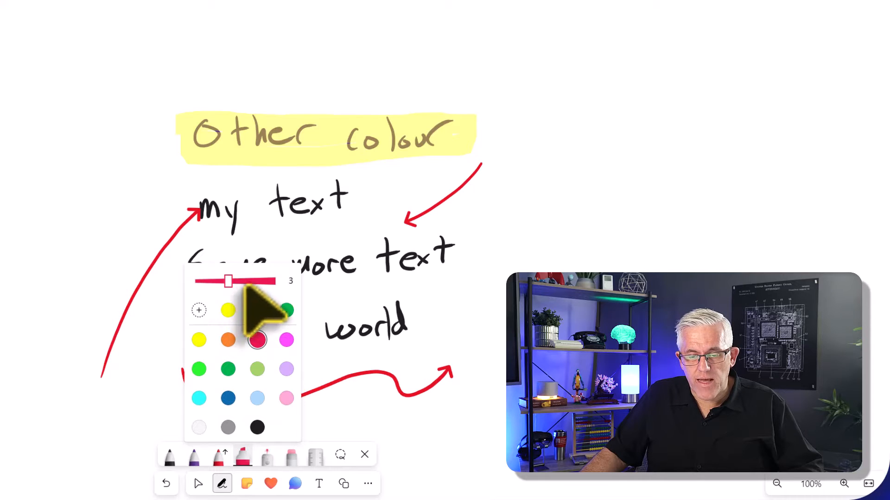
pyautogui.moveTo(370, 244)
pyautogui.mouseDown()
pyautogui.moveTo(458, 239)
pyautogui.moveTo(460, 272)
pyautogui.moveTo(369, 272)
pyautogui.moveTo(369, 246)
pyautogui.mouseUp()
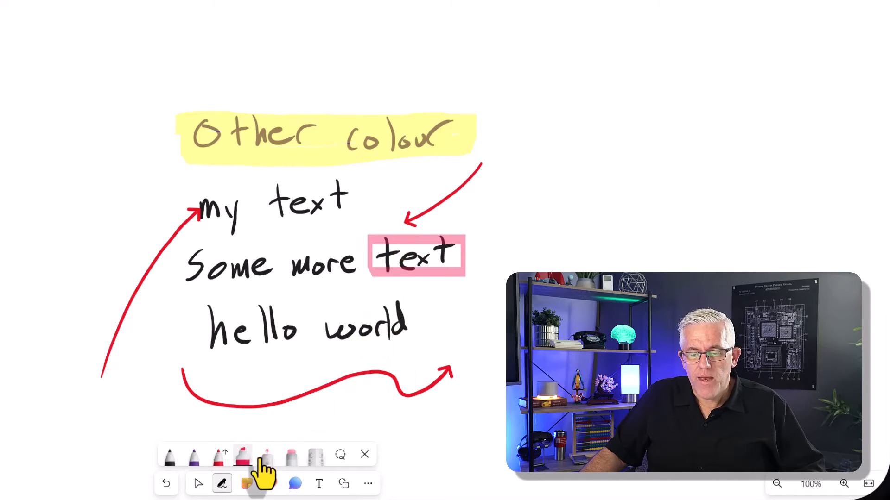
pyautogui.click(242, 456)
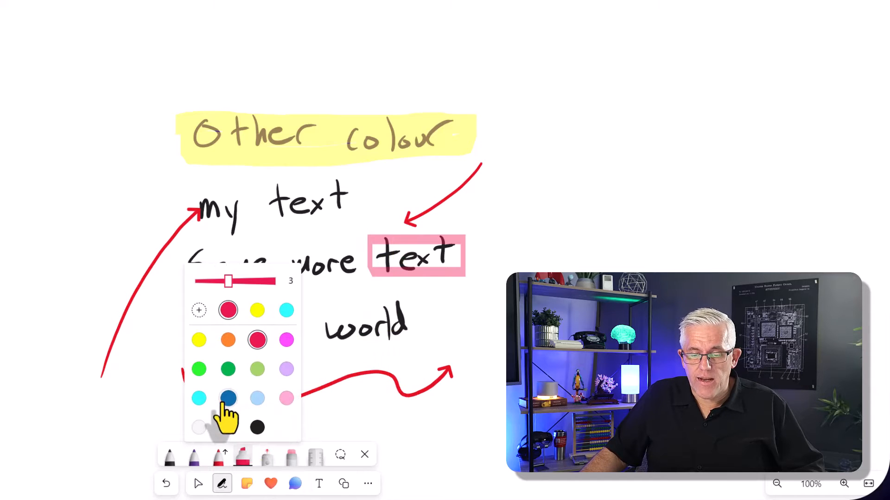
pyautogui.click(228, 398)
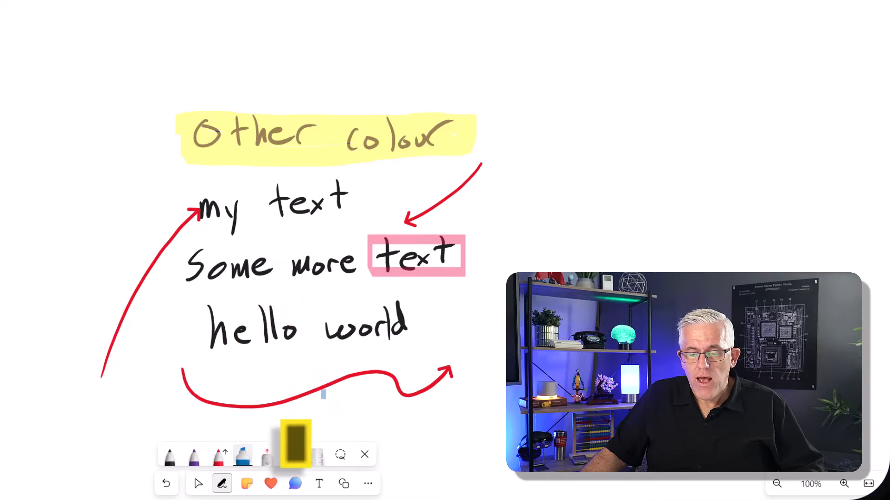
# Step: Trace around the handwritten lines "my text" and "Some more text" with the red laser pointer
pyautogui.click(271, 455)
pyautogui.click(270, 456)
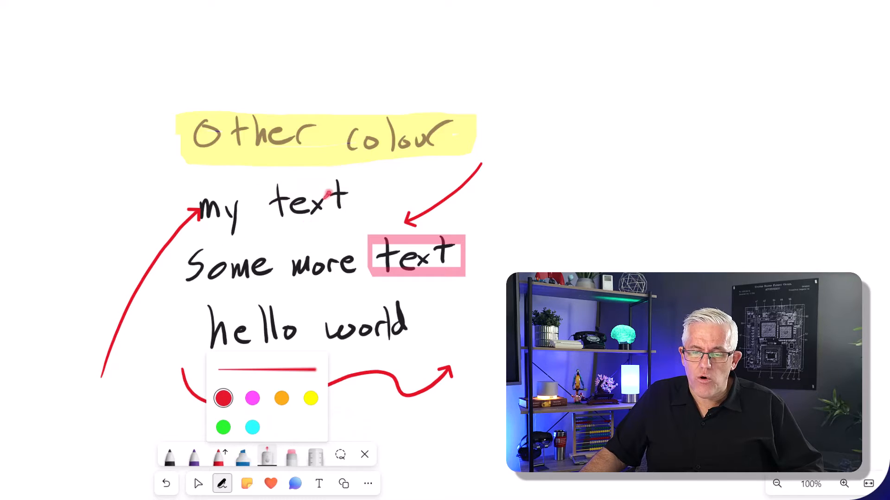
pyautogui.moveTo(299, 175); pyautogui.dragTo(260, 190)
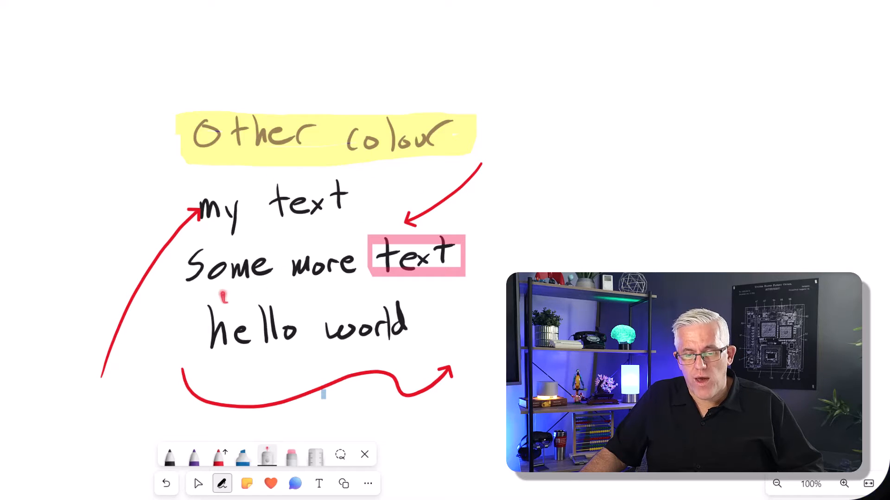
pyautogui.moveTo(217, 234); pyautogui.dragTo(264, 298)
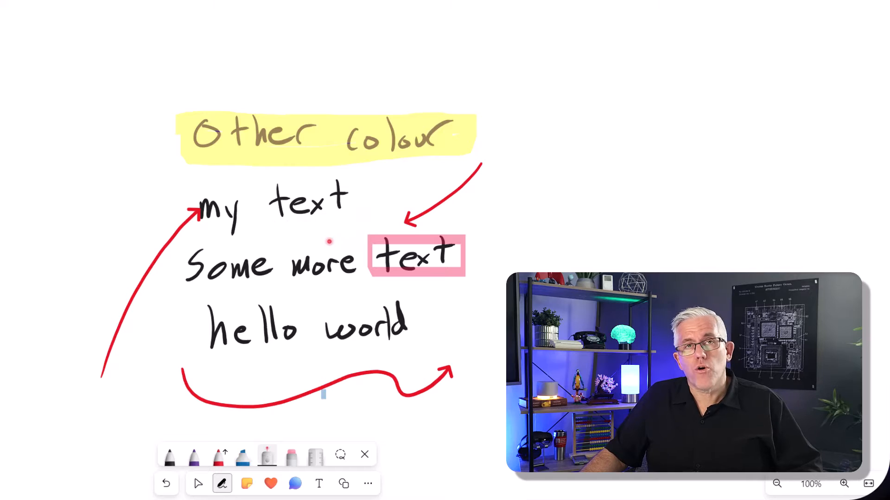
# Step: Select the eraser and examine its partial-stroke and entire-stroke options
pyautogui.click(295, 461)
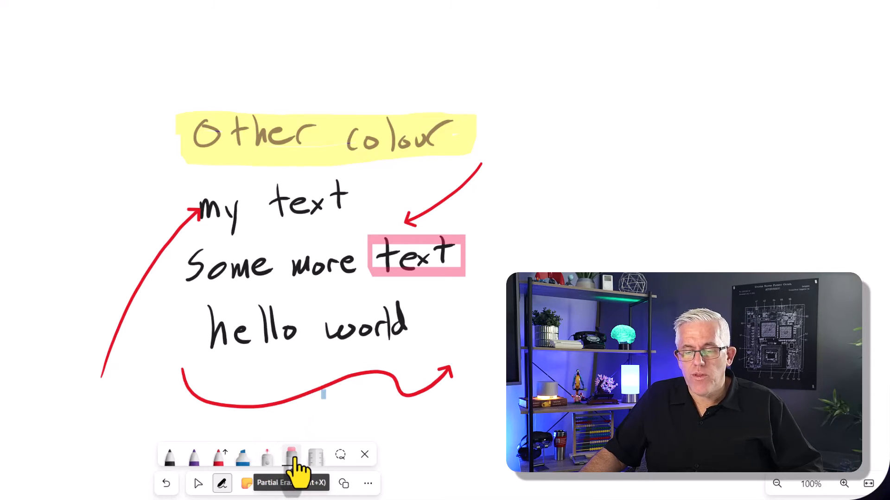
pyautogui.click(292, 460)
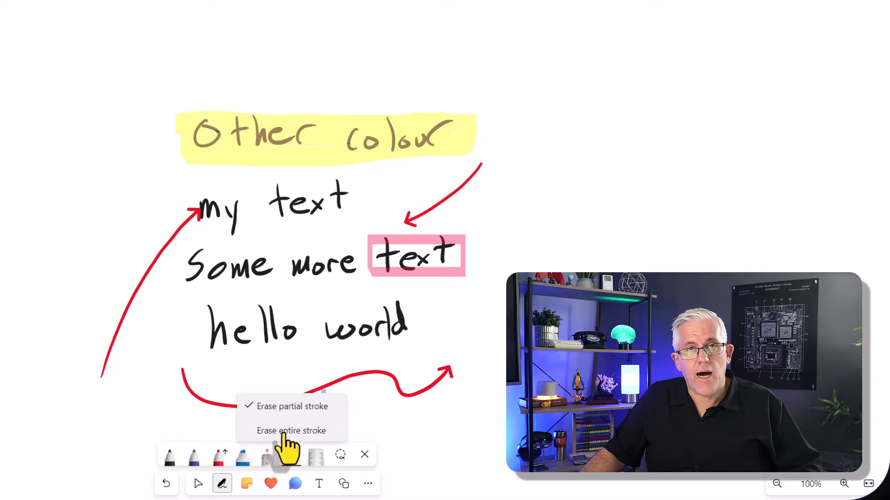
# Step: Draw two red arrow-tipped scribbles above "Other colour" and red dots between "hello" and "world"
pyautogui.click(173, 461)
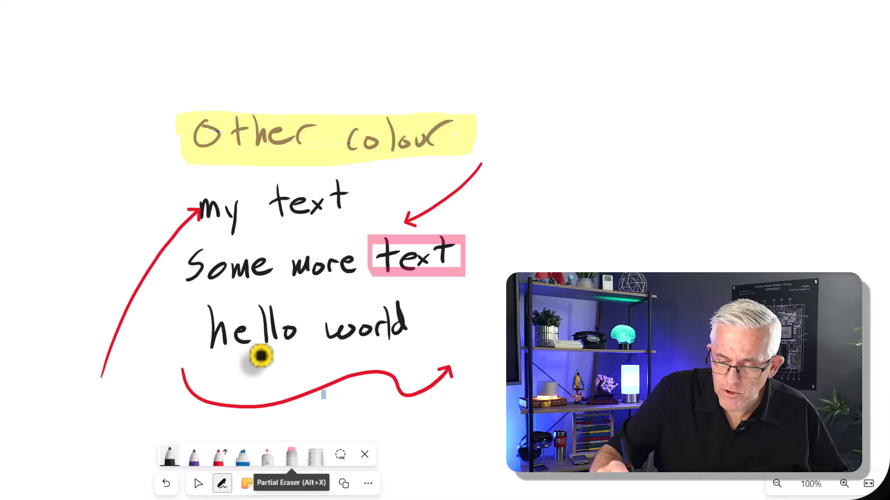
pyautogui.moveTo(201, 33); pyautogui.dragTo(196, 58)
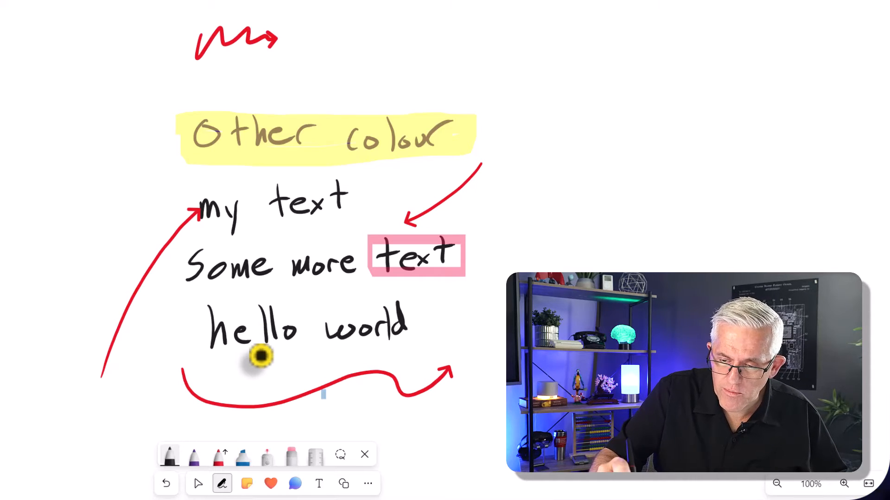
pyautogui.click(169, 456)
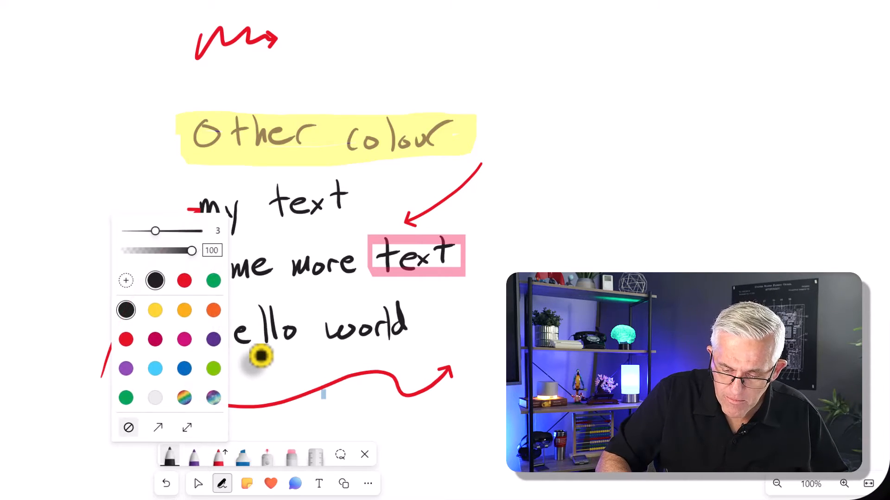
pyautogui.moveTo(295, 78); pyautogui.dragTo(312, 74)
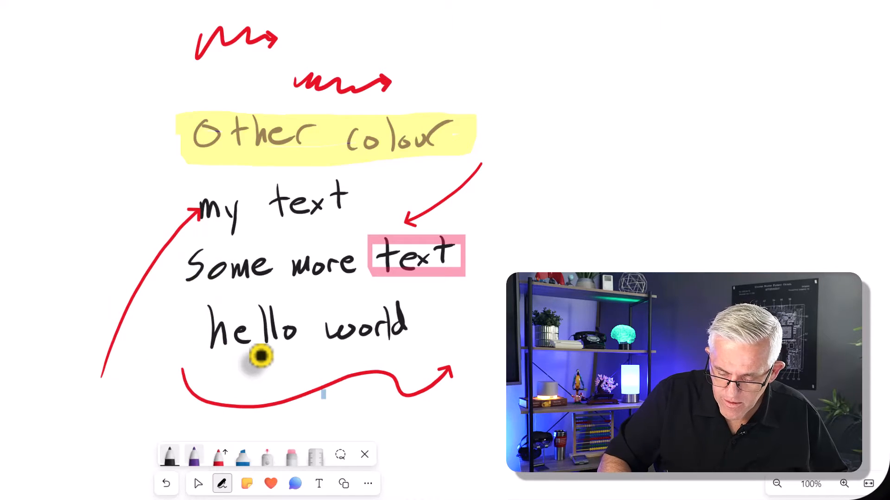
pyautogui.click(170, 456)
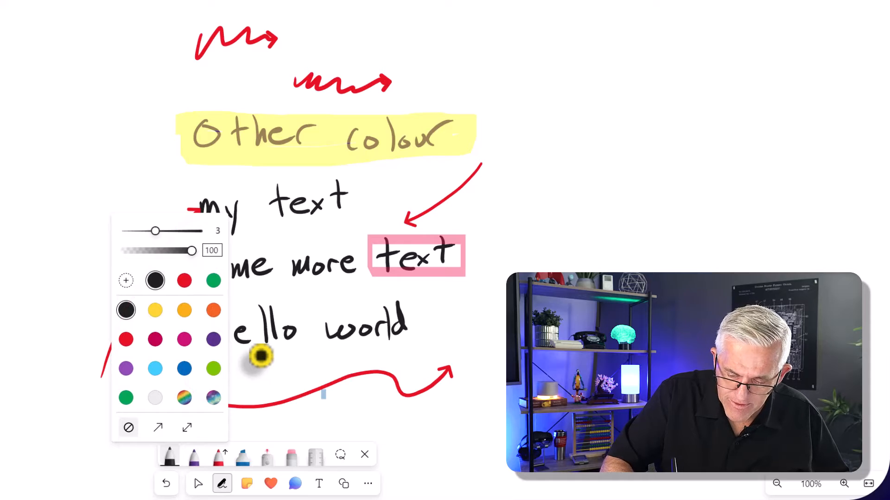
pyautogui.click(308, 345)
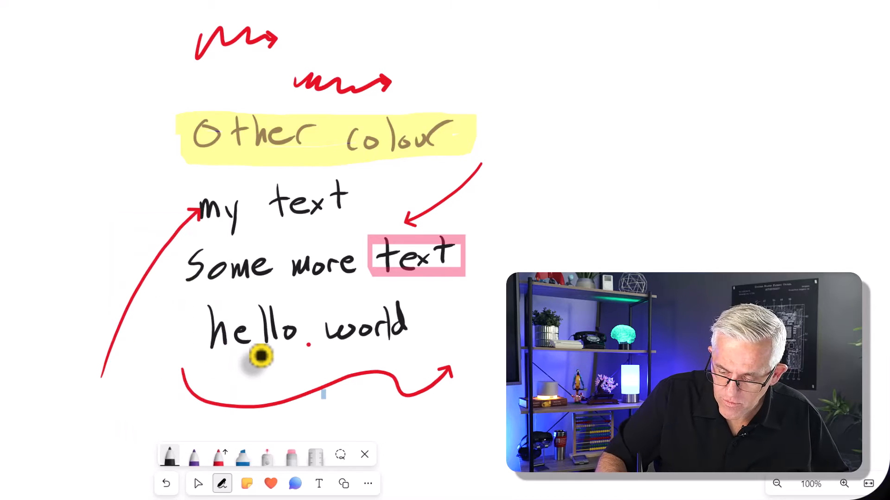
# Step: Switch to the black pen at thickness 3 and draw three black scribbles above "Other colour"
pyautogui.click(169, 456)
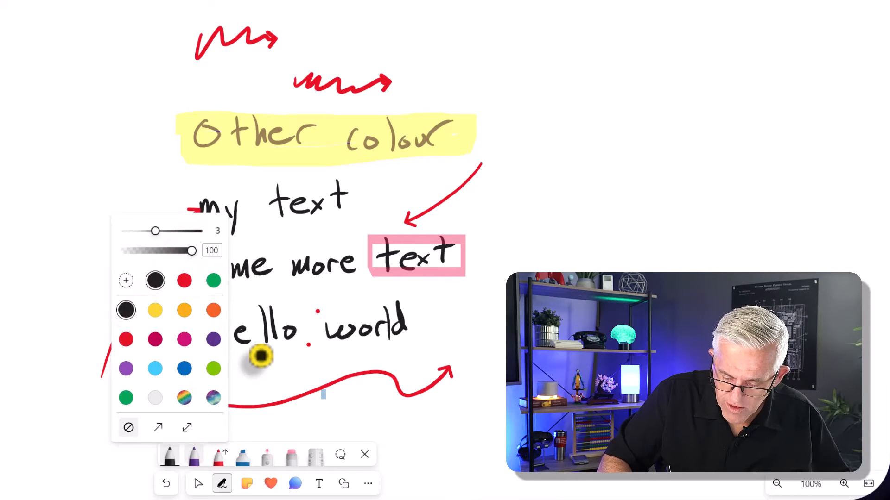
pyautogui.click(194, 456)
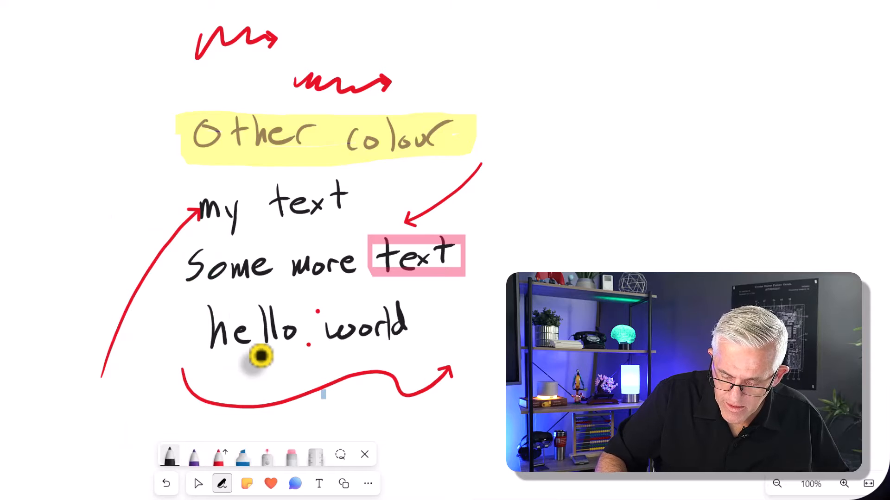
pyautogui.moveTo(306, 59); pyautogui.dragTo(410, 53)
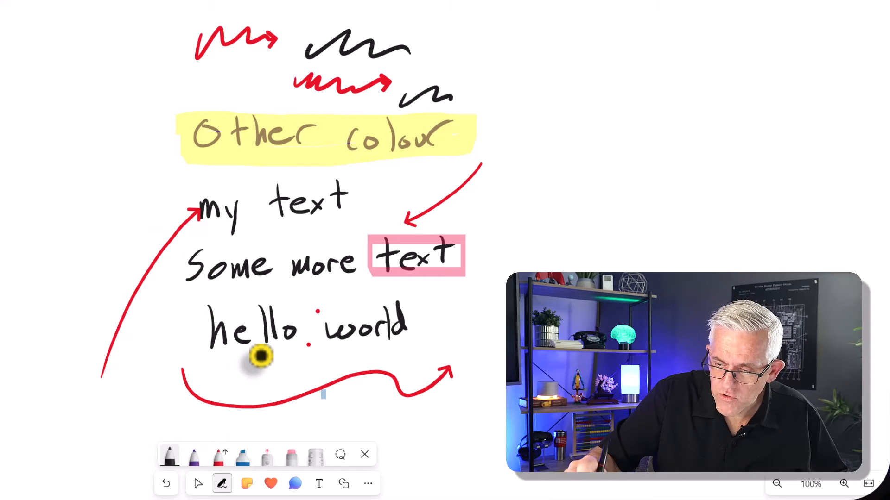
pyautogui.moveTo(458, 69); pyautogui.dragTo(505, 63)
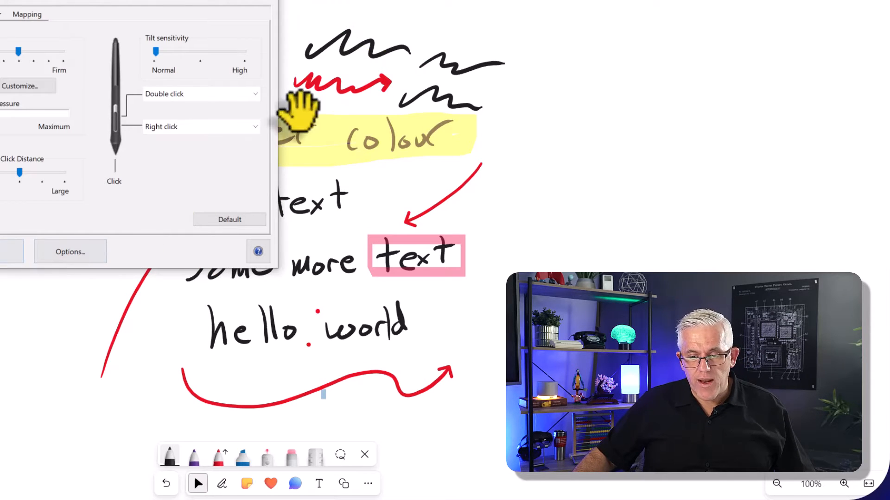
# Step: Use the partial-stroke eraser to remove both red scribbles' arrowheads and the middle of the upper-left black scribble
pyautogui.click(198, 483)
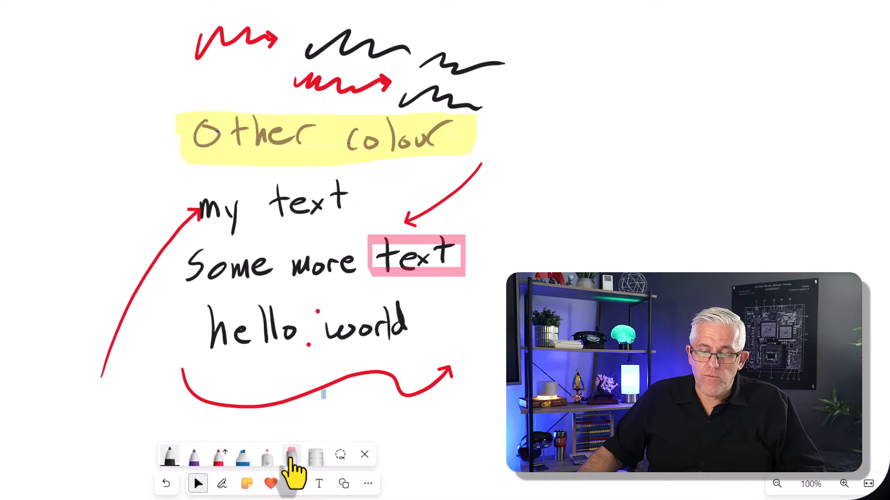
pyautogui.click(291, 458)
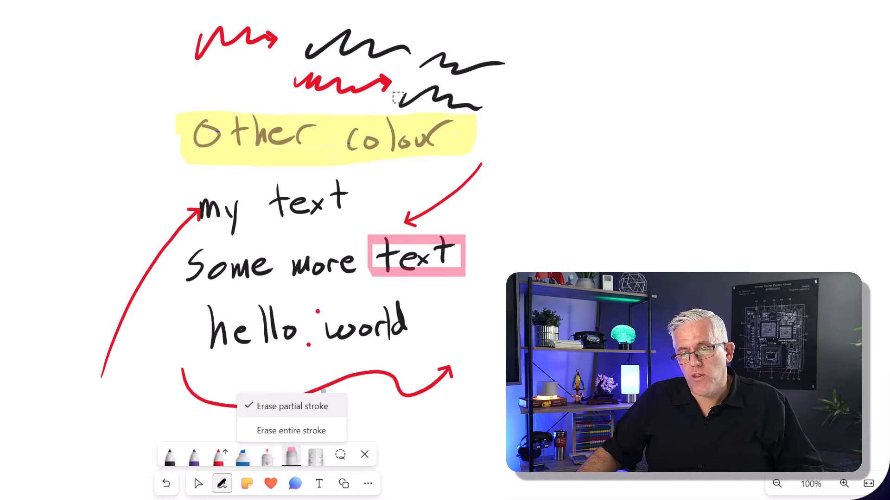
pyautogui.click(372, 418)
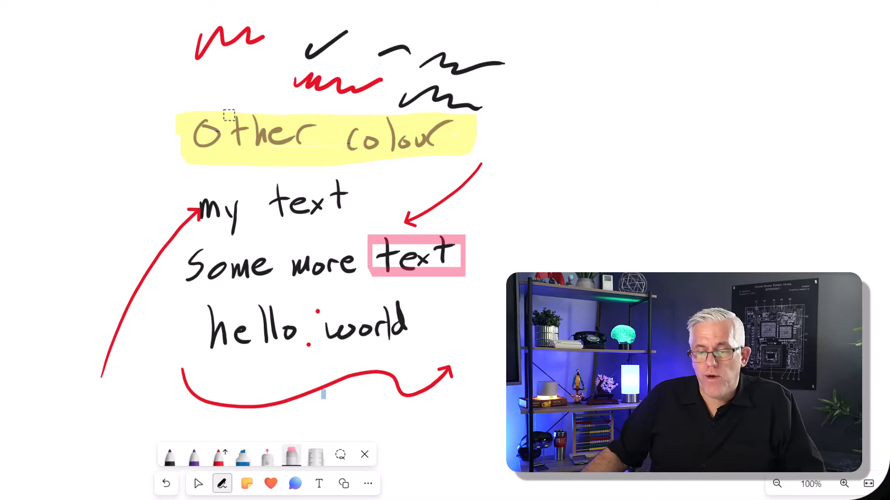
# Step: Set the eraser to Erase entire stroke and remove both red scribbles, the split black scribble's pieces and the upper-right black scribble
pyautogui.click(291, 459)
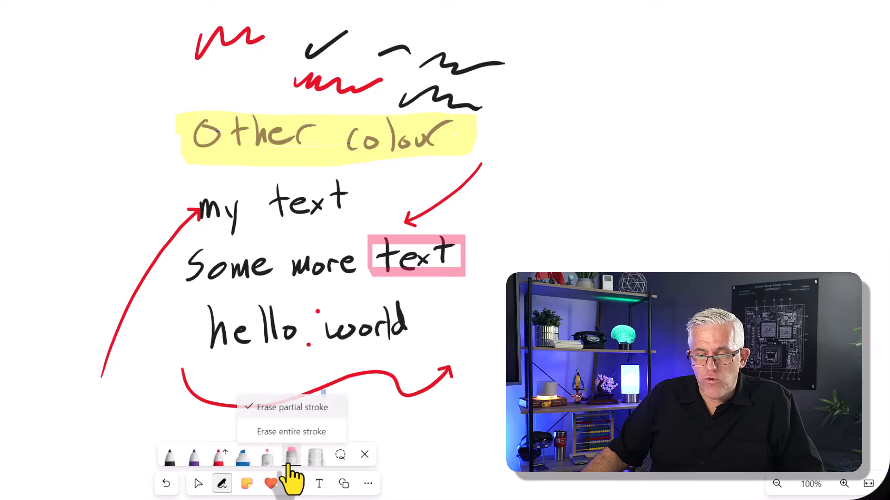
pyautogui.click(277, 431)
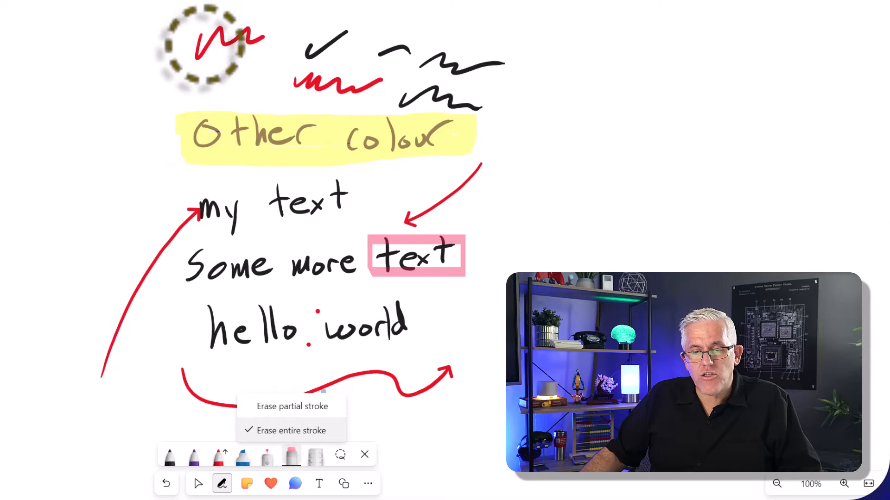
pyautogui.click(203, 45)
pyautogui.click(447, 65)
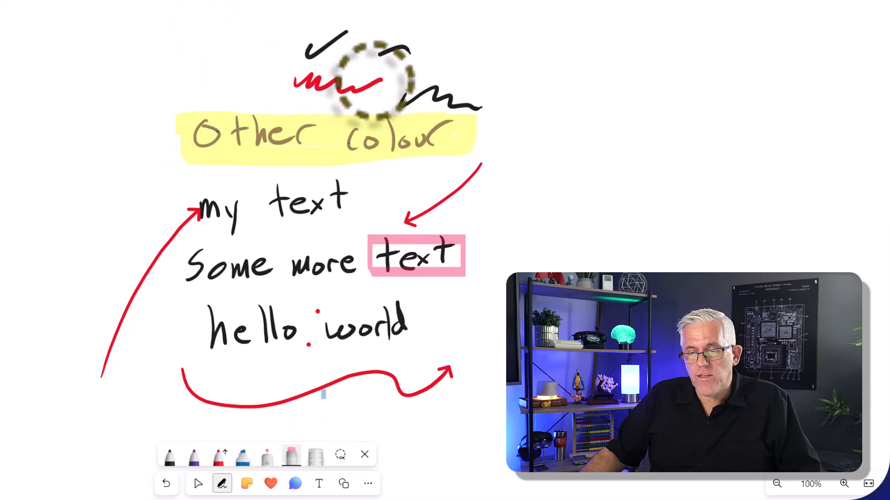
pyautogui.click(374, 79)
pyautogui.click(378, 54)
pyautogui.click(329, 37)
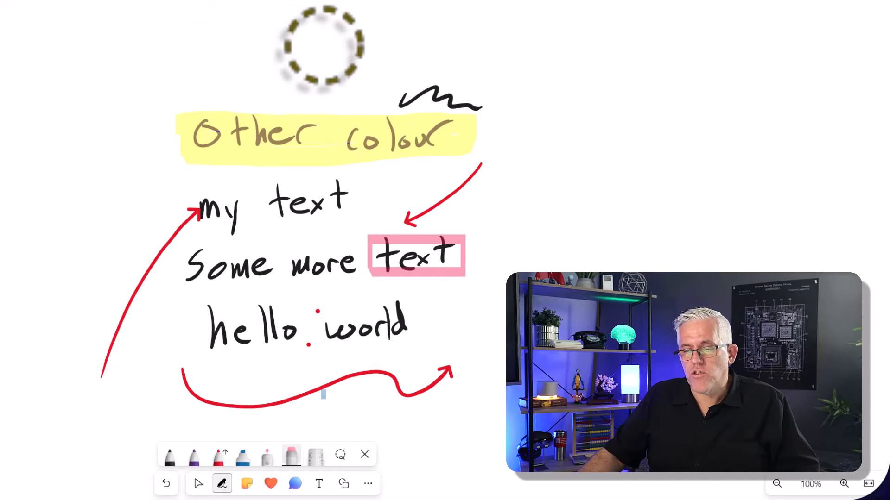
# Step: Set the eraser back to Erase partial stroke and erase the remaining black scribble and the highlighted words "Other colour"
pyautogui.click(291, 458)
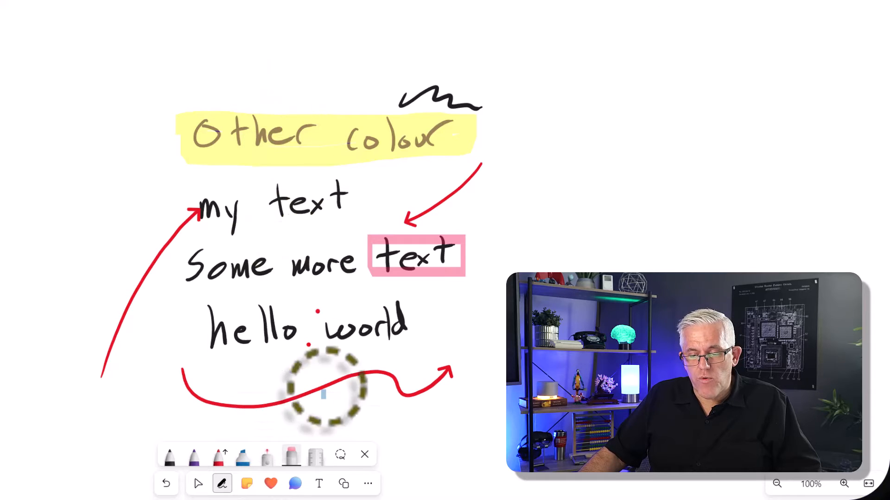
pyautogui.click(292, 458)
pyautogui.click(294, 410)
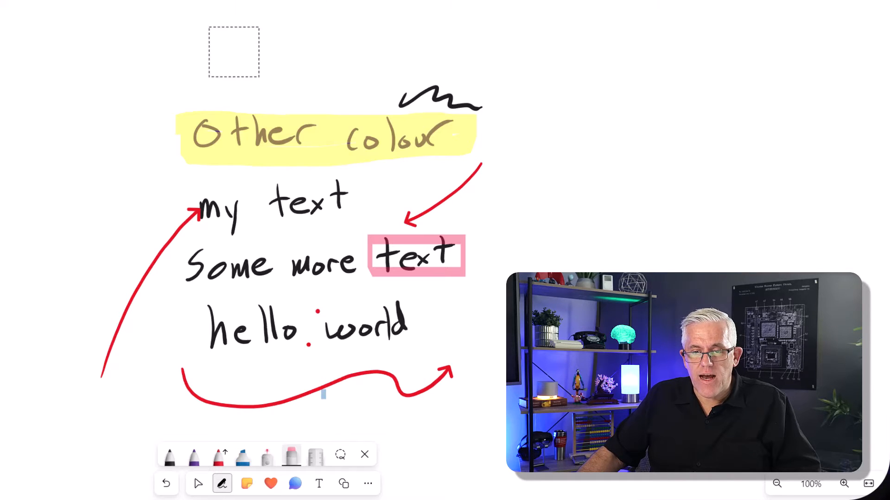
pyautogui.moveTo(237, 44)
pyautogui.mouseDown()
pyautogui.moveTo(216, 88)
pyautogui.moveTo(242, 117)
pyautogui.moveTo(321, 119)
pyautogui.moveTo(499, 83)
pyautogui.moveTo(422, 122)
pyautogui.moveTo(332, 127)
pyautogui.moveTo(291, 152)
pyautogui.mouseUp()
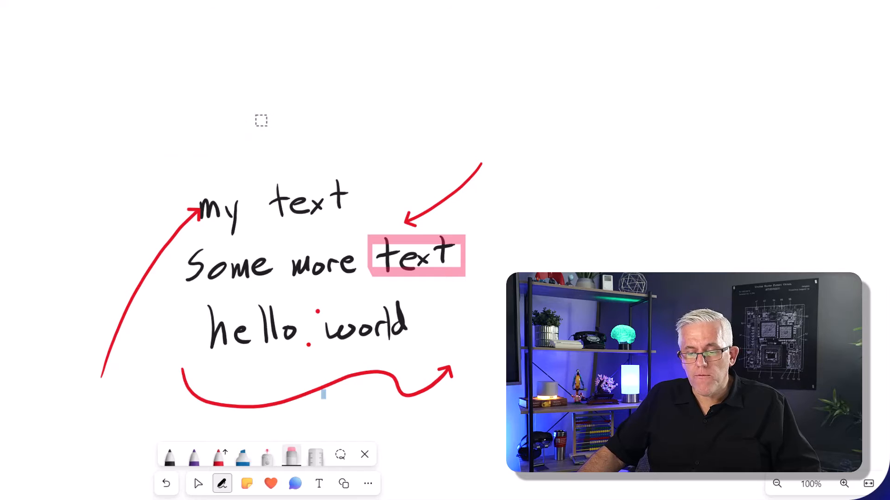
# Step: Show the ruler, place it diagonally across the text at 45°, and draw a straight black line along its upper edge
pyautogui.click(315, 459)
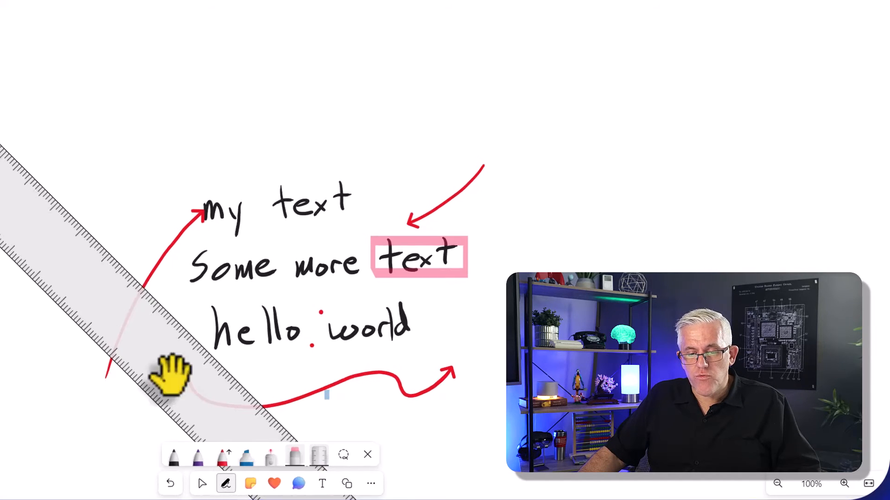
pyautogui.moveTo(287, 262); pyautogui.dragTo(426, 242)
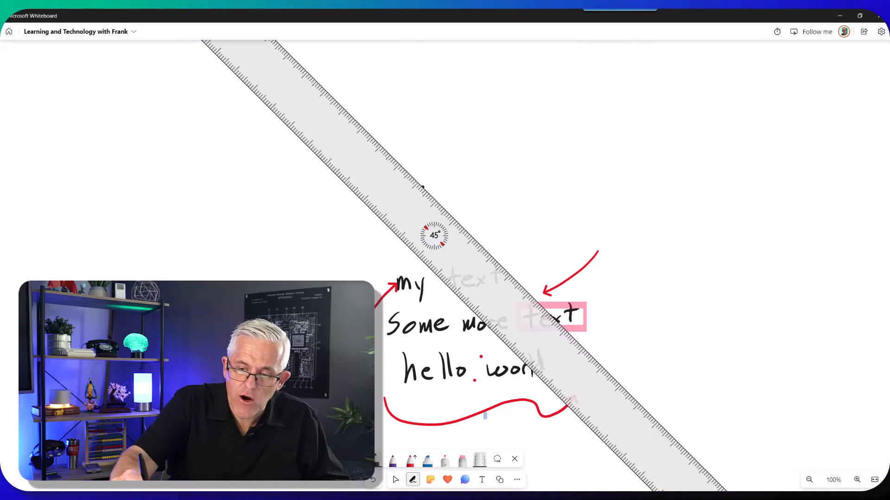
pyautogui.moveTo(422, 186); pyautogui.dragTo(609, 373)
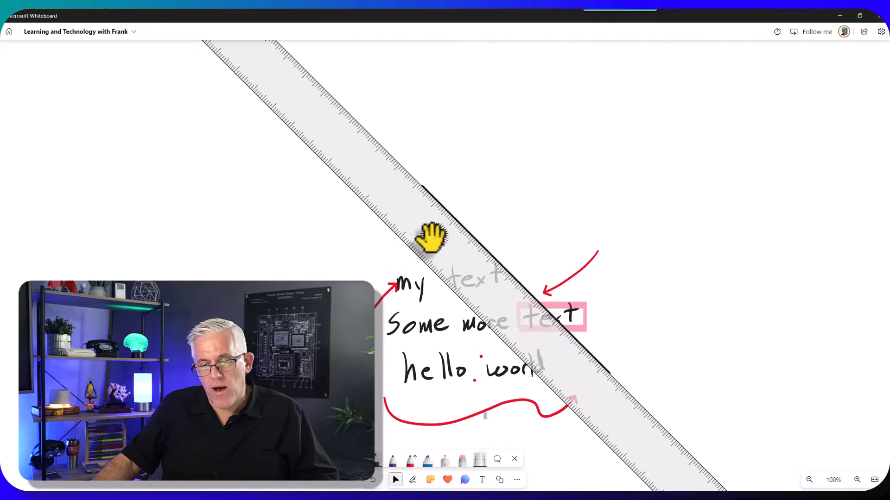
# Step: Slide the ruler down and away from the black line, then move the line above the handwritten text and deselect it
pyautogui.moveTo(424, 236); pyautogui.dragTo(385, 292)
pyautogui.moveTo(583, 345)
pyautogui.mouseDown()
pyautogui.moveTo(618, 393)
pyautogui.moveTo(595, 342)
pyautogui.moveTo(493, 230)
pyautogui.moveTo(560, 232)
pyautogui.moveTo(537, 265)
pyautogui.moveTo(524, 237)
pyautogui.mouseUp()
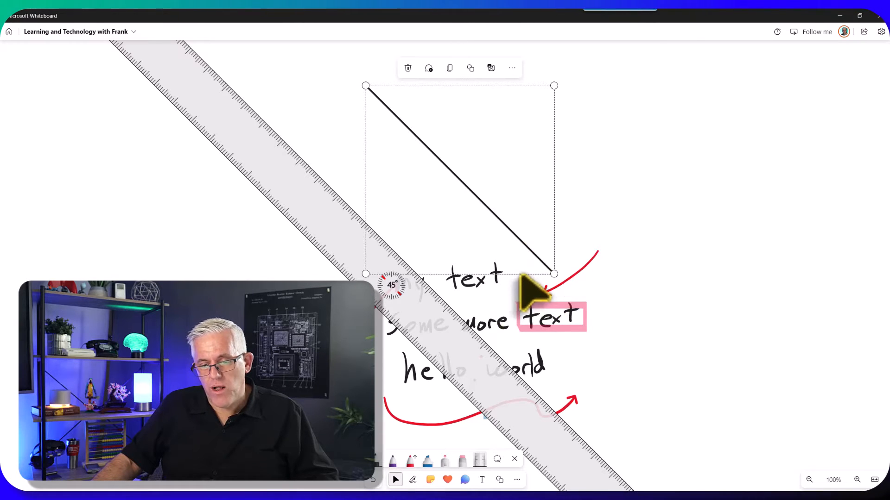
pyautogui.click(411, 301)
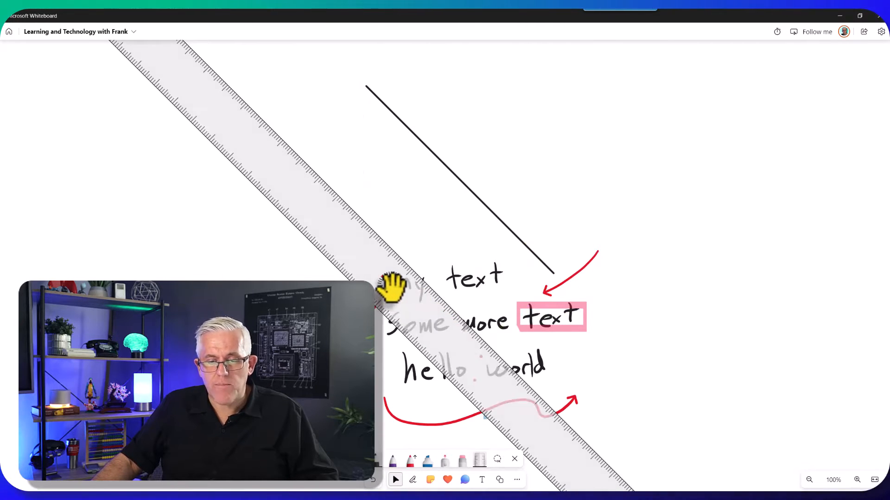
# Step: Rotate the ruler to a 20° upward slope and draw a black line along its upper edge across the first line
pyautogui.scroll(-1, 392, 287)
pyautogui.scroll(-2, 391, 288)
pyautogui.scroll(15, 391, 288)
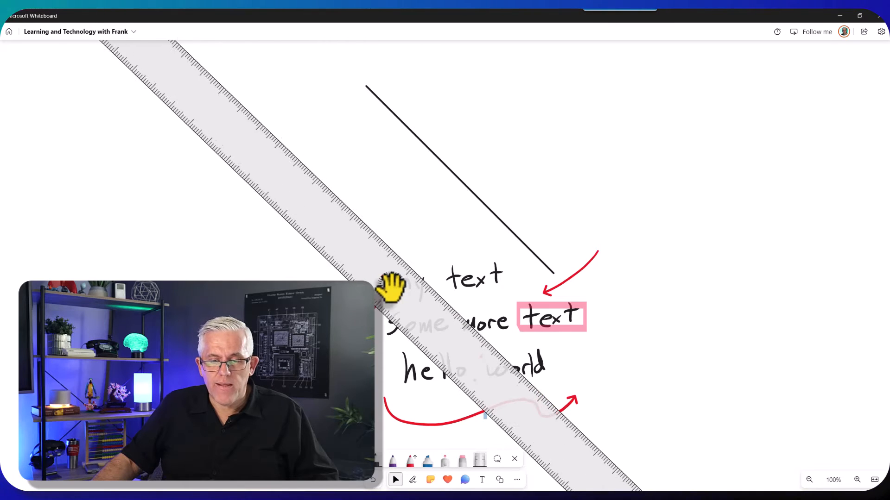
pyautogui.scroll(20, 391, 288)
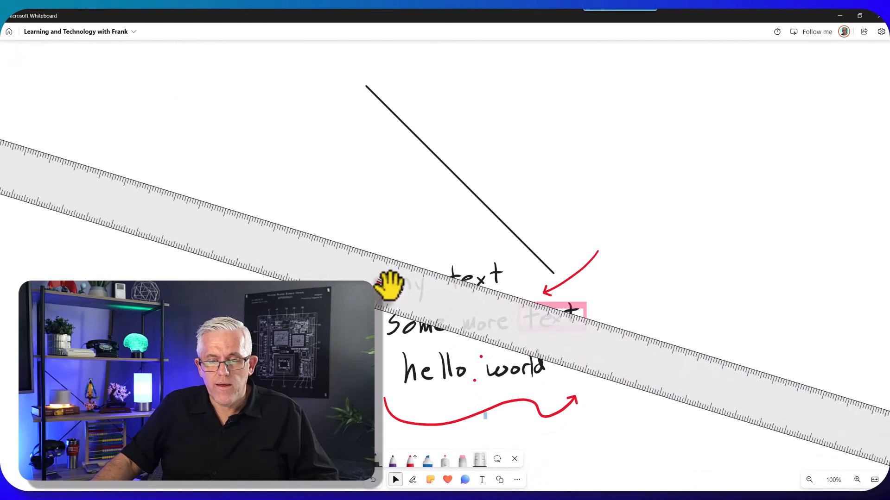
pyautogui.scroll(15, 390, 284)
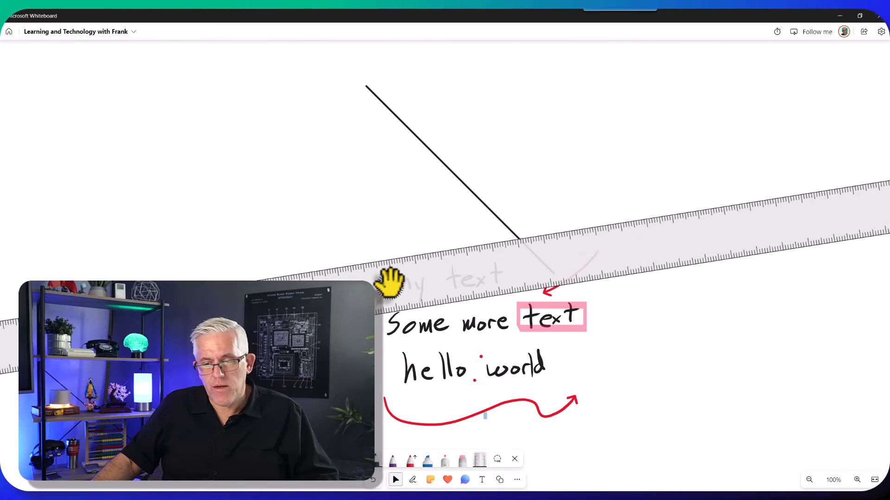
pyautogui.moveTo(448, 279)
pyautogui.mouseDown()
pyautogui.moveTo(540, 312)
pyautogui.moveTo(500, 337)
pyautogui.moveTo(458, 281)
pyautogui.mouseUp()
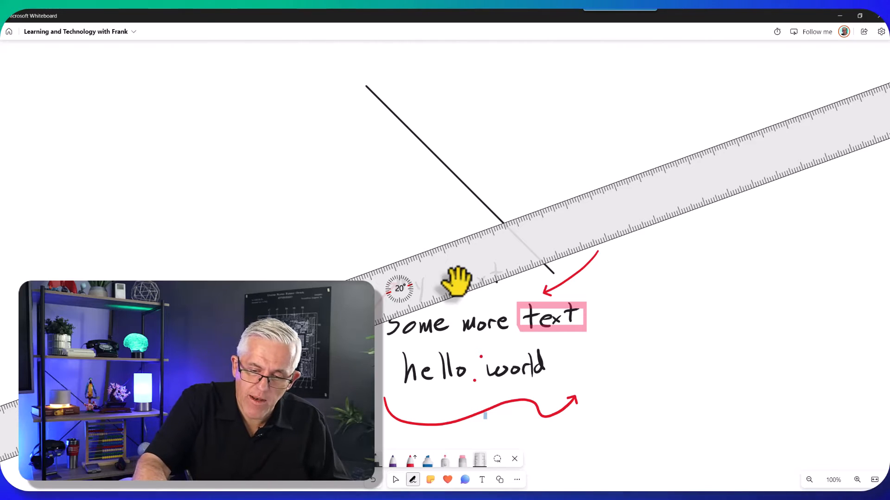
pyautogui.moveTo(343, 280); pyautogui.dragTo(575, 197)
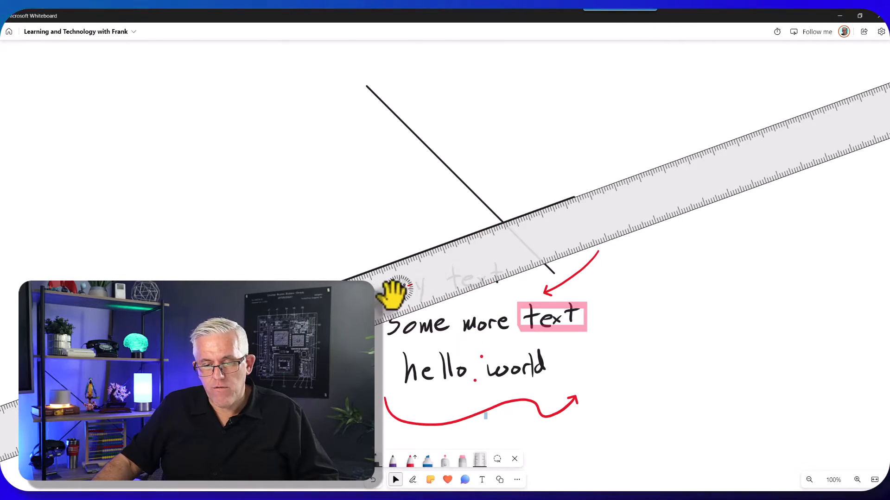
# Step: Place the ruler over the sloping black line and draw a short black line along its upper edge at 500% zoom
pyautogui.moveTo(397, 294); pyautogui.dragTo(444, 381)
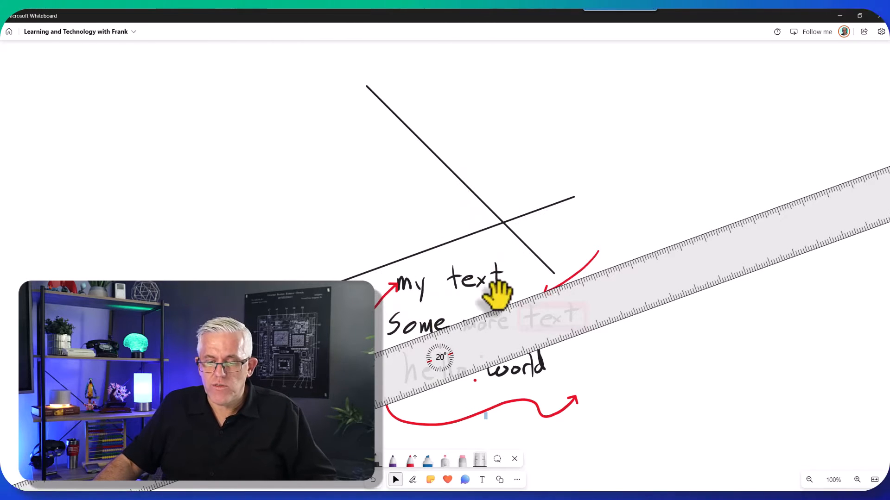
pyautogui.moveTo(446, 356); pyautogui.dragTo(467, 225)
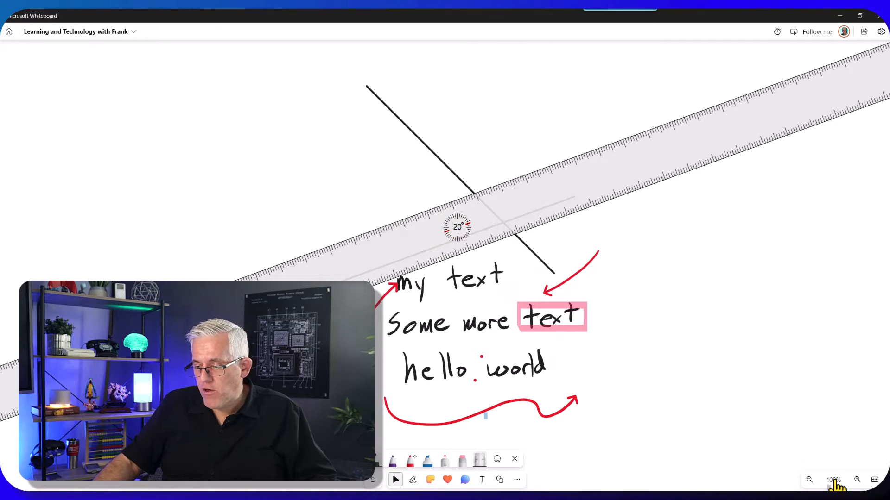
pyautogui.click(856, 479)
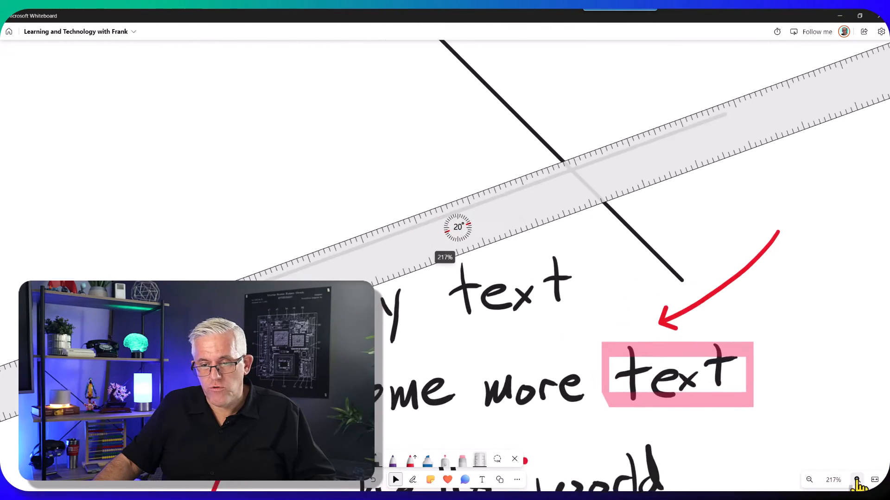
pyautogui.click(857, 480)
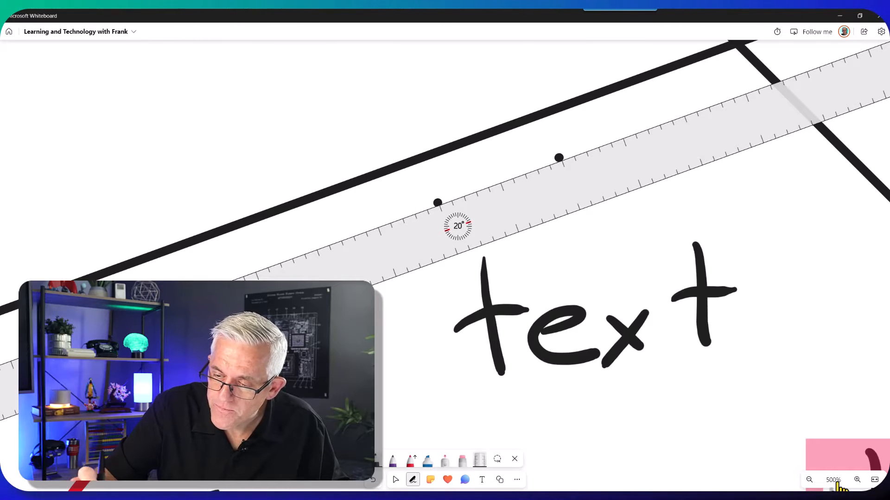
pyautogui.moveTo(457, 226)
pyautogui.mouseDown()
pyautogui.moveTo(496, 214)
pyautogui.moveTo(459, 227)
pyautogui.moveTo(496, 181)
pyautogui.moveTo(558, 157)
pyautogui.mouseUp()
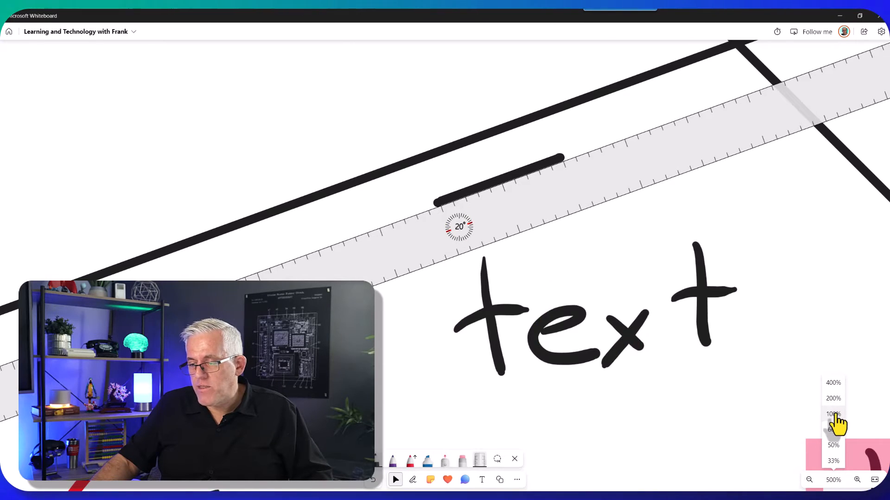
pyautogui.click(833, 414)
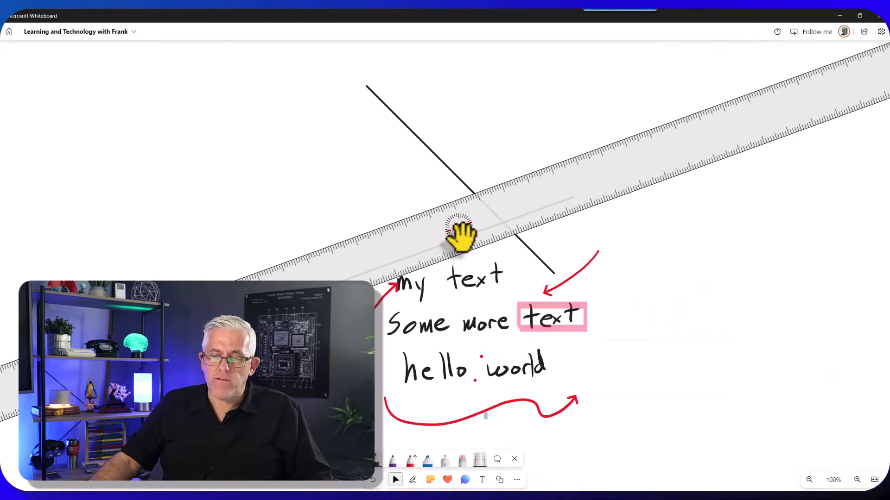
# Step: Slide the ruler off the drawn lines and back over them, and hide the ruler
pyautogui.moveTo(460, 237); pyautogui.dragTo(510, 301)
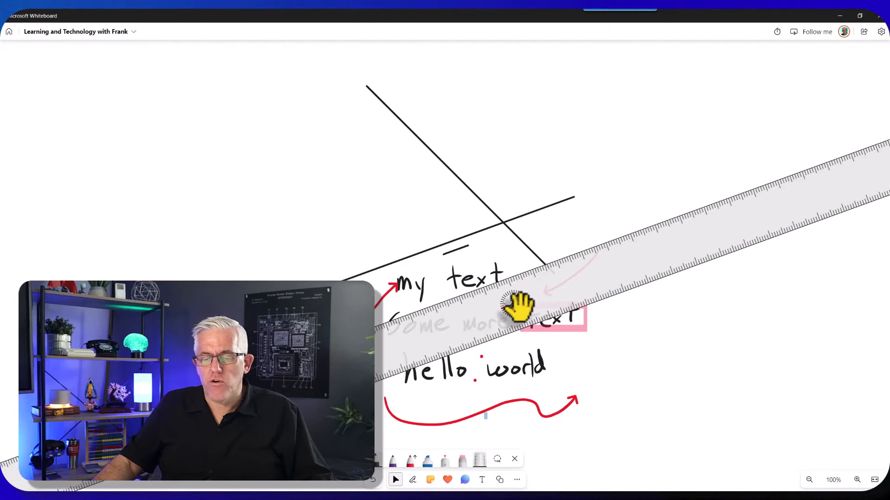
pyautogui.moveTo(517, 306); pyautogui.dragTo(510, 216)
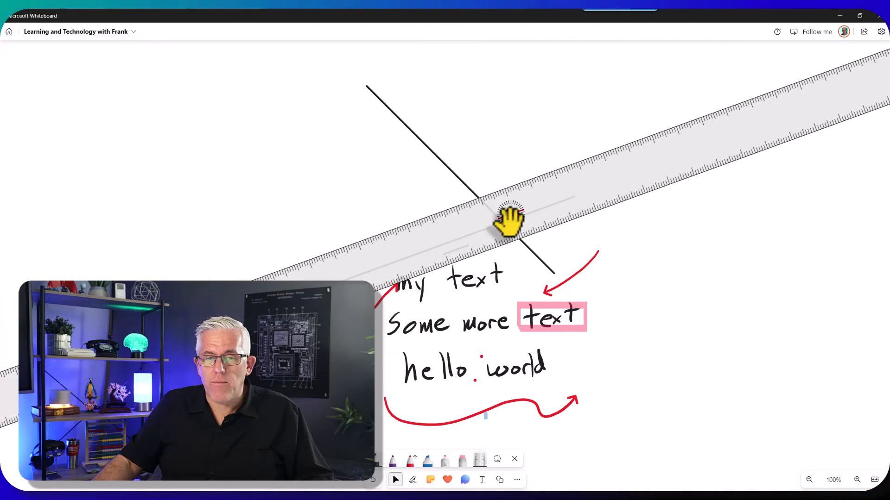
pyautogui.click(478, 461)
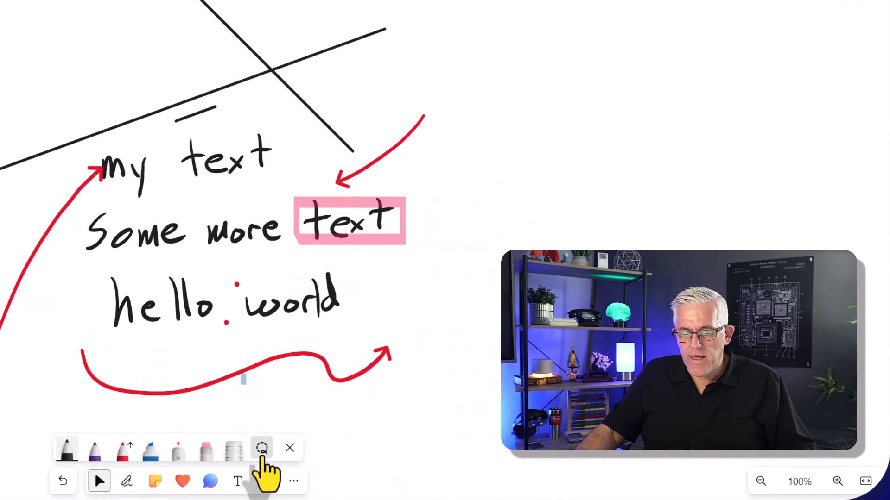
# Step: Lasso the handwriting and lines except the 20° line and far-left red arrow, duplicate them, and place the copy to the right of the original
pyautogui.click(262, 449)
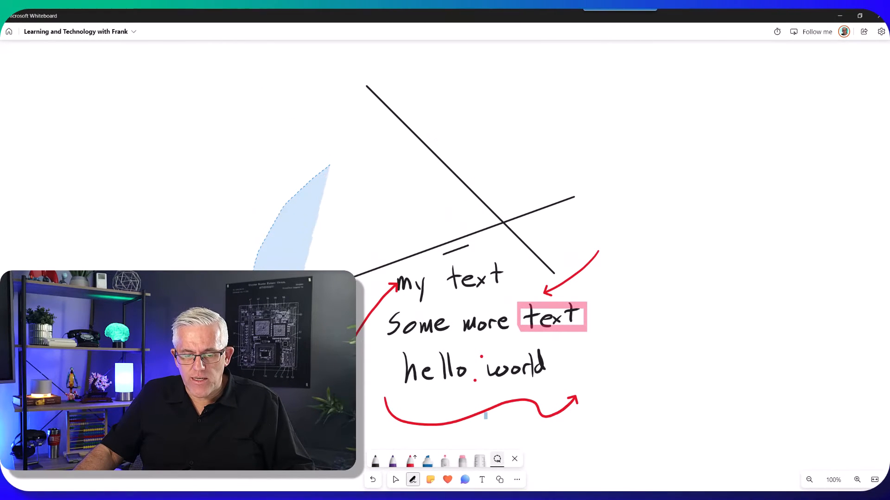
pyautogui.moveTo(292, 324)
pyautogui.mouseDown()
pyautogui.moveTo(411, 448)
pyautogui.moveTo(581, 469)
pyautogui.moveTo(717, 380)
pyautogui.moveTo(756, 214)
pyautogui.moveTo(683, 113)
pyautogui.moveTo(522, 45)
pyautogui.moveTo(363, 43)
pyautogui.moveTo(265, 129)
pyautogui.moveTo(244, 262)
pyautogui.moveTo(291, 325)
pyautogui.mouseUp()
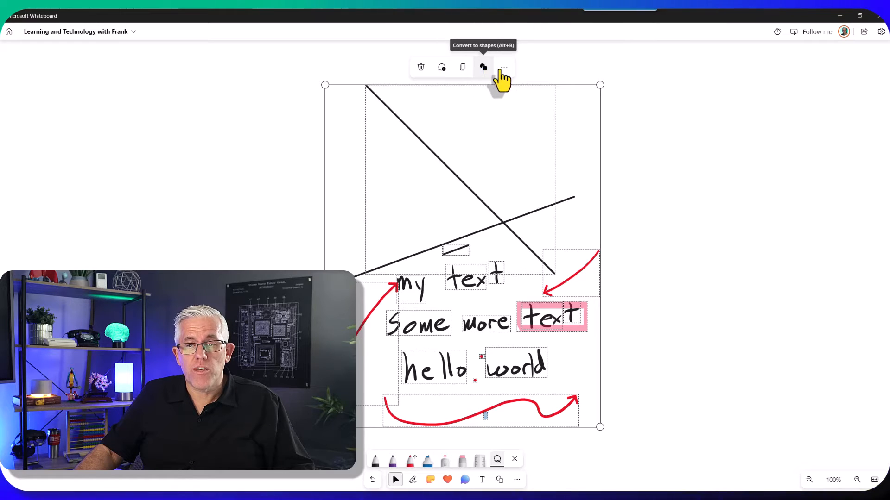
pyautogui.press('Escape')
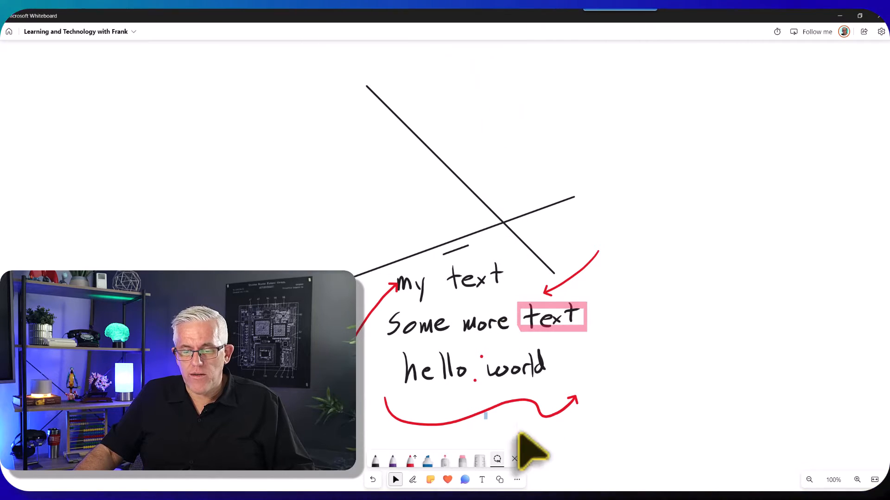
pyautogui.moveTo(318, 152)
pyautogui.mouseDown()
pyautogui.moveTo(397, 448)
pyautogui.moveTo(631, 258)
pyautogui.moveTo(442, 72)
pyautogui.moveTo(373, 88)
pyautogui.moveTo(366, 79)
pyautogui.mouseUp()
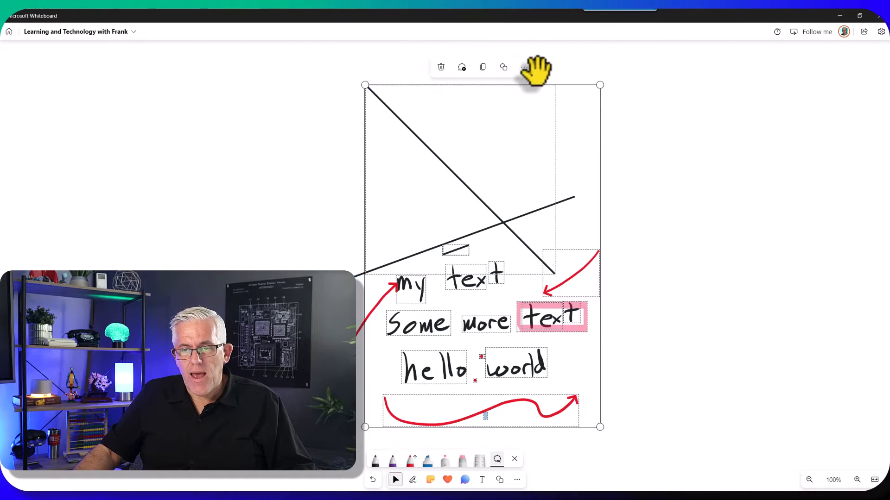
pyautogui.click(525, 69)
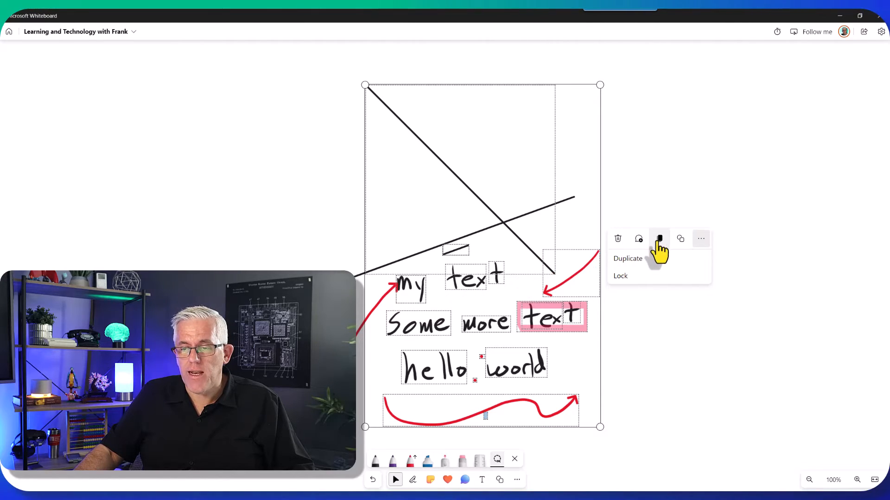
pyautogui.click(628, 259)
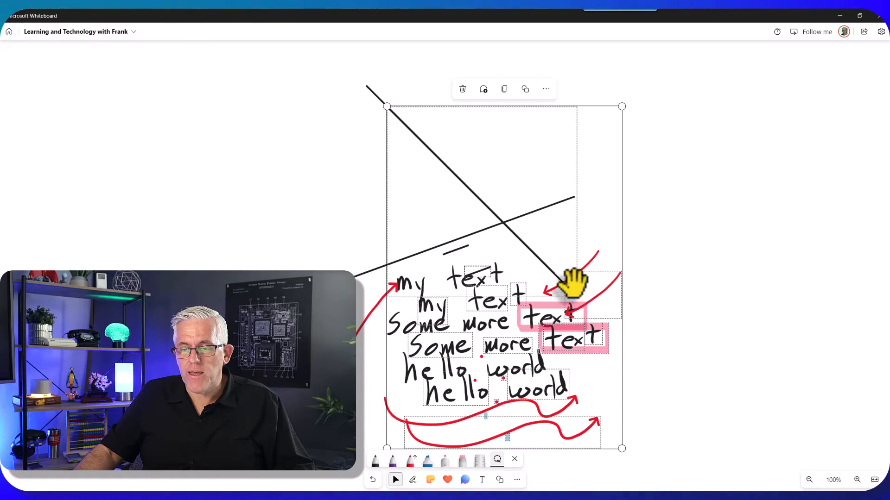
pyautogui.moveTo(549, 336)
pyautogui.mouseDown()
pyautogui.moveTo(710, 291)
pyautogui.moveTo(762, 317)
pyautogui.mouseUp()
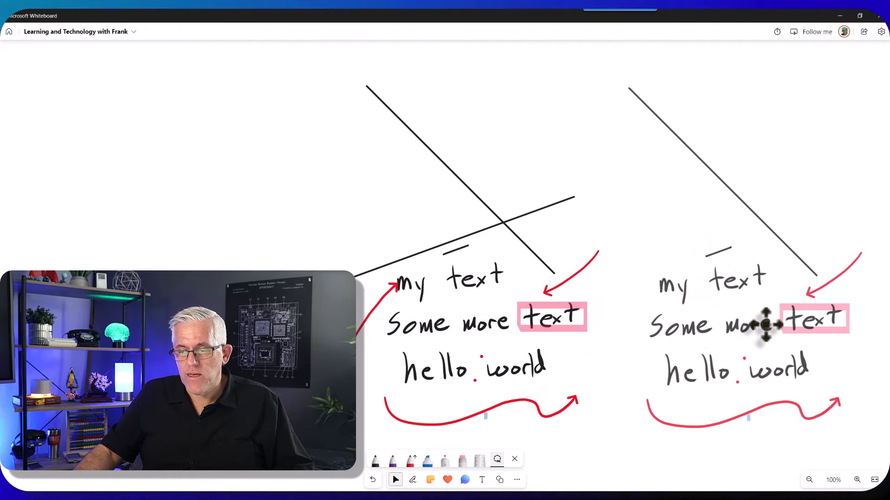
pyautogui.click(582, 428)
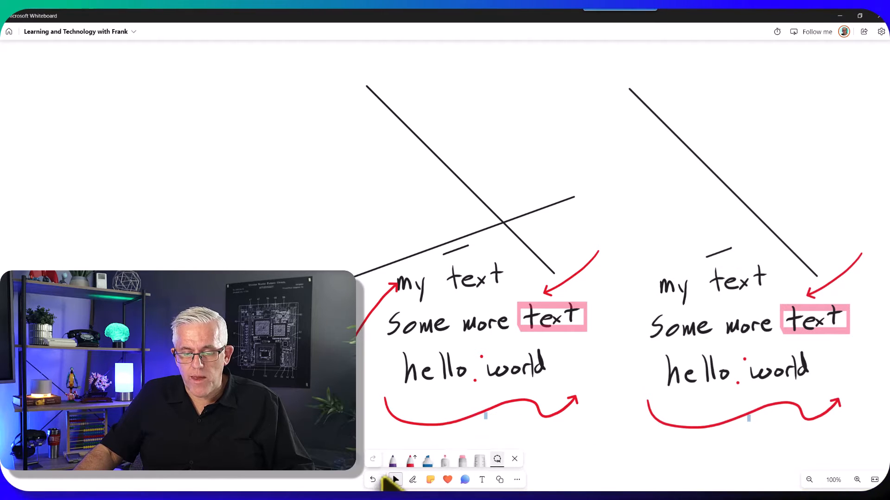
# Step: Erase the word "my" in the copy and handwrite "your" in its place with the black pen
pyautogui.moveTo(627, 366); pyautogui.dragTo(486, 363)
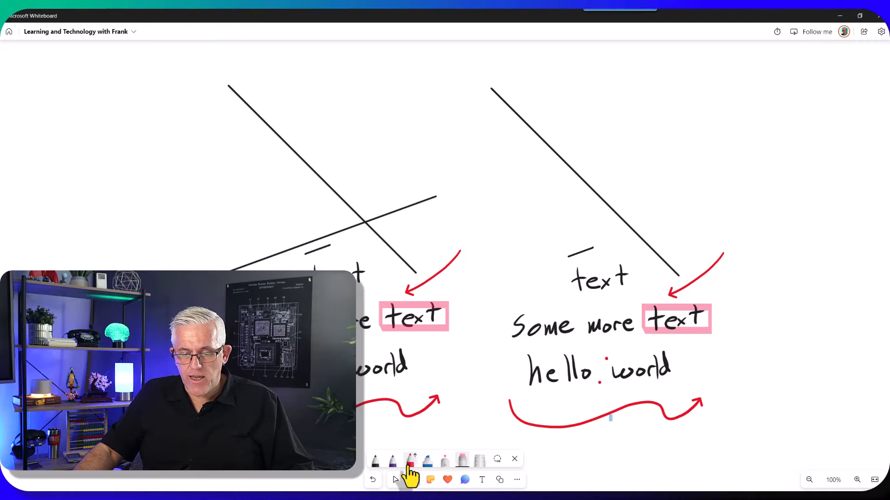
pyautogui.click(376, 459)
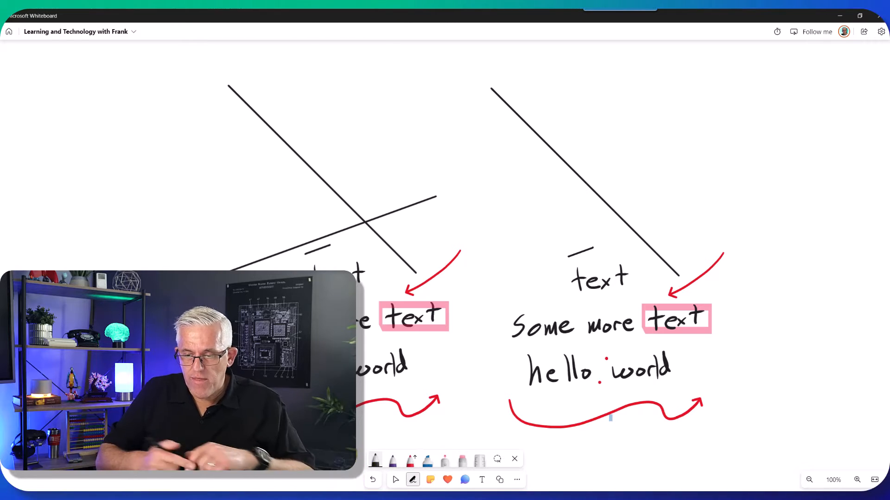
pyautogui.moveTo(515, 283)
pyautogui.mouseDown()
pyautogui.moveTo(520, 306)
pyautogui.moveTo(533, 289)
pyautogui.mouseUp()
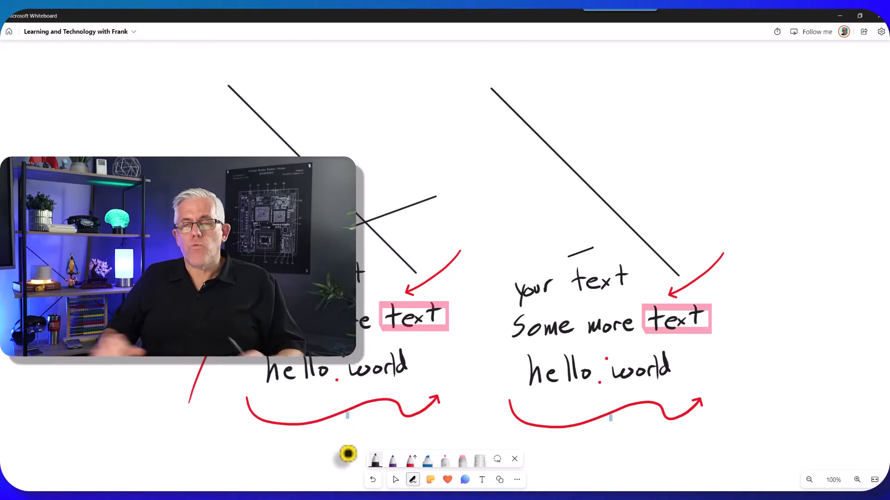
# Step: Select both sets of handwriting and lines with the lasso at 50% zoom, and delete them from the board
pyautogui.click(396, 479)
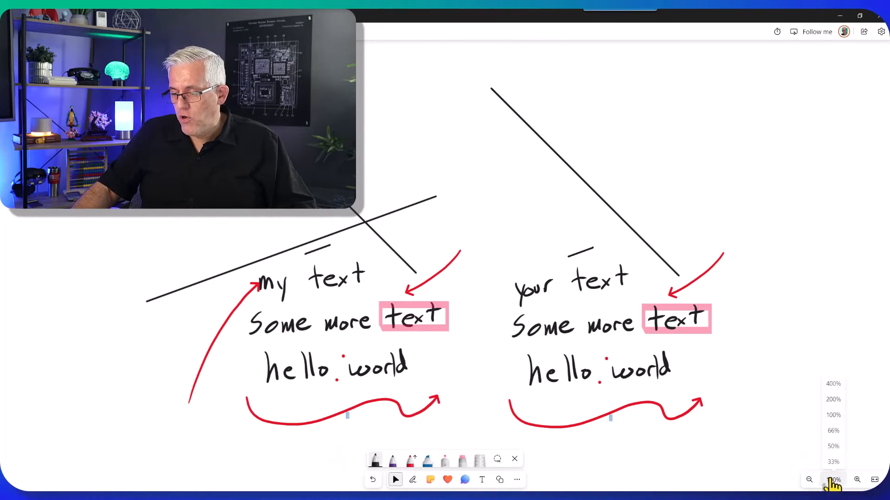
pyautogui.click(833, 447)
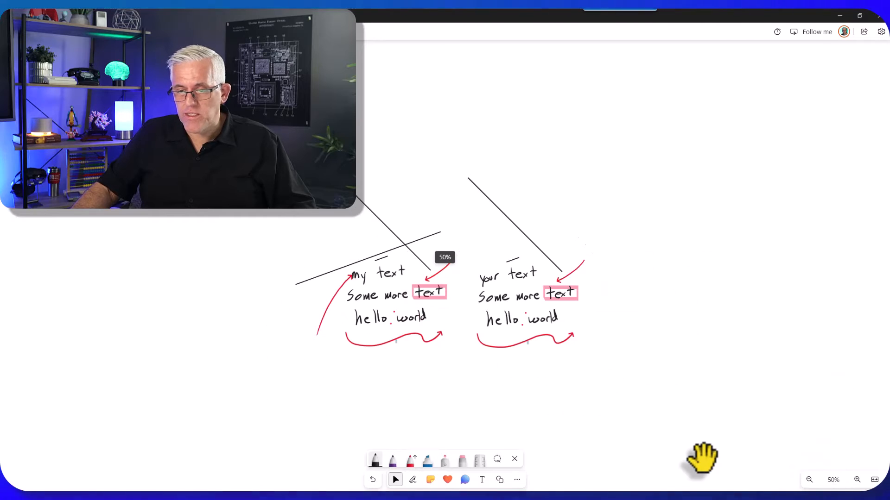
pyautogui.click(505, 460)
pyautogui.moveTo(371, 176)
pyautogui.mouseDown()
pyautogui.moveTo(250, 274)
pyautogui.moveTo(514, 401)
pyautogui.mouseUp()
pyautogui.moveTo(628, 382)
pyautogui.mouseDown()
pyautogui.moveTo(576, 167)
pyautogui.moveTo(370, 162)
pyautogui.moveTo(371, 174)
pyautogui.mouseUp()
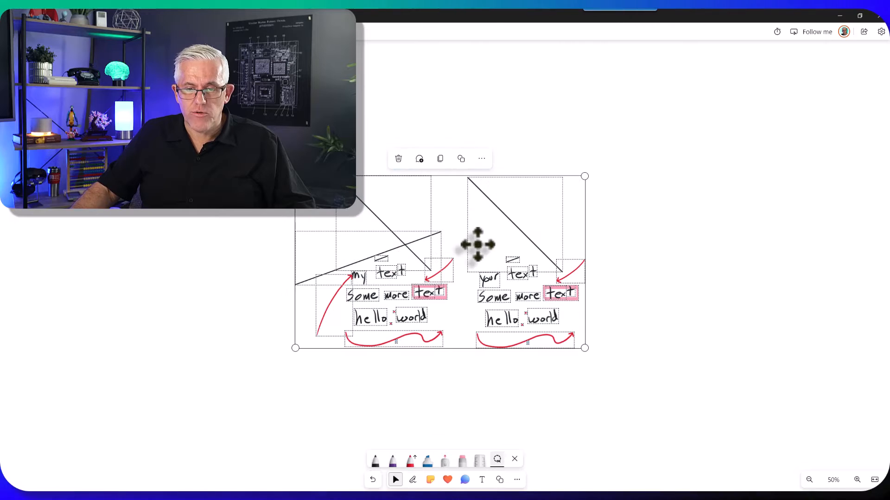
pyautogui.click(398, 158)
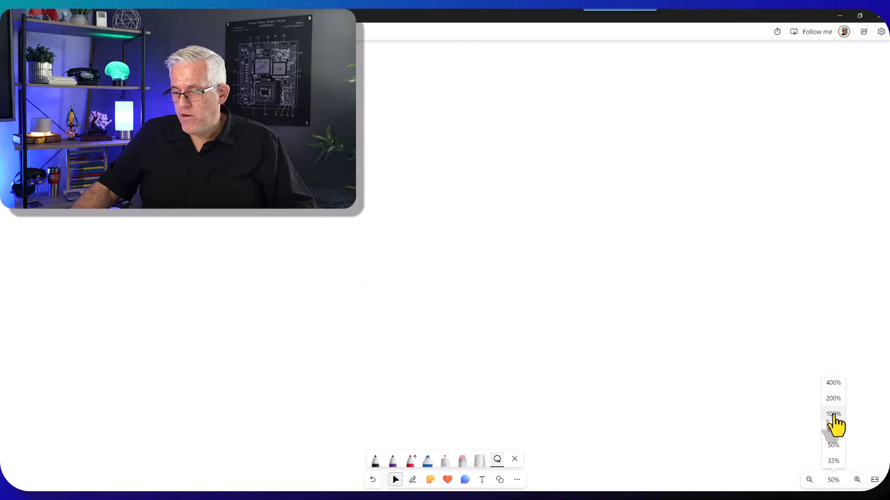
# Step: Add a soft orange sticky note to the empty board at 100% zoom, and deselect it
pyautogui.click(833, 413)
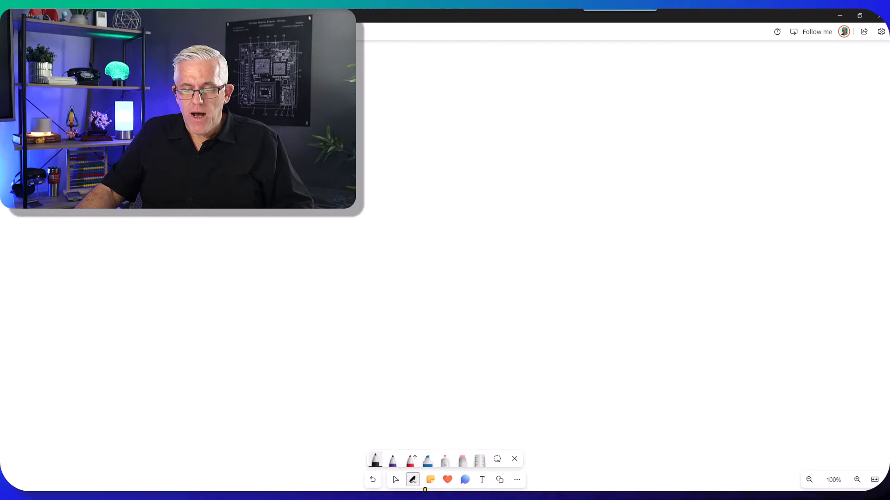
pyautogui.click(430, 480)
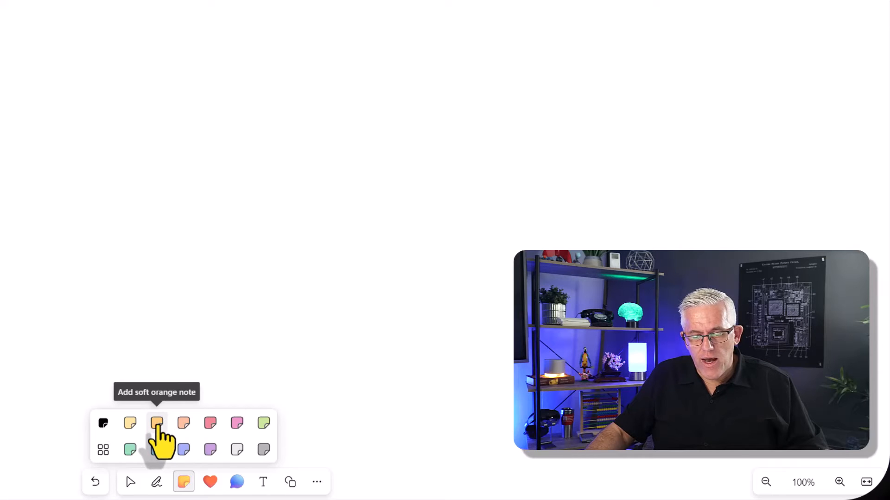
pyautogui.moveTo(157, 426); pyautogui.dragTo(206, 314)
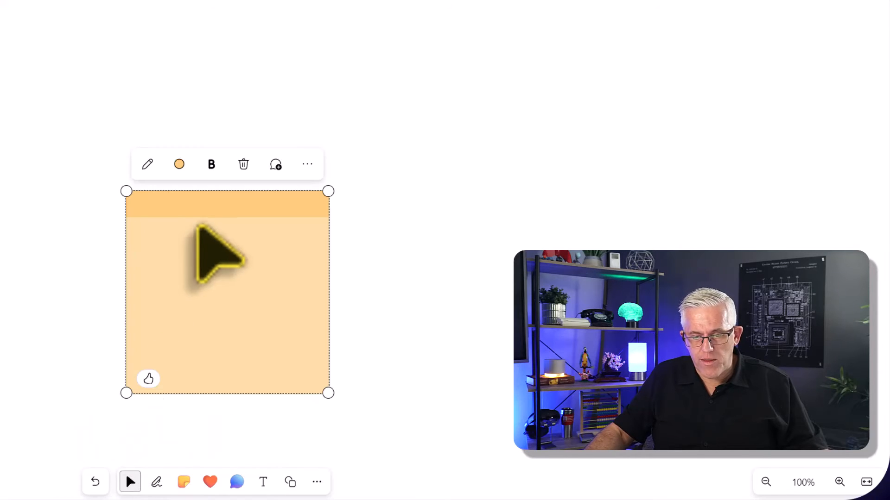
pyautogui.click(46, 232)
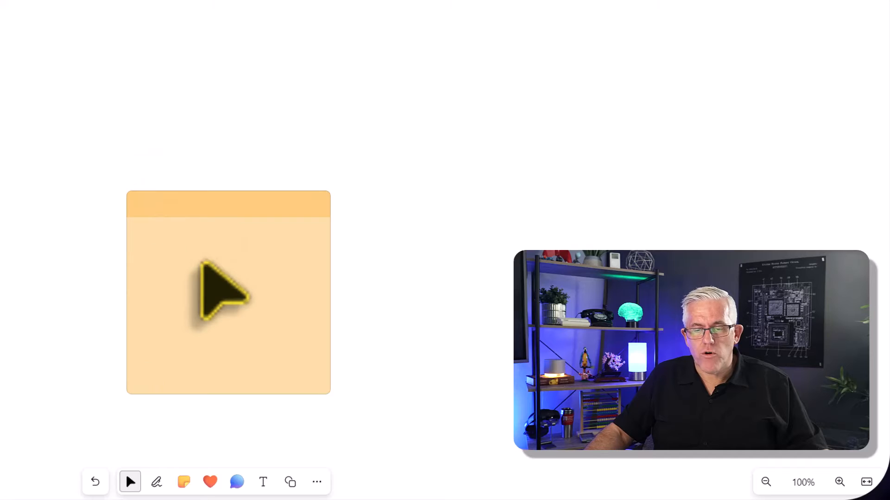
pyautogui.moveTo(193, 202); pyautogui.dragTo(14, 91)
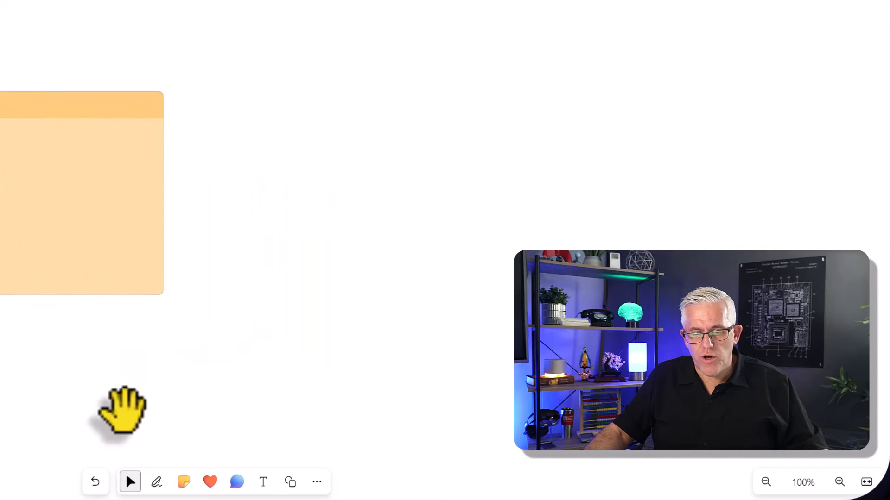
# Step: Add a yellow sticky note to the right of the orange one, and move it up and away from that note
pyautogui.click(184, 482)
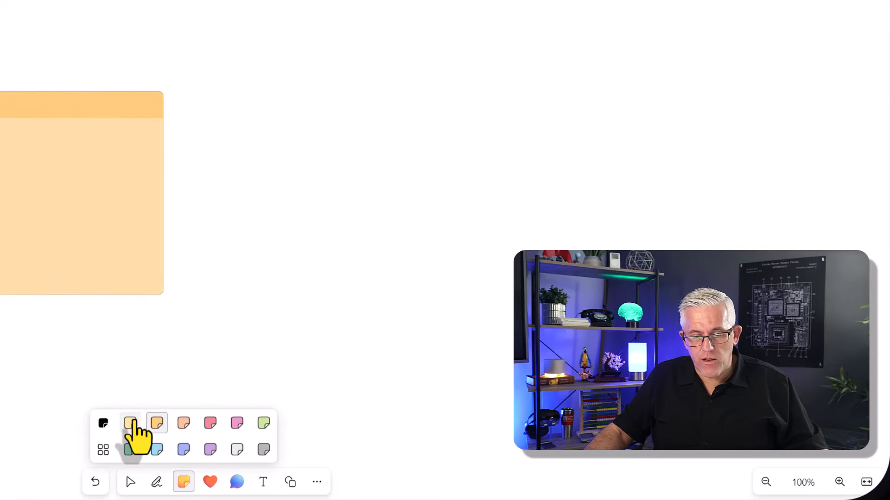
pyautogui.moveTo(130, 423); pyautogui.dragTo(270, 205)
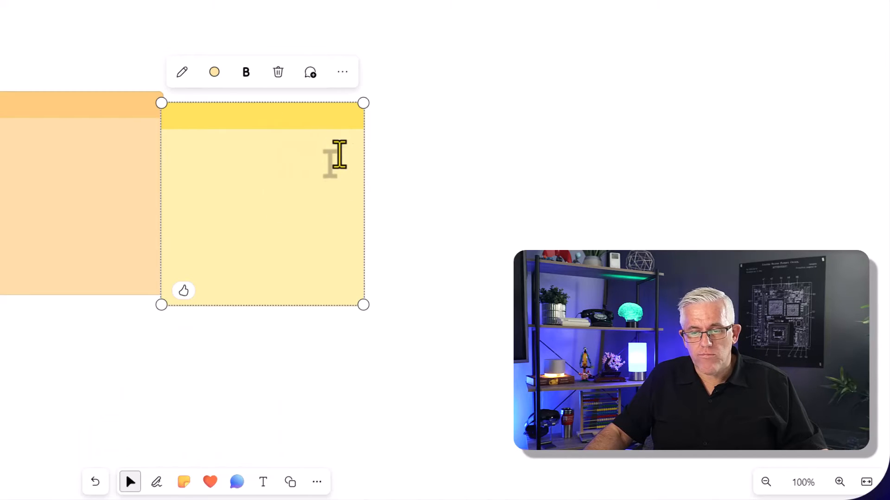
pyautogui.click(421, 225)
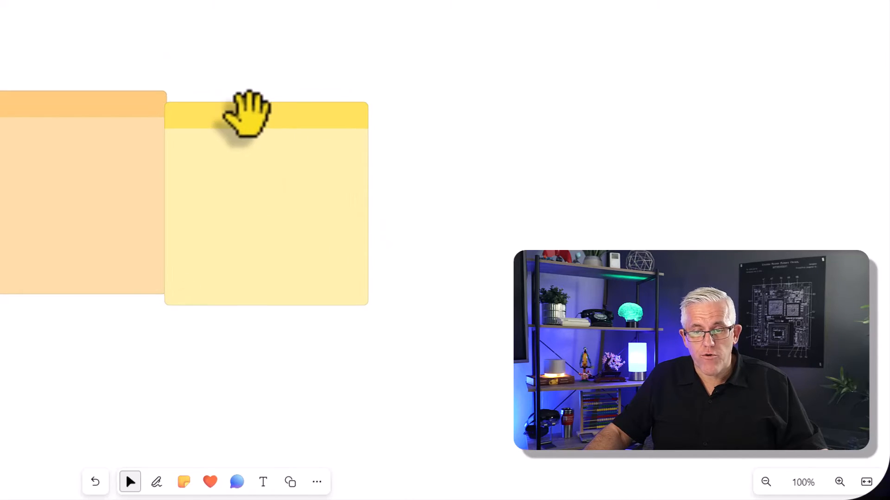
pyautogui.moveTo(244, 116); pyautogui.dragTo(315, 137)
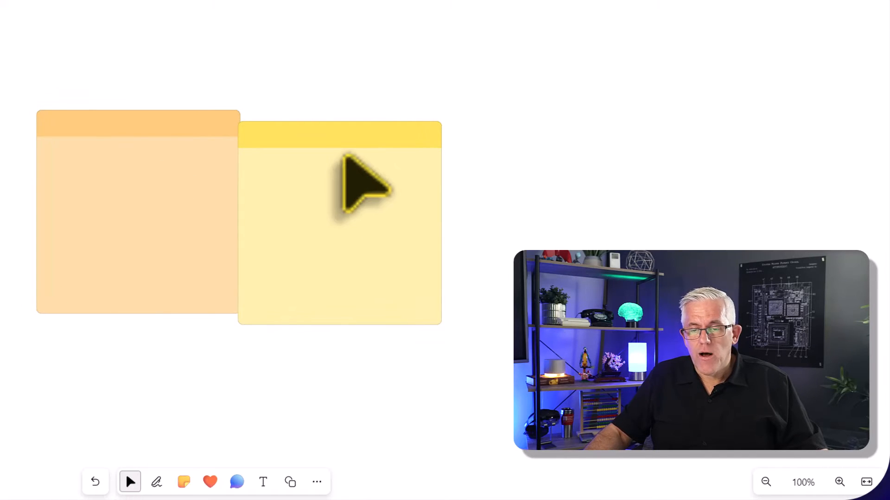
pyautogui.click(314, 234)
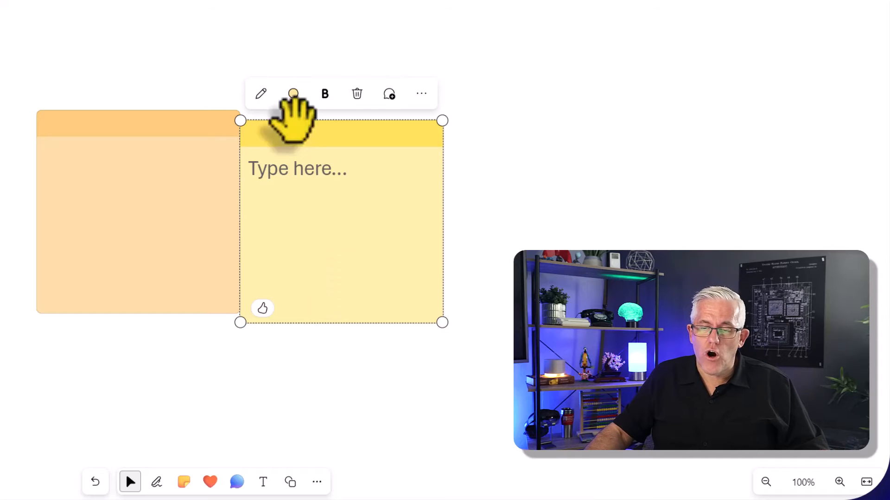
pyautogui.moveTo(324, 245); pyautogui.dragTo(396, 97)
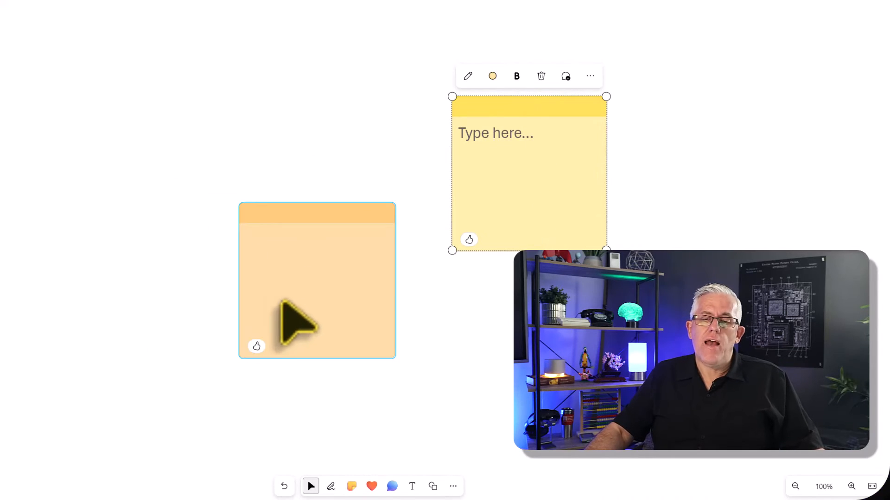
# Step: Add a green sticky note to the board, place it directly below the yellow note with their edges aligned, and deselect it
pyautogui.click(352, 486)
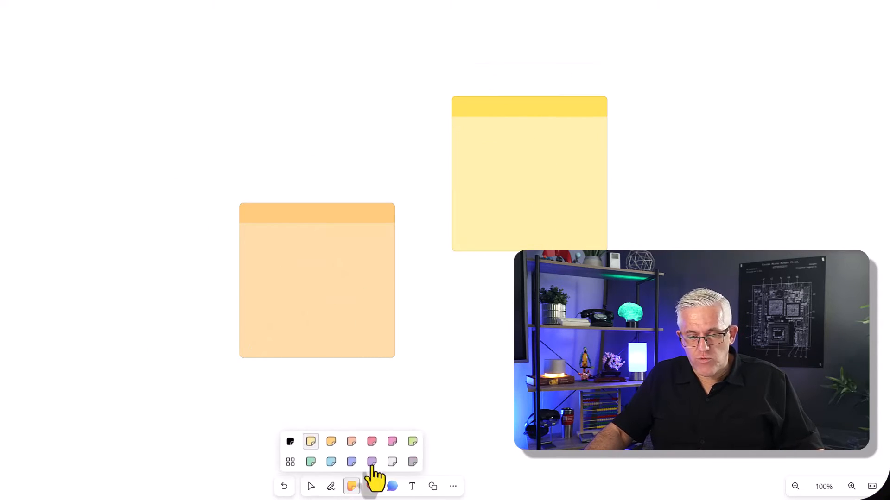
pyautogui.click(412, 441)
pyautogui.click(540, 297)
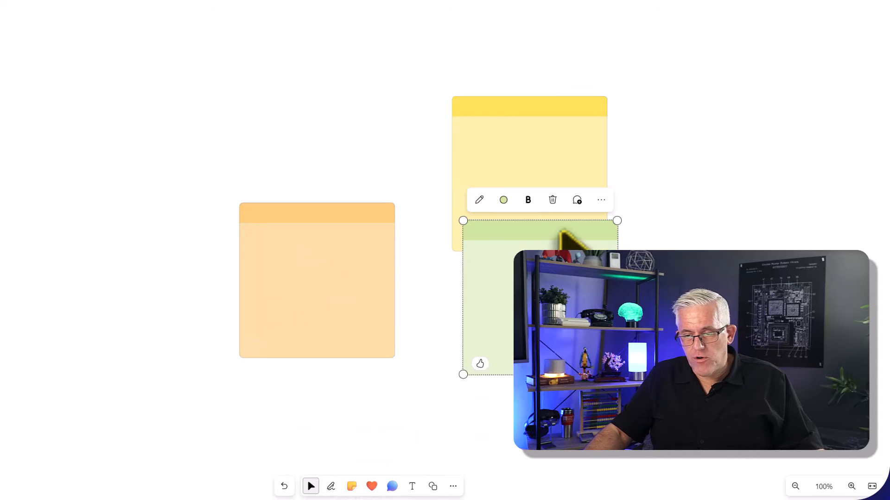
pyautogui.click(563, 430)
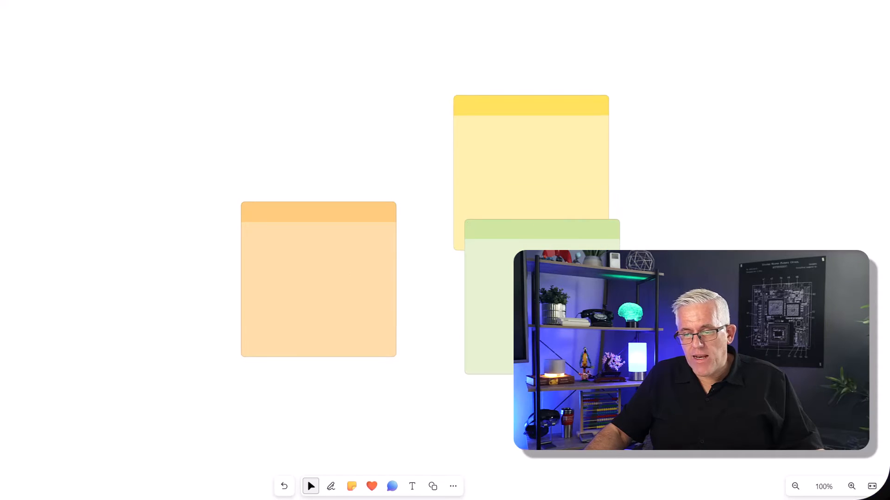
pyautogui.moveTo(552, 306); pyautogui.dragTo(511, 348)
pyautogui.click(418, 382)
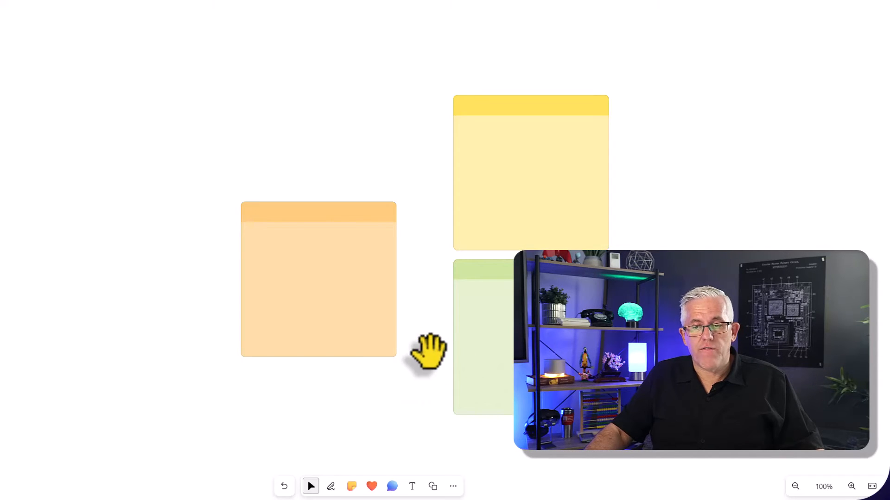
# Step: Write "Hello World" on the orange sticky note, and change the note's color to light blue
pyautogui.click(370, 324)
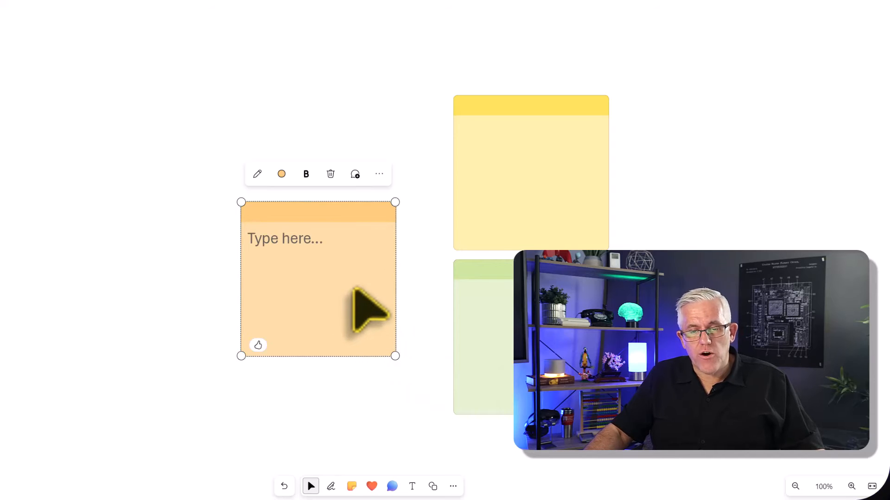
pyautogui.click(276, 245)
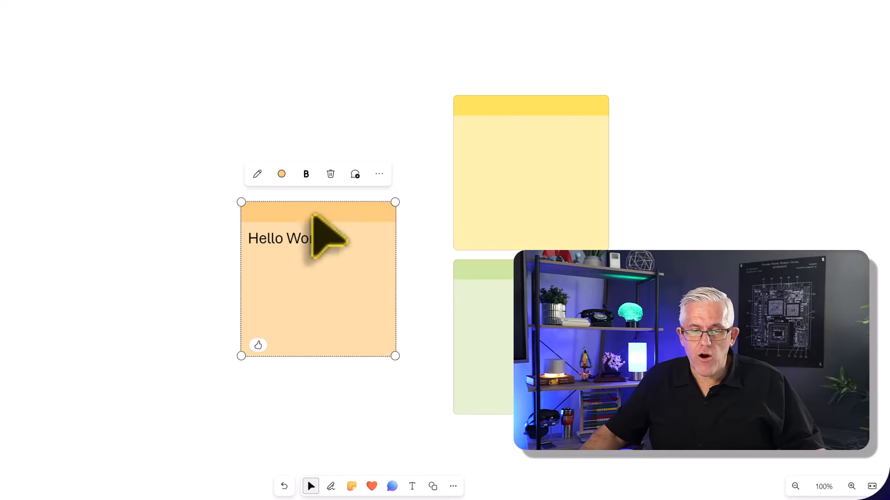
pyautogui.click(281, 174)
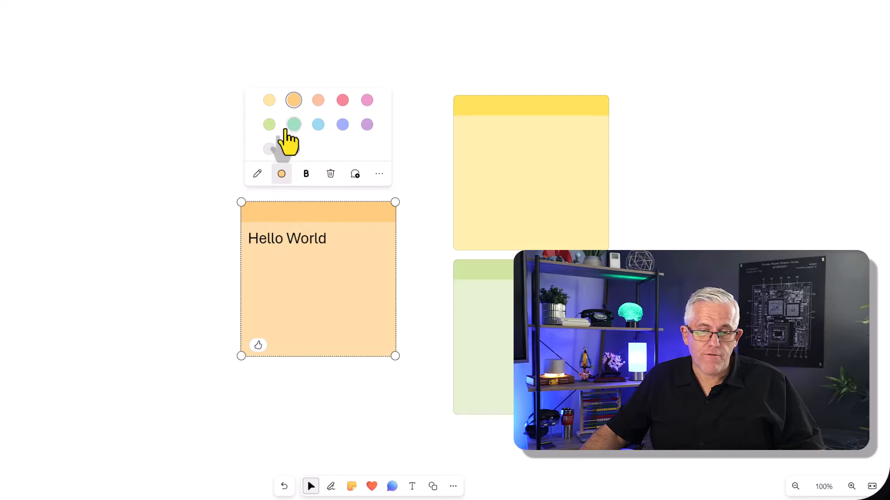
pyautogui.click(318, 124)
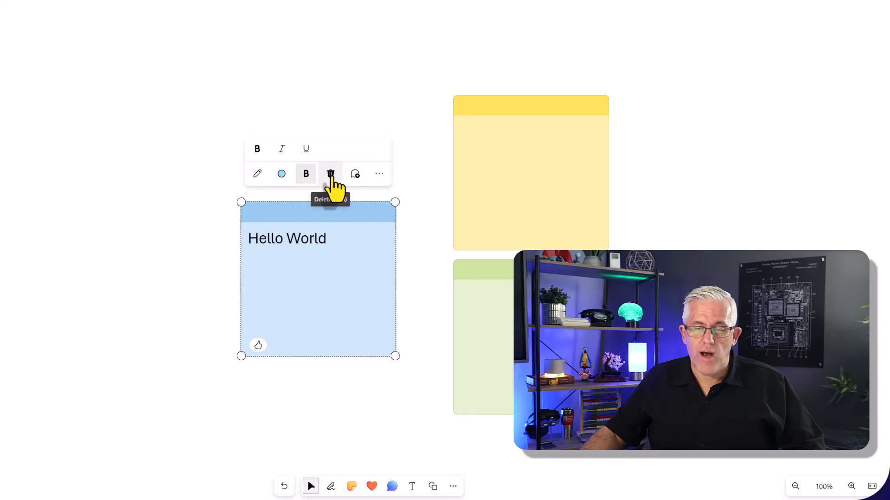
# Step: Post the comment "Cool Jazz" on the "Hello World" note, and select the note together with its comment
pyautogui.click(354, 174)
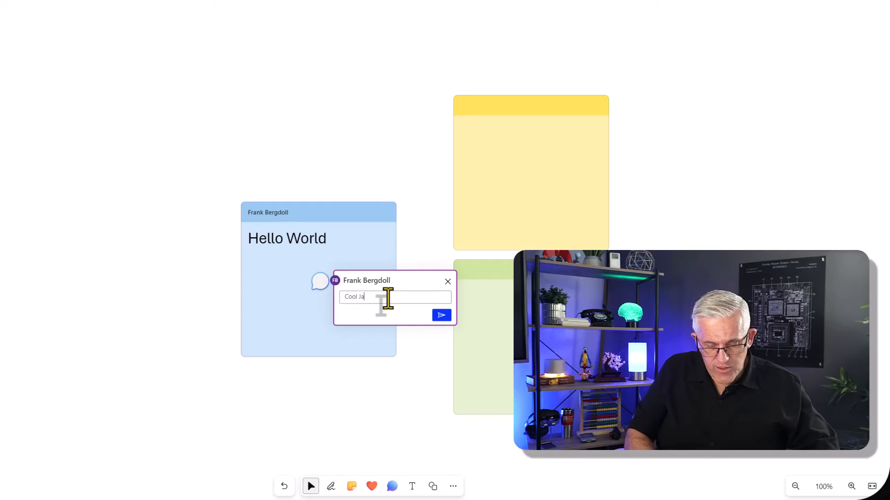
pyautogui.click(442, 317)
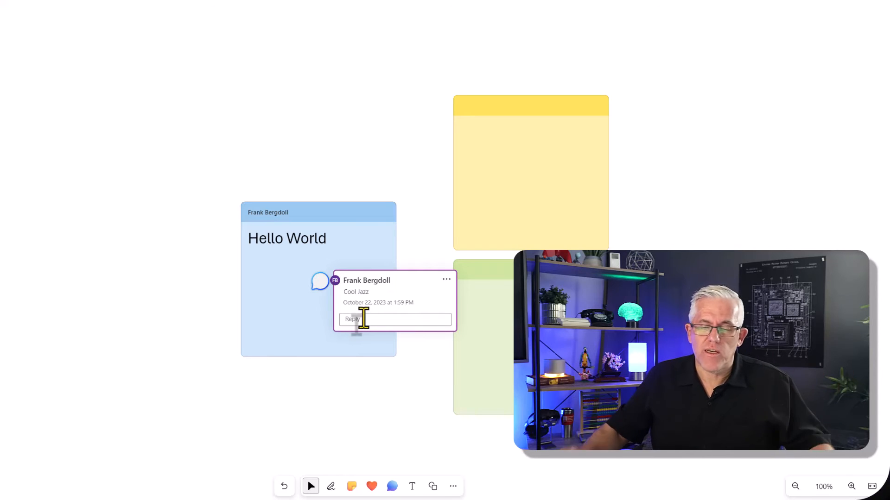
pyautogui.click(336, 301)
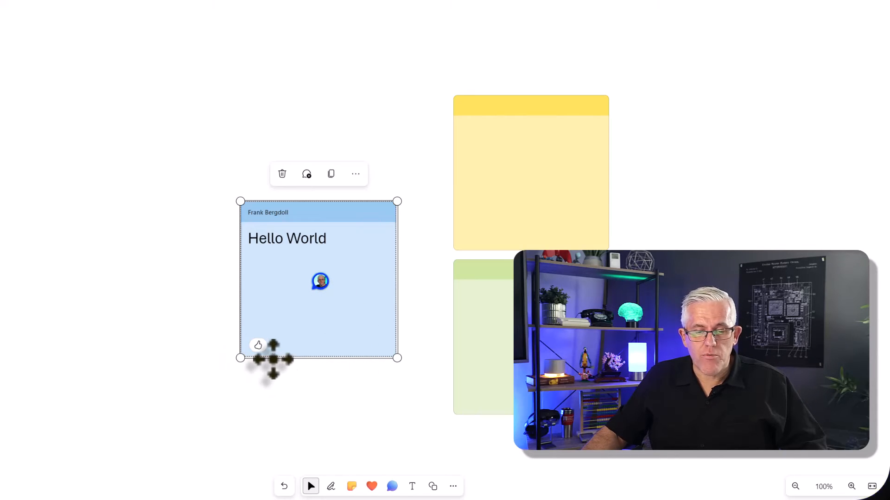
pyautogui.click(297, 446)
pyautogui.click(299, 345)
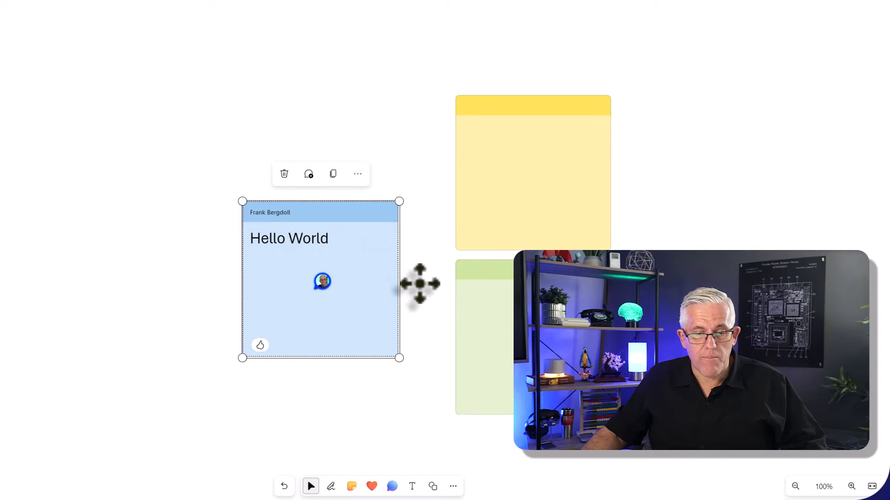
# Step: Give the blue Hello World note a thumbs-up reaction and switch it to the laughing face
pyautogui.click(338, 401)
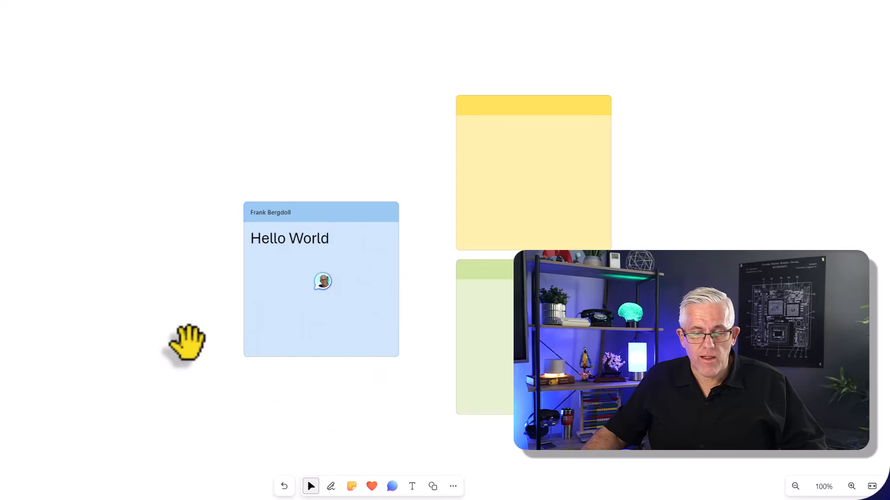
pyautogui.click(261, 351)
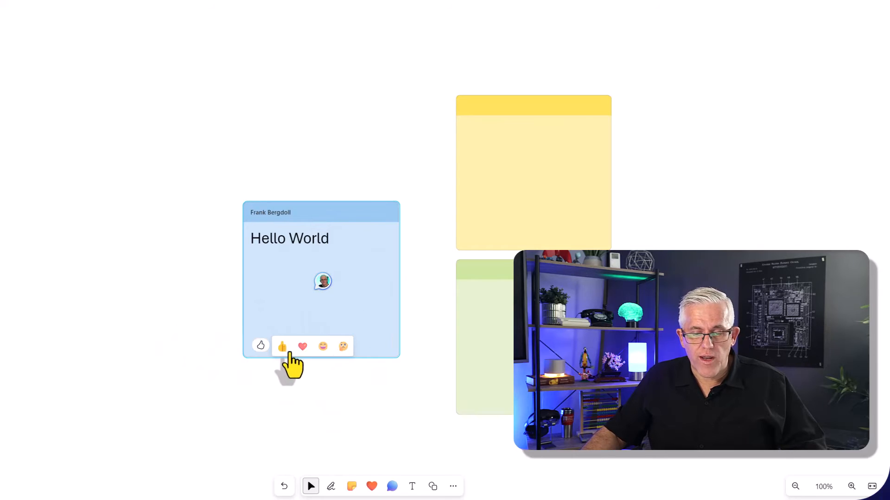
pyautogui.click(282, 348)
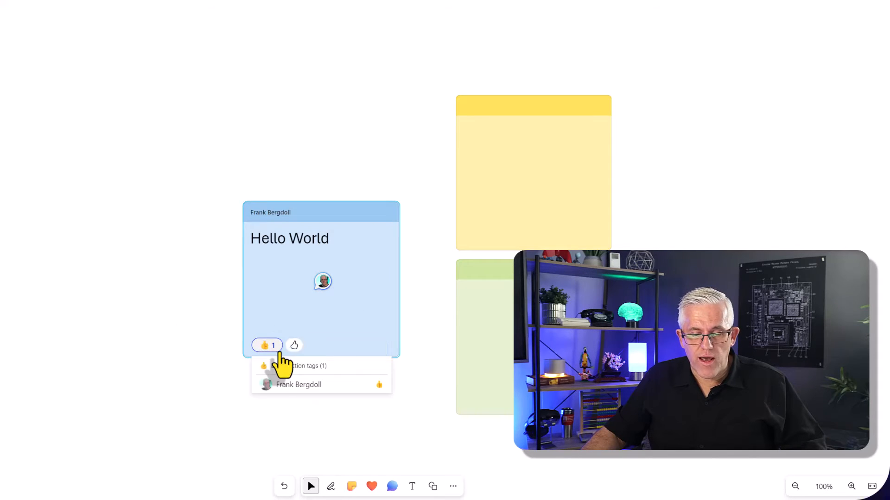
pyautogui.moveTo(295, 346)
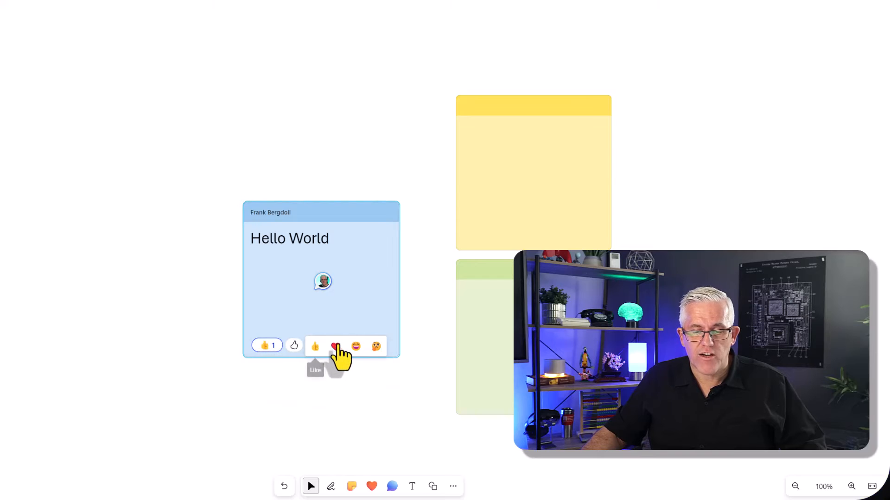
pyautogui.click(355, 346)
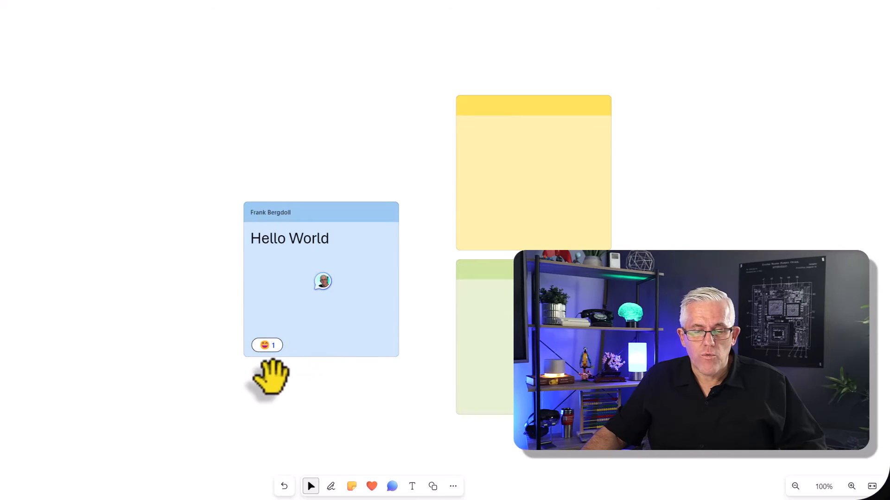
# Step: Set the Hello World note's reaction to the thinking face
pyautogui.moveTo(277, 346)
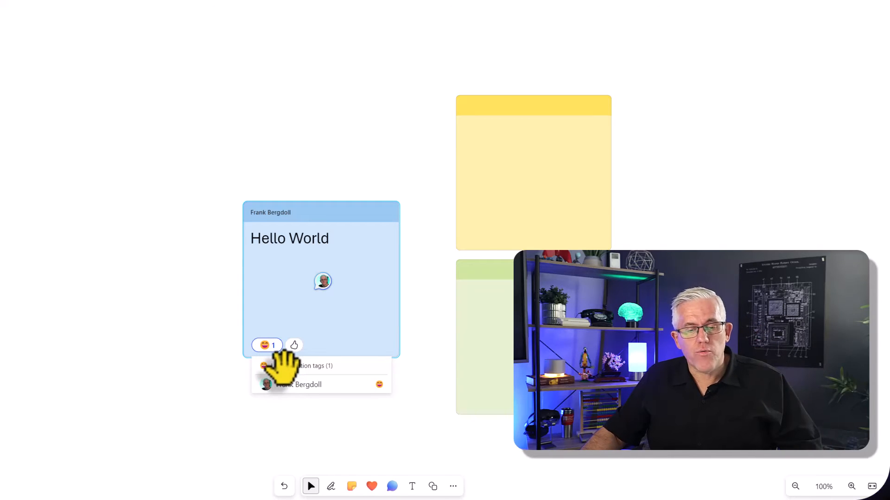
pyautogui.click(295, 347)
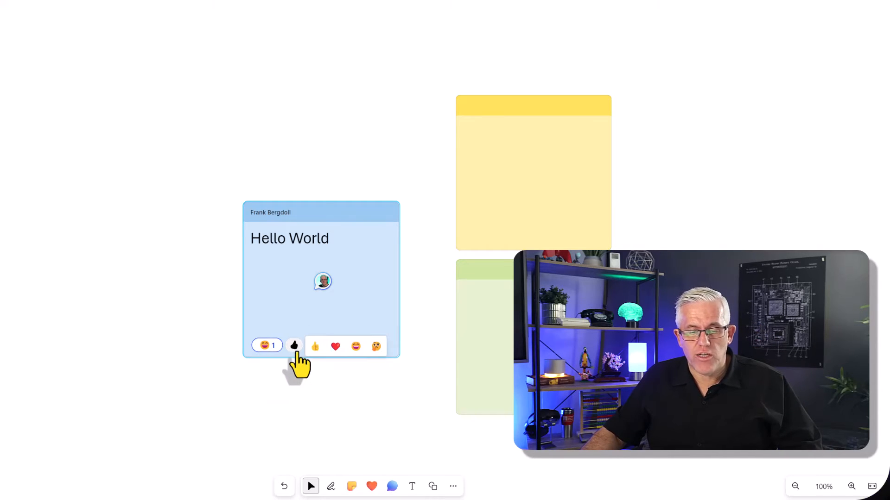
pyautogui.click(376, 347)
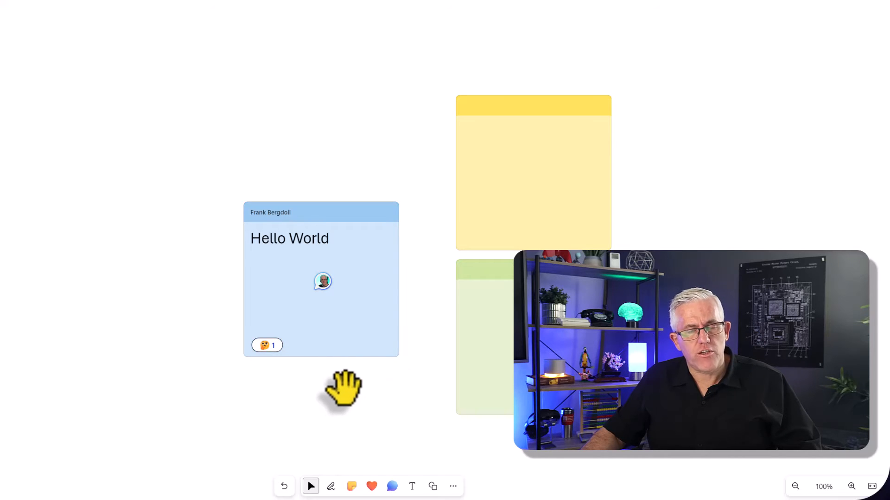
# Step: Open the comment on the Hello World note, start a reply and discard it
pyautogui.click(326, 285)
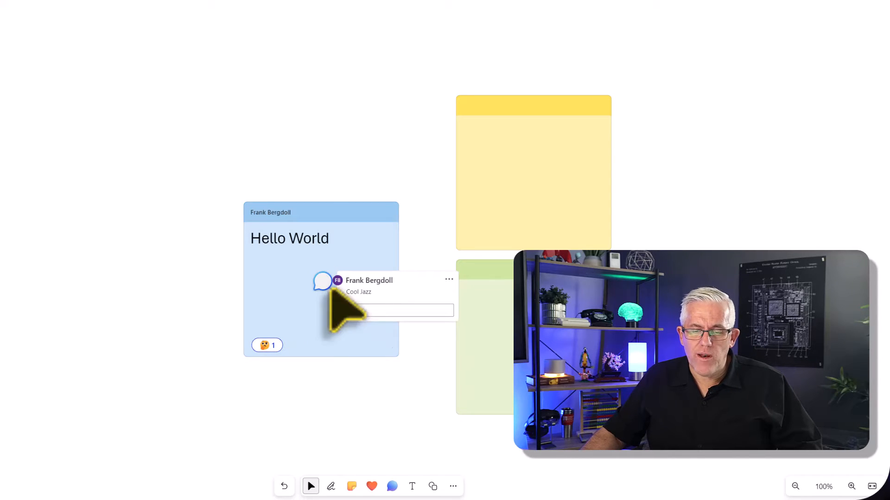
pyautogui.click(359, 276)
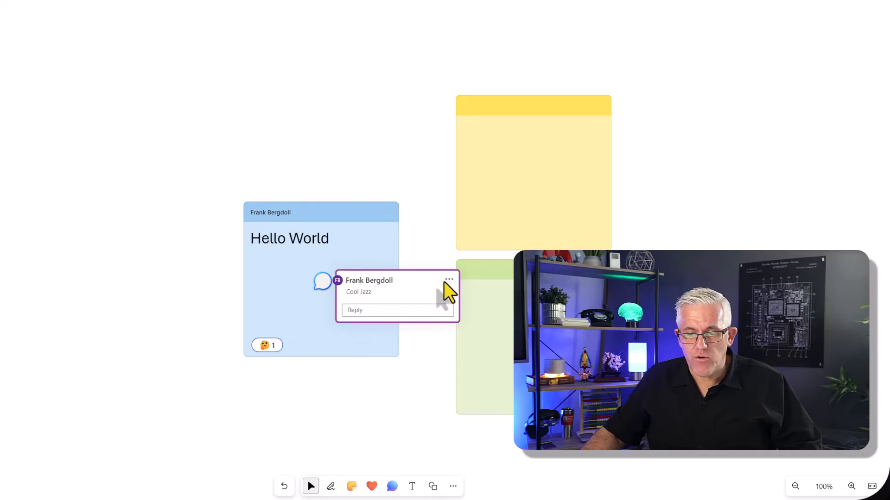
pyautogui.click(404, 311)
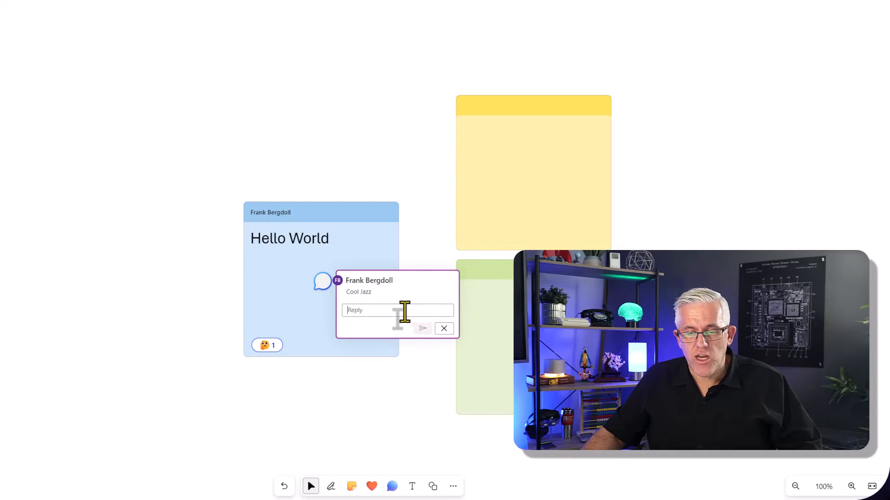
pyautogui.click(445, 328)
# Step: Duplicate the Hello World note and place the copy beside the original, on its left
pyautogui.click(319, 327)
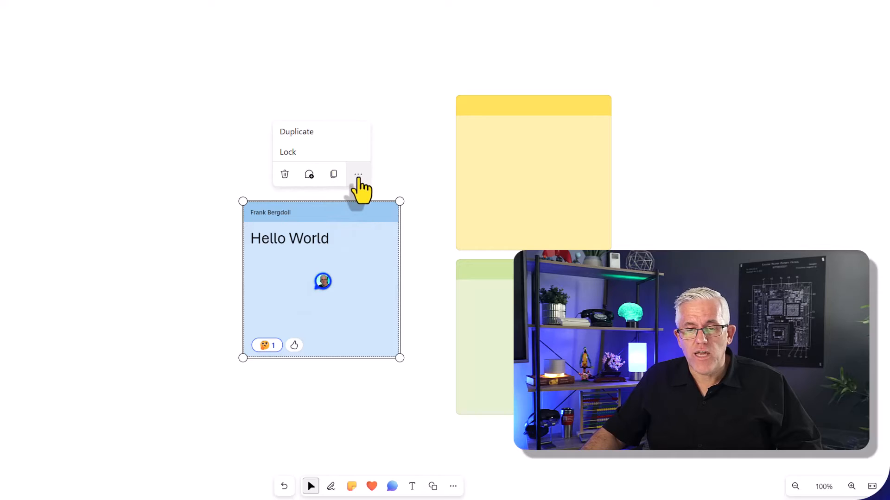
pyautogui.click(301, 133)
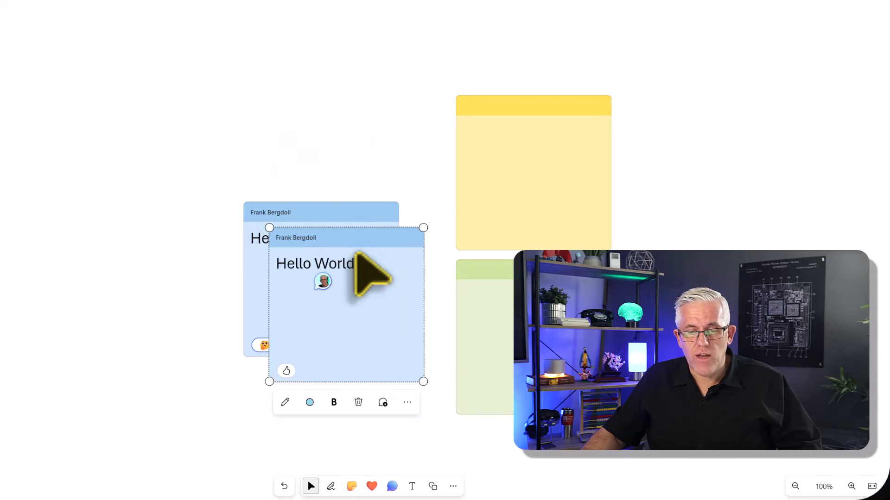
pyautogui.moveTo(356, 254); pyautogui.dragTo(149, 211)
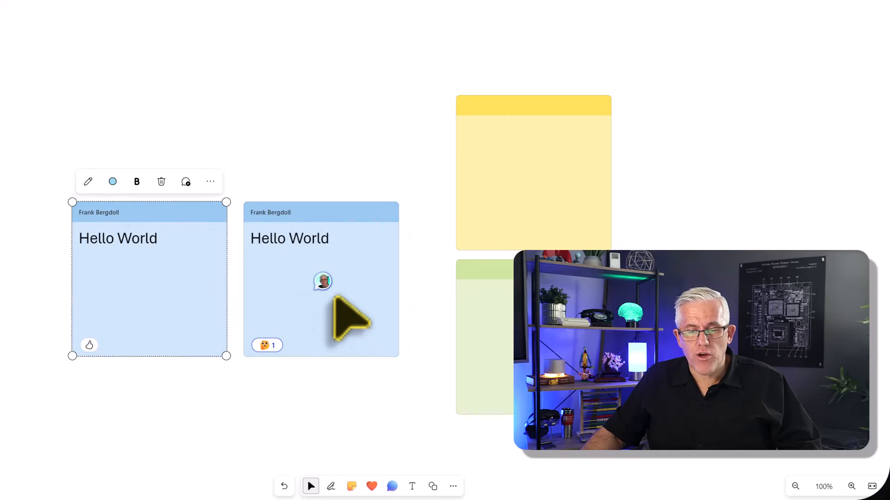
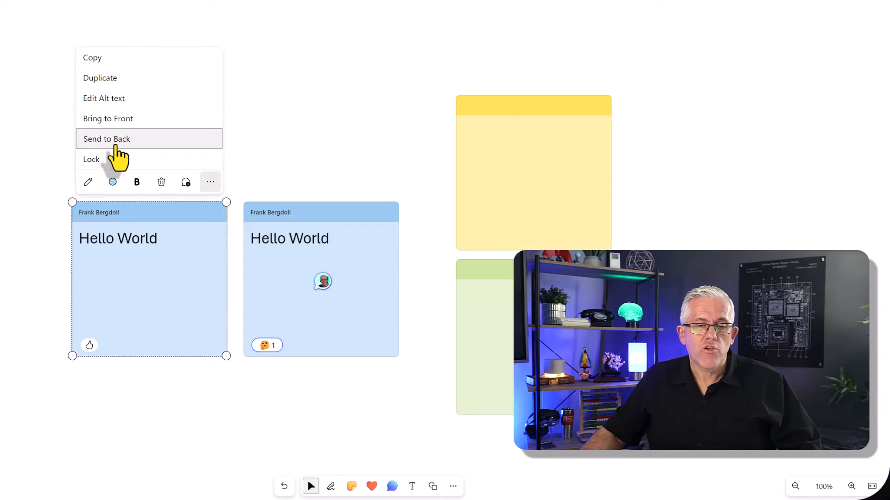
# Step: Send the copied note to the back and move it so it overlaps the yellow and green notes
pyautogui.click(116, 147)
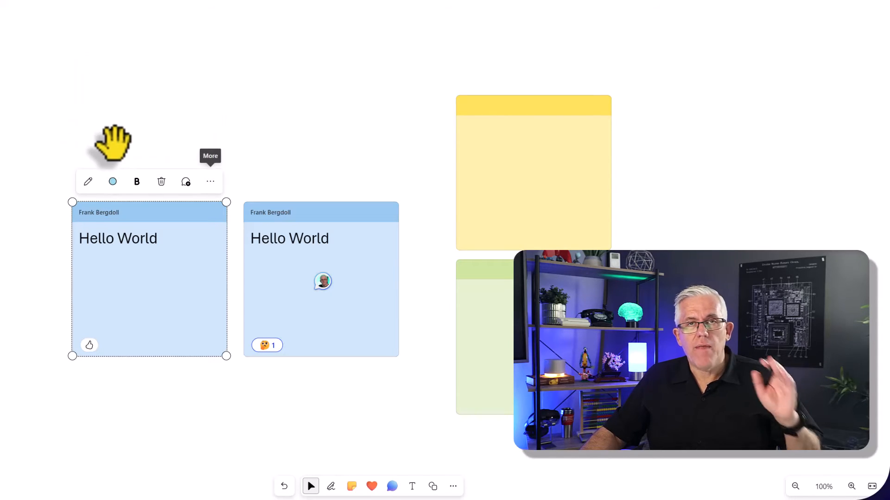
pyautogui.moveTo(141, 212); pyautogui.dragTo(182, 223)
pyautogui.click(211, 308)
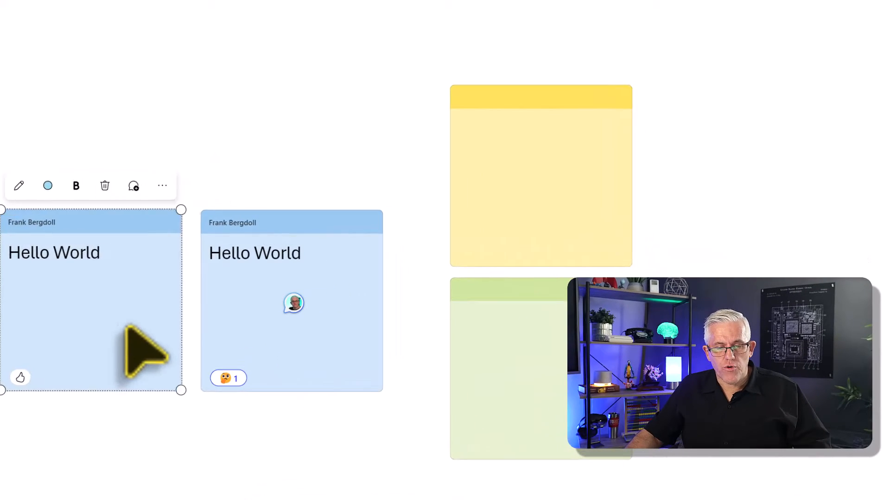
pyautogui.moveTo(126, 326); pyautogui.dragTo(303, 396)
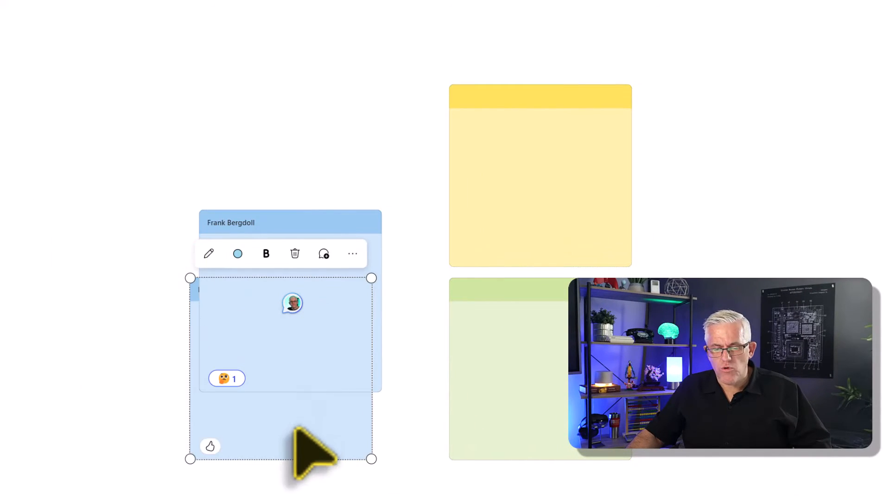
pyautogui.moveTo(298, 426); pyautogui.dragTo(402, 276)
# Step: Bring the overlapping blue note to the front of the yellow and green notes
pyautogui.moveTo(452, 494)
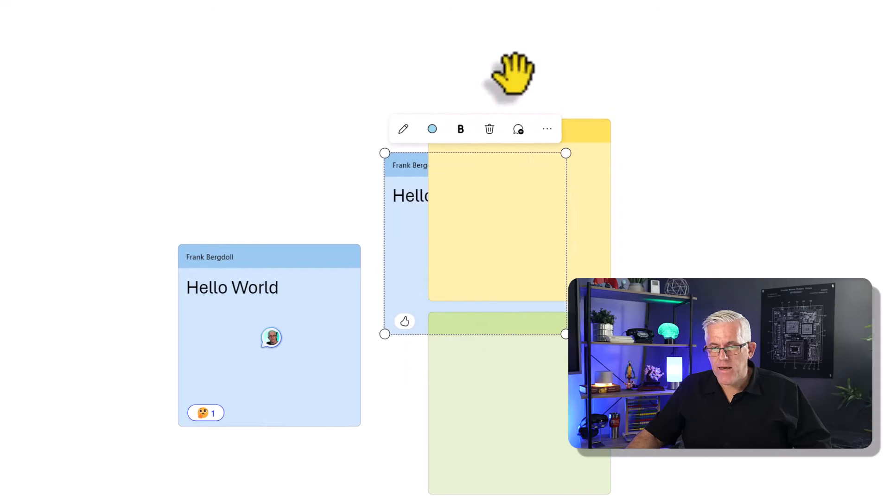
pyautogui.click(546, 130)
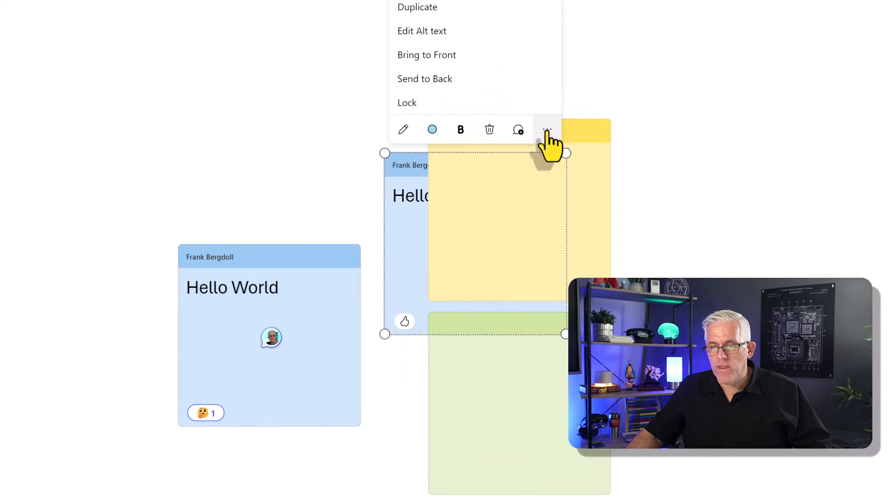
pyautogui.click(442, 58)
# Step: Open the alt text editor for the overlapping blue note and close it without entering a description
pyautogui.click(543, 132)
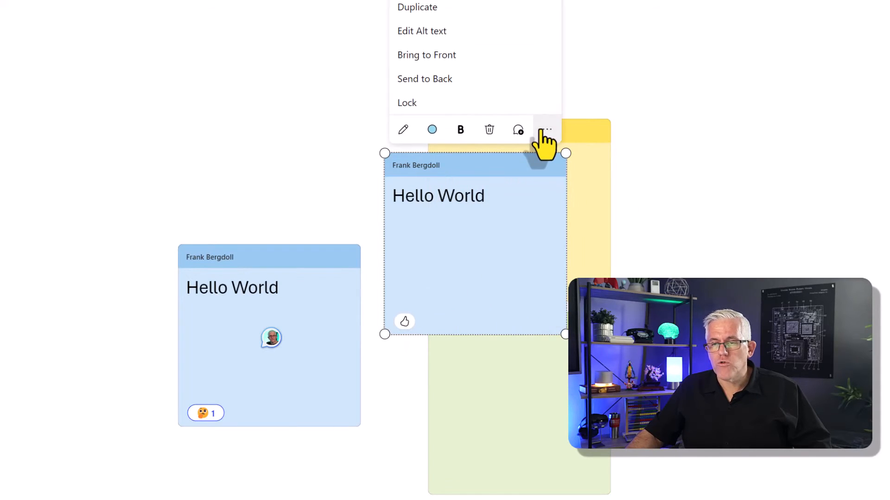
pyautogui.click(418, 32)
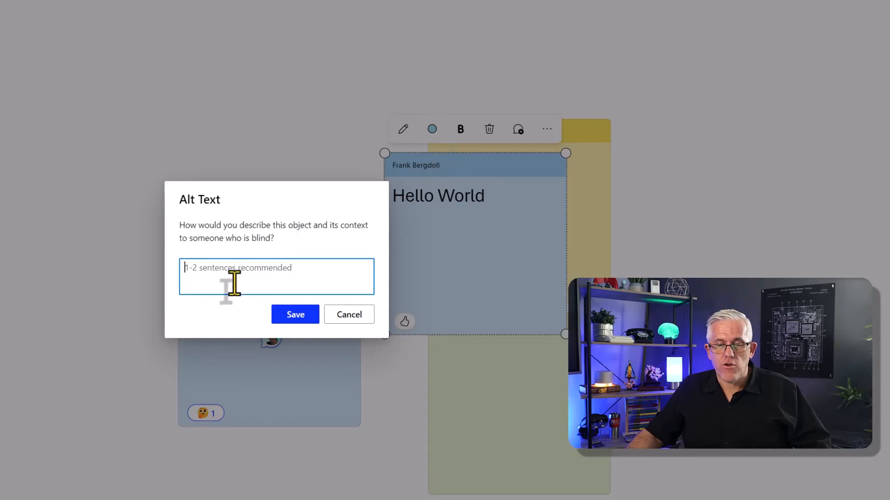
pyautogui.click(350, 315)
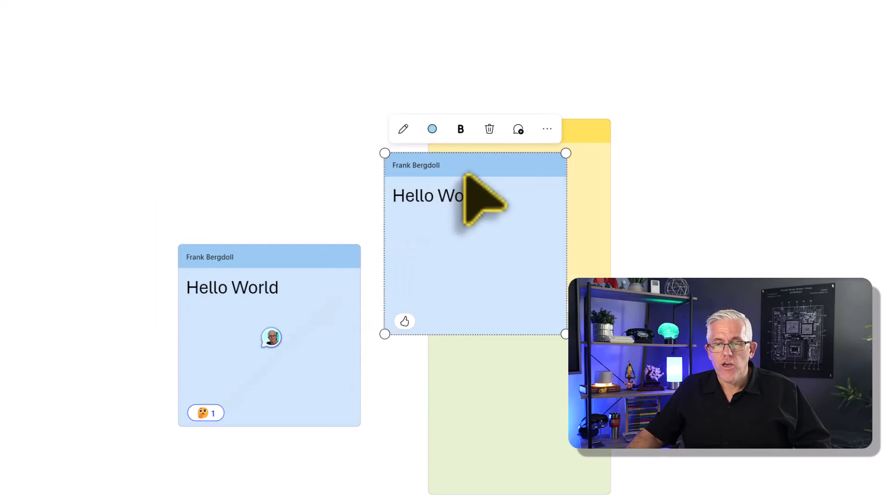
# Step: Copy the overlapping Hello World note, paste it on the canvas and place it left of the note with the comment
pyautogui.click(546, 131)
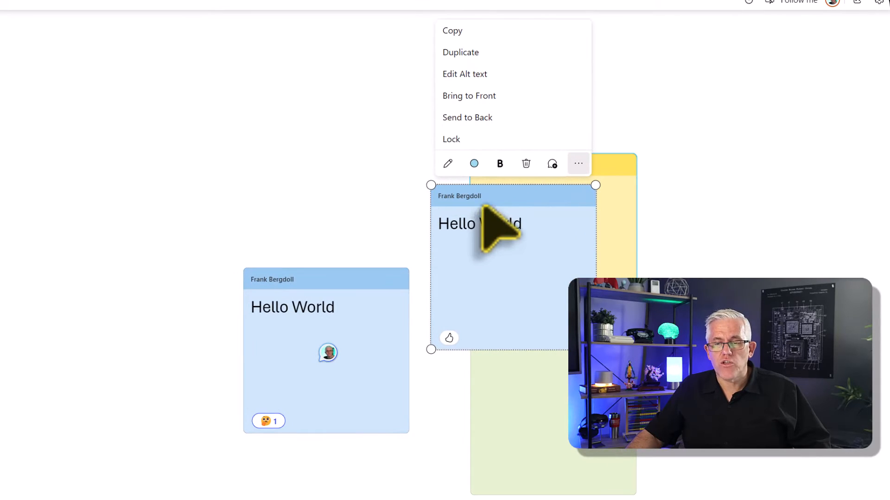
pyautogui.click(453, 31)
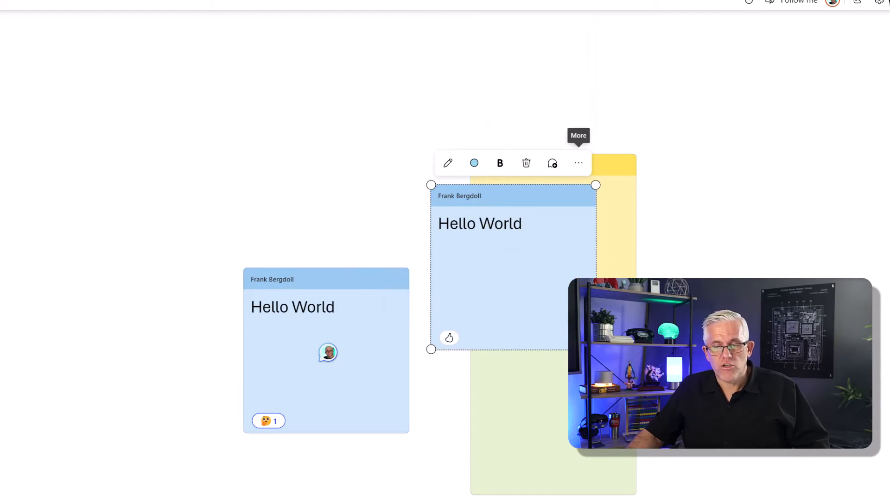
pyautogui.rightClick(182, 230)
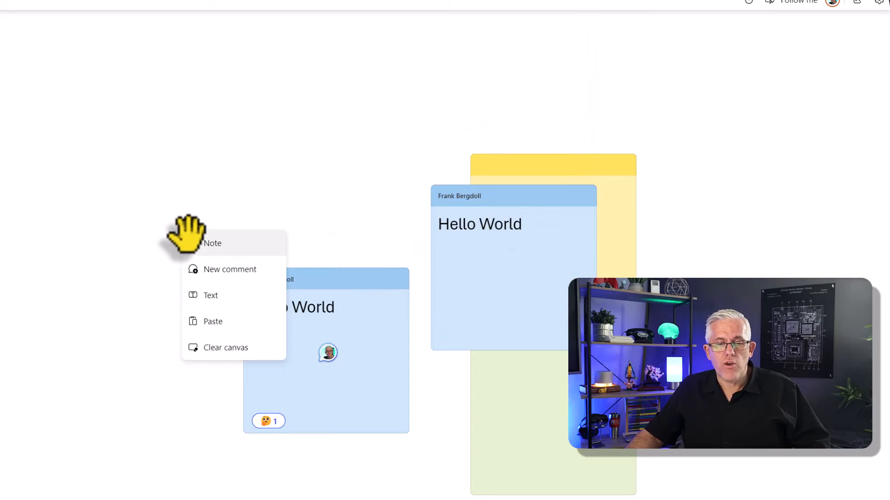
pyautogui.click(219, 323)
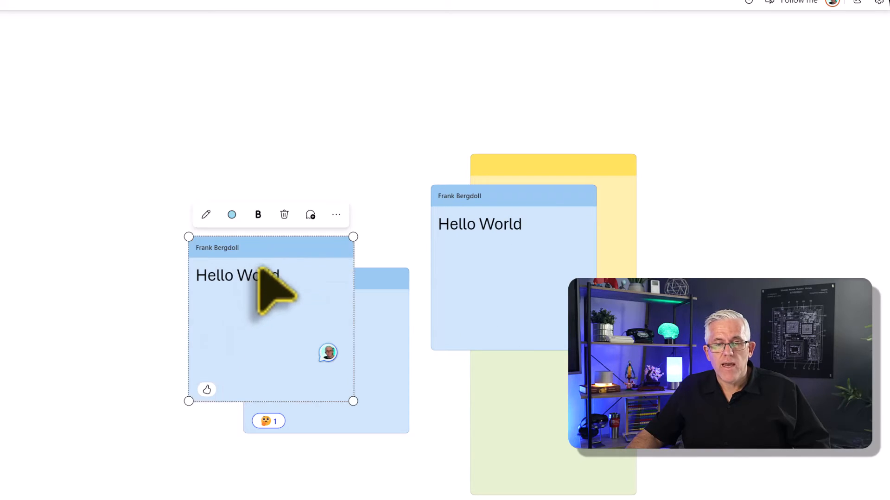
pyautogui.moveTo(257, 282); pyautogui.dragTo(95, 266)
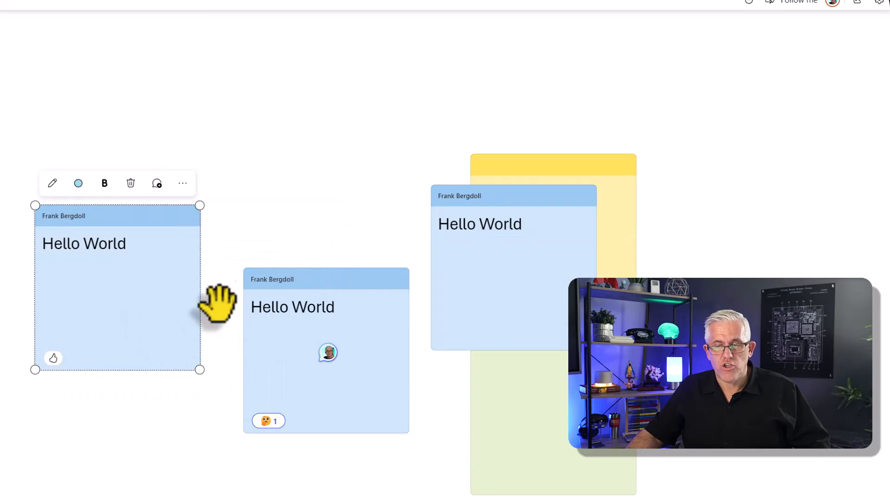
# Step: Duplicate the leftmost Hello World note and place the copy directly above the note with the comment
pyautogui.click(181, 185)
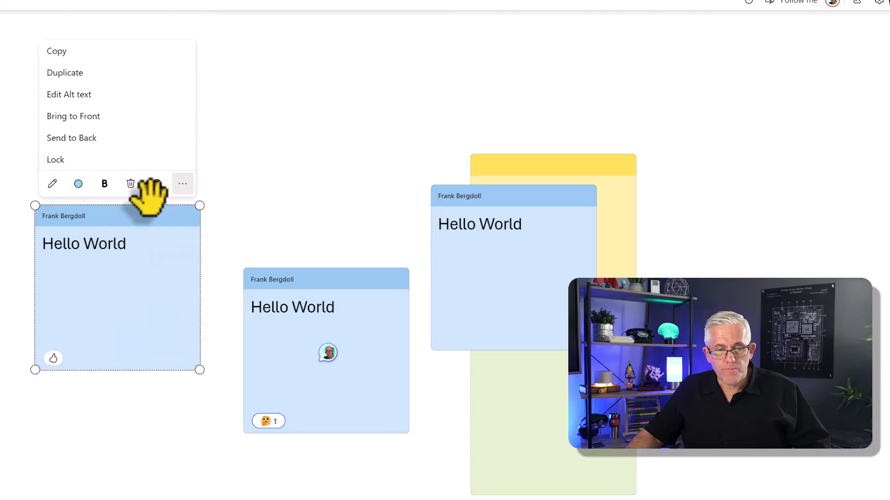
pyautogui.scroll(1, 109, 176)
pyautogui.scroll(2, 135, 193)
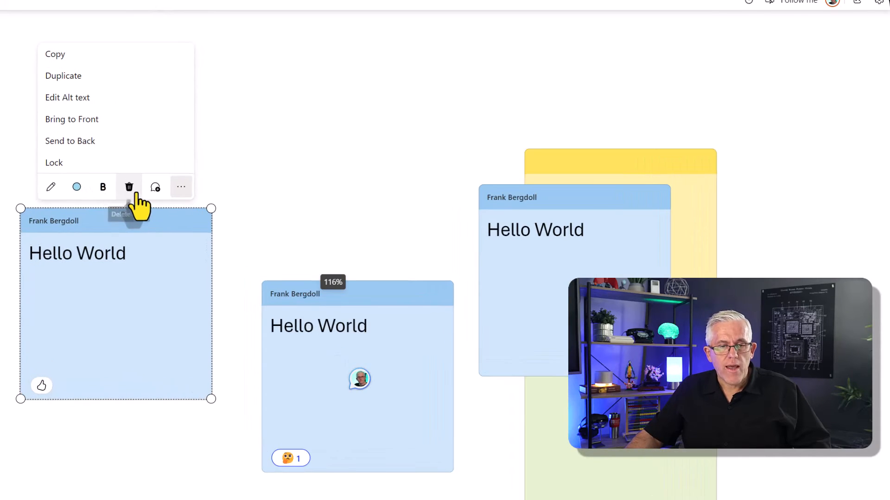
pyautogui.scroll(-2, 136, 194)
pyautogui.scroll(5, 227, 288)
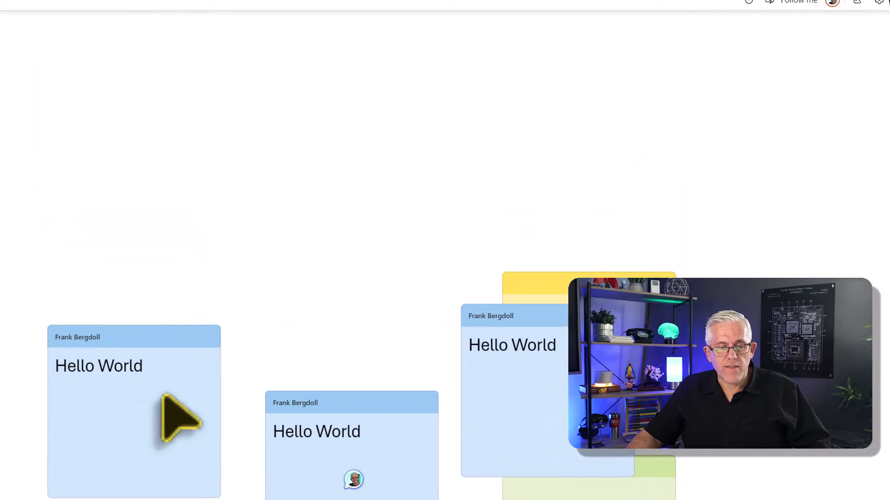
pyautogui.click(199, 304)
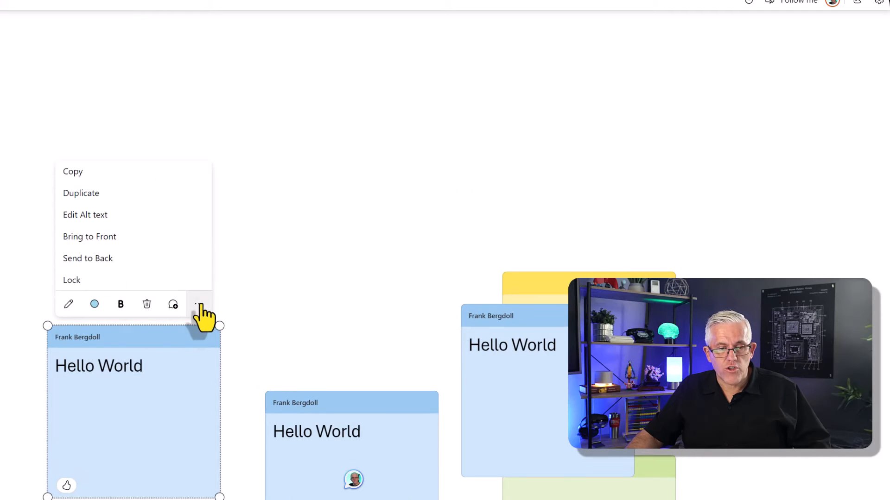
pyautogui.click(85, 194)
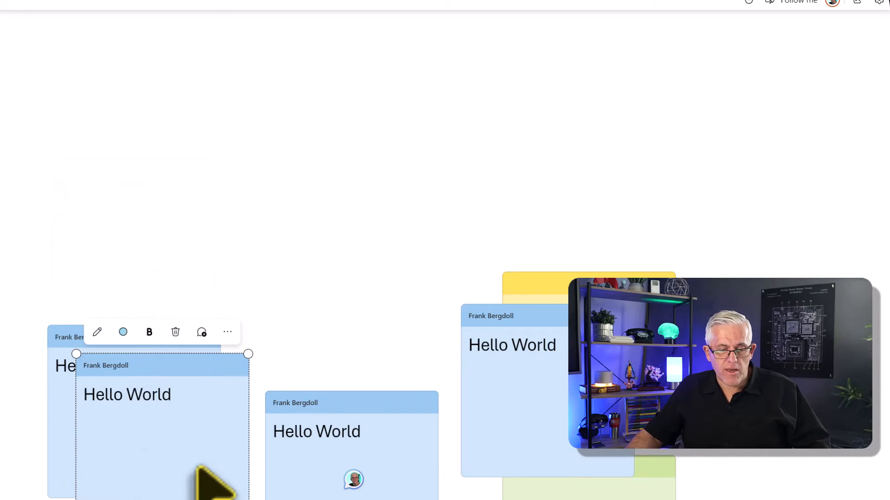
pyautogui.moveTo(216, 378); pyautogui.dragTo(367, 276)
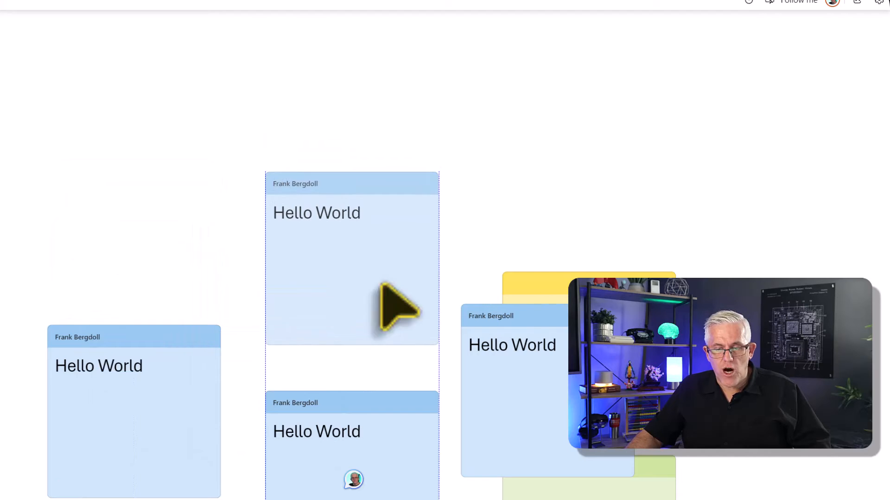
pyautogui.moveTo(424, 341); pyautogui.dragTo(413, 73)
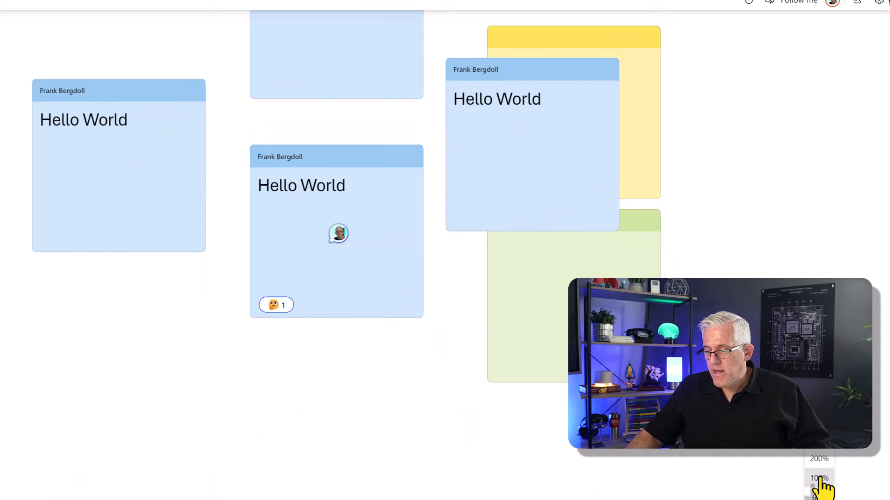
# Step: Set the zoom to 100% and zoom the whiteboard out and in to examine the arrangement of the sticky notes
pyautogui.click(819, 478)
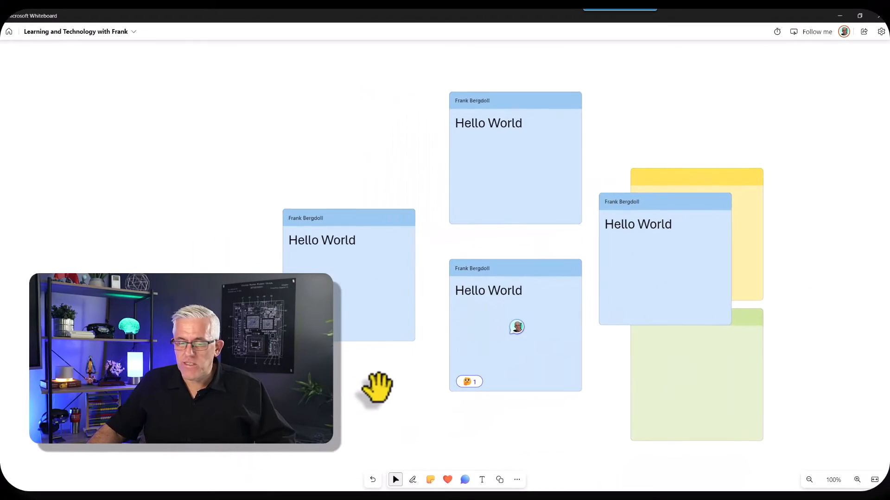
pyautogui.scroll(-2, 376, 388)
pyautogui.scroll(-4, 375, 388)
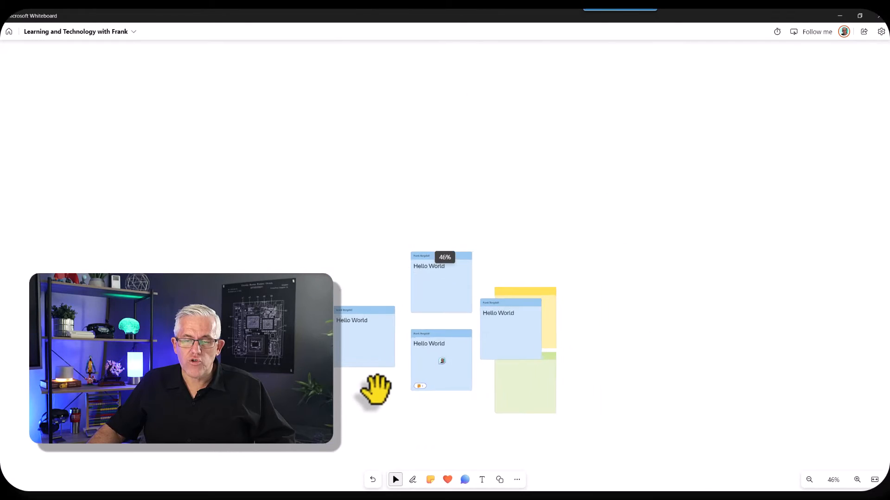
pyautogui.scroll(3, 375, 388)
pyautogui.scroll(4, 375, 388)
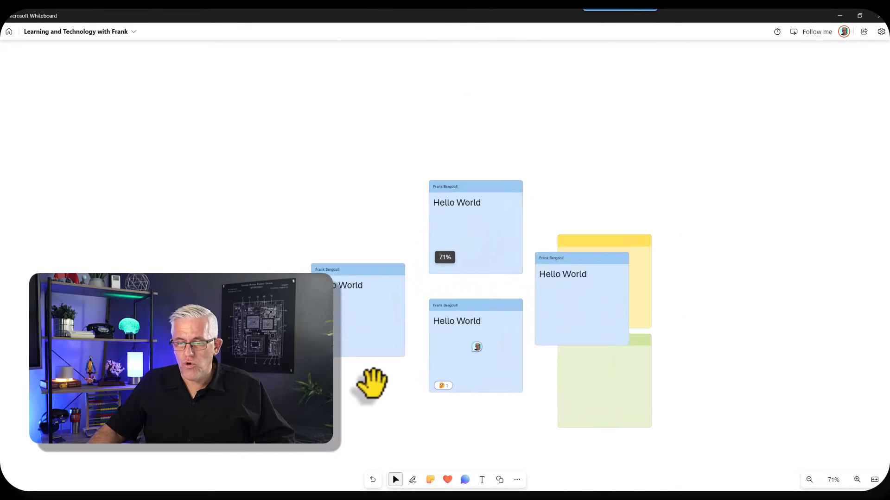
pyautogui.scroll(-3, 370, 382)
pyautogui.scroll(-4, 366, 379)
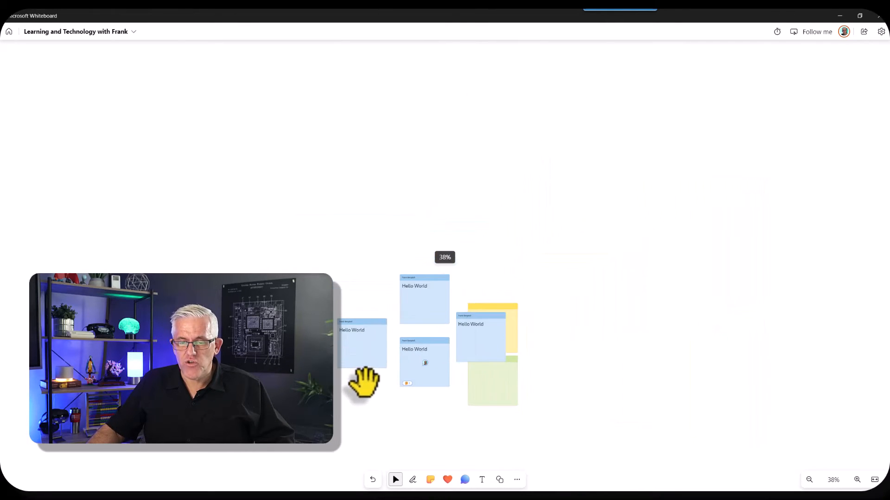
pyautogui.scroll(8, 457, 278)
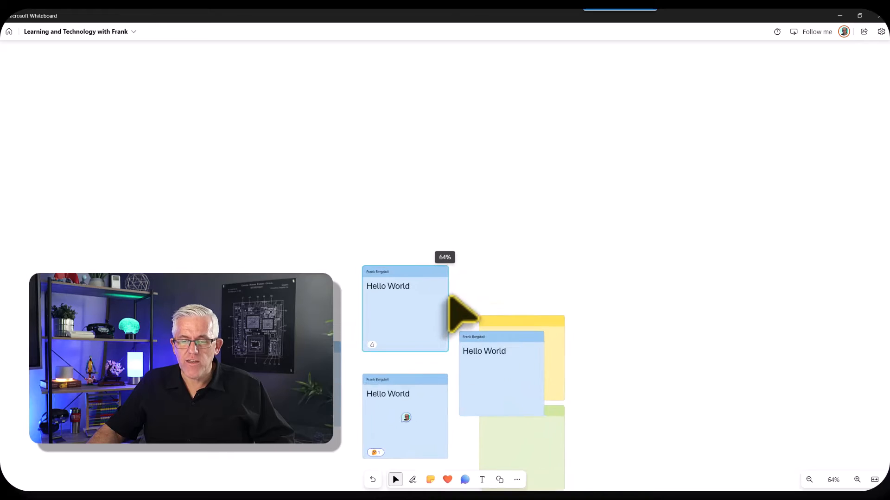
pyautogui.moveTo(485, 284); pyautogui.dragTo(508, 119)
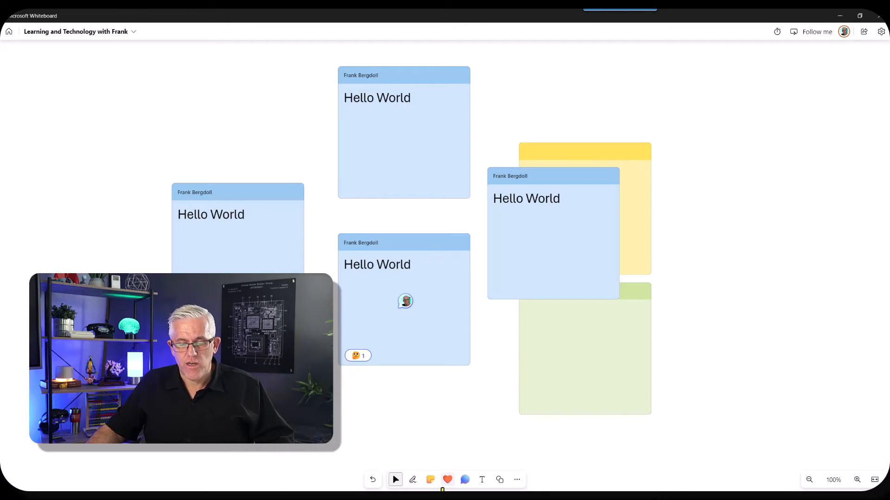
# Step: Clear the whiteboard canvas, removing all sticky notes and their comments and reactions
pyautogui.rightClick(415, 398)
pyautogui.click(437, 452)
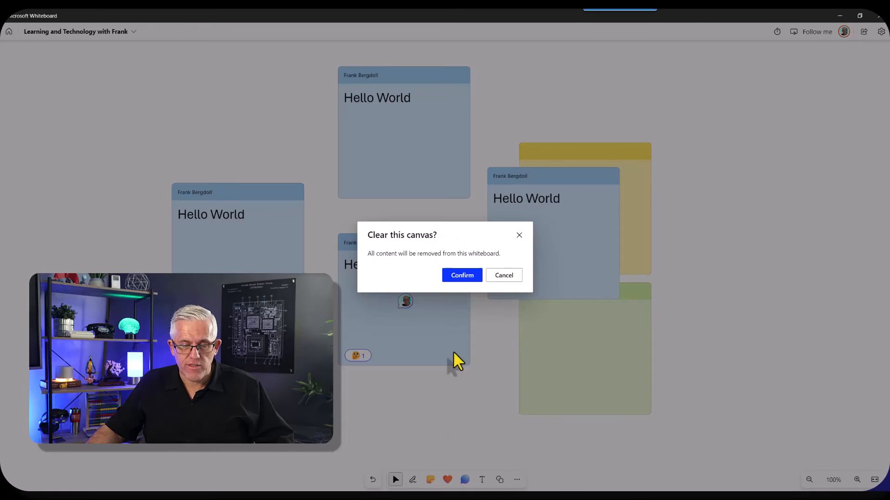
pyautogui.click(462, 276)
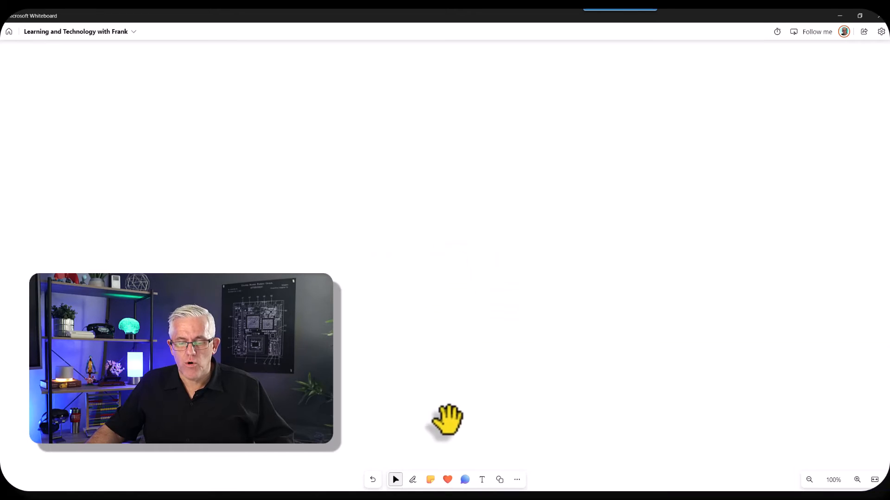
# Step: Insert a blue-violet note grid on the empty canvas
pyautogui.click(430, 482)
pyautogui.click(430, 483)
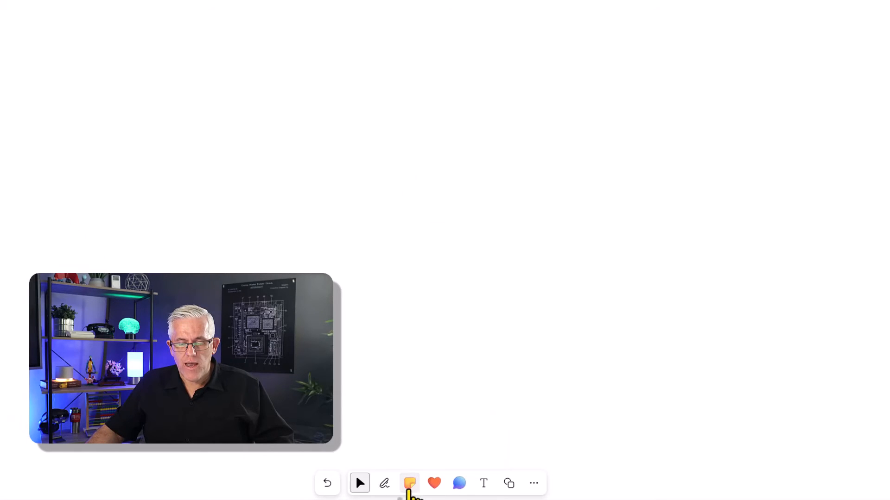
pyautogui.click(410, 490)
pyautogui.click(334, 454)
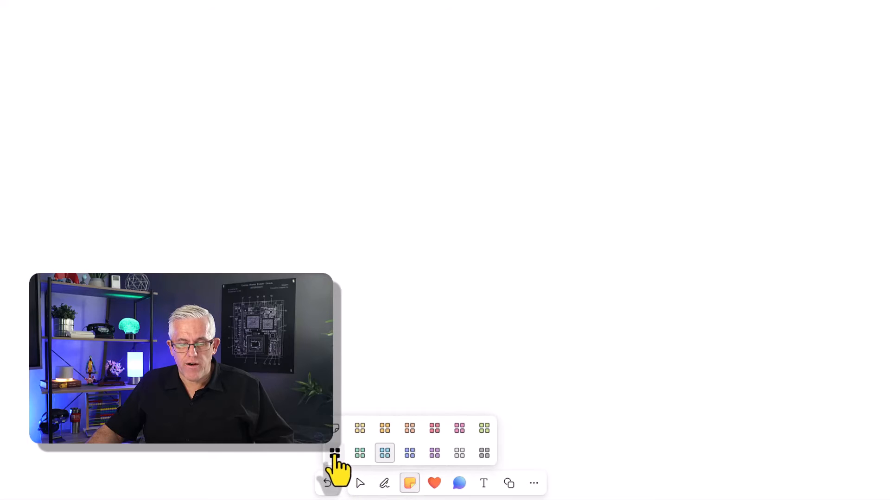
pyautogui.click(411, 454)
pyautogui.click(457, 310)
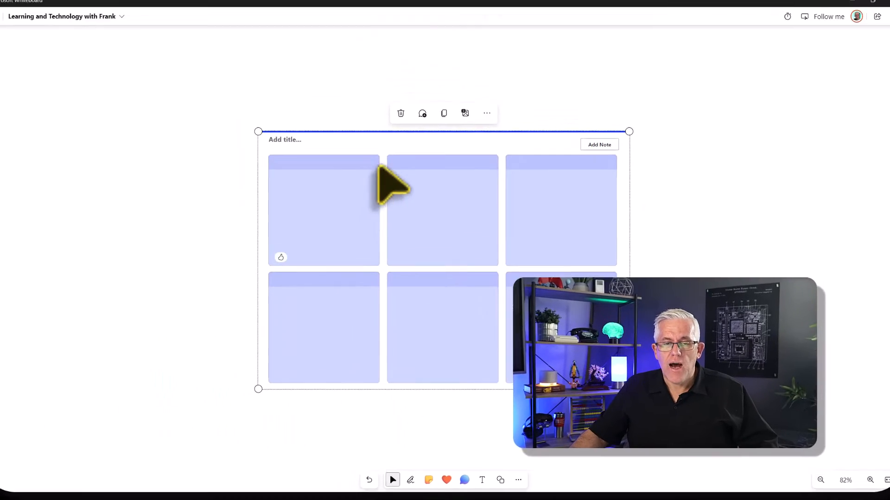
# Step: Add three more notes to the blue-violet note grid
pyautogui.click(594, 156)
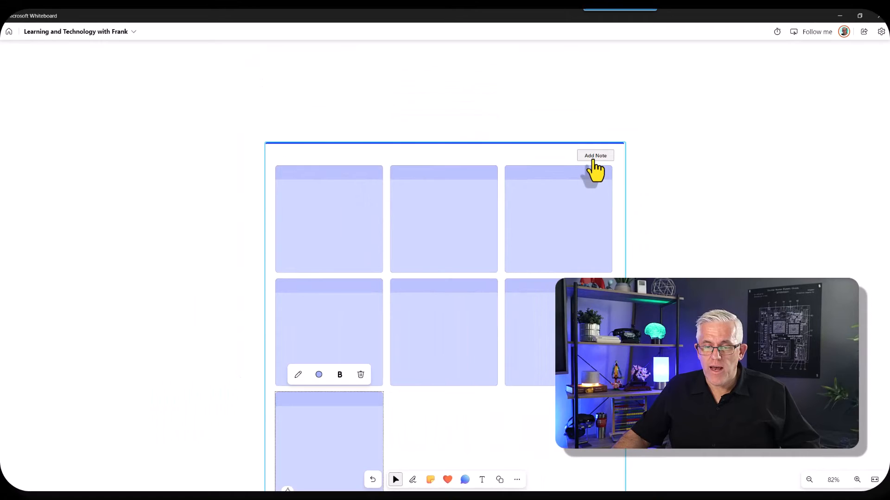
pyautogui.click(594, 156)
pyautogui.click(593, 156)
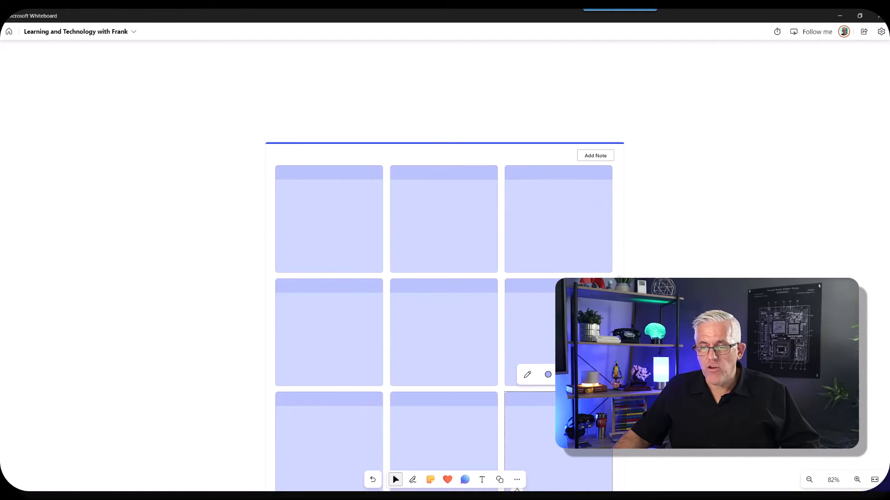
# Step: Move the note grid up and to the right, and try to drag its first note within the grid
pyautogui.moveTo(431, 143); pyautogui.dragTo(502, 103)
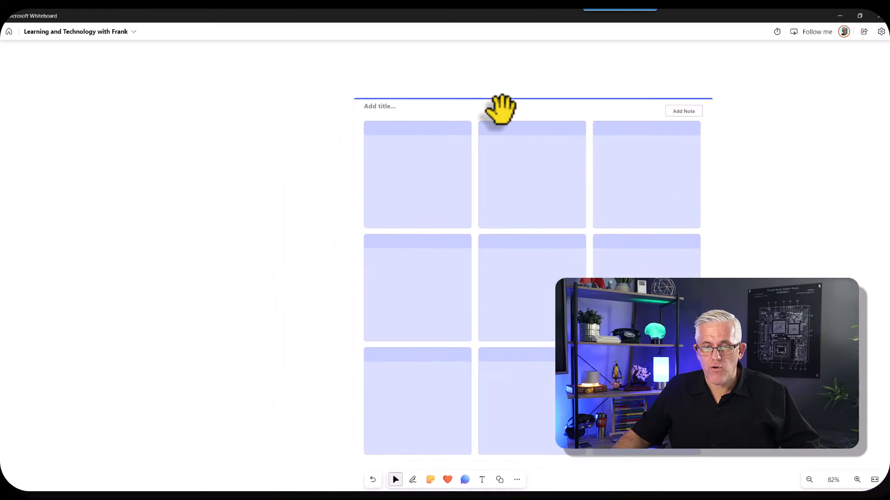
pyautogui.click(411, 168)
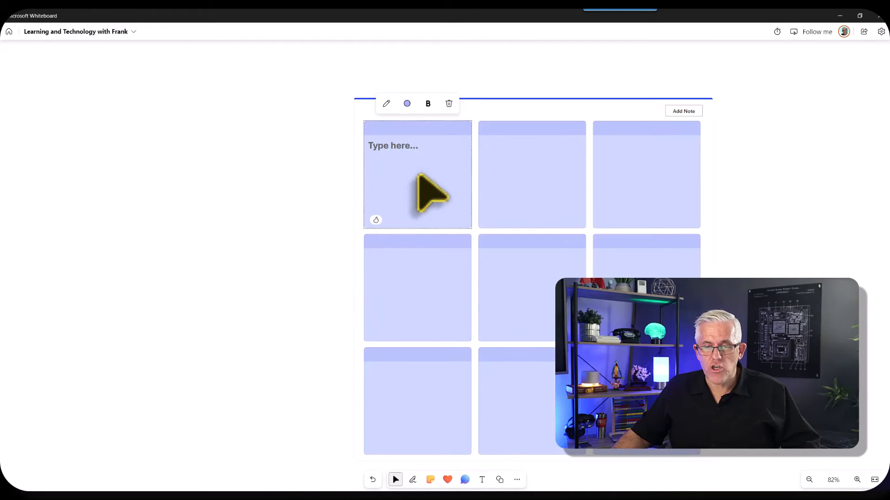
pyautogui.moveTo(413, 175)
pyautogui.mouseDown()
pyautogui.moveTo(427, 211)
pyautogui.moveTo(429, 165)
pyautogui.moveTo(407, 198)
pyautogui.moveTo(423, 177)
pyautogui.moveTo(426, 185)
pyautogui.mouseUp()
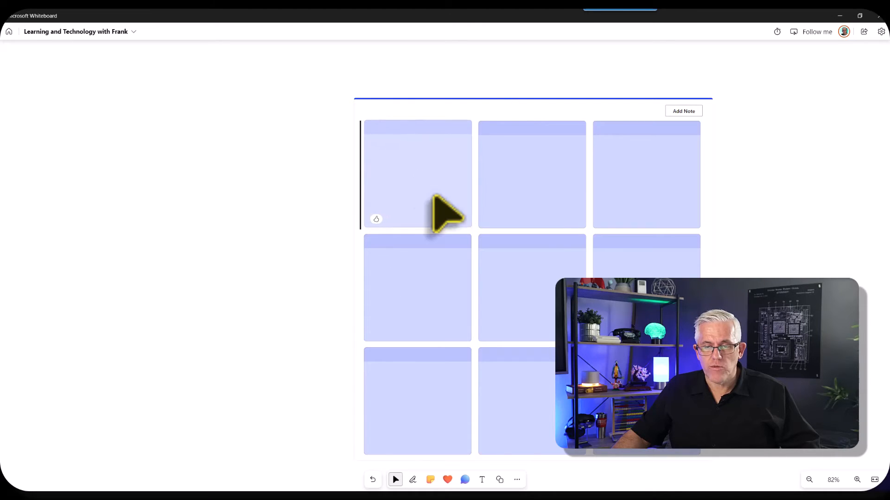
pyautogui.click(226, 277)
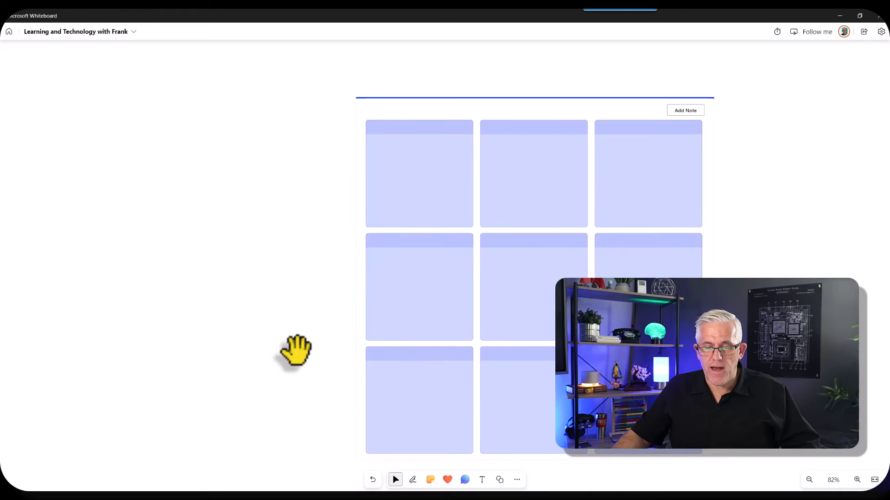
# Step: Select the whole blue-violet note grid and delete it from the canvas
pyautogui.scroll(2, 297, 350)
pyautogui.scroll(-5, 296, 350)
pyautogui.scroll(-2, 296, 350)
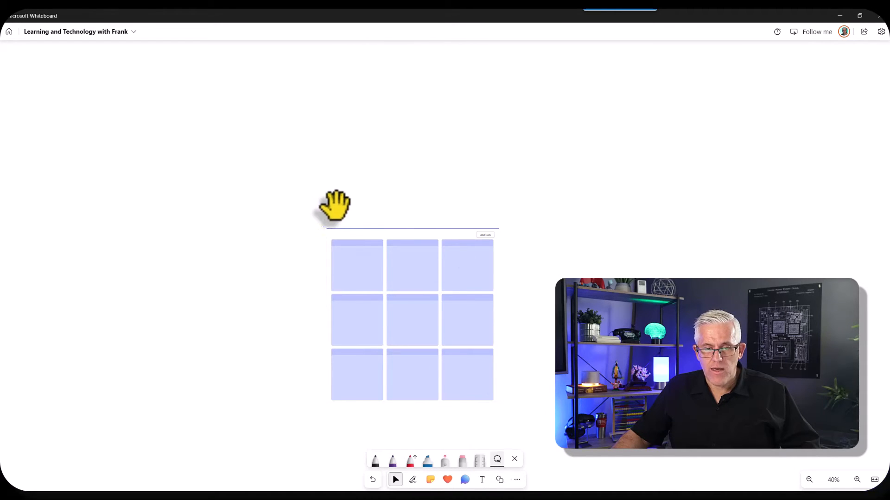
pyautogui.moveTo(335, 206)
pyautogui.mouseDown()
pyautogui.moveTo(413, 437)
pyautogui.moveTo(479, 209)
pyautogui.moveTo(378, 186)
pyautogui.mouseUp()
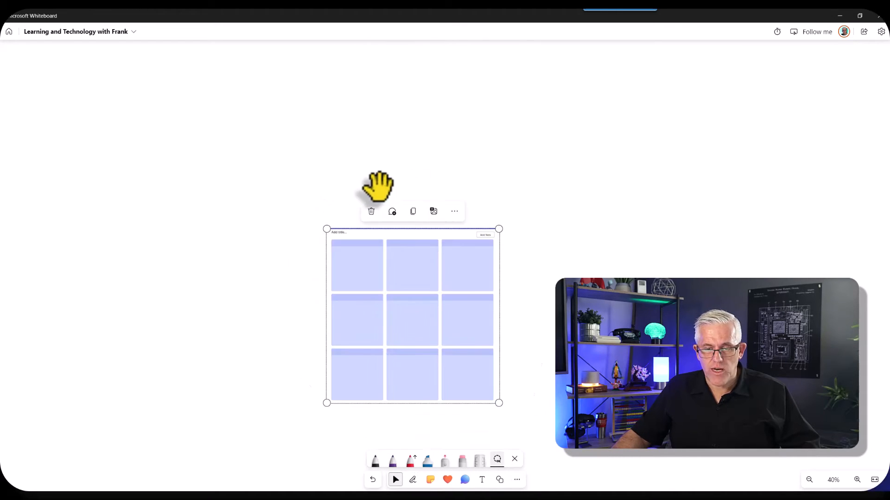
pyautogui.click(371, 212)
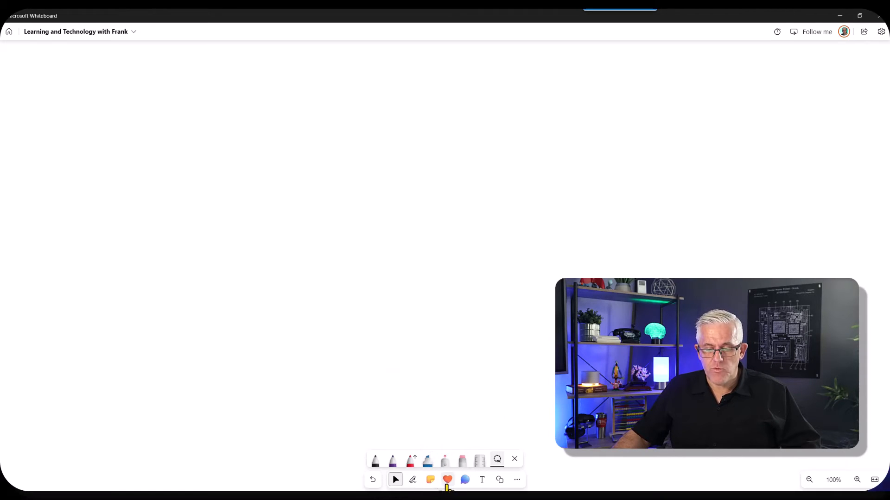
# Step: Insert an orange note grid on the canvas and deselect it
pyautogui.click(431, 479)
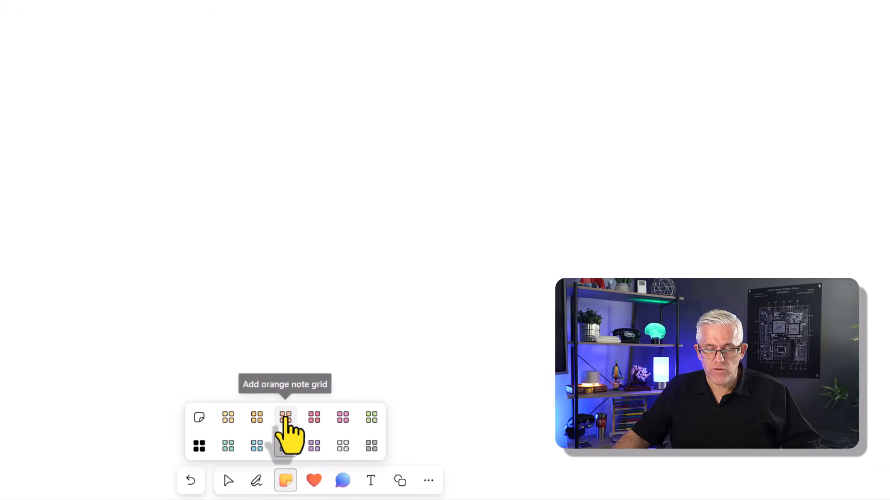
pyautogui.moveTo(283, 419); pyautogui.dragTo(298, 250)
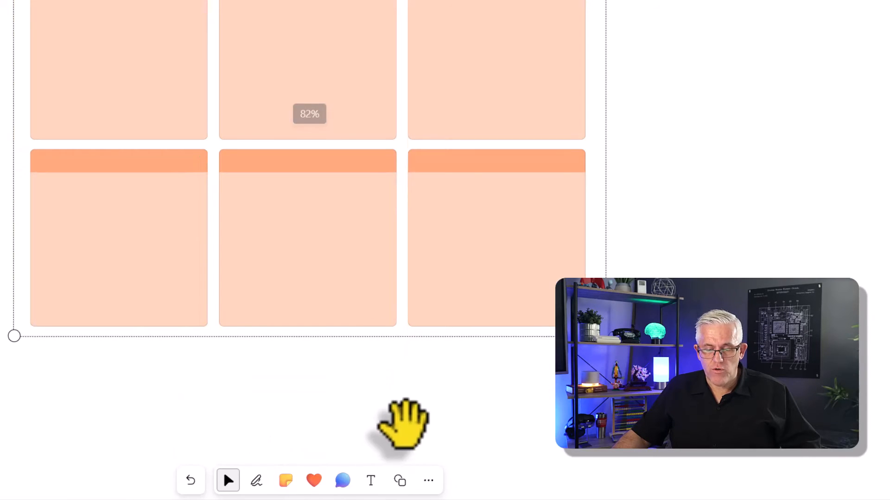
pyautogui.click(402, 422)
# Step: Place a heart reaction on the upper-right note of the orange grid and a shocked-face reaction on the lower-left note
pyautogui.click(314, 484)
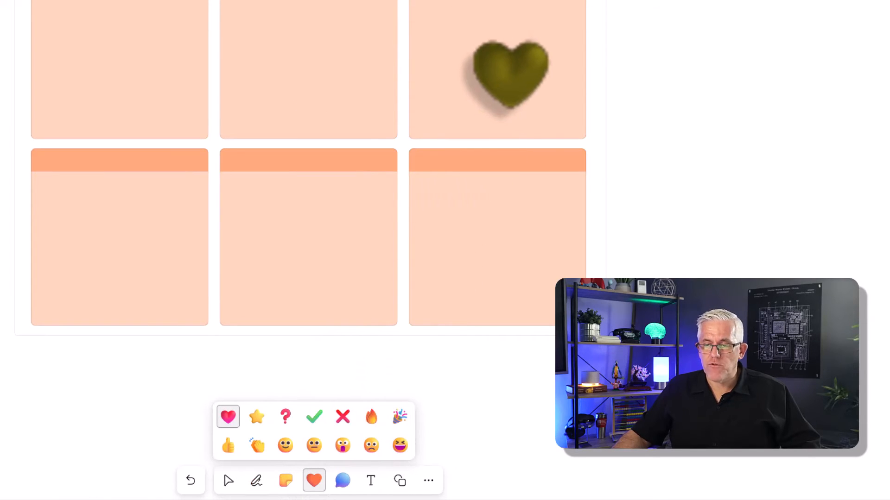
pyautogui.click(484, 67)
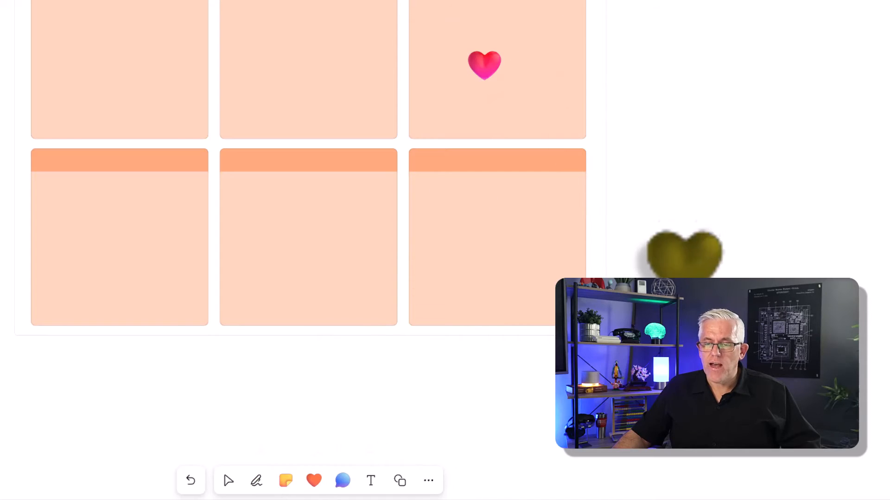
pyautogui.doubleClick(319, 487)
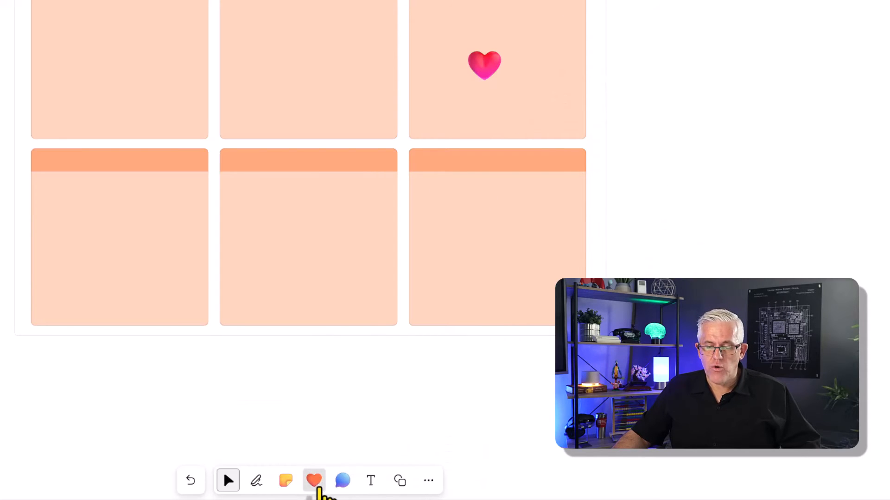
pyautogui.click(319, 487)
pyautogui.click(342, 446)
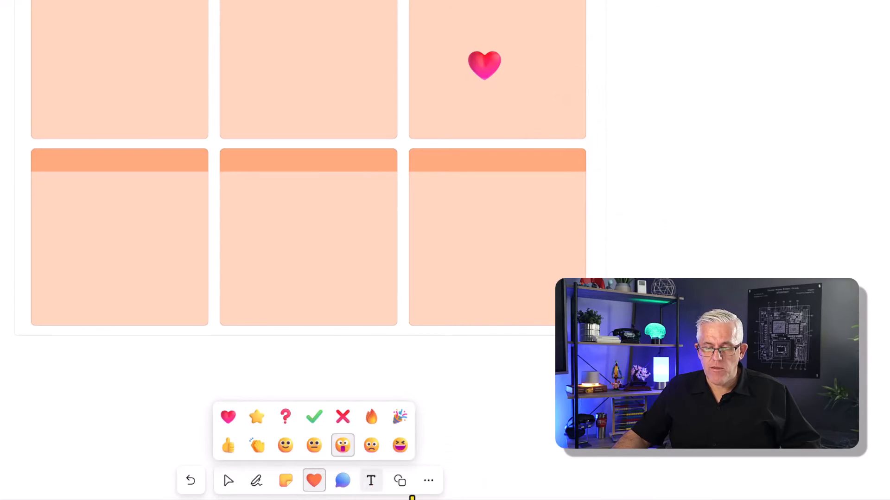
pyautogui.click(132, 242)
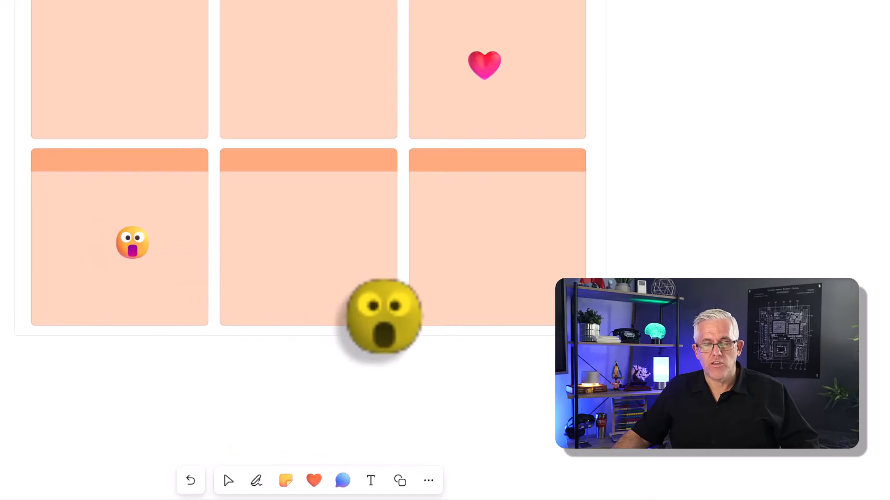
# Step: Move the shocked-face and heart reactions to the lower-right corners of their notes and deselect them
pyautogui.click(314, 481)
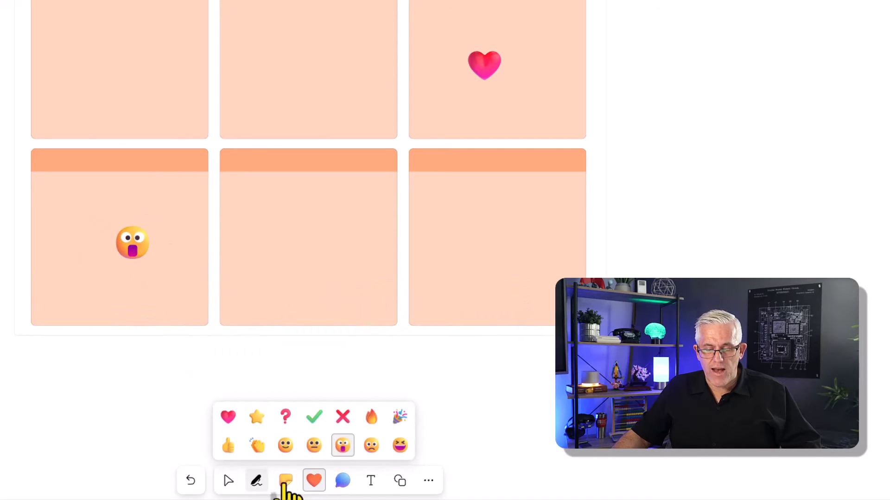
pyautogui.click(227, 480)
pyautogui.click(132, 241)
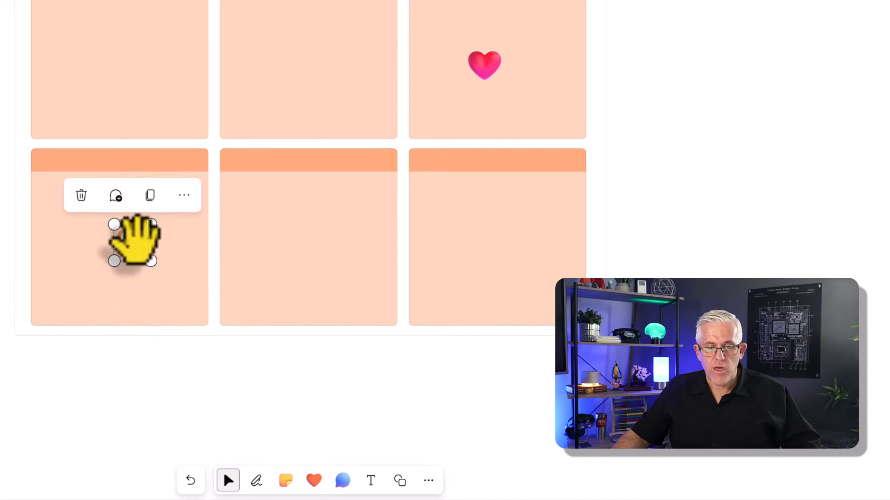
pyautogui.moveTo(133, 238); pyautogui.dragTo(188, 297)
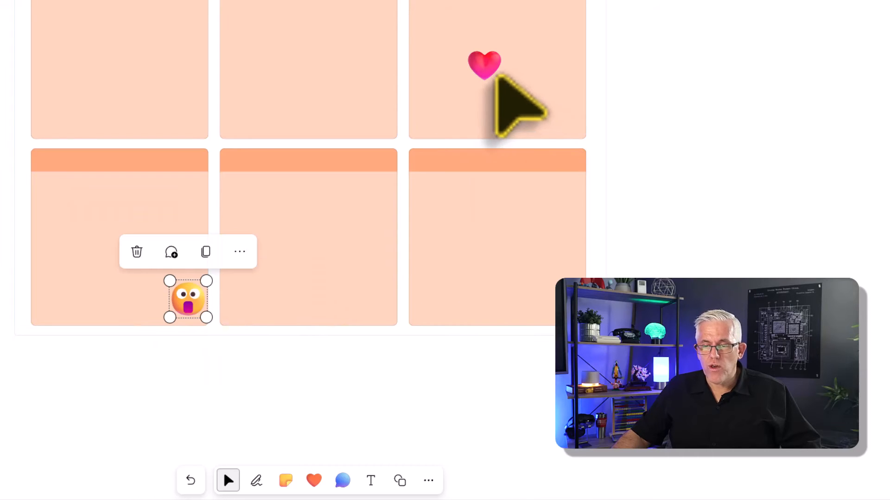
pyautogui.moveTo(486, 70); pyautogui.dragTo(560, 111)
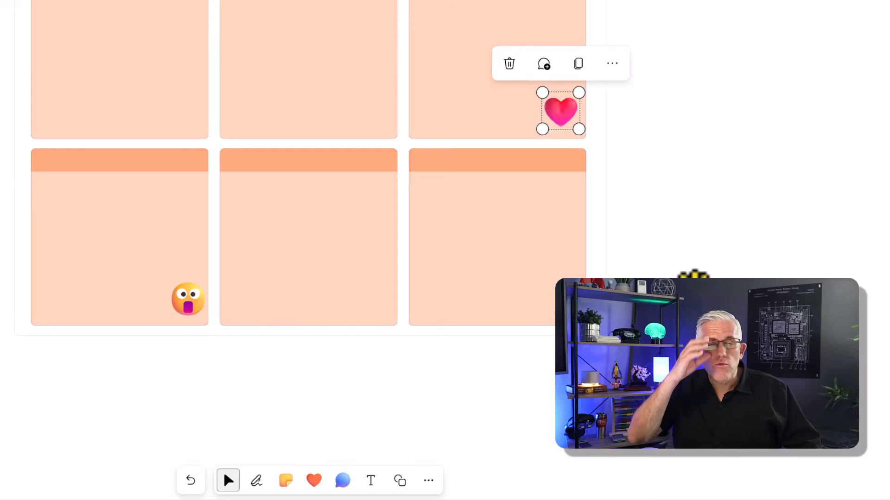
pyautogui.click(691, 296)
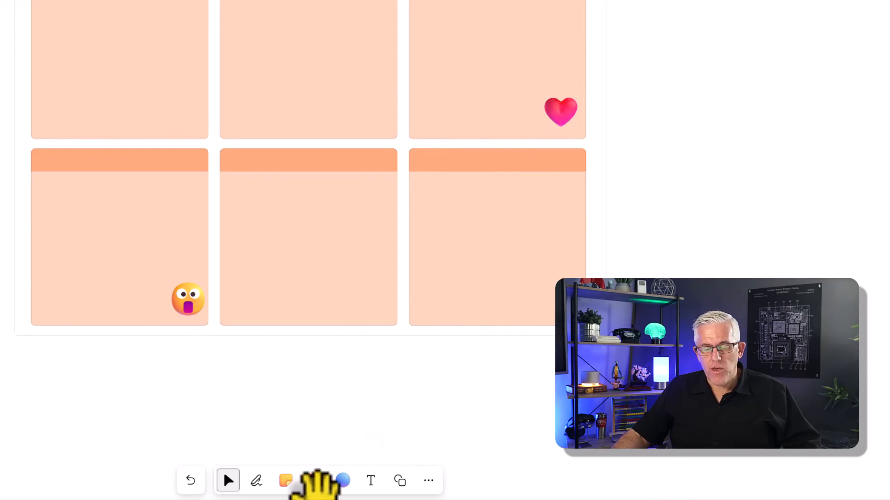
# Step: Add the comment "Shocking" to the lower-left orange note and post it
pyautogui.click(345, 486)
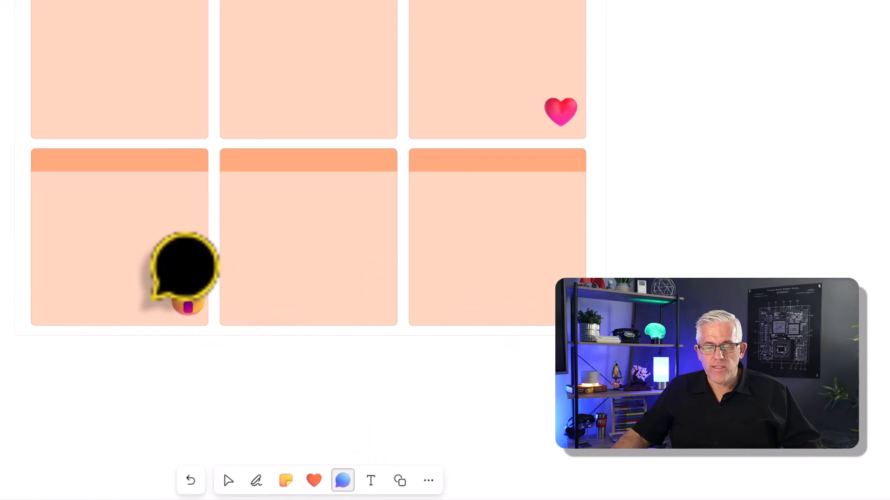
pyautogui.click(148, 237)
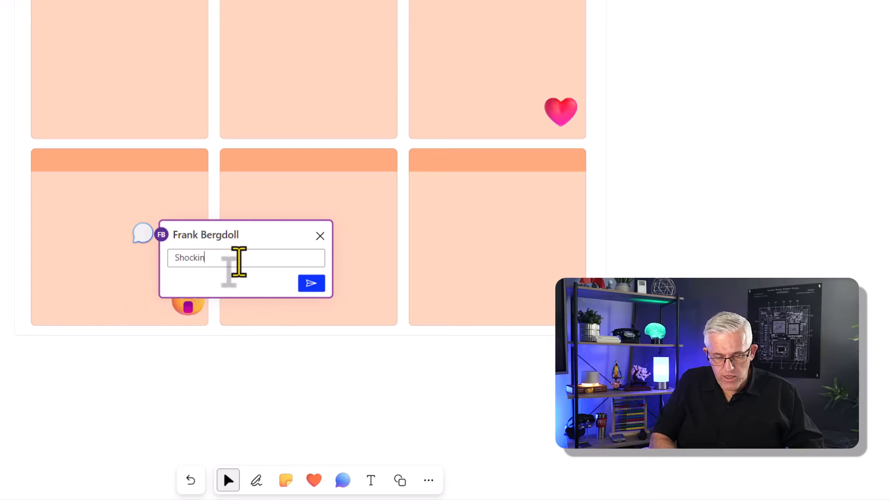
pyautogui.click(311, 284)
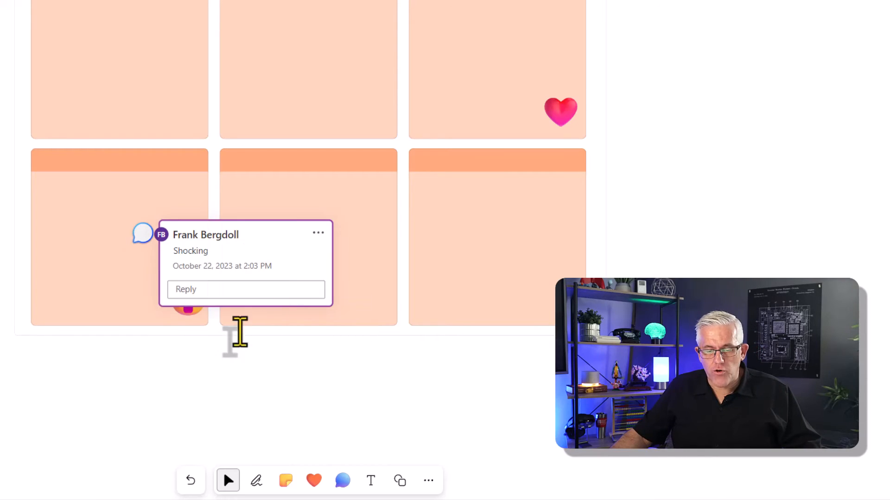
# Step: Reopen the "Shocking" comment, and move its marker just above the shocked-face reaction on the lower-left note
pyautogui.click(143, 347)
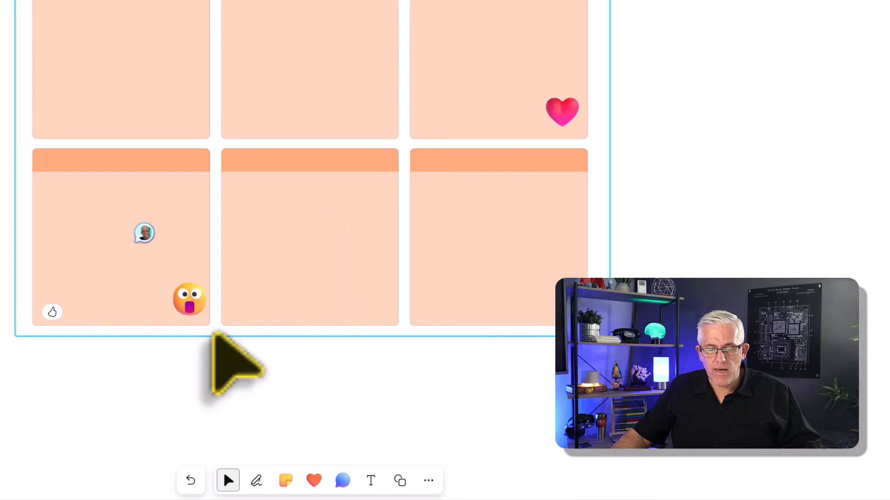
pyautogui.click(204, 317)
pyautogui.click(144, 233)
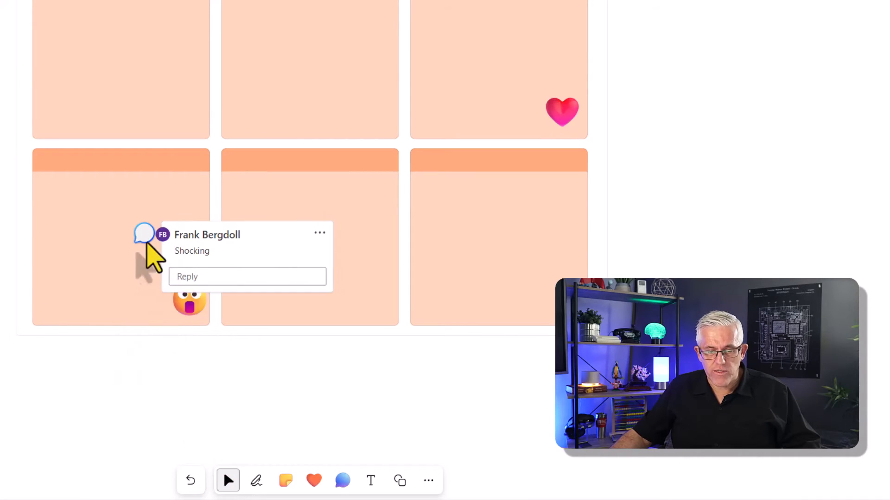
pyautogui.click(144, 233)
pyautogui.click(183, 248)
pyautogui.click(147, 236)
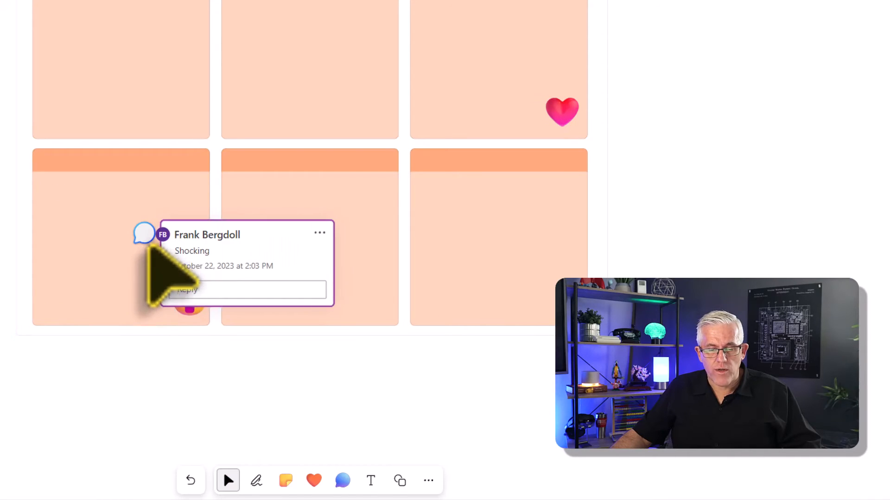
pyautogui.moveTo(145, 236); pyautogui.dragTo(218, 280)
pyautogui.click(204, 374)
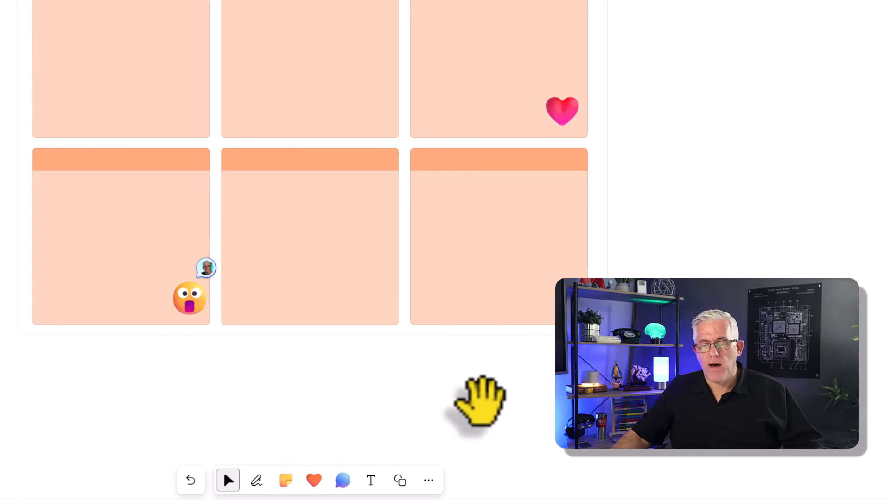
# Step: Examine the whiteboard's setting for showing note authors, and discard the empty new comment
pyautogui.click(342, 480)
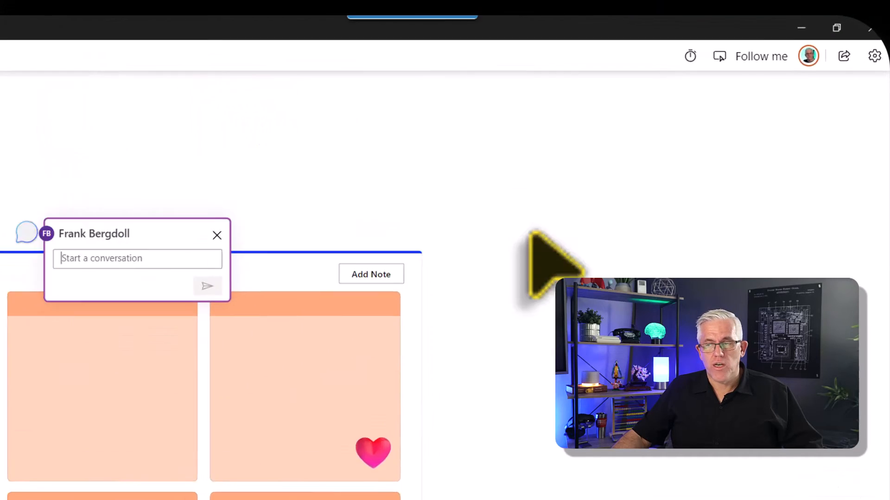
pyautogui.click(873, 55)
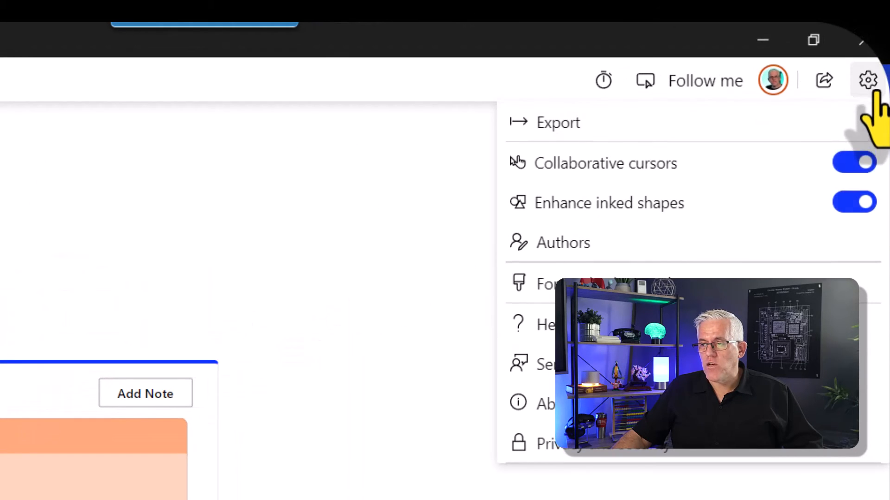
pyautogui.click(583, 254)
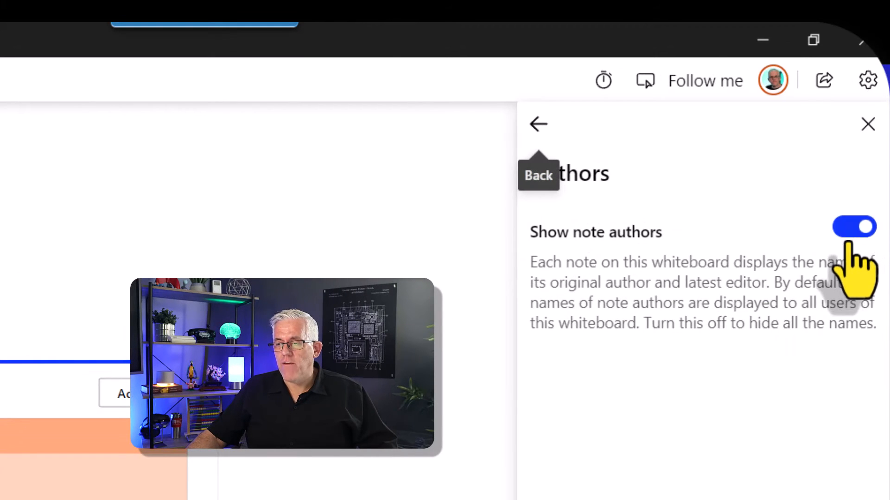
pyautogui.click(539, 124)
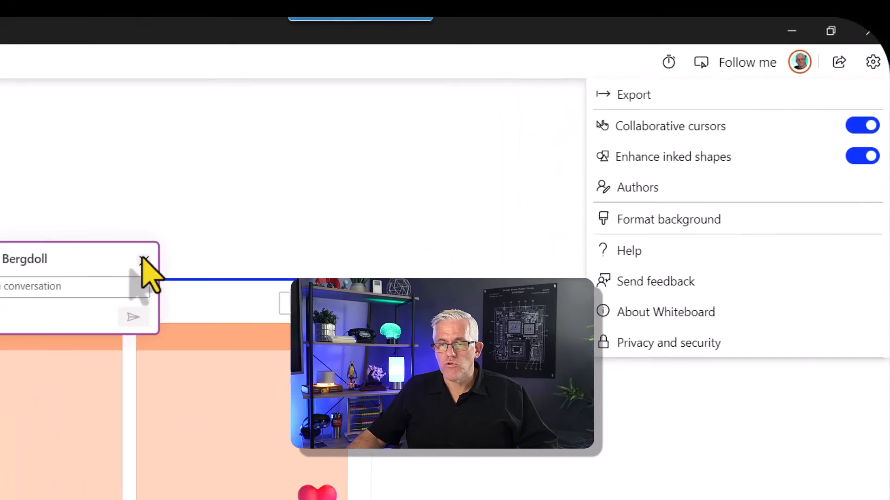
pyautogui.click(143, 258)
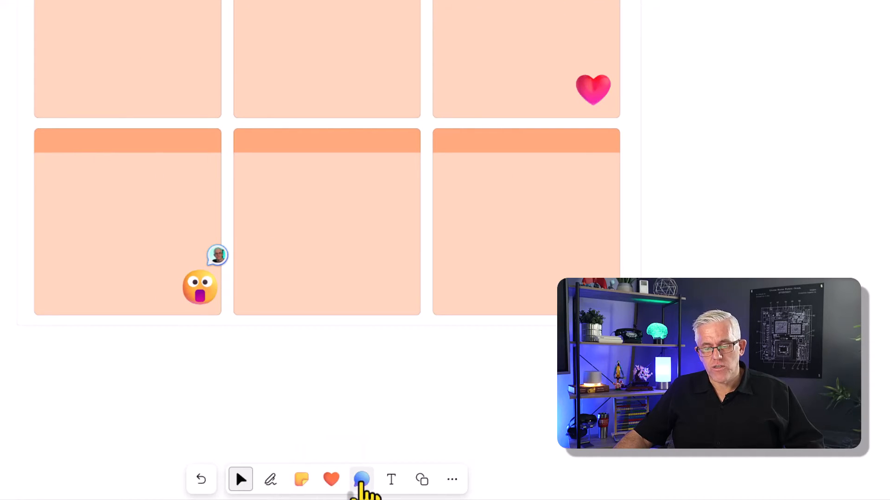
# Step: Add the text "Hello World" to the empty canvas area below the orange note grid
pyautogui.click(392, 480)
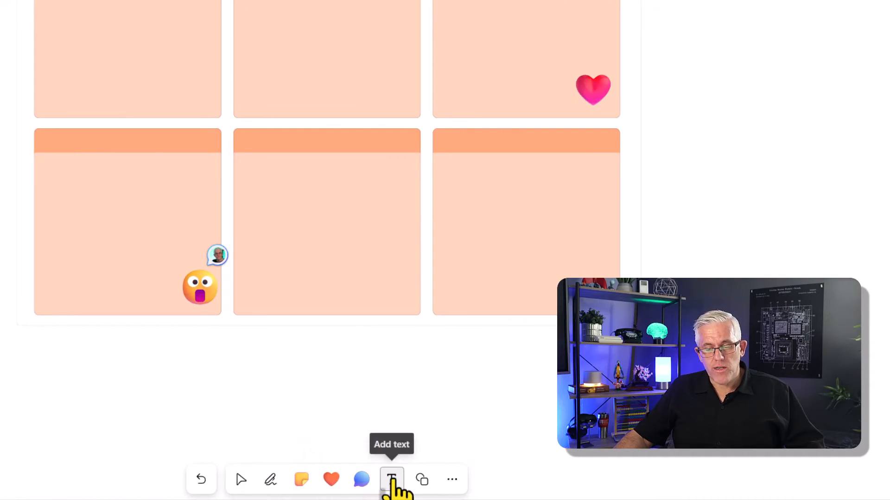
pyautogui.click(199, 359)
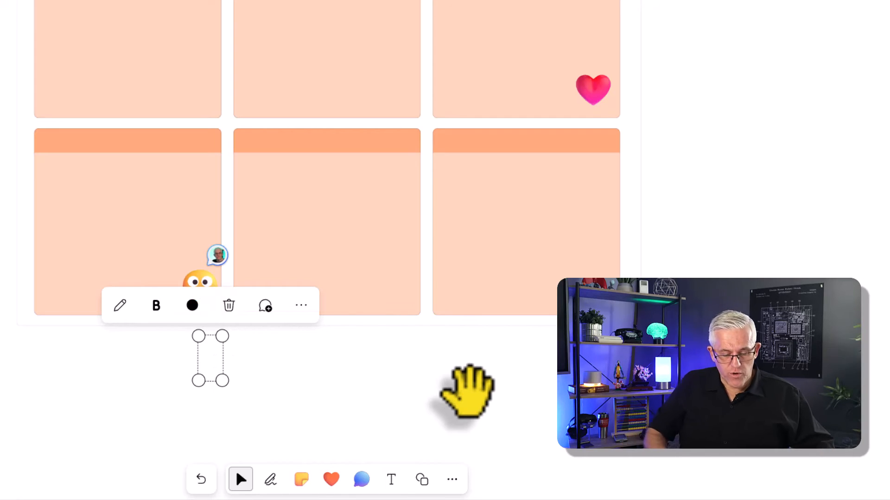
pyautogui.write('Hello ')
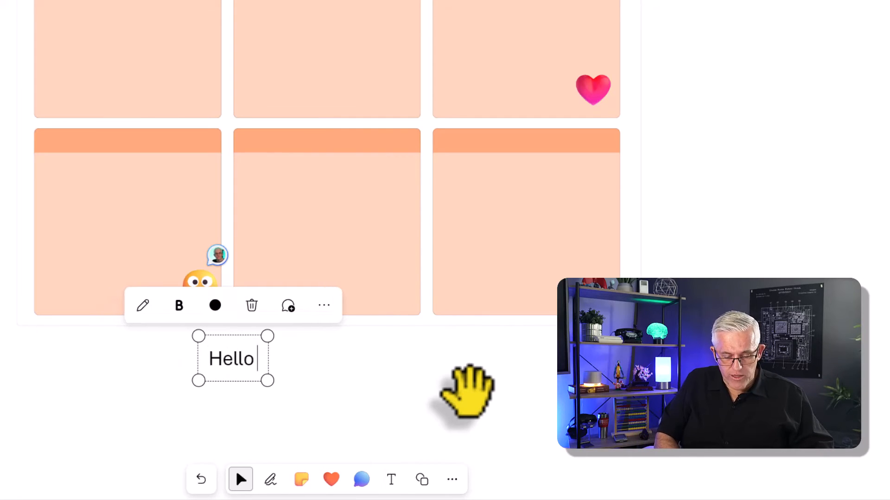
pyautogui.write('World')
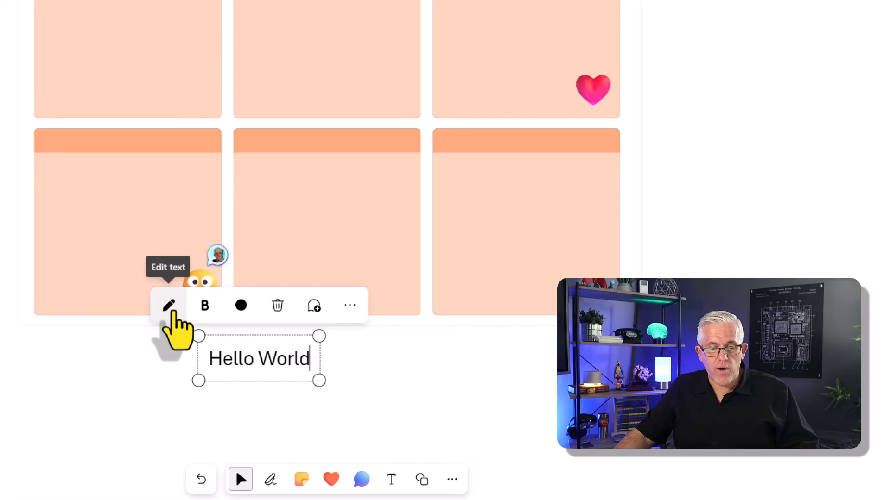
# Step: Format the whole "Hello World" text as italic and underlined
pyautogui.click(204, 307)
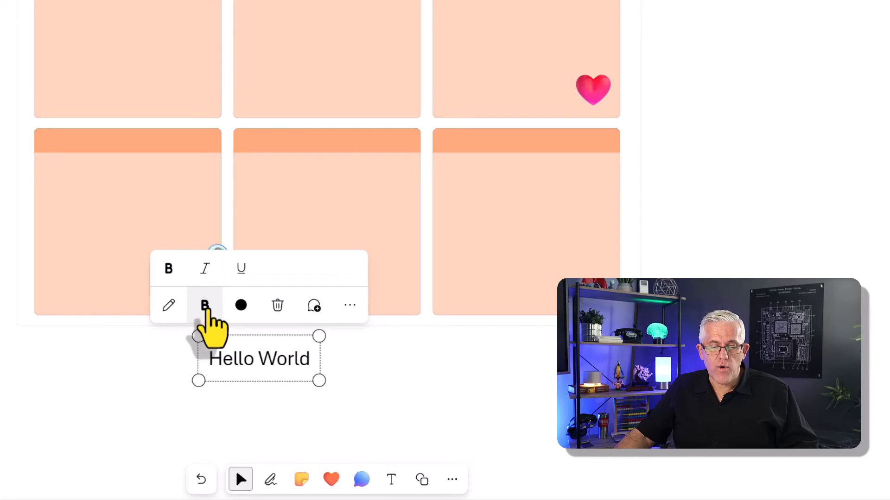
pyautogui.click(255, 359)
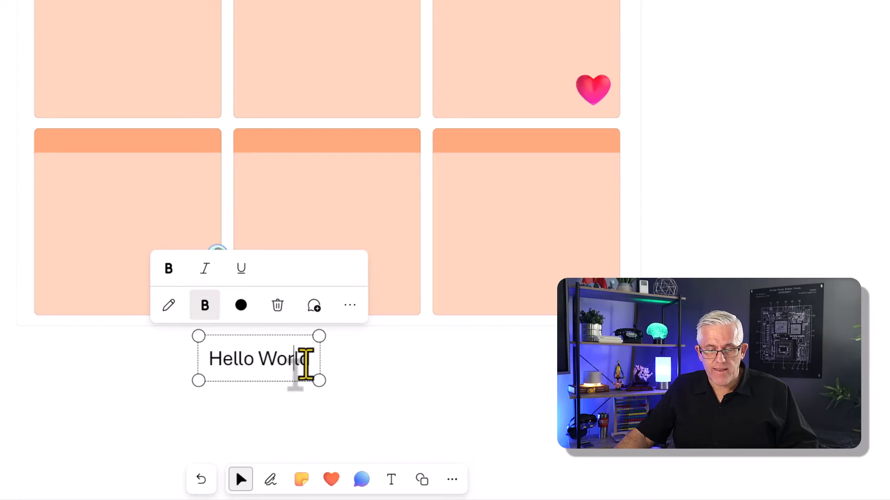
pyautogui.moveTo(307, 359); pyautogui.dragTo(195, 364)
pyautogui.click(200, 315)
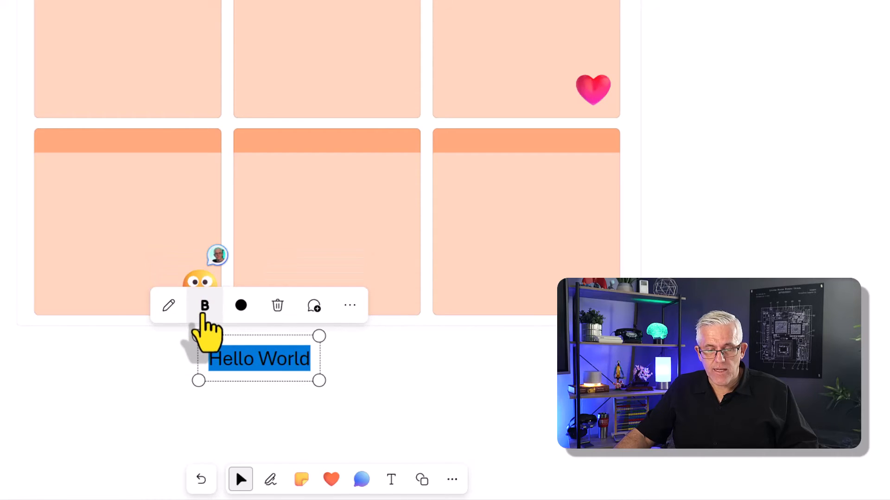
pyautogui.click(203, 313)
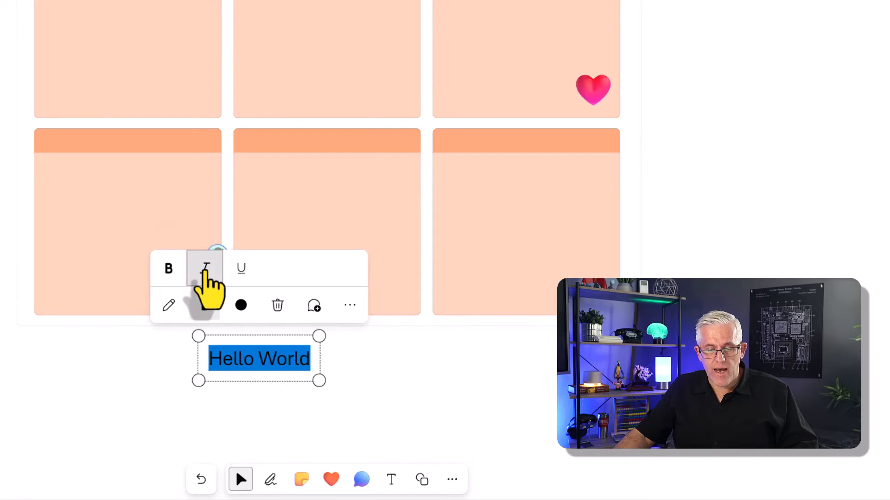
pyautogui.click(205, 270)
pyautogui.click(244, 273)
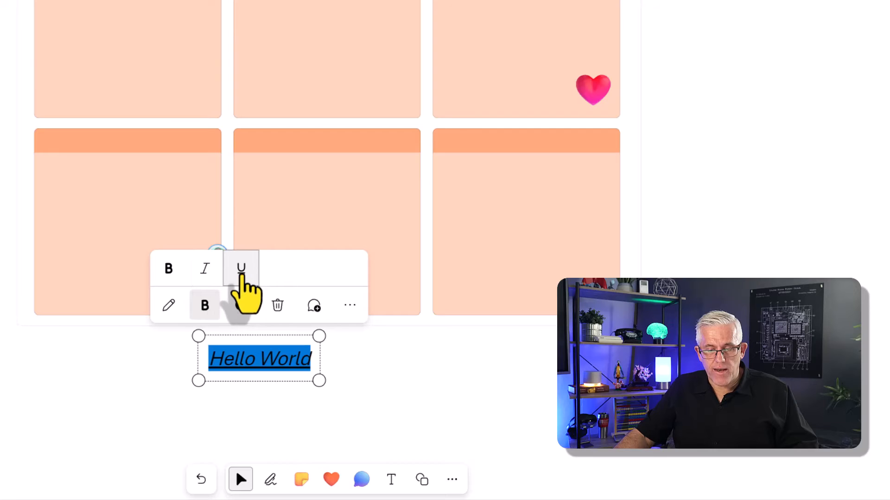
# Step: Set the "Hello World" text colour to dark purple and deselect the text
pyautogui.click(238, 317)
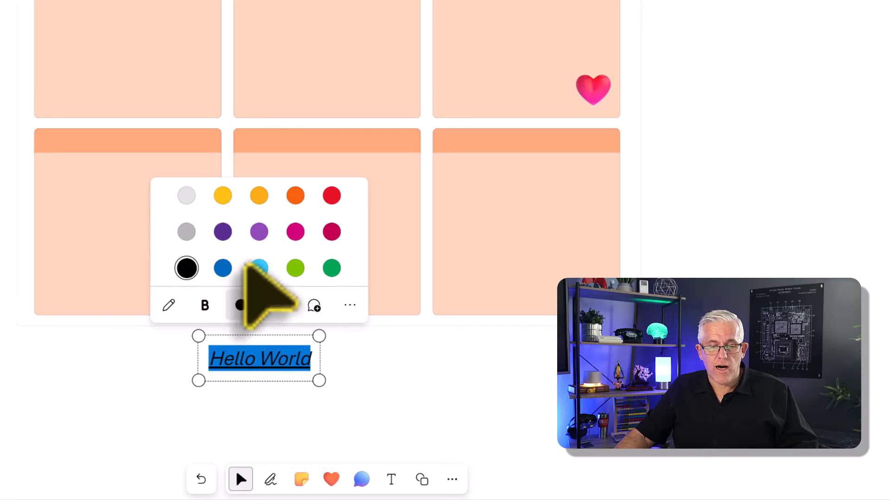
pyautogui.click(222, 231)
pyautogui.click(450, 376)
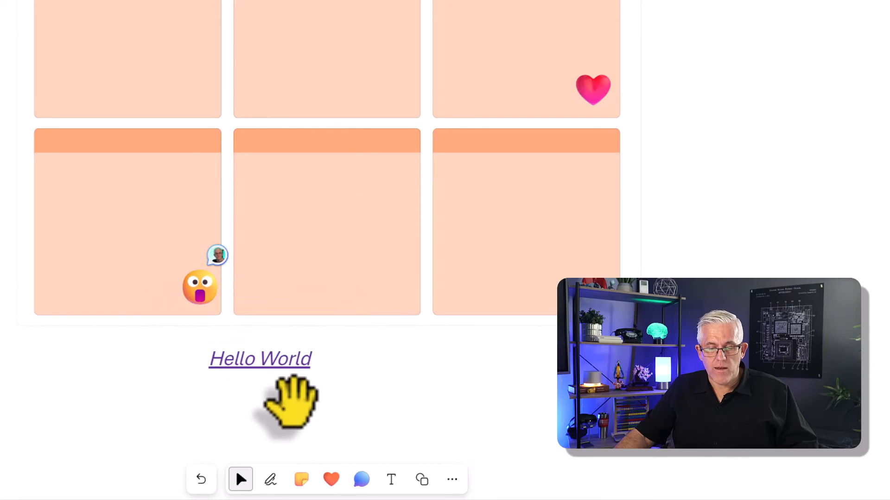
# Step: Display the additional options for the "Hello World" text, and move the text above the middle of the note grid
pyautogui.click(305, 378)
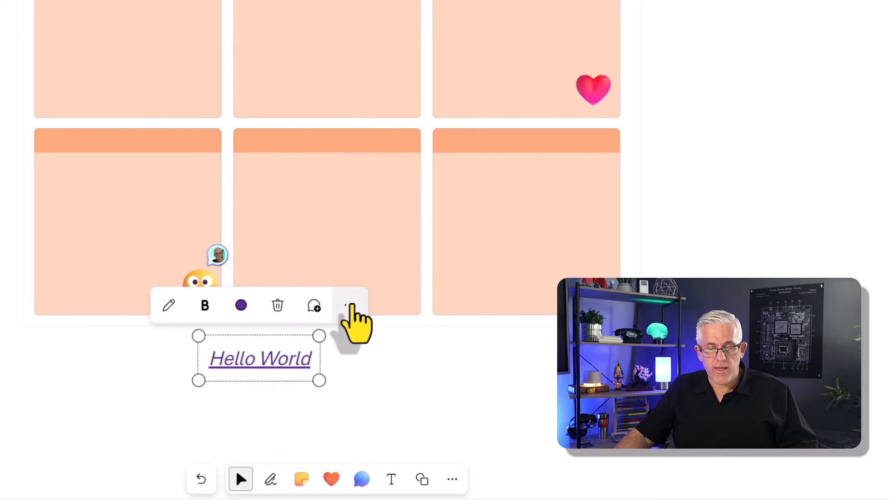
pyautogui.click(351, 305)
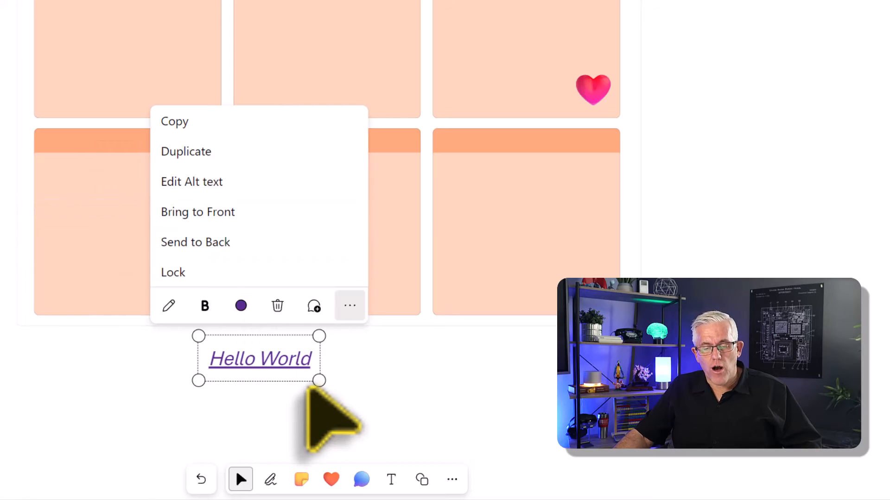
pyautogui.click(264, 394)
pyautogui.moveTo(356, 382); pyautogui.dragTo(431, 118)
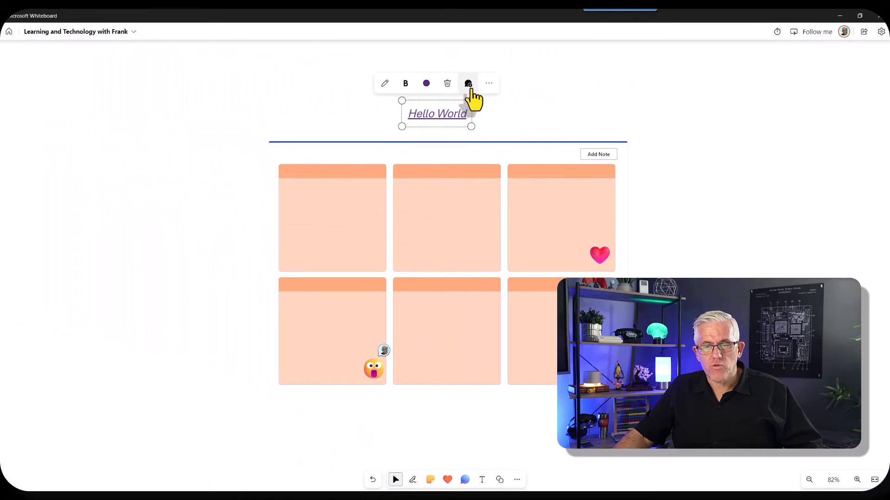
# Step: Lock the "Hello World" text in place above the note grid and deselect it
pyautogui.click(489, 85)
pyautogui.click(492, 189)
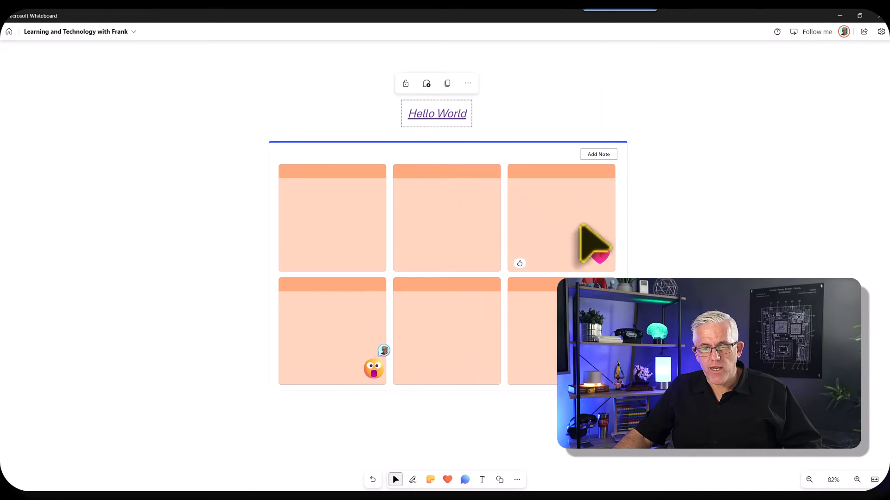
pyautogui.click(645, 265)
# Step: Try to move the locked "Hello World" text to another place on the canvas
pyautogui.moveTo(668, 157); pyautogui.dragTo(704, 201)
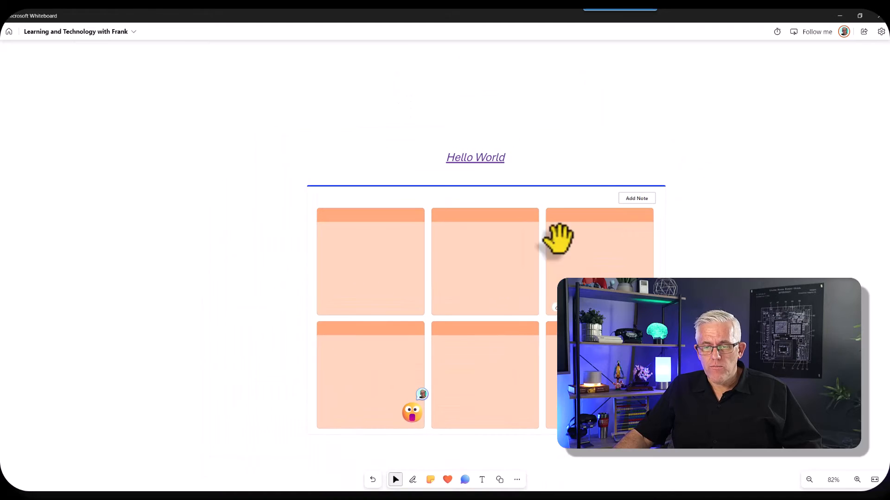
pyautogui.click(493, 269)
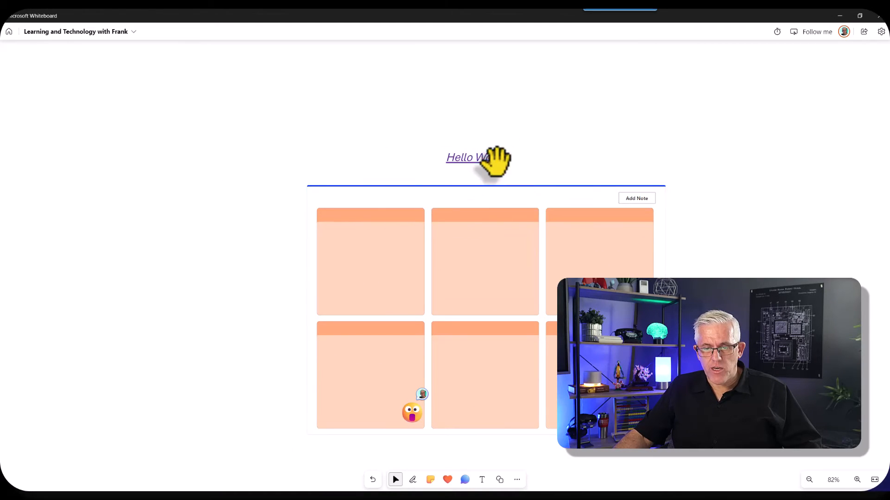
pyautogui.moveTo(495, 160); pyautogui.dragTo(438, 147)
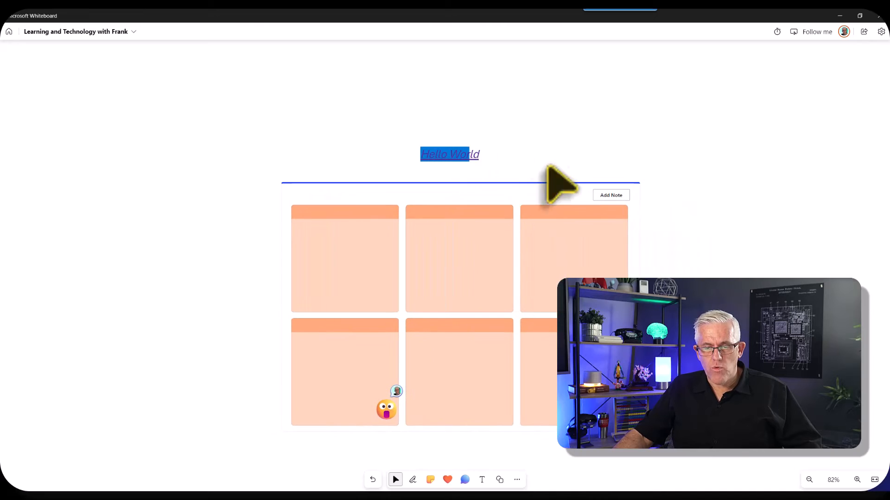
pyautogui.rightClick(466, 162)
pyautogui.click(480, 125)
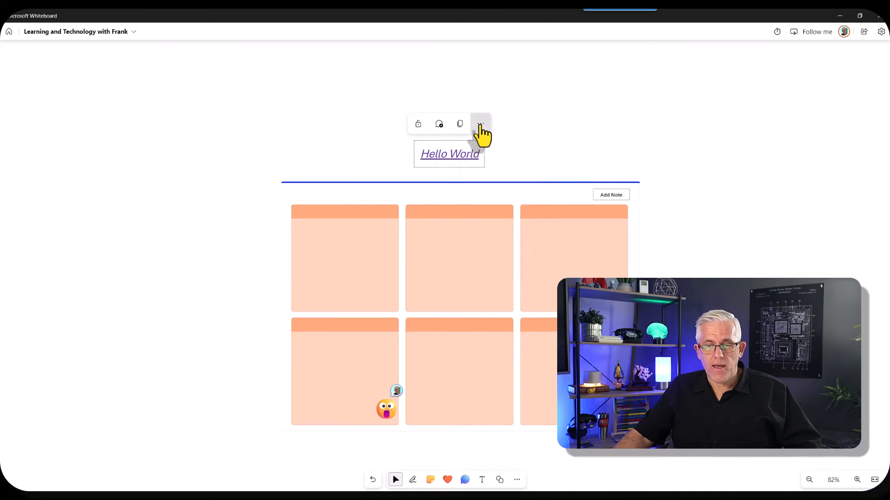
pyautogui.moveTo(476, 163); pyautogui.dragTo(515, 144)
pyautogui.click(503, 153)
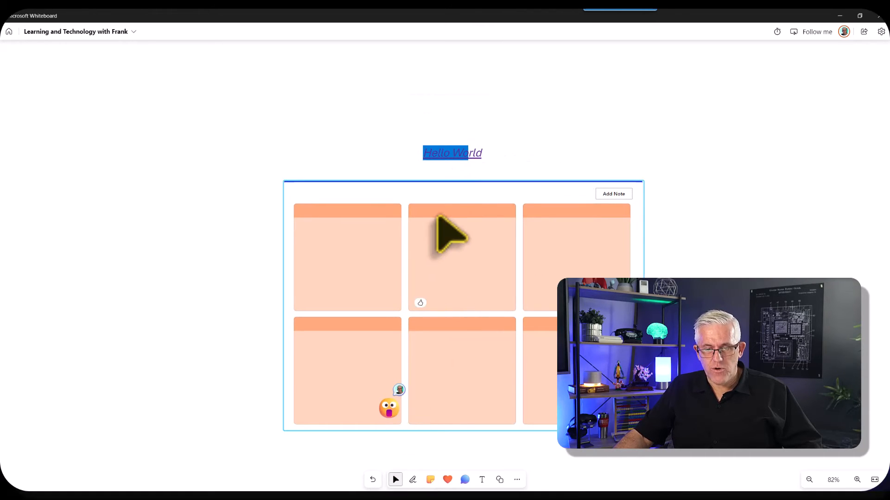
pyautogui.click(458, 164)
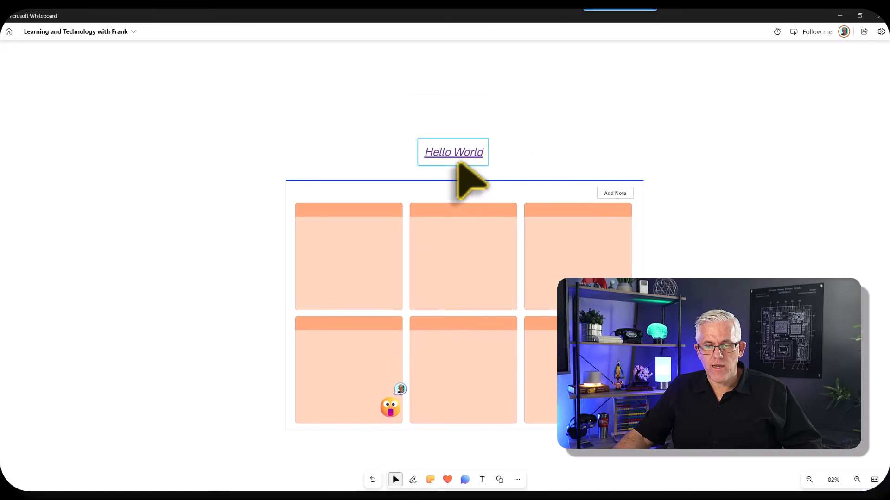
# Step: Examine the options available for the locked "Hello World" text, including unlocking and duplicating, and deselect it
pyautogui.rightClick(480, 157)
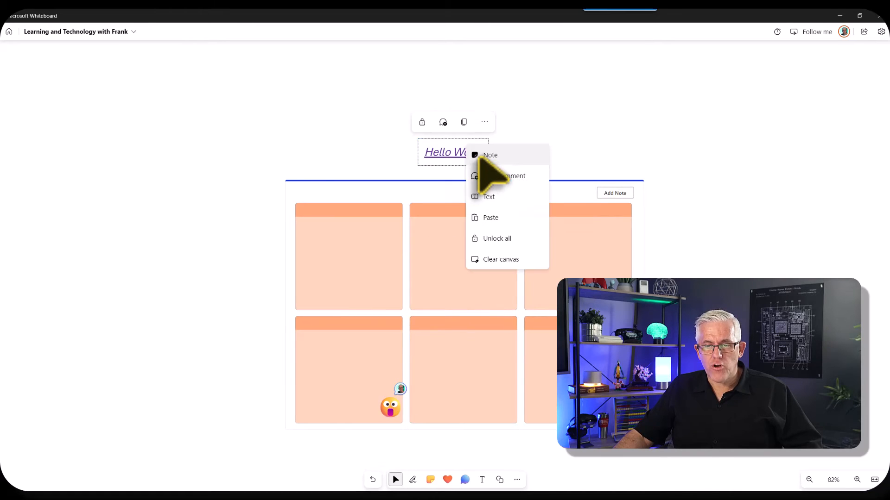
pyautogui.click(485, 124)
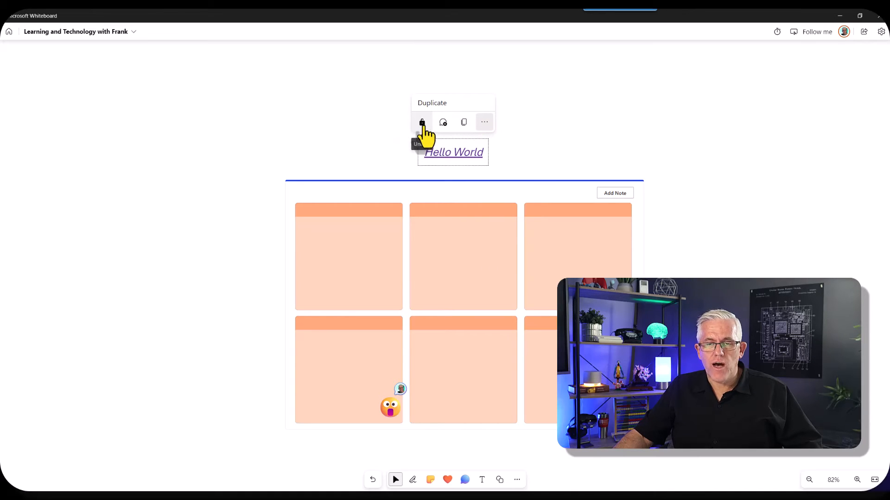
pyautogui.click(537, 135)
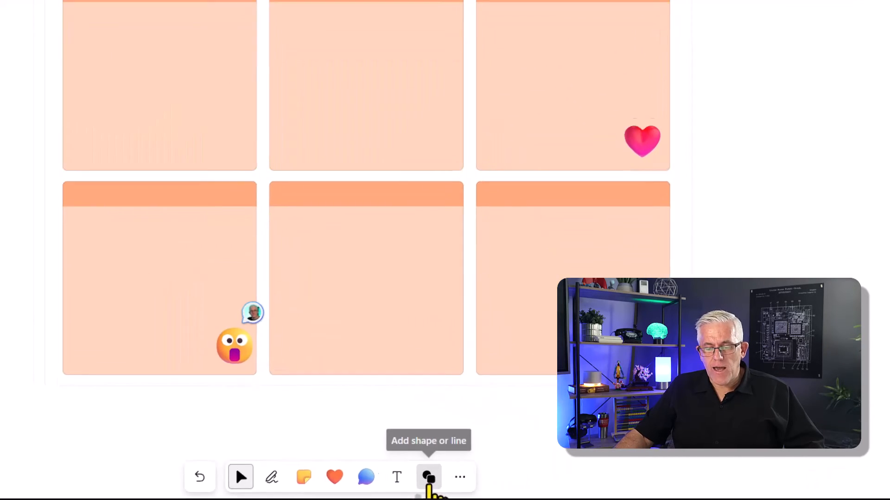
# Step: Insert a pentagon shape beside the "Hello World" text, above the note grid's upper-right corner, and enlarge it
pyautogui.click(428, 479)
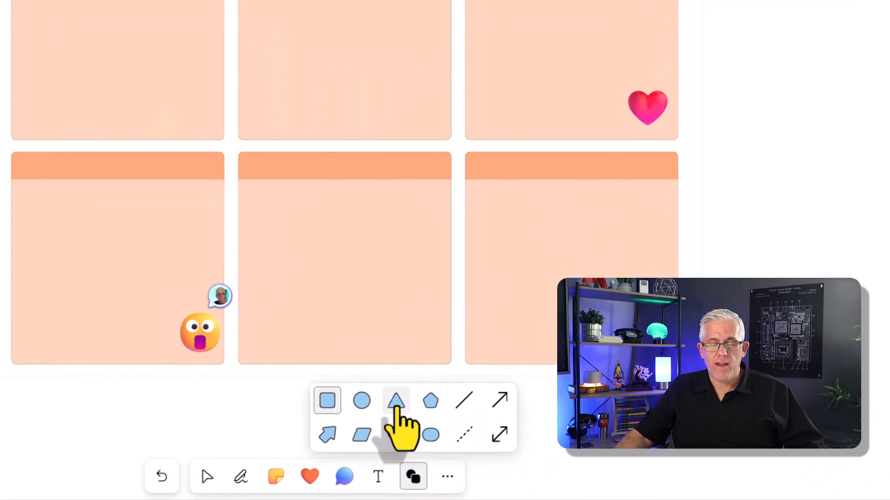
pyautogui.click(429, 401)
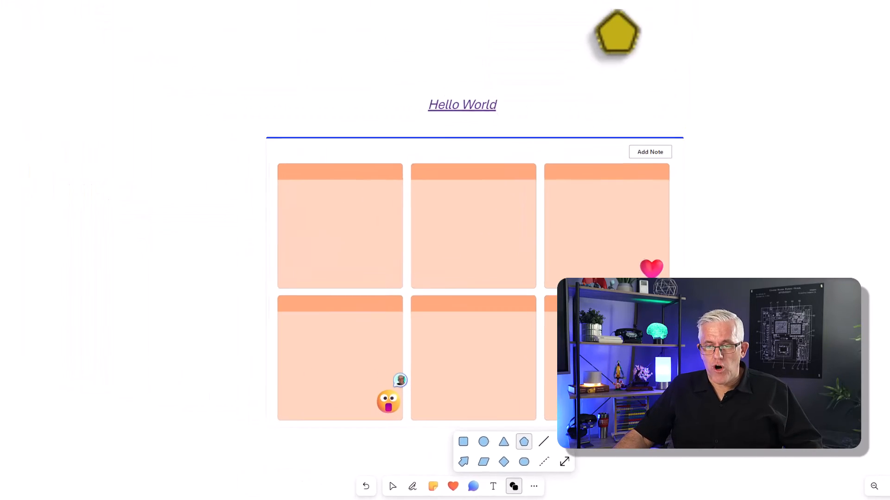
pyautogui.click(572, 67)
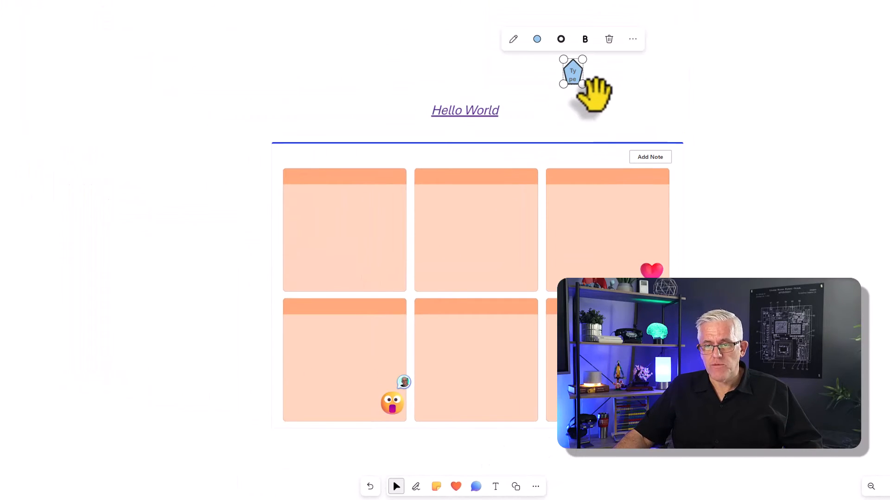
pyautogui.moveTo(596, 87); pyautogui.dragTo(636, 137)
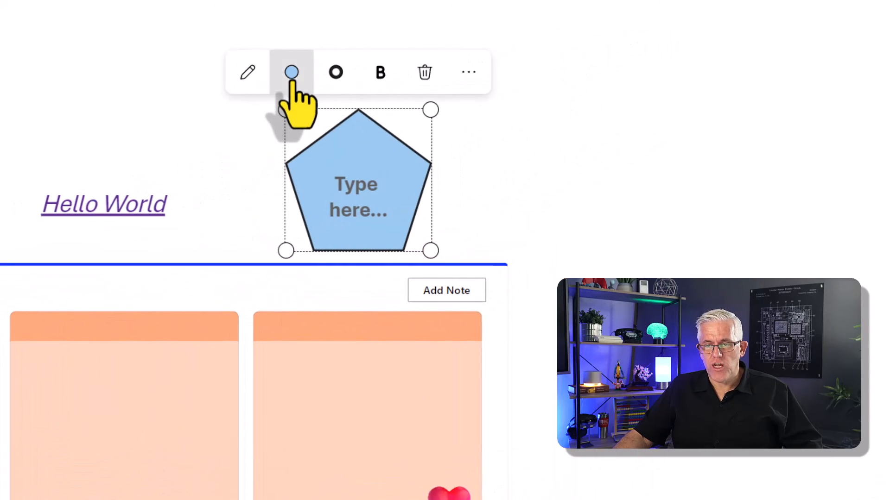
# Step: Fill the pentagon with light purple and give it a red outline
pyautogui.click(429, 56)
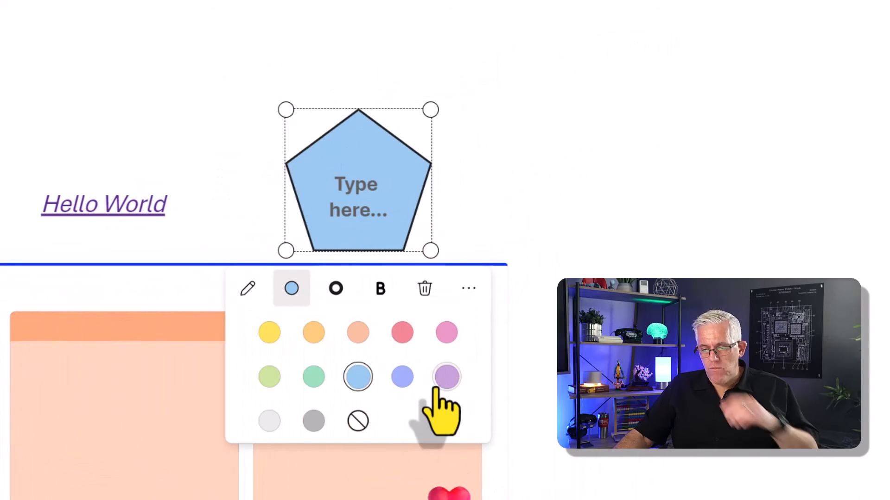
pyautogui.click(446, 375)
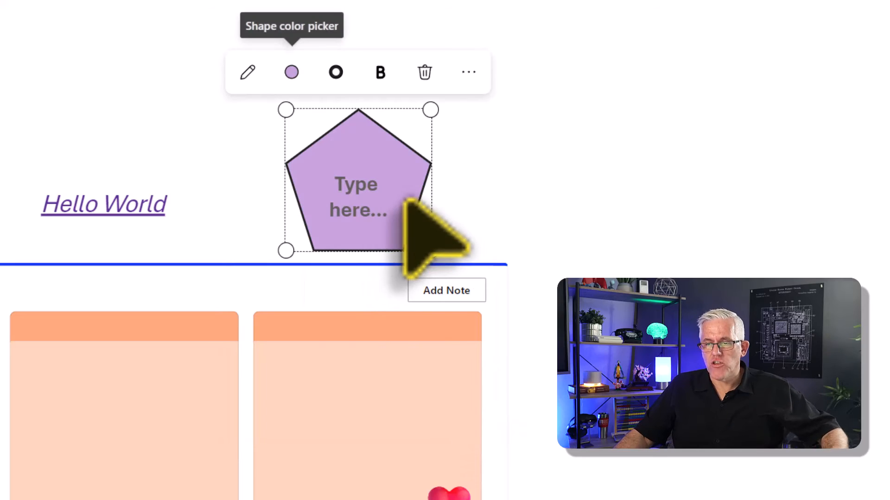
pyautogui.click(336, 74)
pyautogui.click(404, 334)
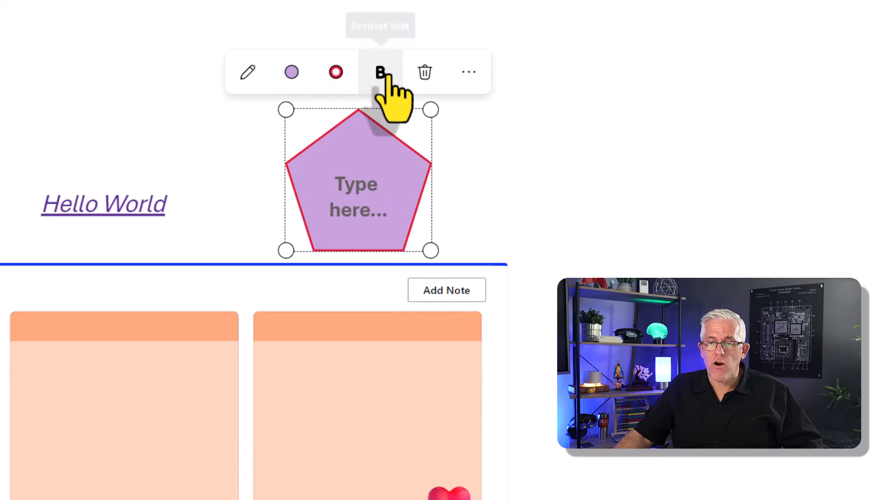
# Step: Display the pentagon's additional options, and set its outline colour to black
pyautogui.click(468, 72)
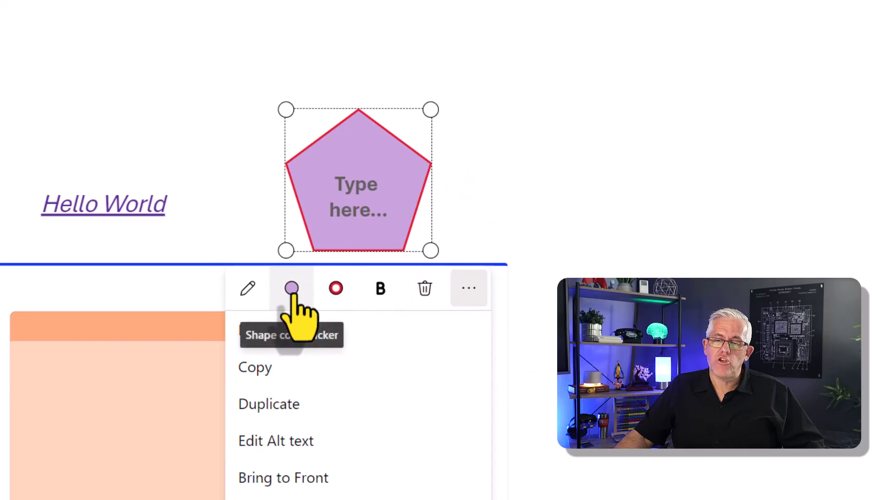
pyautogui.click(336, 290)
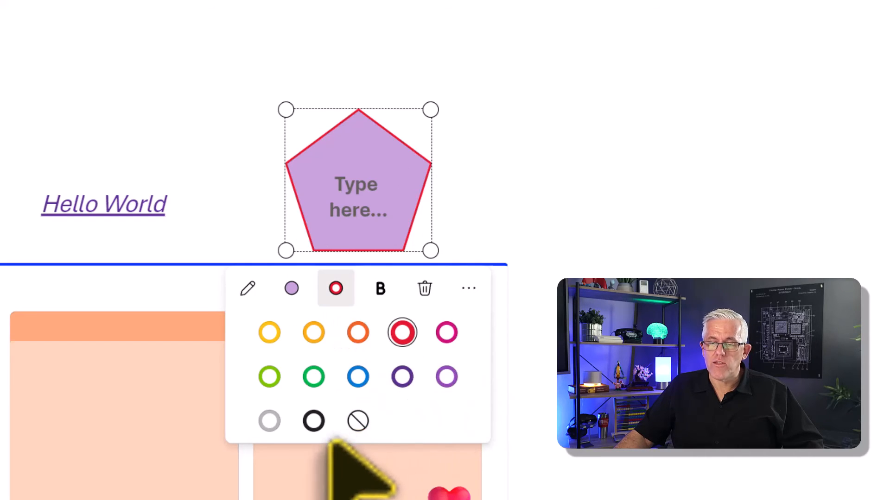
pyautogui.click(315, 421)
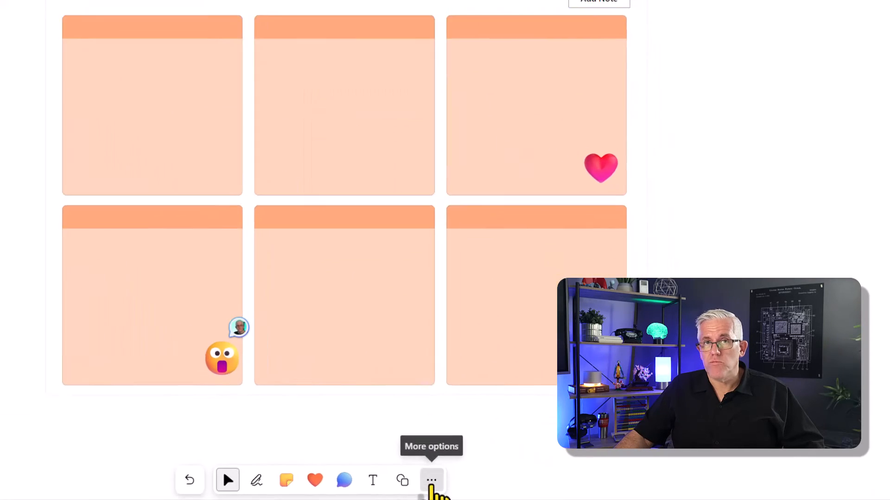
# Step: Preview the Brainstorm workshop template from the Workshops category and add it to the whiteboard
pyautogui.click(532, 487)
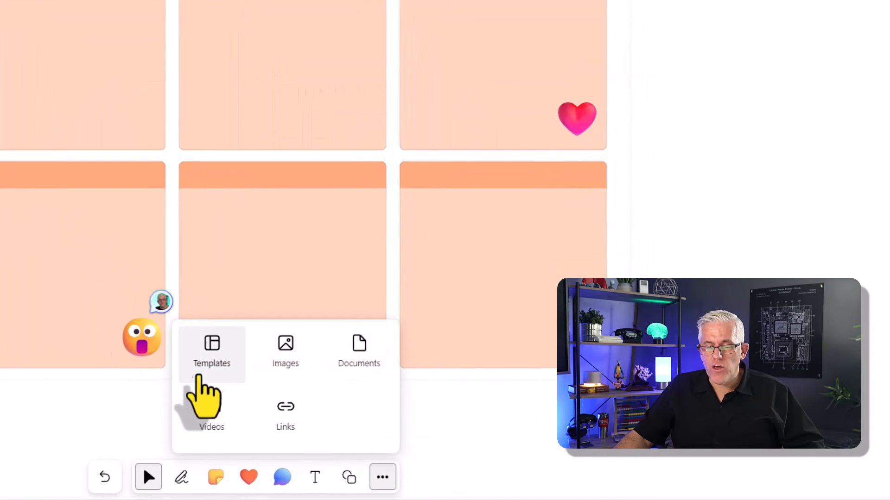
pyautogui.click(211, 356)
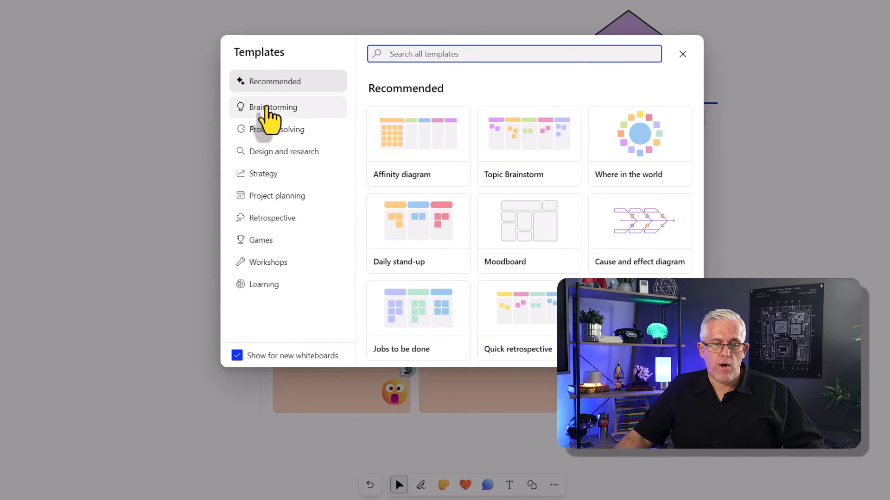
pyautogui.click(273, 262)
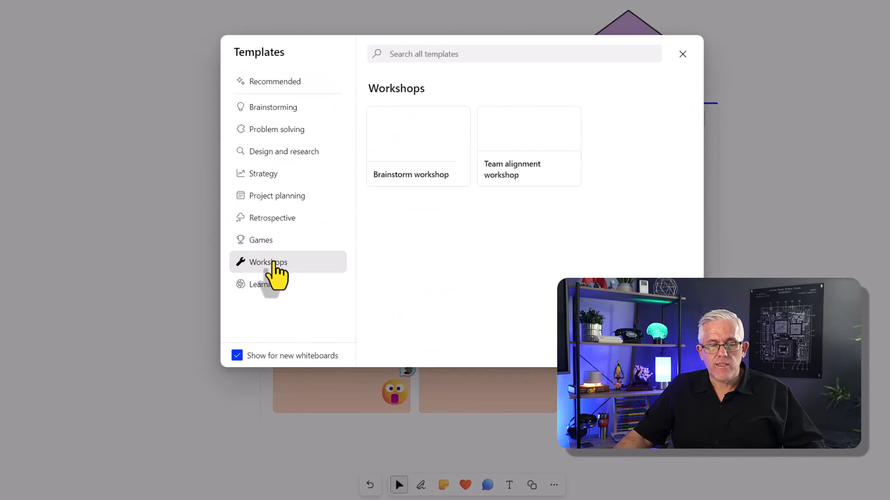
pyautogui.moveTo(423, 129)
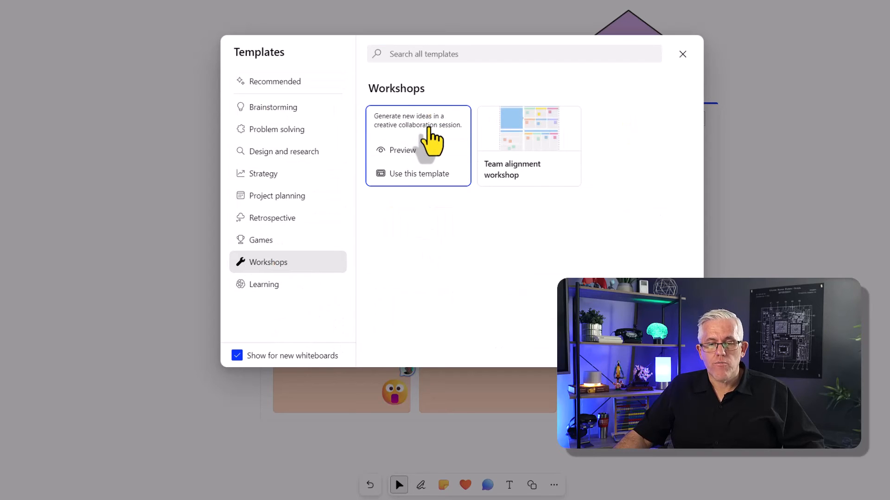
pyautogui.click(408, 152)
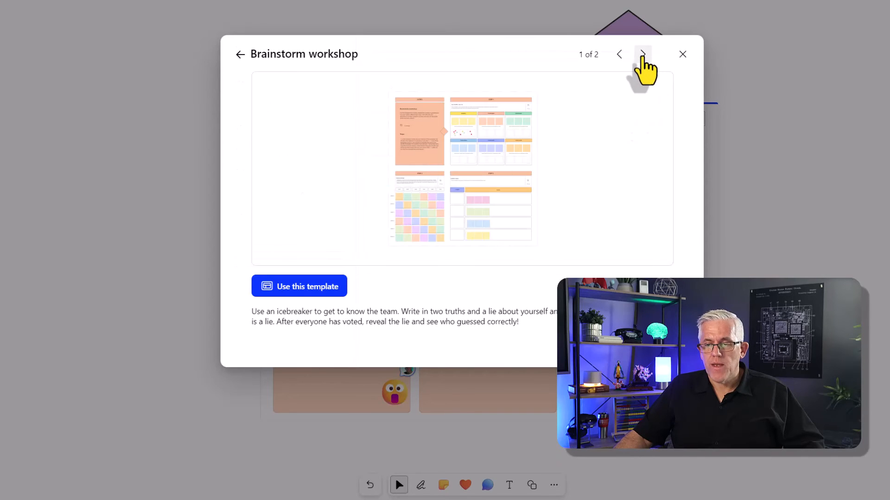
pyautogui.click(643, 55)
pyautogui.click(619, 54)
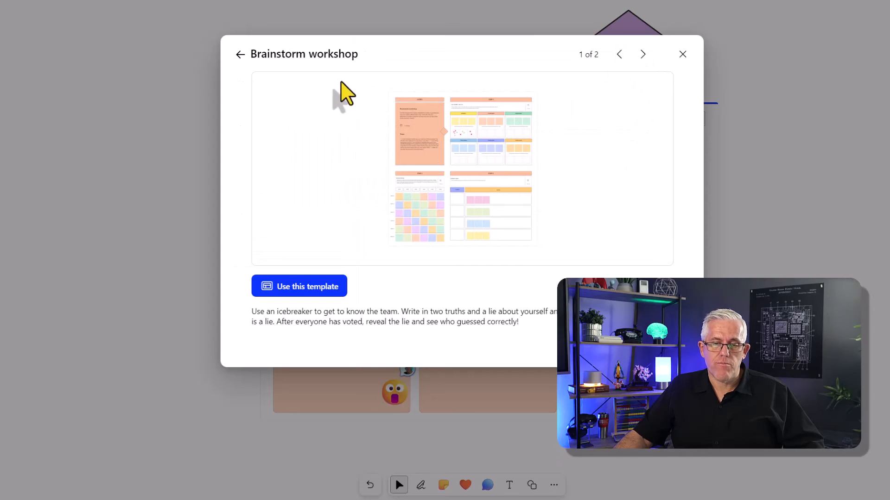
pyautogui.click(327, 286)
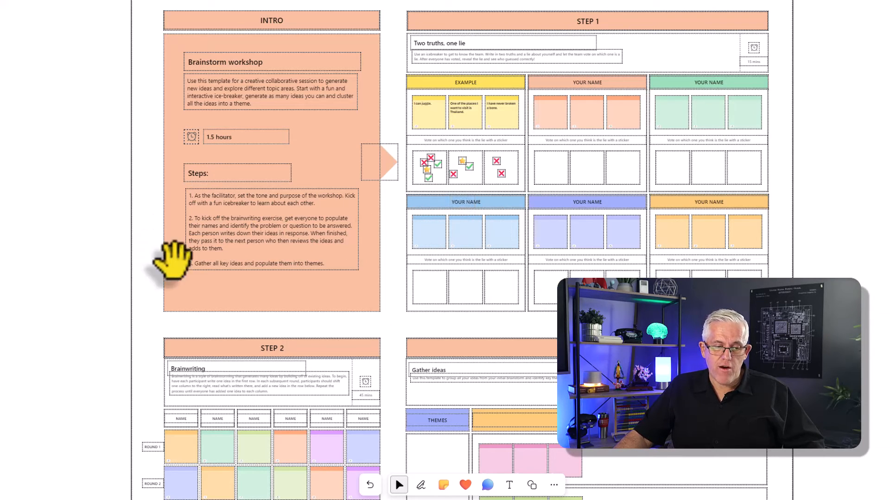
# Step: Examine the inserted Brainstorm workshop template's layout and its position relative to the original note grid
pyautogui.moveTo(164, 419); pyautogui.dragTo(335, 415)
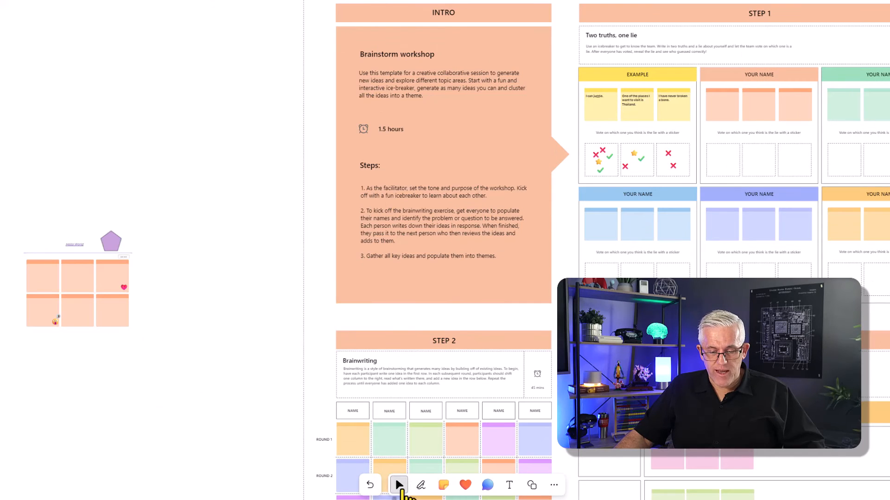
pyautogui.moveTo(212, 369); pyautogui.dragTo(371, 351)
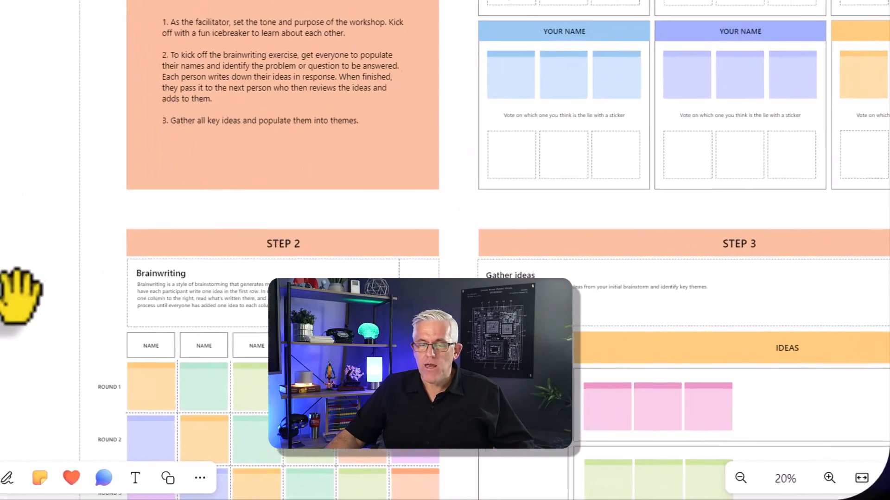
pyautogui.moveTo(419, 383); pyautogui.dragTo(149, 350)
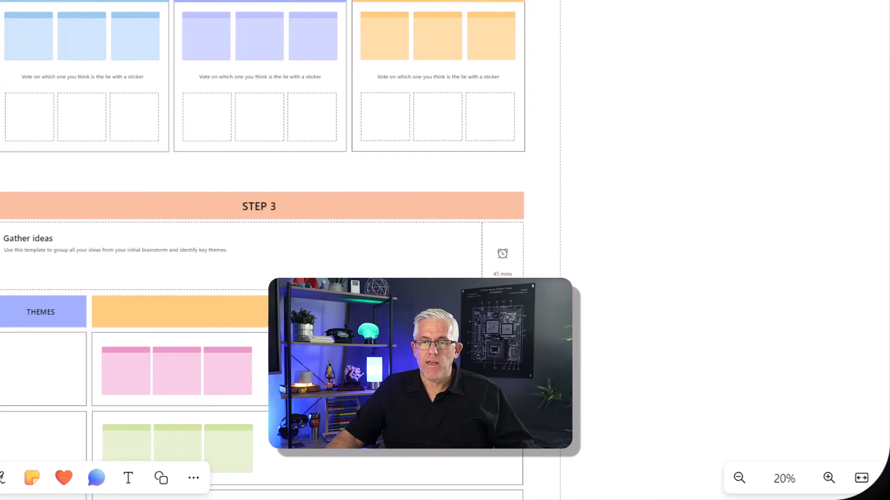
# Step: View the template's Step 1 voting area at 100% zoom, and reduce the zoom level to 50% and 33%
pyautogui.click(784, 479)
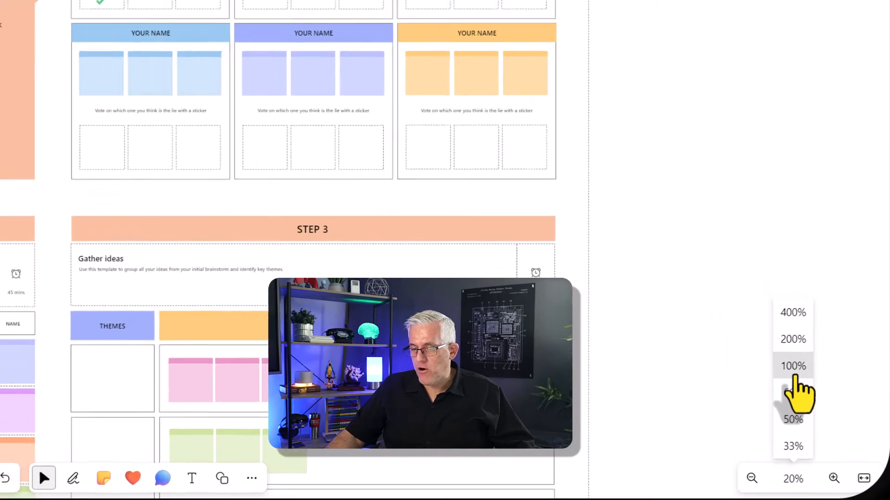
pyautogui.click(784, 353)
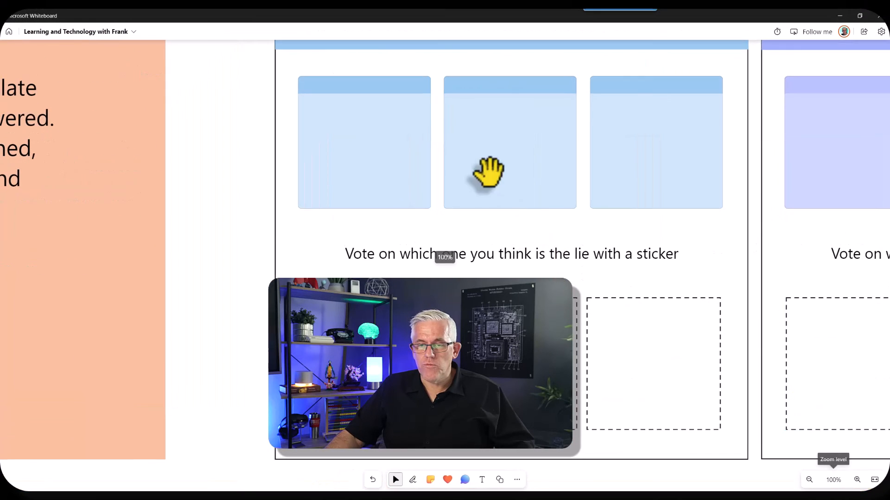
pyautogui.moveTo(227, 330); pyautogui.dragTo(236, 482)
pyautogui.moveTo(180, 142); pyautogui.dragTo(222, 393)
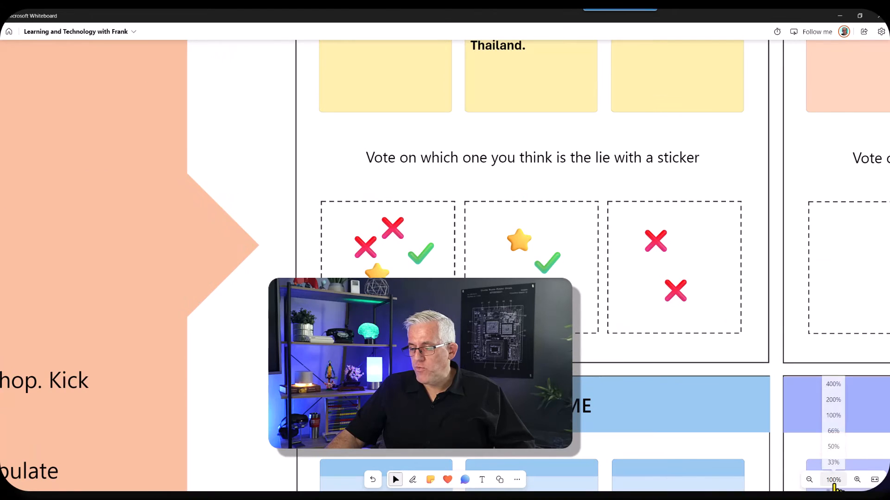
pyautogui.click(833, 445)
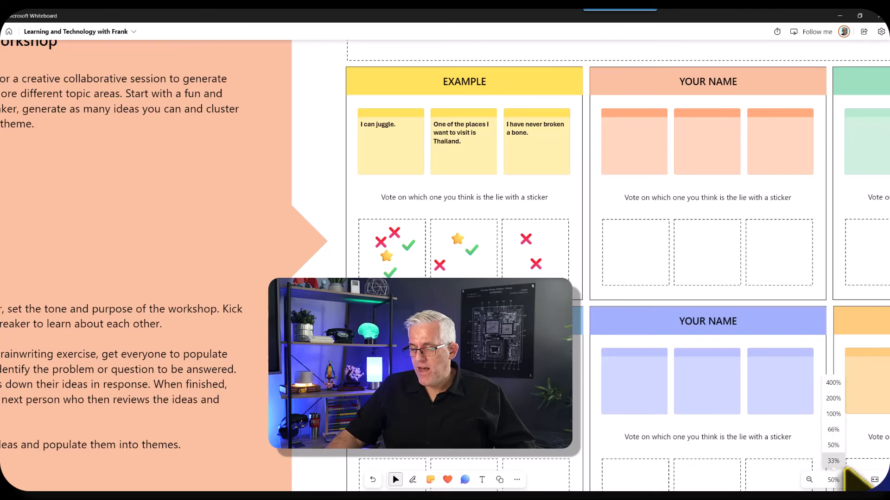
pyautogui.click(833, 461)
# Step: Examine the template's Intro and "Two truths, one lie" sections up close and as an overview, including their suggested durations
pyautogui.scroll(-2, 621, 364)
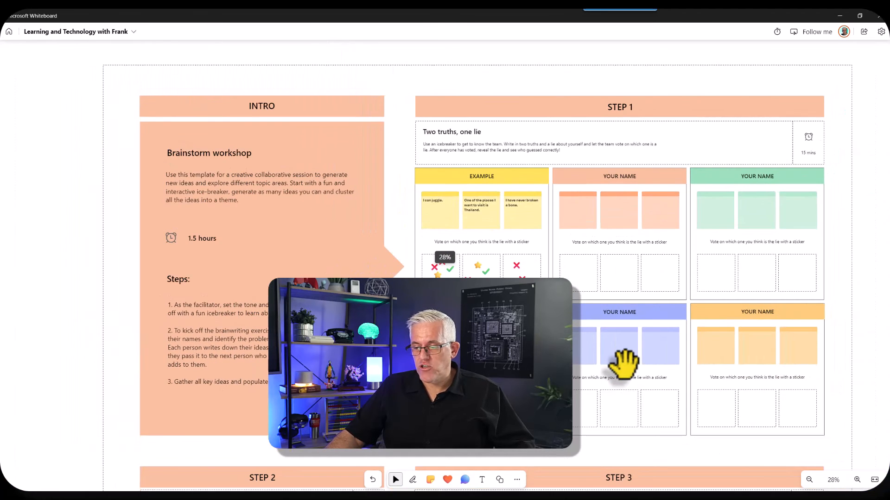
pyautogui.moveTo(113, 321); pyautogui.dragTo(56, 278)
pyautogui.scroll(3, 503, 275)
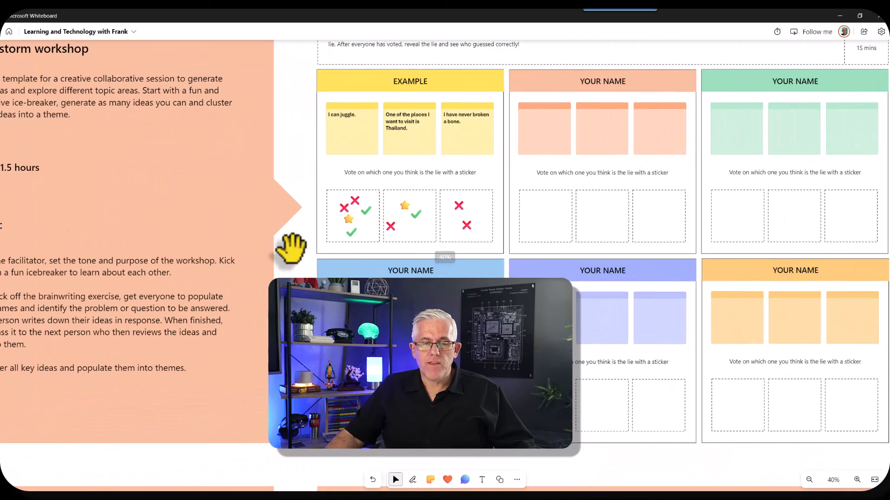
pyautogui.moveTo(291, 249); pyautogui.dragTo(306, 322)
pyautogui.scroll(1, 322, 223)
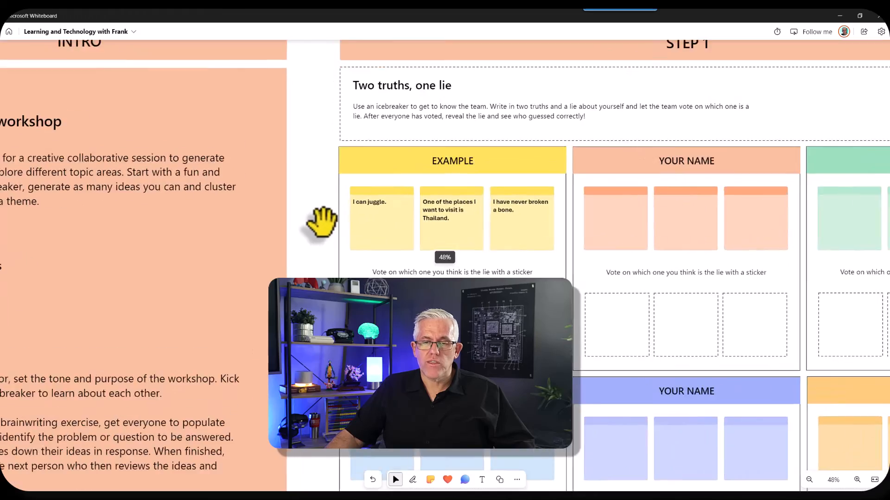
pyautogui.scroll(-3, 322, 223)
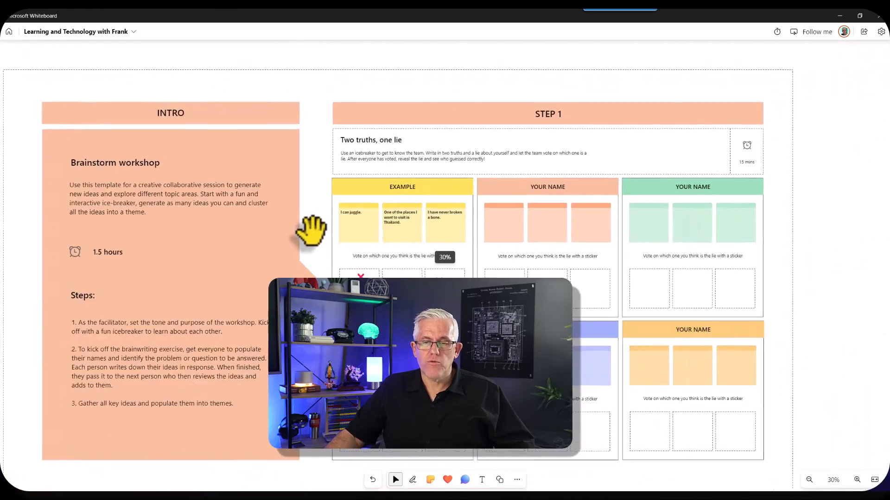
pyautogui.scroll(1, 311, 231)
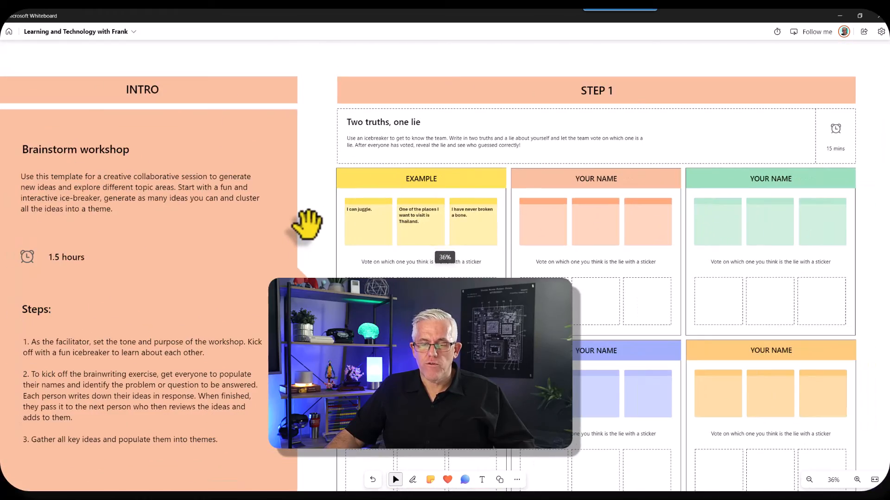
pyautogui.scroll(-1, 307, 227)
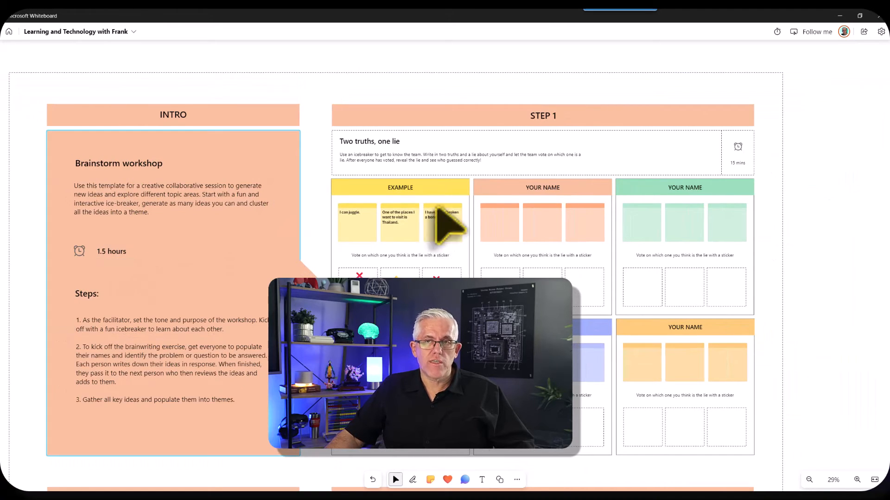
# Step: Start a 90-minute countdown timer on the whiteboard, stop it and hide the timer
pyautogui.click(778, 33)
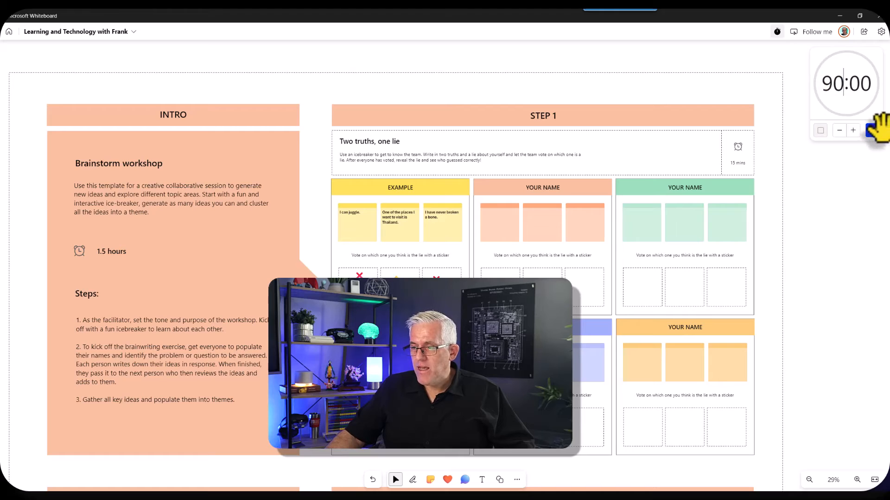
pyautogui.click(872, 131)
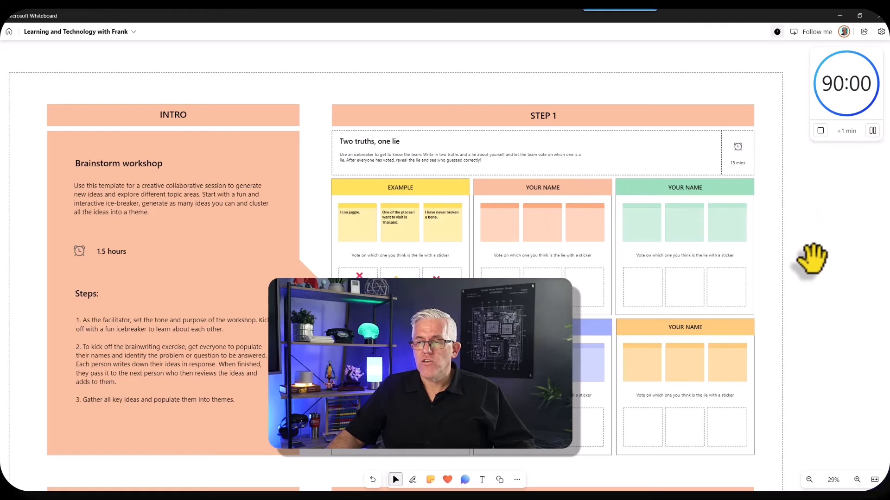
pyautogui.click(820, 131)
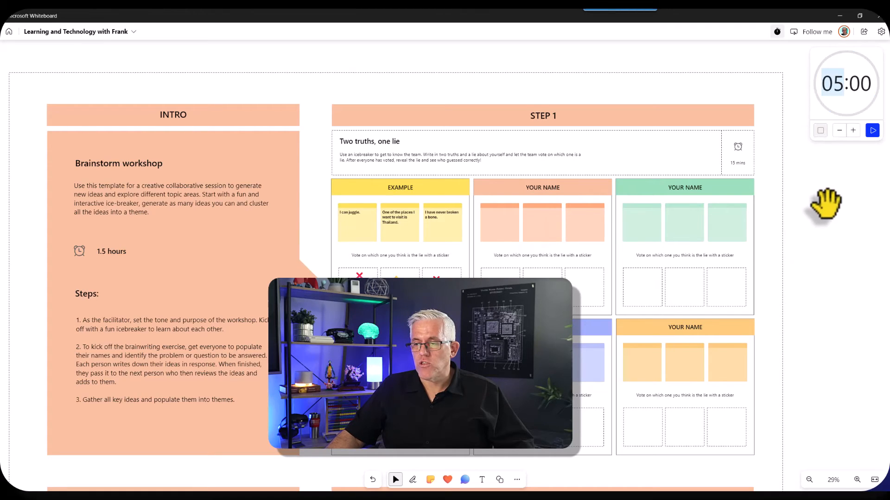
pyautogui.click(778, 31)
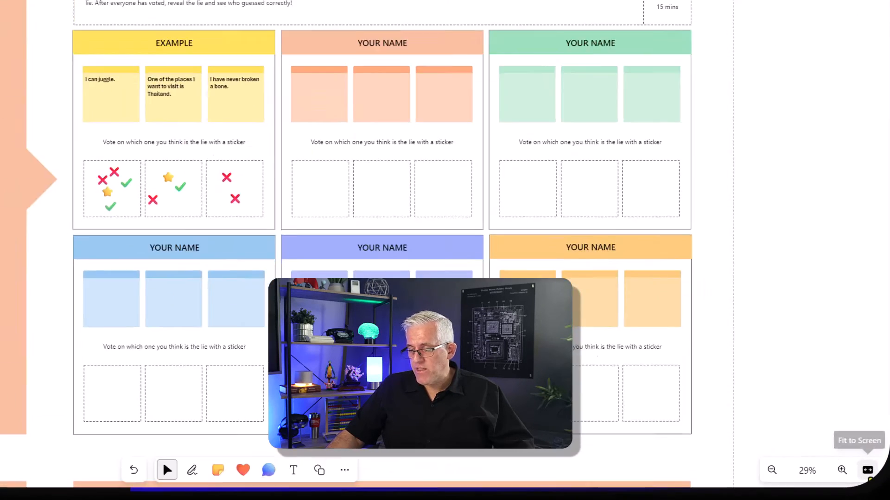
# Step: Fit all whiteboard content to the screen
pyautogui.click(875, 480)
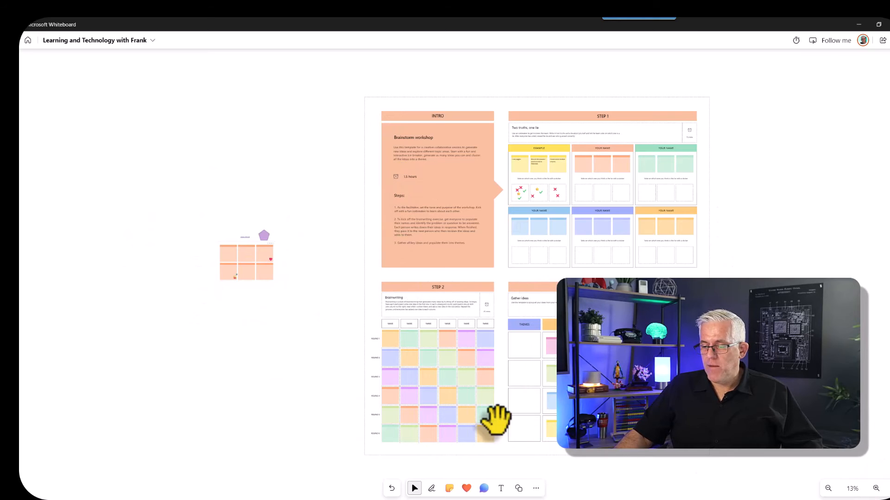
# Step: Draw a black pen squiggle above the "Hello World" text, viewing the note grid area at 100% zoom
pyautogui.moveTo(302, 371); pyautogui.dragTo(550, 383)
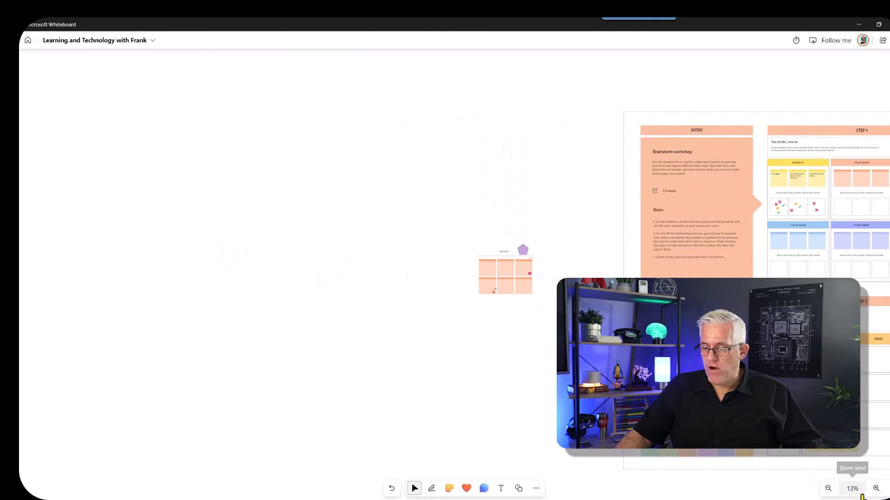
pyautogui.click(857, 437)
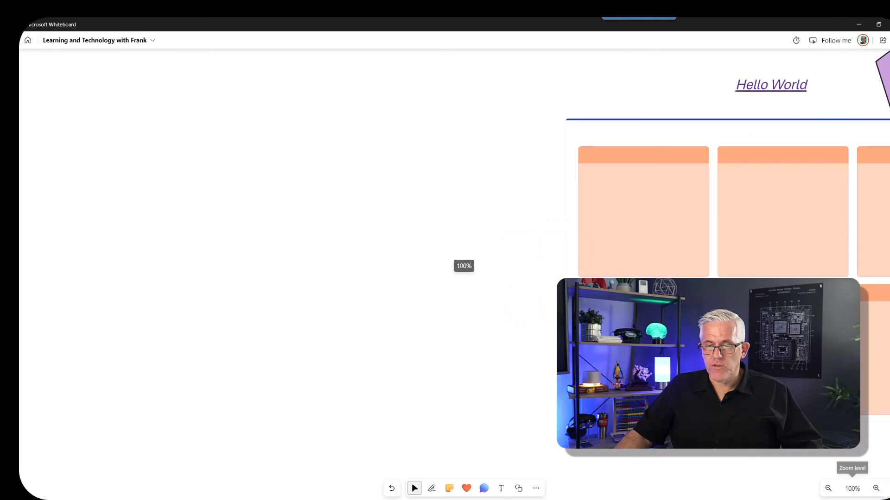
pyautogui.moveTo(574, 471); pyautogui.dragTo(337, 473)
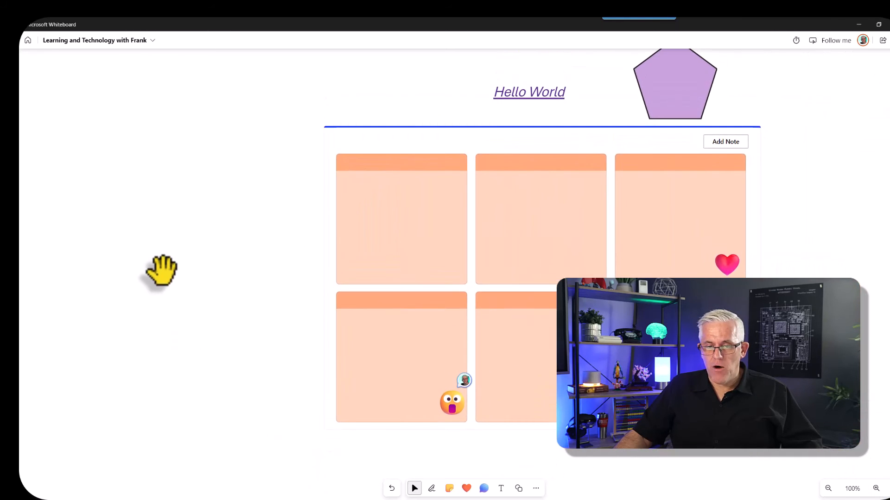
pyautogui.moveTo(161, 270); pyautogui.dragTo(139, 298)
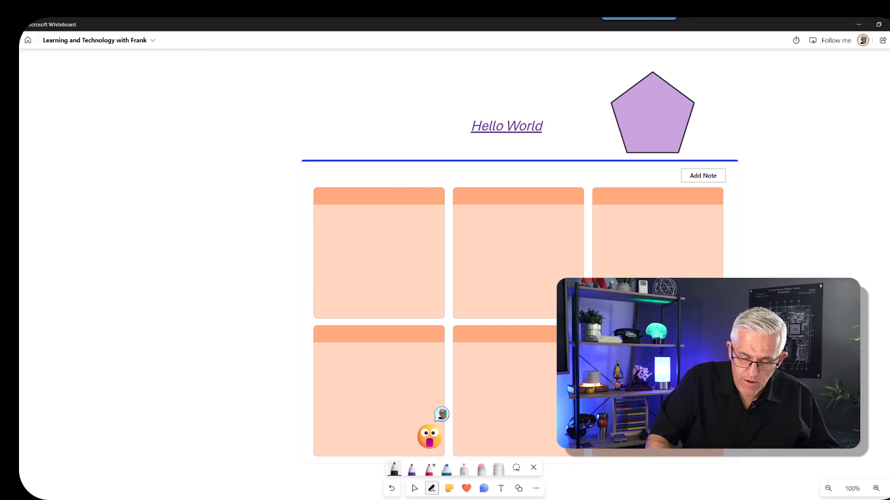
pyautogui.click(394, 469)
pyautogui.moveTo(401, 127); pyautogui.dragTo(518, 92)
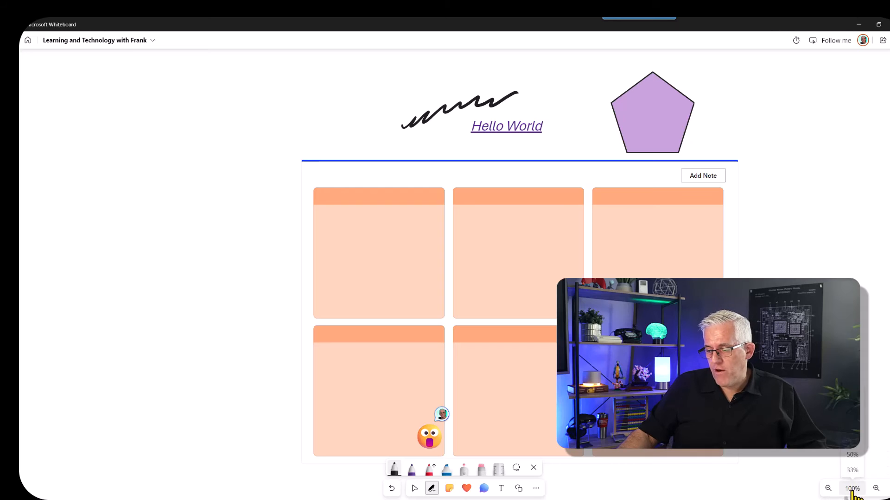
# Step: Handwrite a first name in black ink on the first blue note of the template's voting area at 33% zoom
pyautogui.click(855, 461)
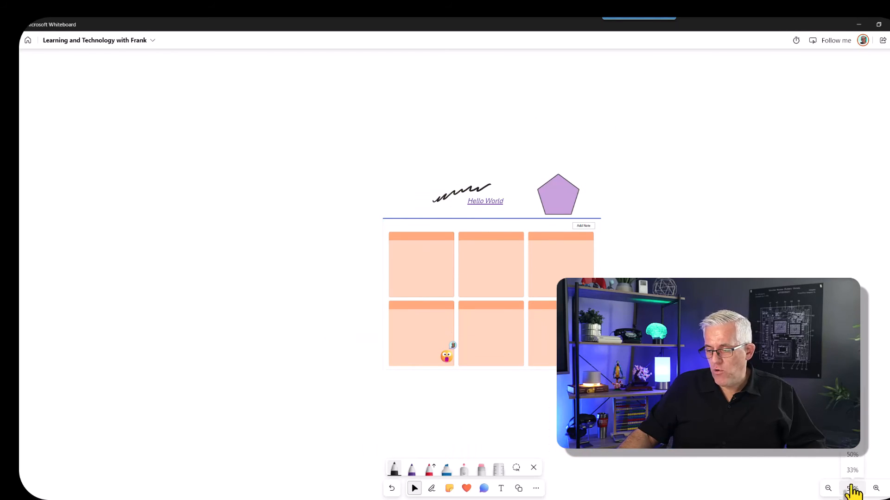
pyautogui.click(852, 470)
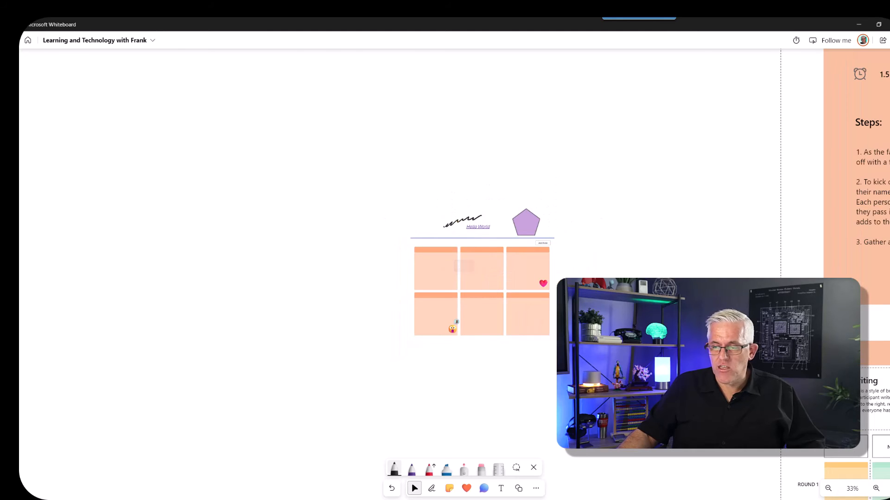
pyautogui.moveTo(493, 382); pyautogui.dragTo(177, 338)
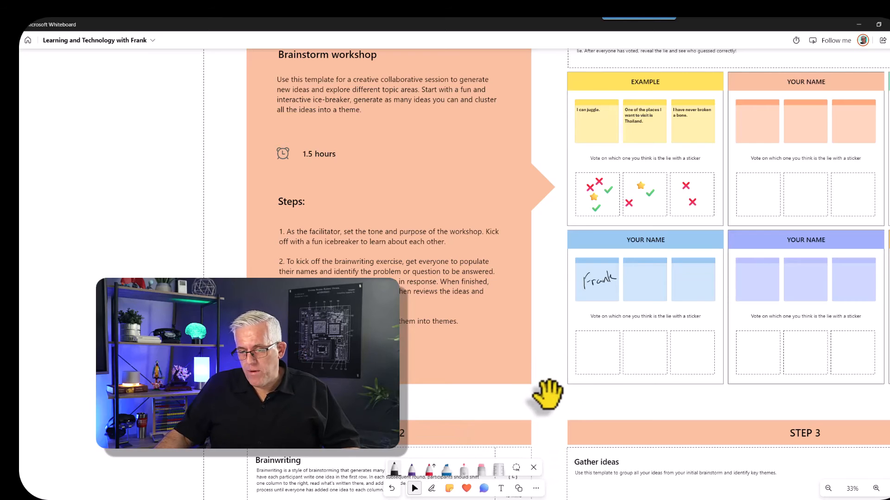
pyautogui.moveTo(546, 394); pyautogui.dragTo(407, 407)
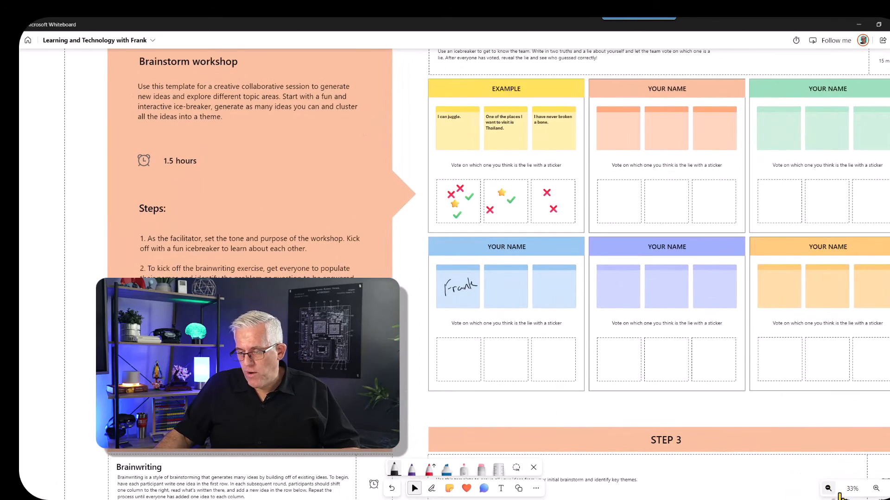
# Step: View the handwritten name on the blue note at 100% zoom, and return the zoom level to 33%
pyautogui.click(850, 490)
pyautogui.click(851, 422)
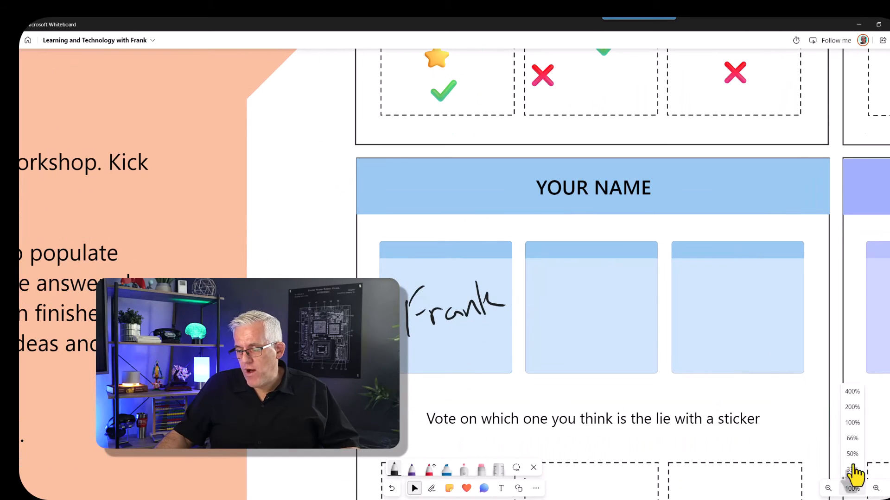
pyautogui.click(852, 470)
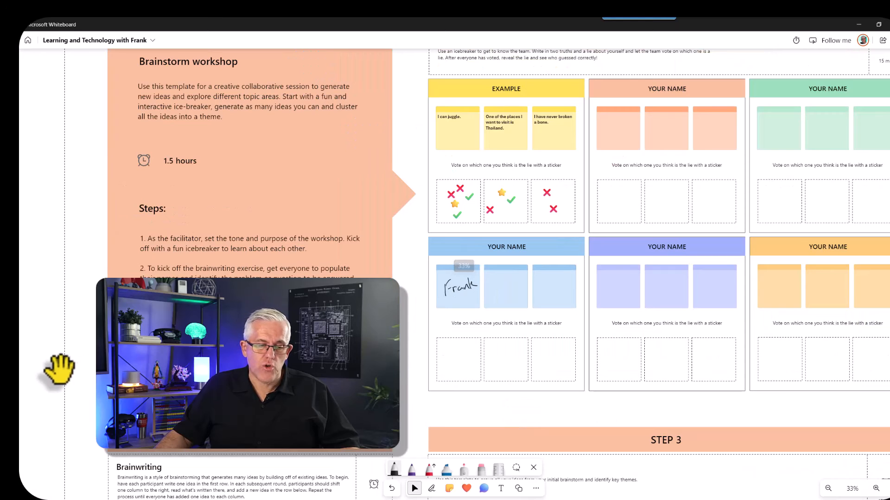
# Step: Bring the note grid, "Hello World" text and pentagon back into view at 100% zoom
pyautogui.moveTo(46, 364)
pyautogui.mouseDown()
pyautogui.moveTo(796, 349)
pyautogui.moveTo(804, 284)
pyautogui.moveTo(748, 257)
pyautogui.mouseUp()
pyautogui.scroll(5, 584, 301)
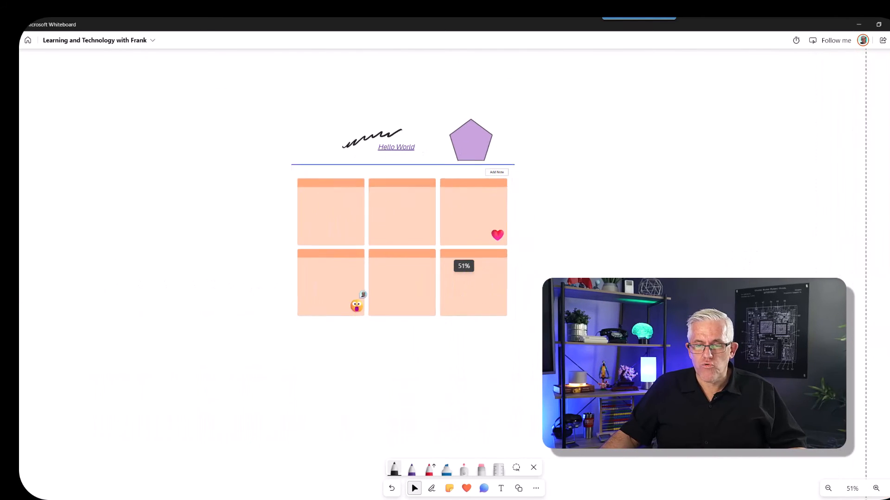
pyautogui.scroll(5, 493, 257)
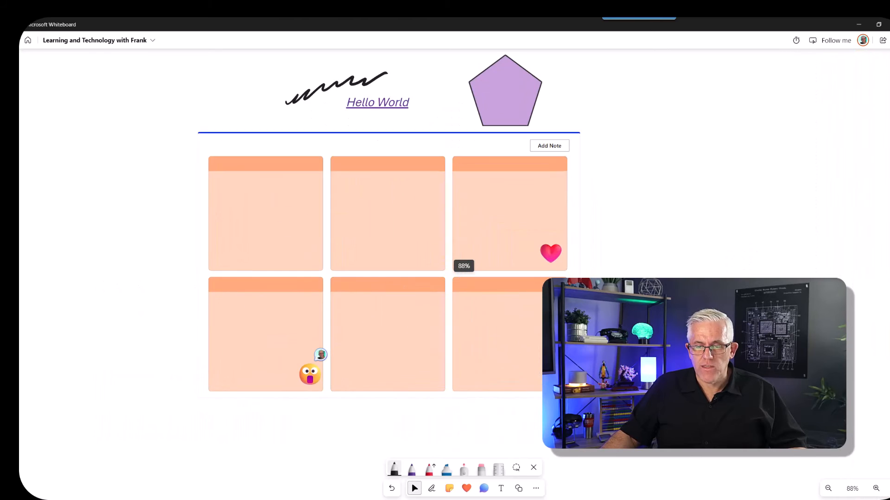
pyautogui.scroll(2, 639, 355)
pyautogui.scroll(-2, 640, 354)
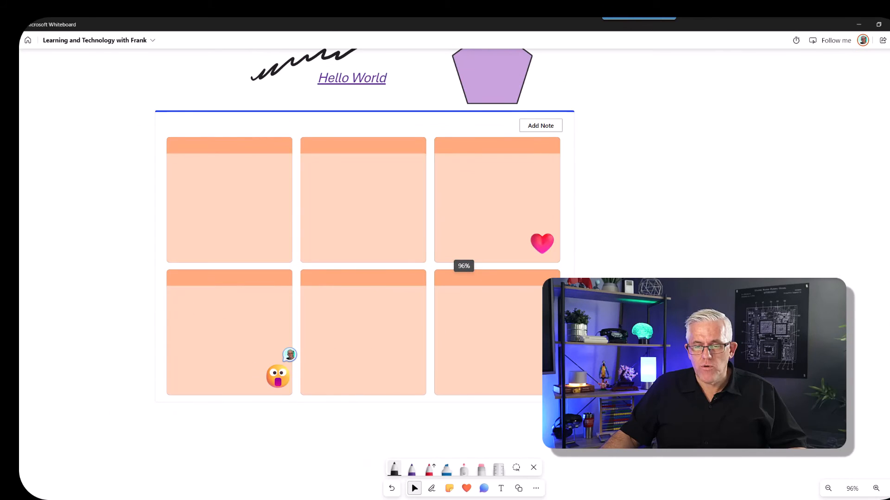
pyautogui.scroll(1, 635, 366)
pyautogui.moveTo(635, 366); pyautogui.dragTo(702, 387)
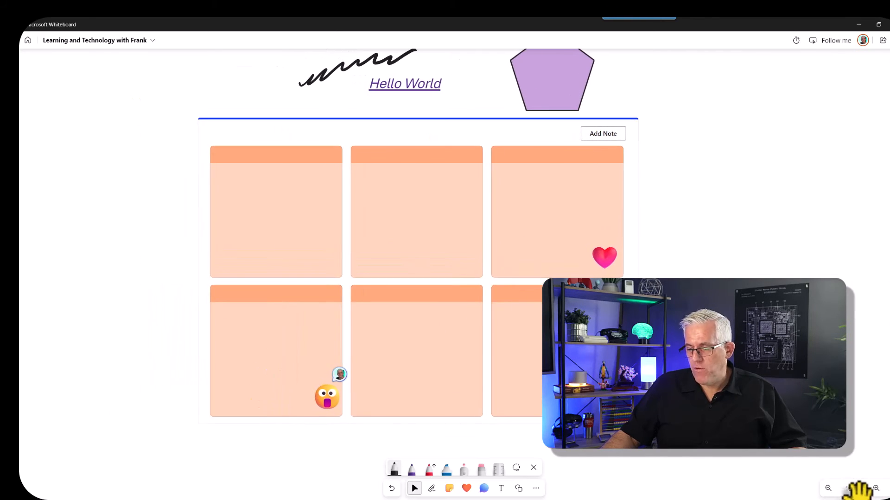
pyautogui.click(853, 489)
pyautogui.click(853, 422)
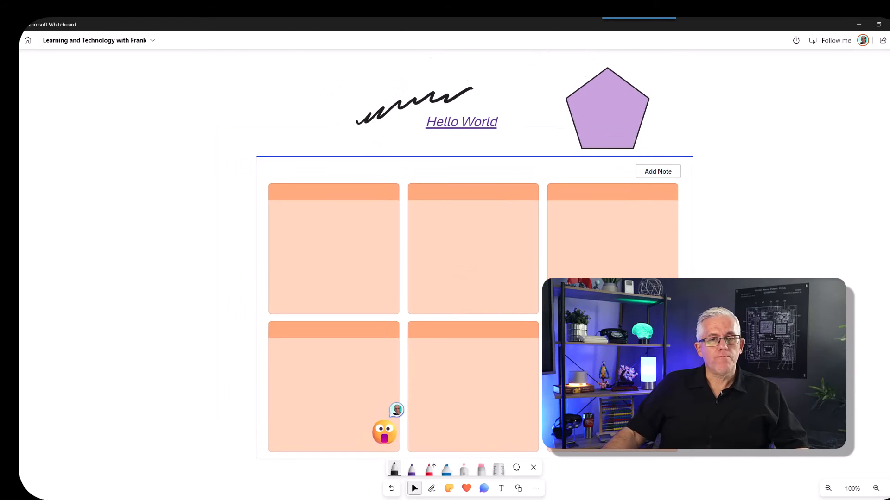
# Step: Insert the zebra picture from the Animals category of Bing Images and place it beside the note grid
pyautogui.click(535, 488)
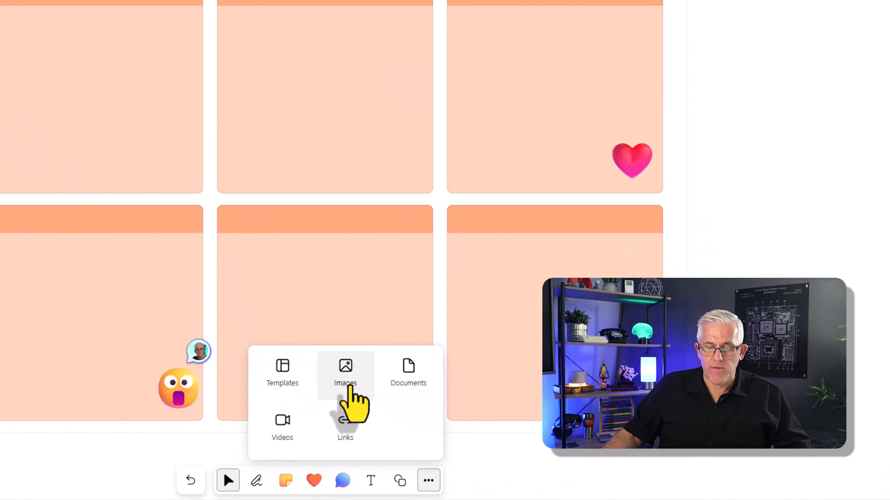
pyautogui.click(350, 387)
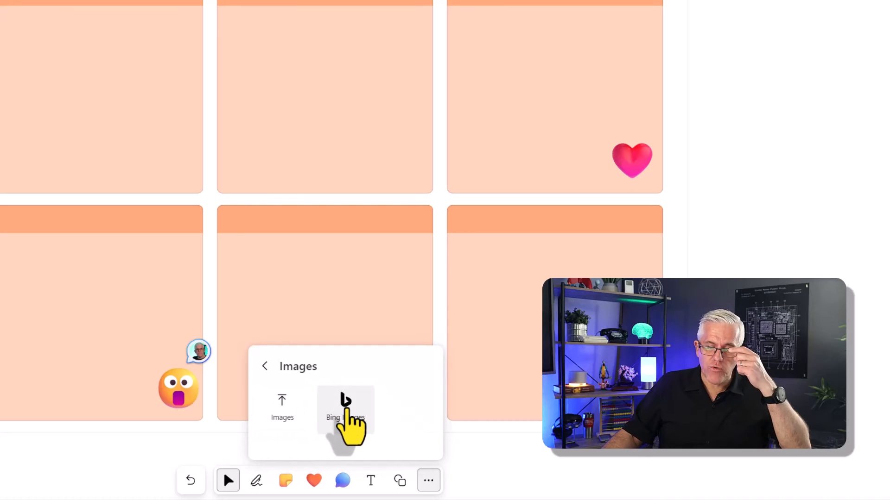
pyautogui.click(347, 410)
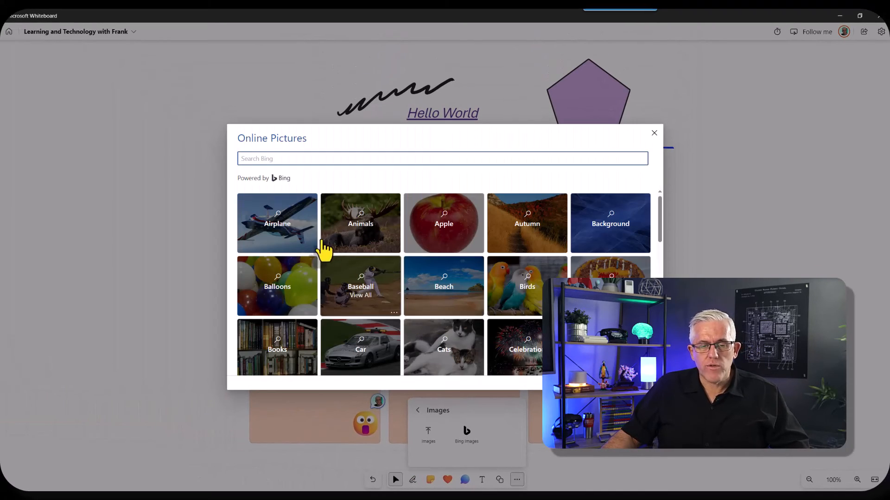
pyautogui.click(366, 227)
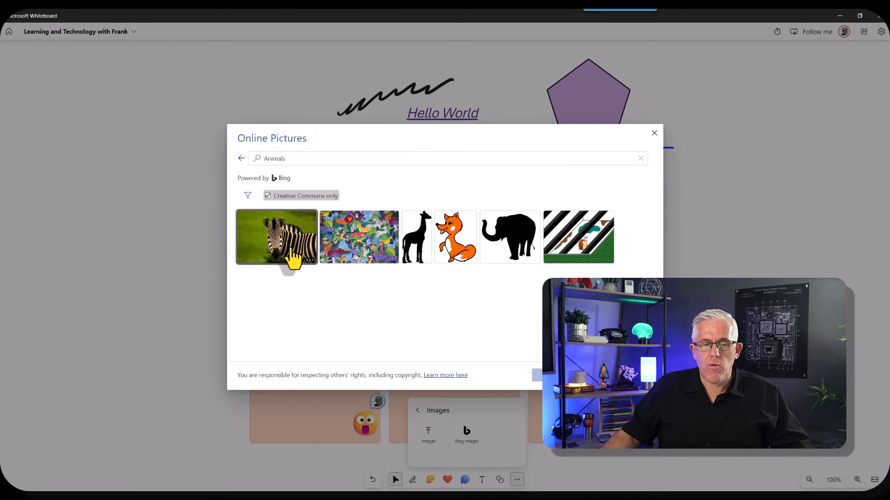
pyautogui.click(559, 375)
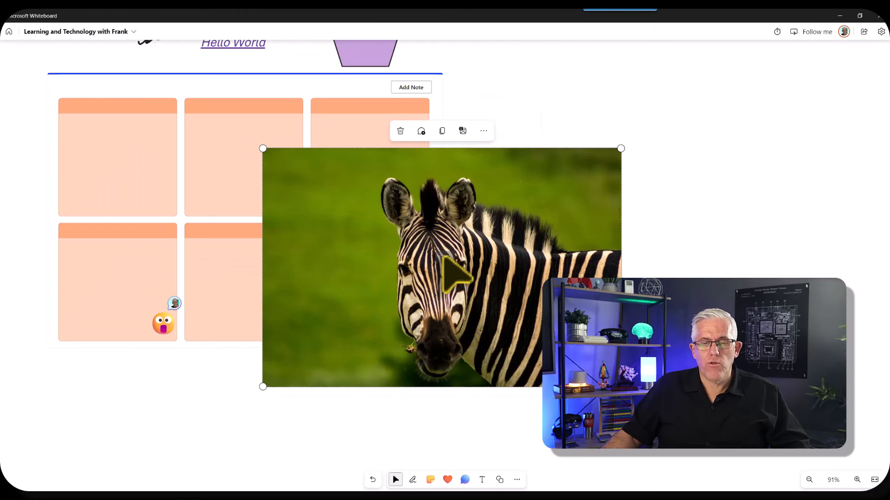
pyautogui.moveTo(456, 257); pyautogui.dragTo(654, 201)
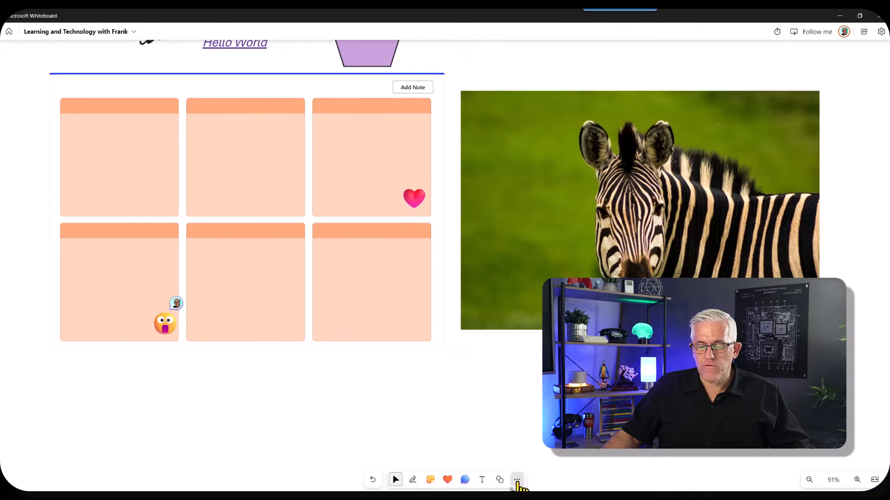
# Step: Search Bing Images for "Data Centers", insert the server aisle picture and place it below the zebra picture
pyautogui.click(517, 480)
pyautogui.click(472, 422)
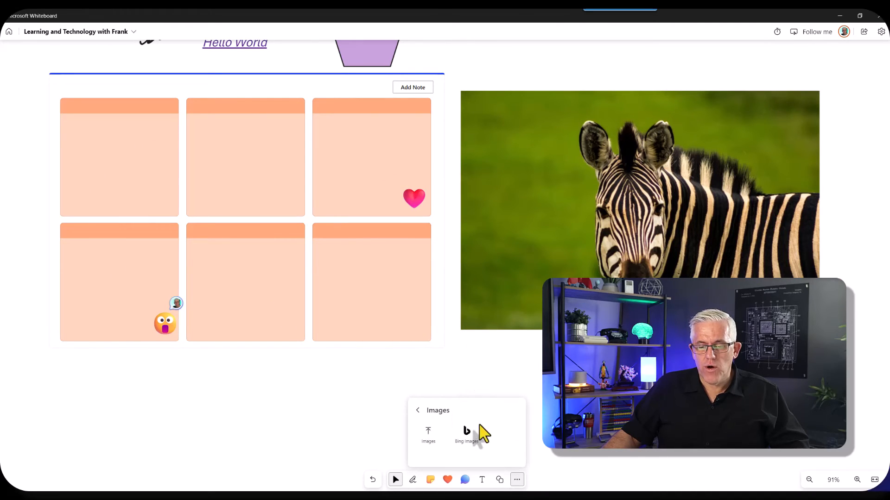
pyautogui.click(477, 440)
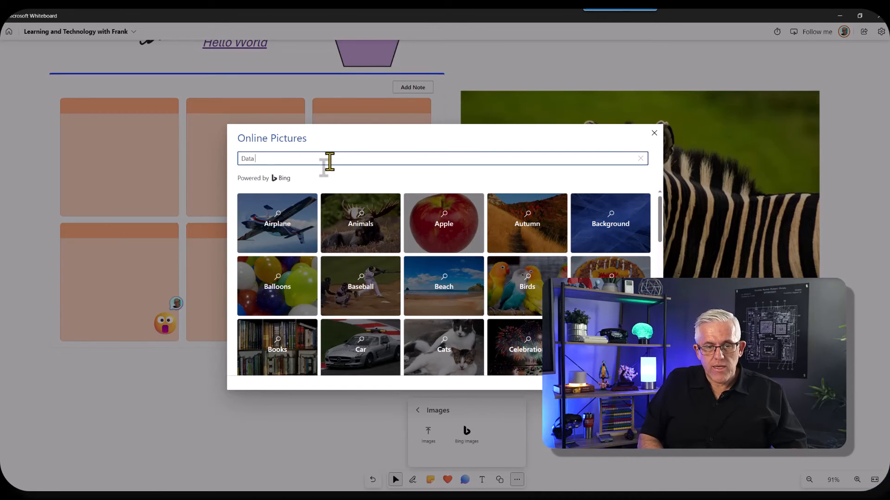
pyautogui.press('Return')
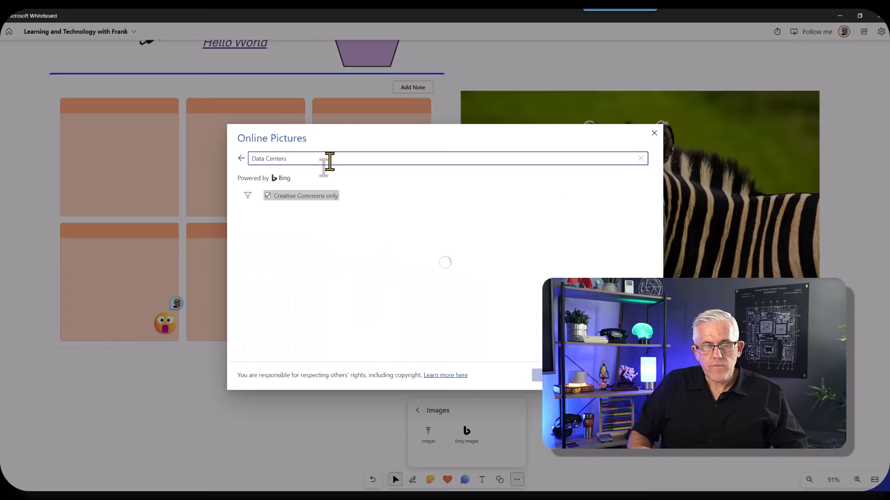
pyautogui.click(575, 259)
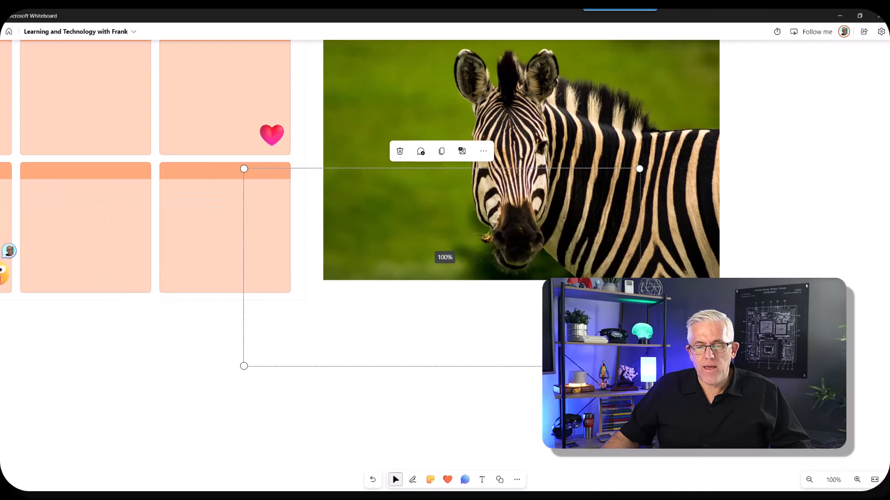
pyautogui.moveTo(517, 369); pyautogui.dragTo(487, 373)
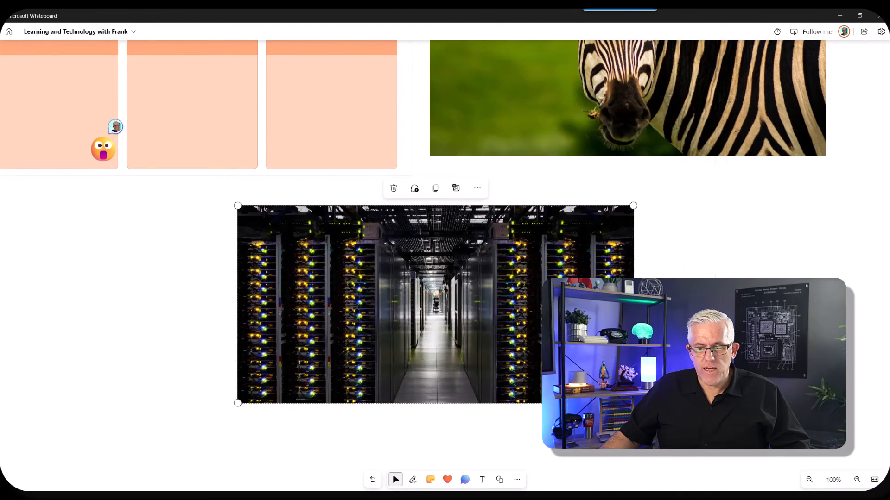
# Step: Post the comment "Wow" on the lower right corner of the data center picture
pyautogui.moveTo(511, 452); pyautogui.dragTo(521, 369)
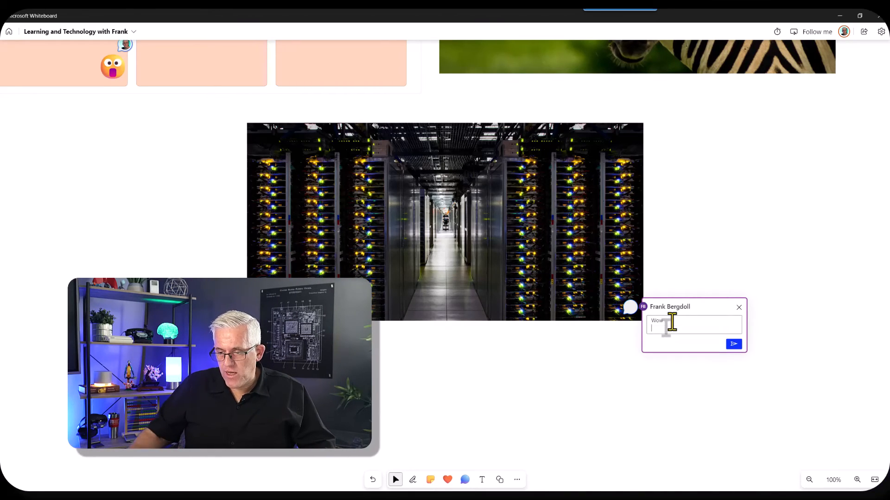
pyautogui.click(734, 344)
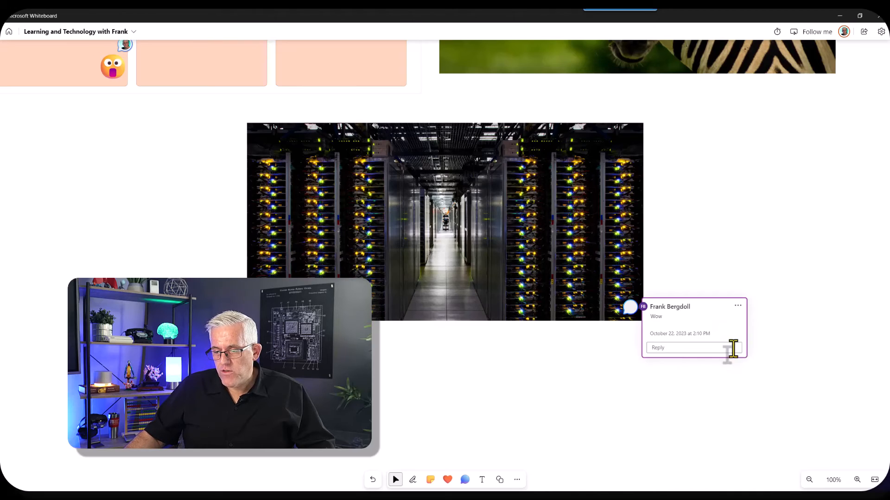
pyautogui.click(604, 368)
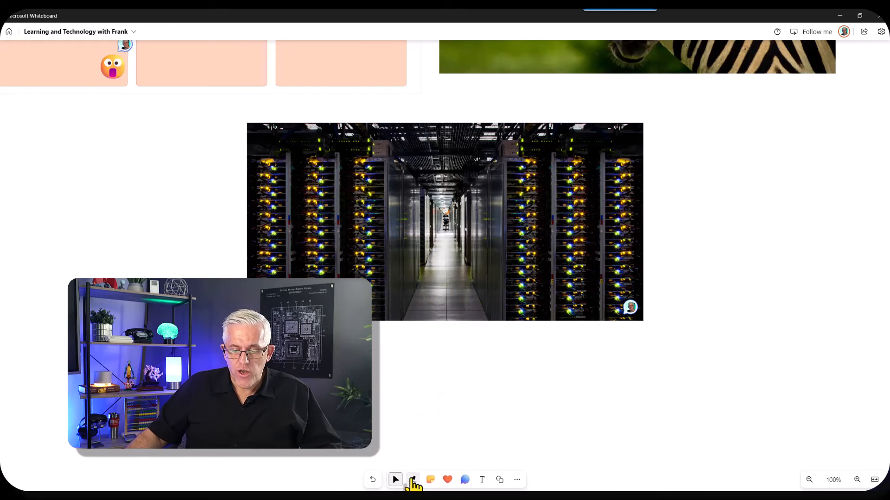
# Step: Draw two black pen squiggles on the floor of the data center picture and erase them
pyautogui.click(412, 480)
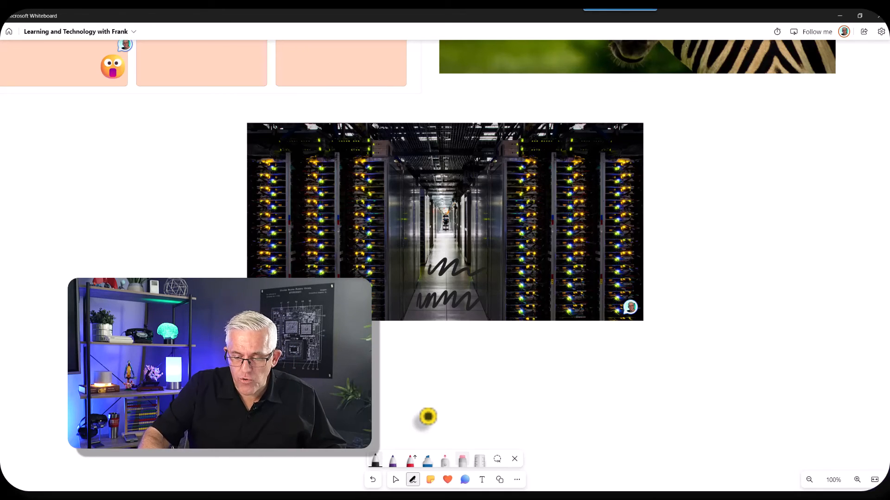
pyautogui.click(462, 459)
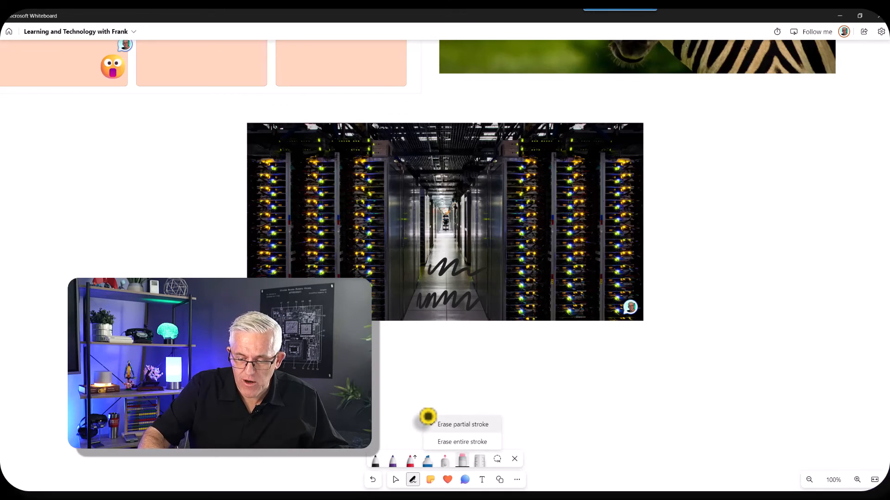
pyautogui.click(428, 417)
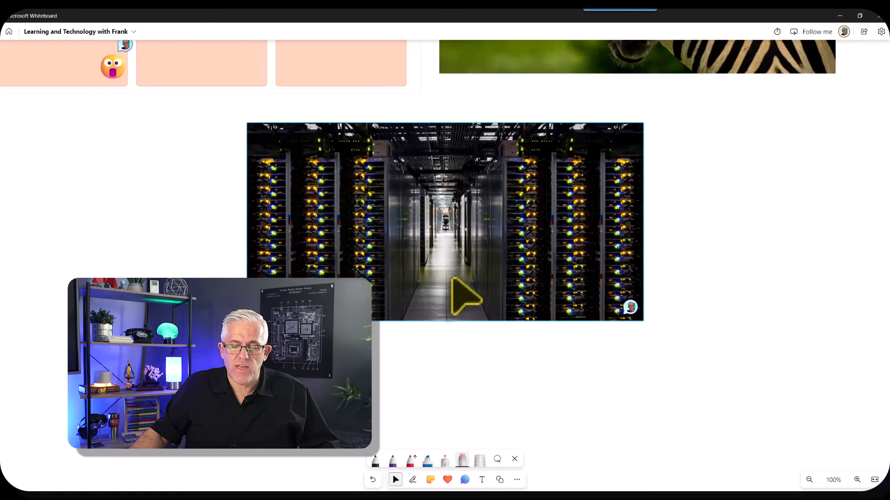
# Step: Open "Workshop Tactics PDF.pdf" from the computer's Documents folder for insertion on the board
pyautogui.click(516, 479)
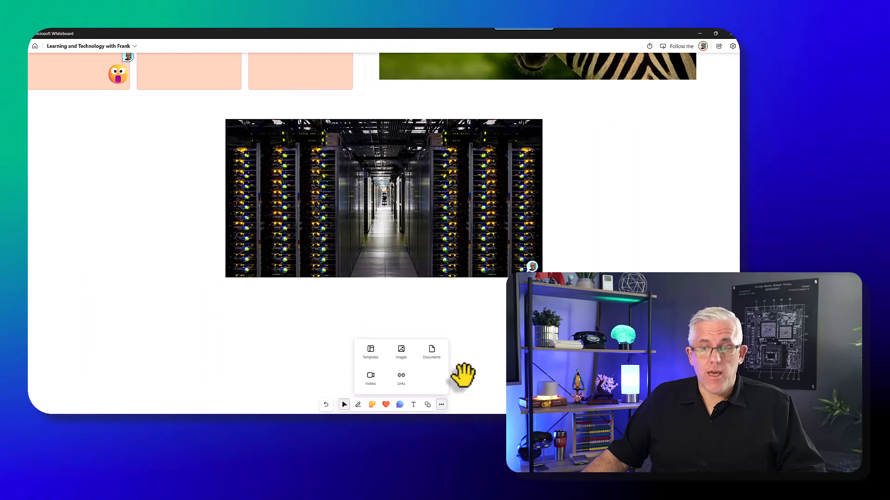
pyautogui.click(430, 356)
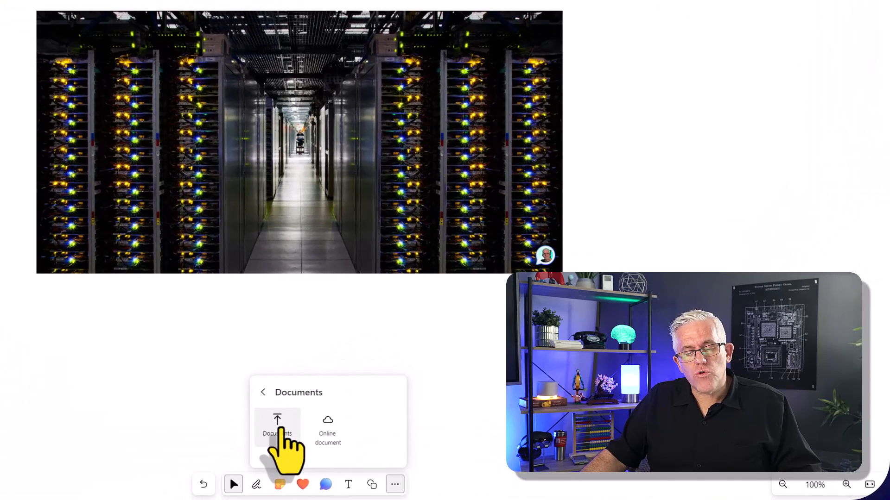
pyautogui.click(356, 381)
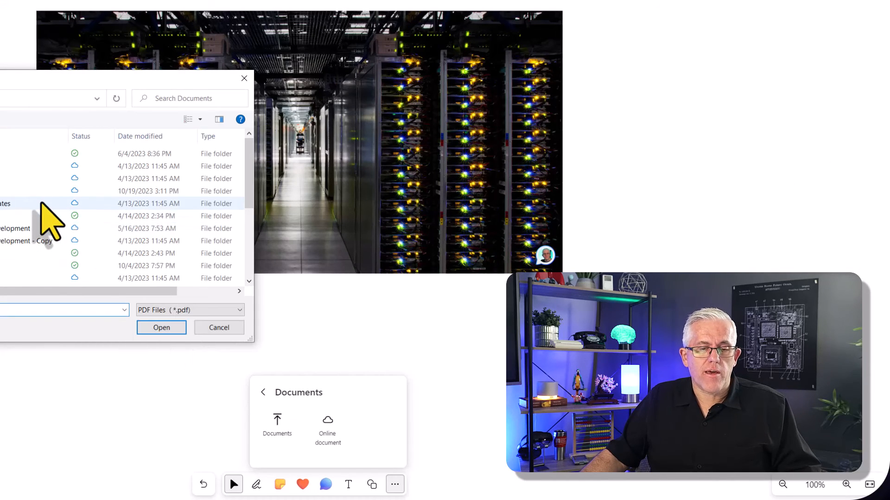
pyautogui.scroll(-4, 37, 200)
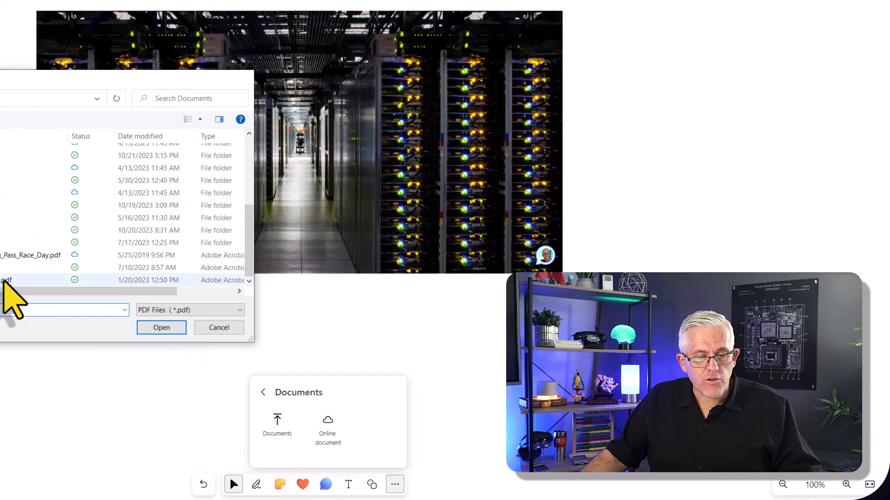
pyautogui.doubleClick(6, 280)
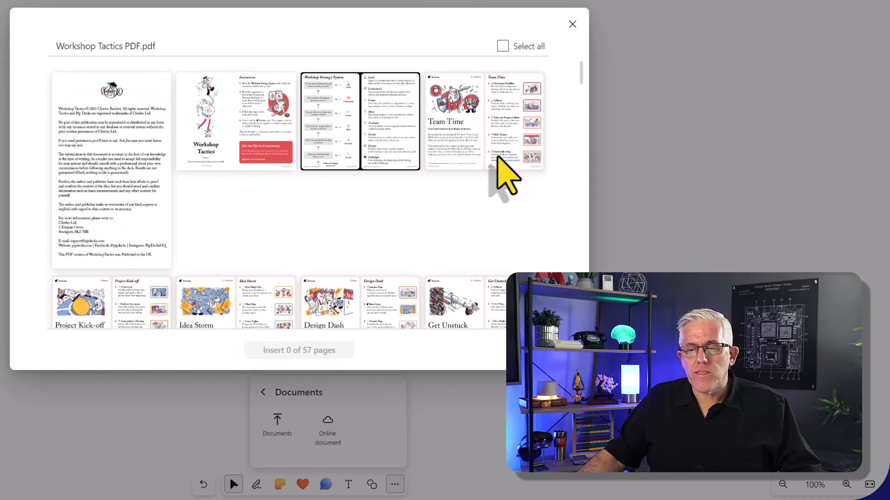
# Step: Find the Five Whys page among the PDF pages and insert only that page on the board
pyautogui.scroll(-10, 420, 239)
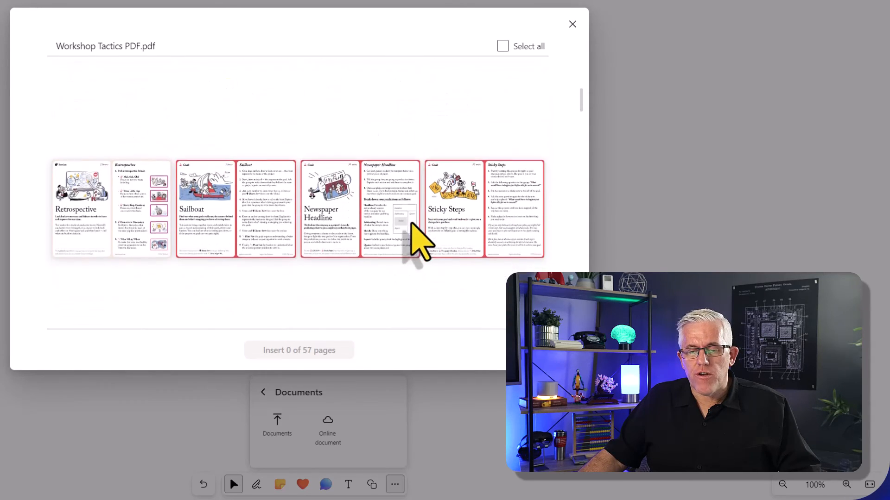
pyautogui.scroll(-10, 411, 224)
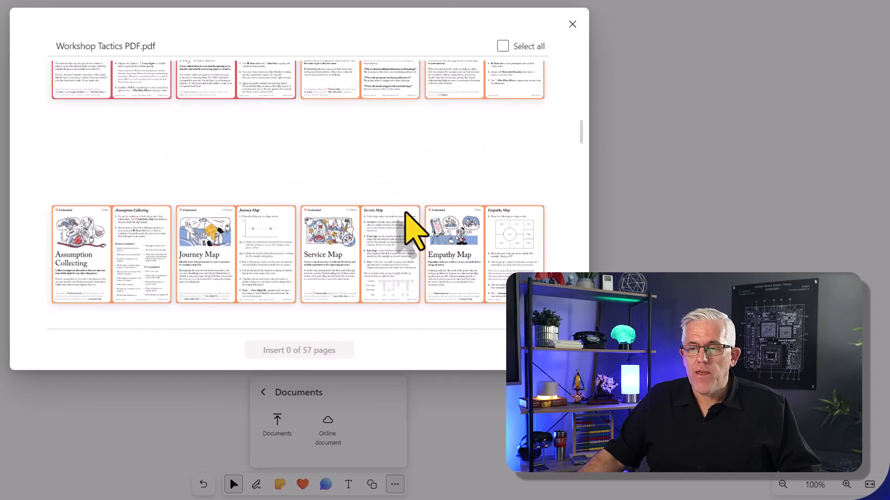
pyautogui.scroll(10, 404, 213)
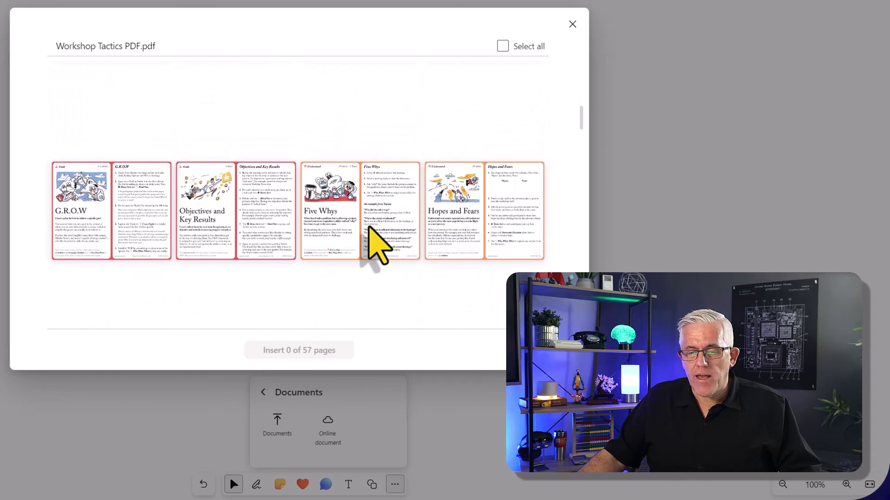
pyautogui.click(369, 225)
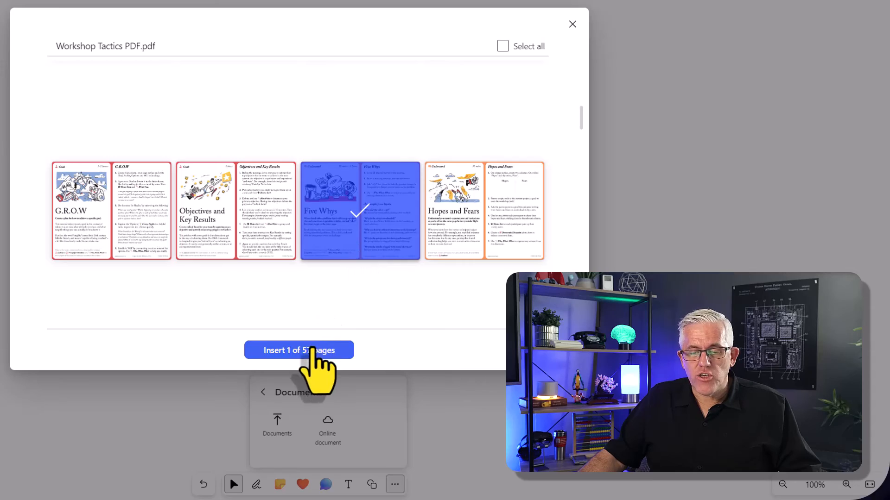
pyautogui.click(311, 352)
# Step: Place the inserted Five Whys page beside the data center picture, below the zebra, and deselect it
pyautogui.moveTo(482, 228); pyautogui.dragTo(340, 233)
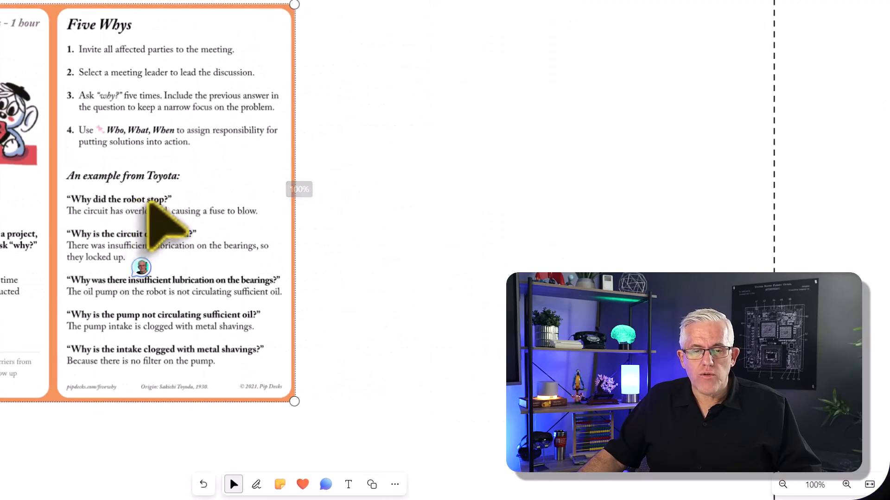
pyautogui.moveTo(142, 200); pyautogui.dragTo(518, 202)
pyautogui.click(521, 206)
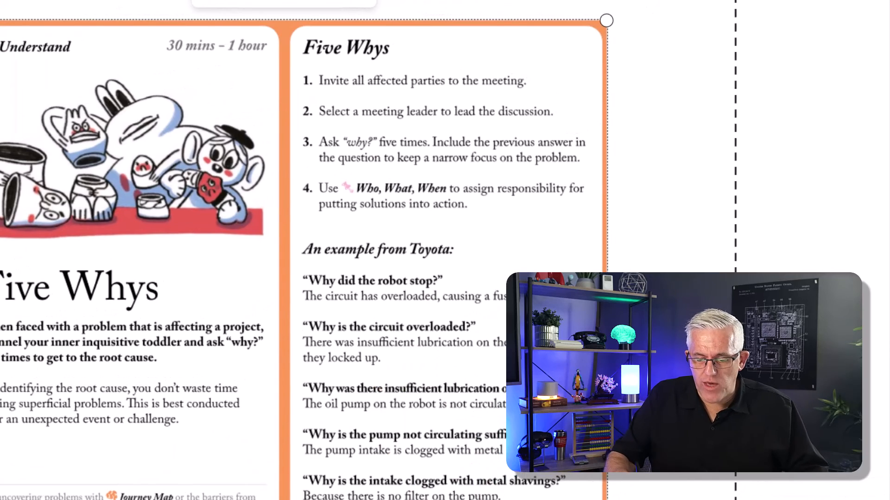
pyautogui.press('Escape')
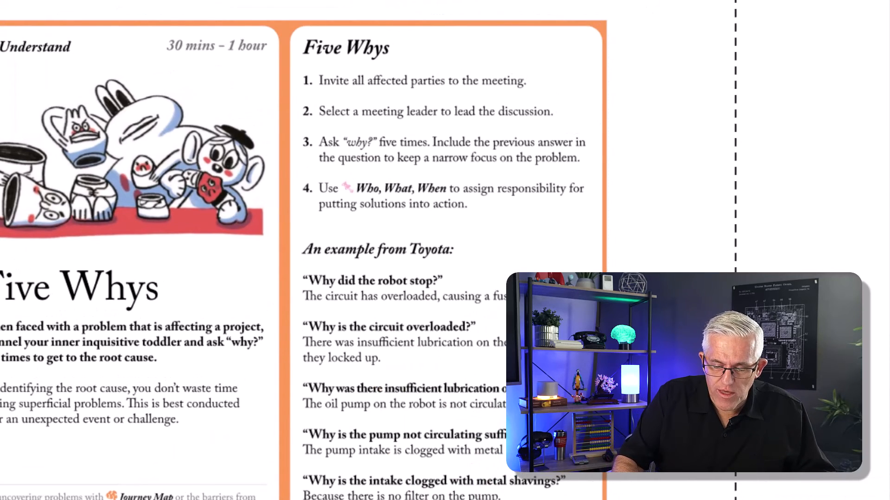
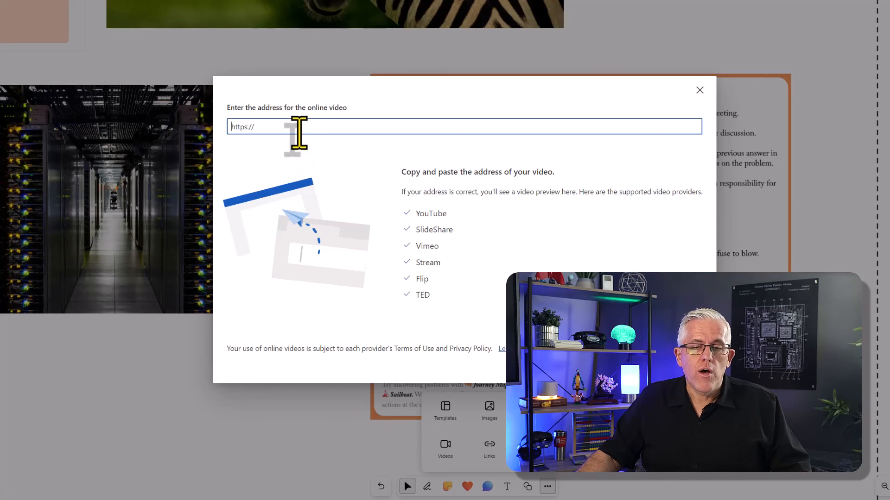
pyautogui.click(237, 0)
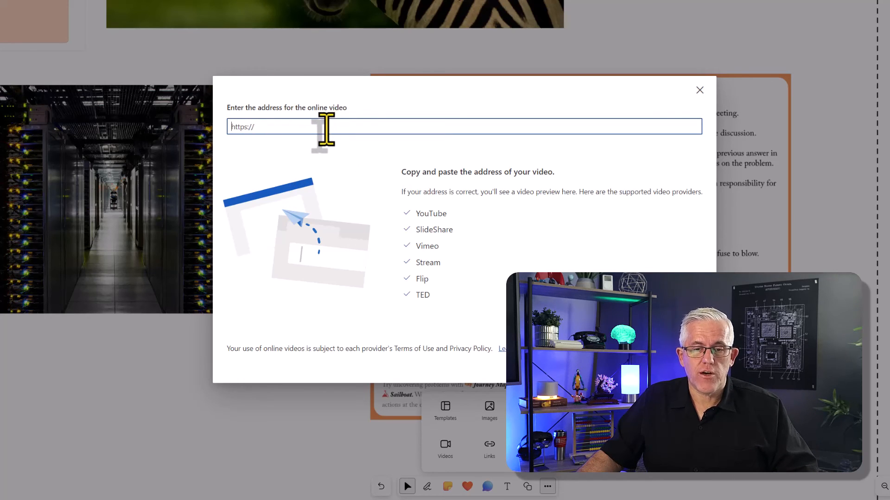
pyautogui.write('https://youtu.be/o6Cv6ab4Mfg?si=qD1vknWGAFsHCzYQ')
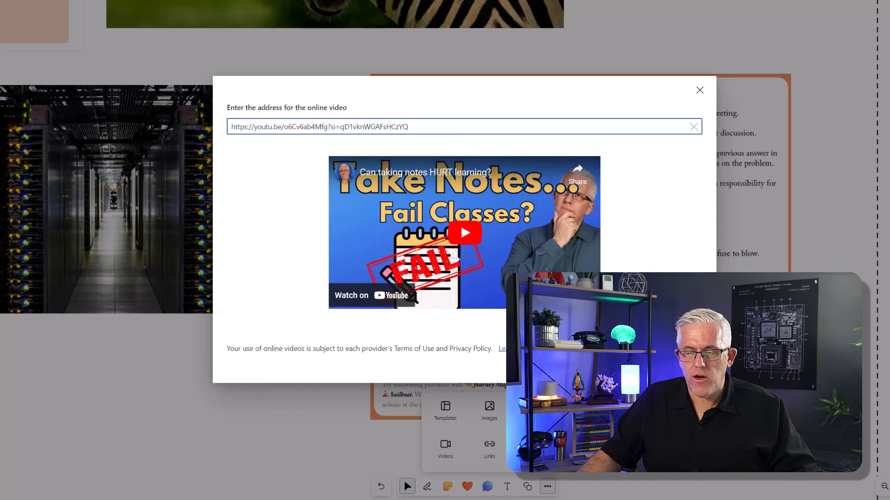
pyautogui.click(633, 363)
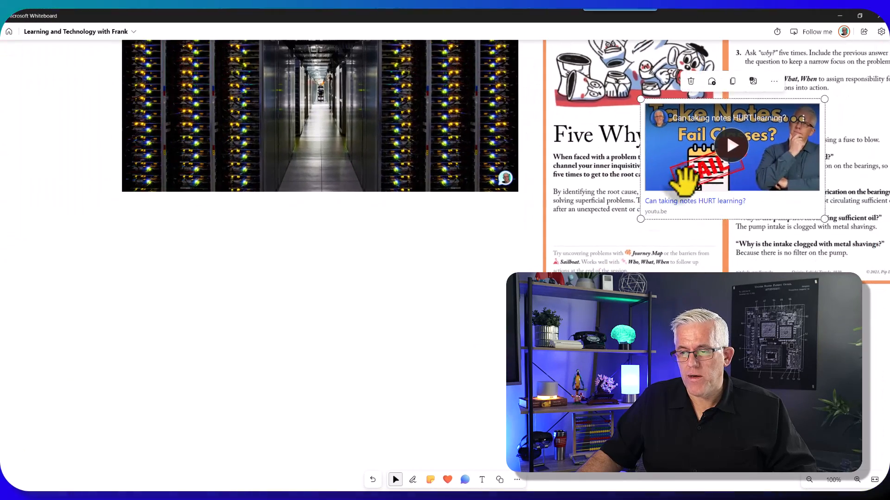
pyautogui.moveTo(690, 179); pyautogui.dragTo(278, 312)
# Step: Enlarge the video to more than twice its size and center it under the data center picture
pyautogui.moveTo(569, 435); pyautogui.dragTo(726, 304)
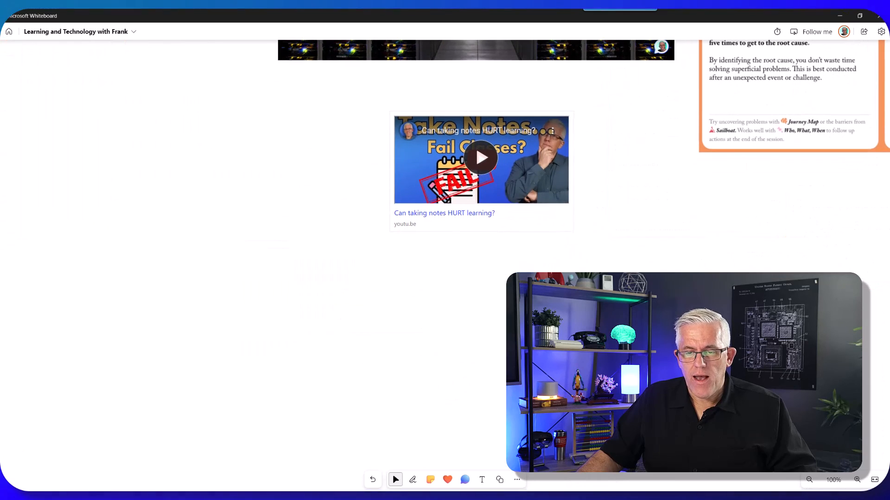
pyautogui.click(515, 162)
pyautogui.moveTo(572, 234); pyautogui.dragTo(798, 382)
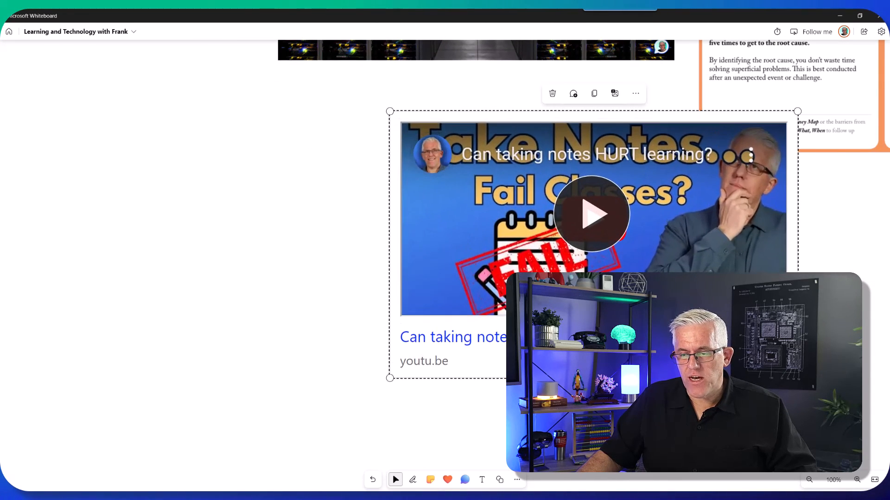
pyautogui.moveTo(603, 208); pyautogui.dragTo(448, 208)
pyautogui.click(417, 403)
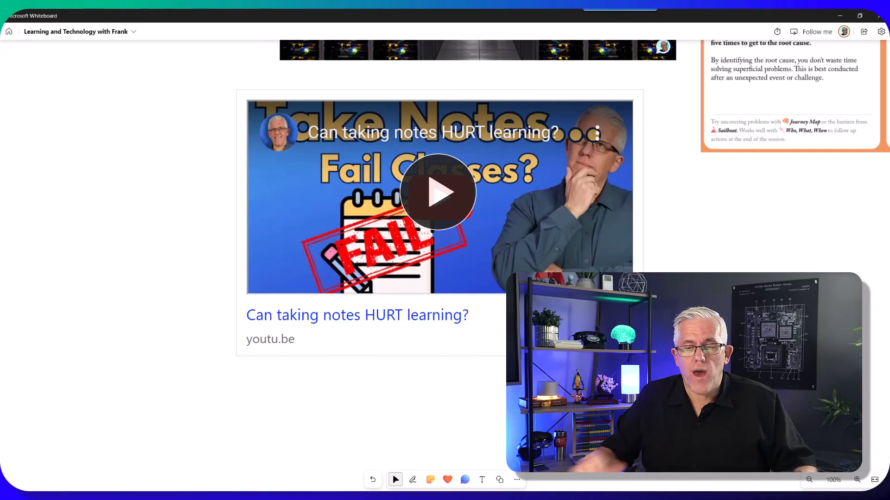
# Step: Play the embedded video on the board for a few seconds and pause it
pyautogui.click(436, 202)
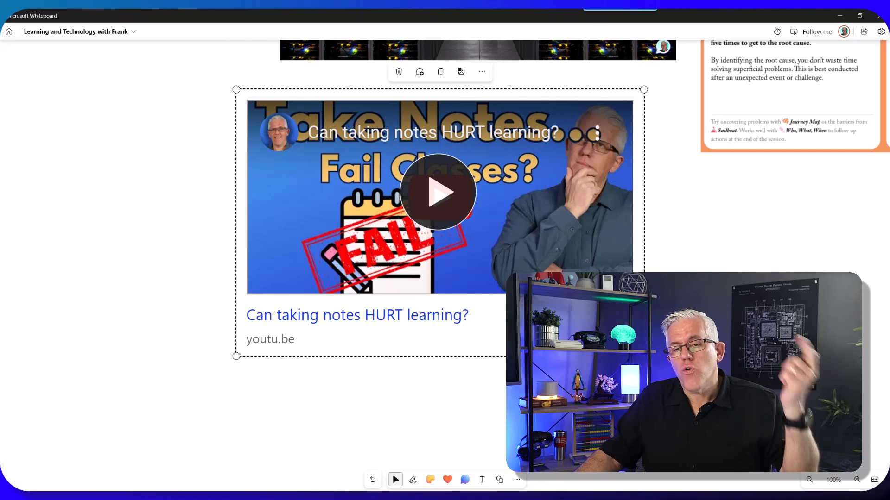
pyautogui.moveTo(533, 385); pyautogui.dragTo(536, 384)
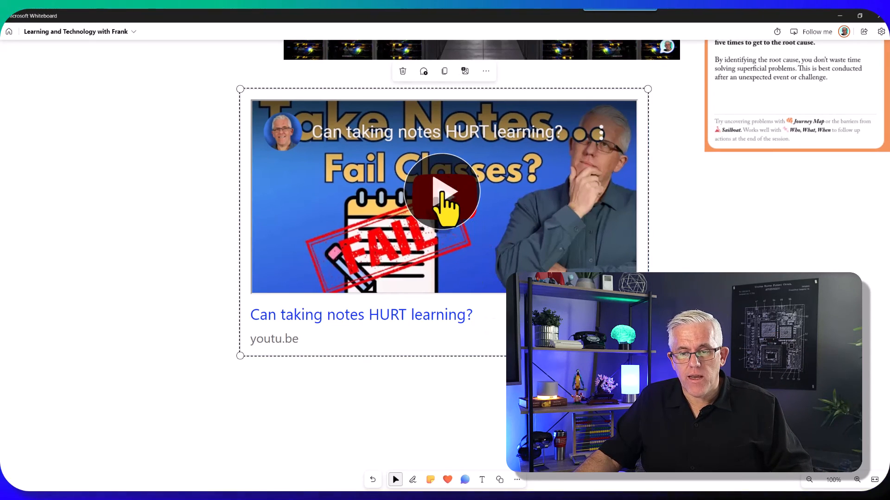
pyautogui.click(443, 195)
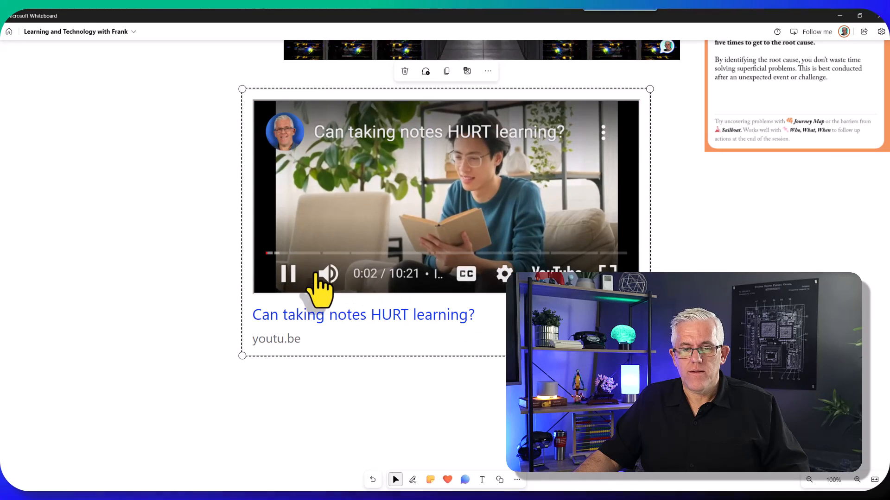
pyautogui.click(290, 274)
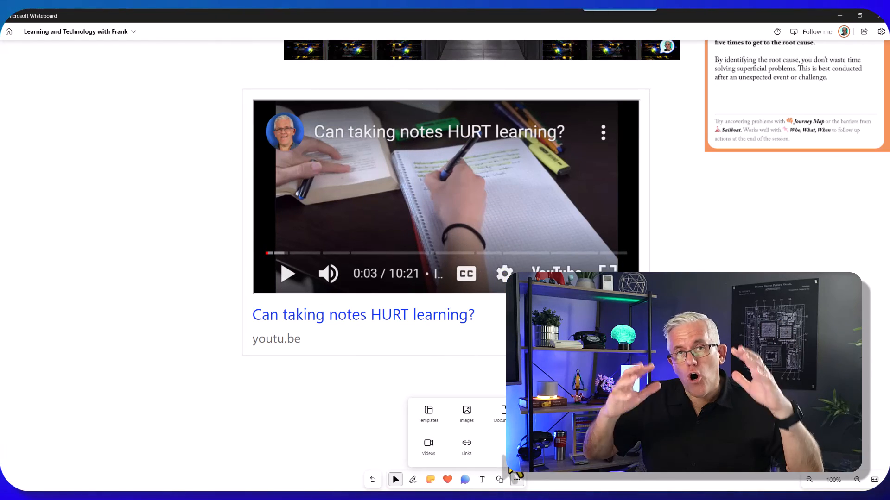
# Step: Insert the copied YouTube address as a link and place its preview beside the large video, below the Five Whys page
pyautogui.click(467, 448)
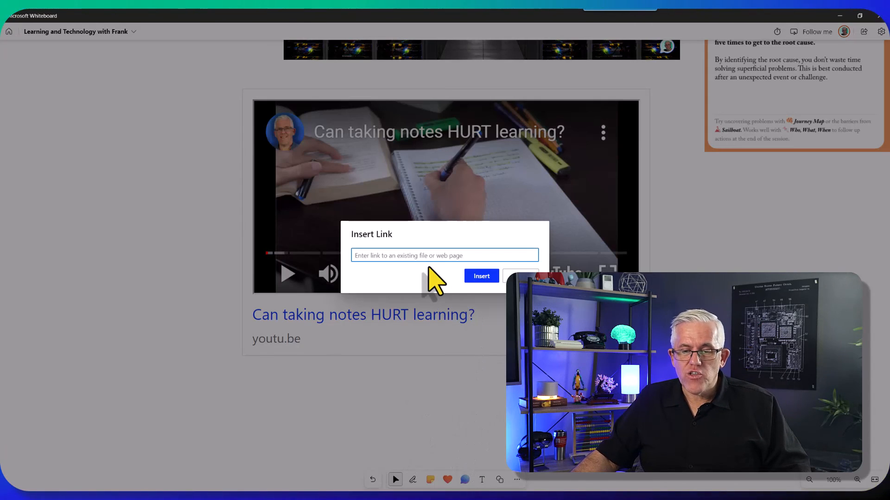
pyautogui.hotkey('ctrl', 'v')
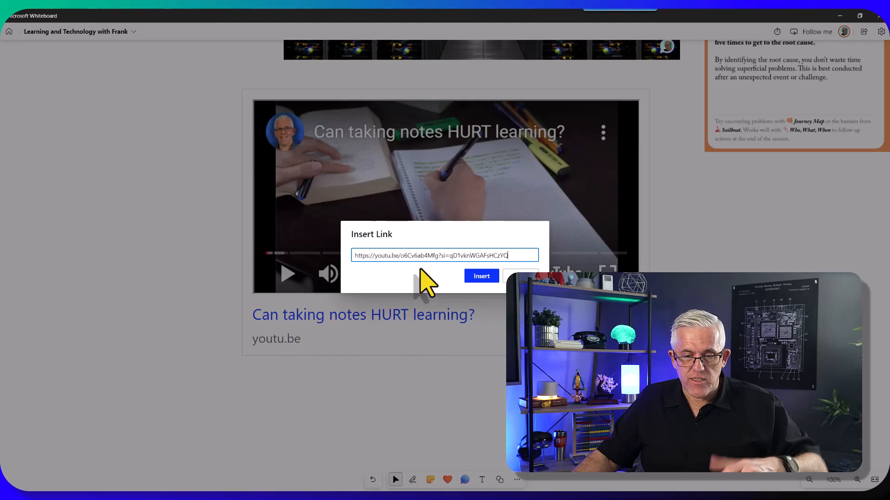
pyautogui.click(481, 276)
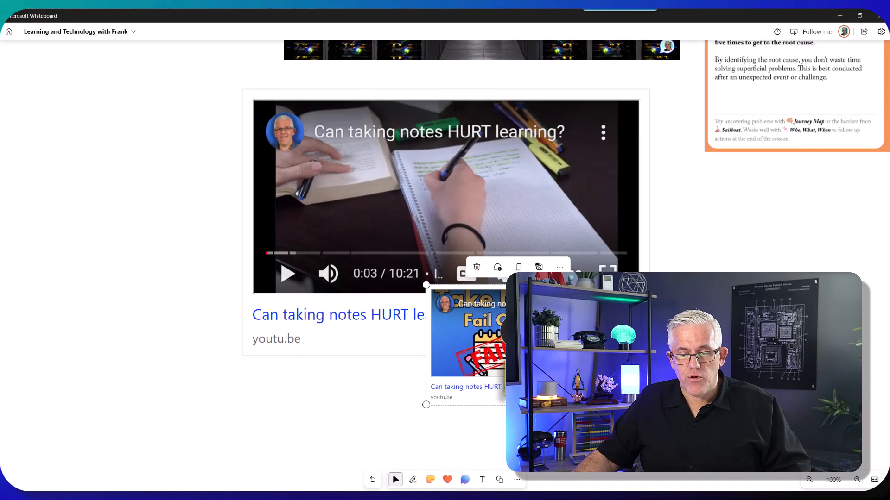
pyautogui.moveTo(354, 407); pyautogui.dragTo(357, 404)
pyautogui.moveTo(456, 334); pyautogui.dragTo(707, 229)
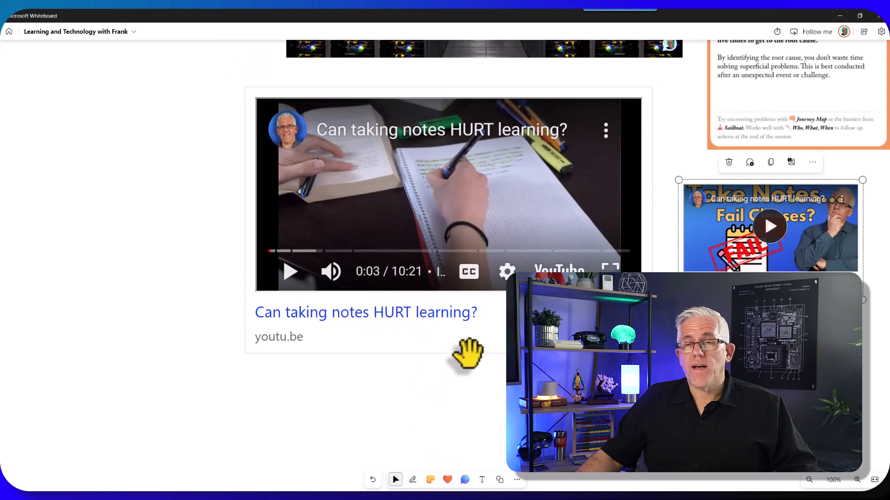
# Step: Paste the Summit Tech Academy blog link onto the empty canvas below the large video and enlarge its preview card
pyautogui.moveTo(463, 382); pyautogui.dragTo(681, 167)
pyautogui.moveTo(535, 288); pyautogui.dragTo(635, 221)
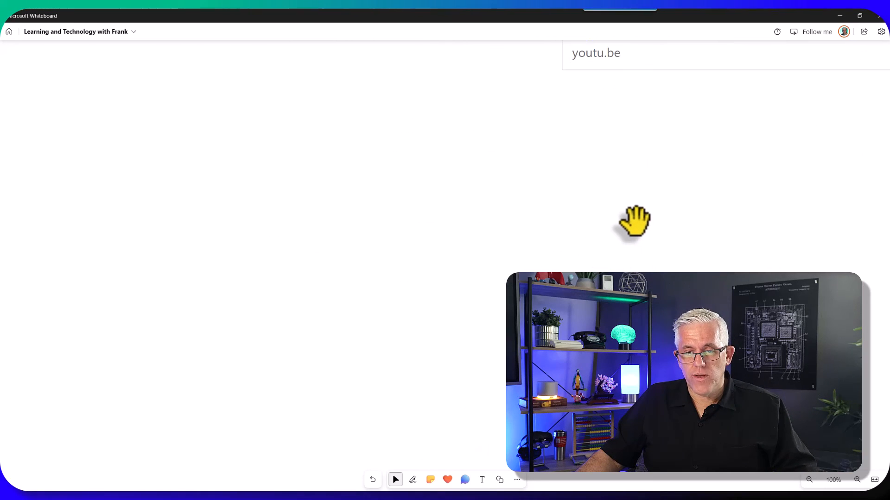
pyautogui.rightClick(346, 167)
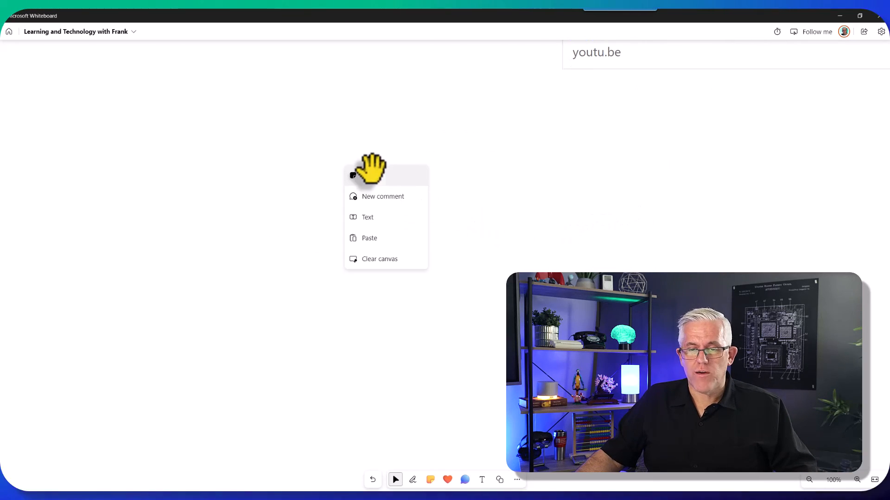
pyautogui.click(376, 238)
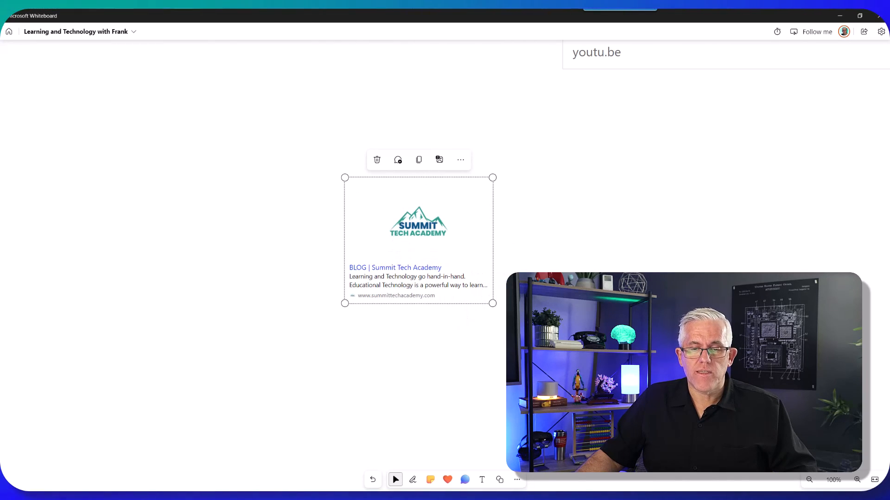
pyautogui.moveTo(492, 304); pyautogui.dragTo(599, 394)
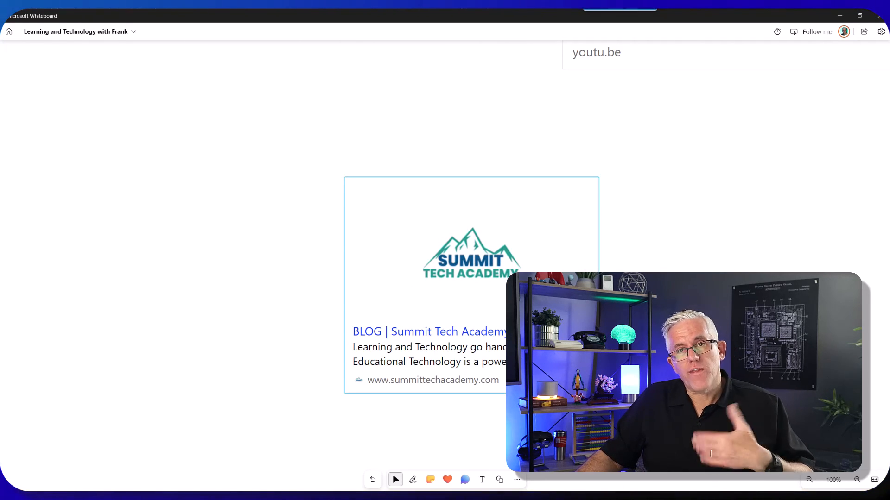
# Step: Open the Summit Tech Academy blog in the browser from its preview card and return to Microsoft Whiteboard
pyautogui.click(416, 345)
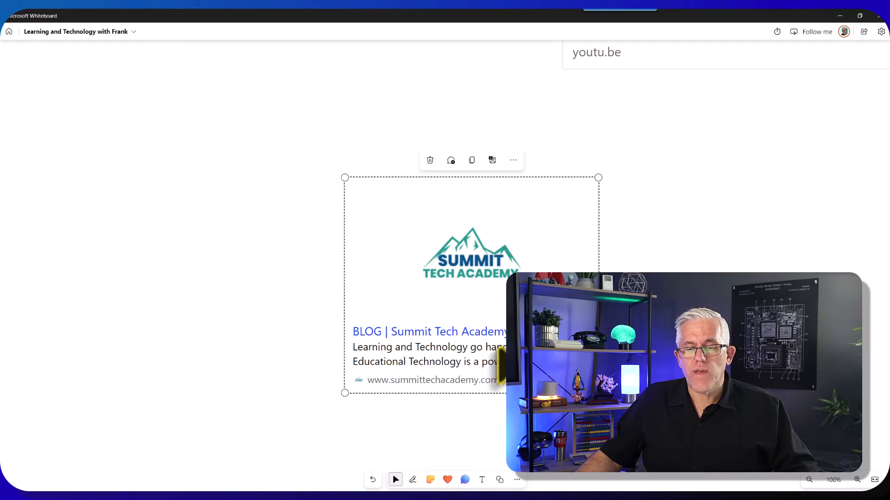
pyautogui.click(490, 337)
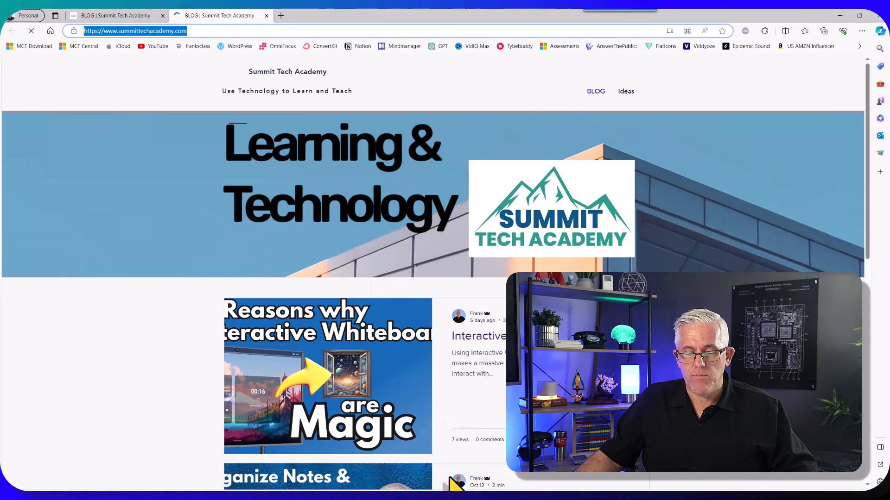
pyautogui.hotkey('alt', 'Tab')
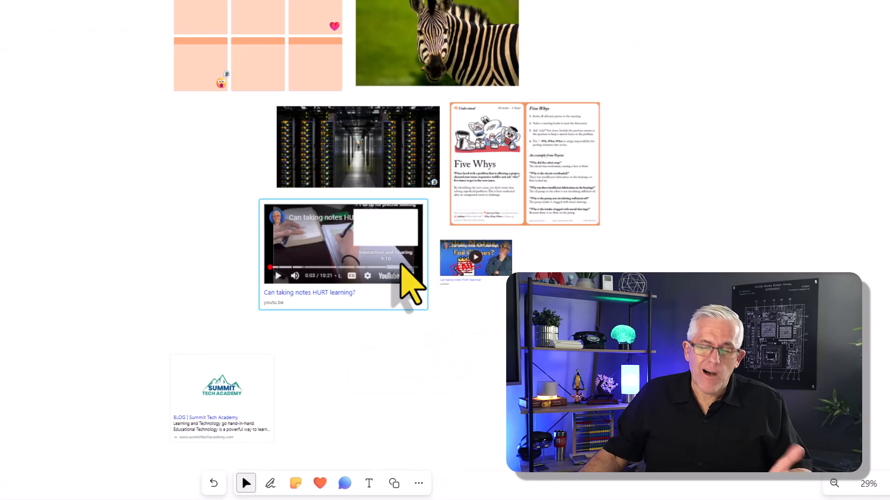
# Step: Add a blank sticky note on the empty canvas beside the large embedded video
pyautogui.rightClick(173, 193)
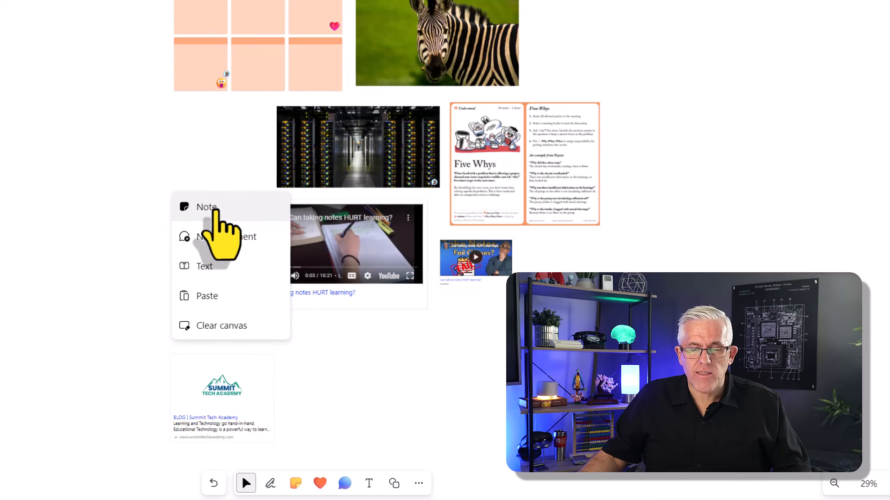
pyautogui.click(210, 208)
pyautogui.click(367, 347)
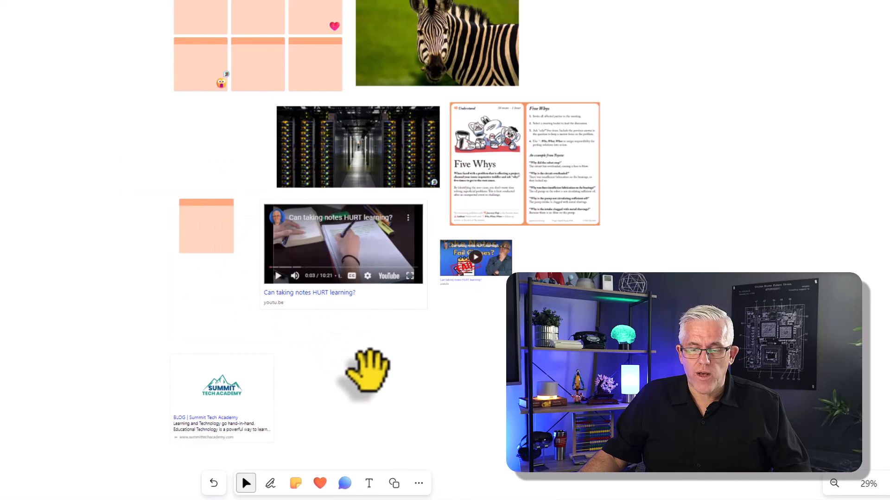
# Step: Start a new comment below the large video and place an empty text box above the Summit Tech Academy blog preview
pyautogui.rightClick(370, 321)
pyautogui.click(397, 366)
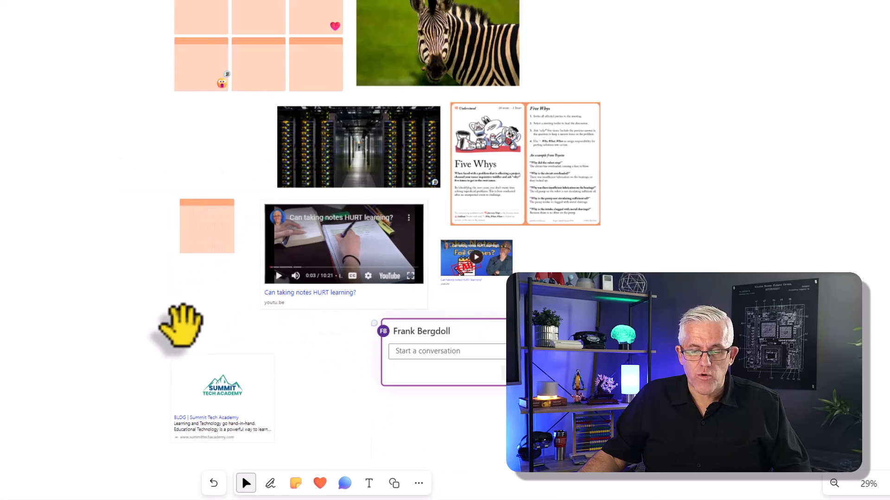
pyautogui.rightClick(179, 320)
pyautogui.click(250, 423)
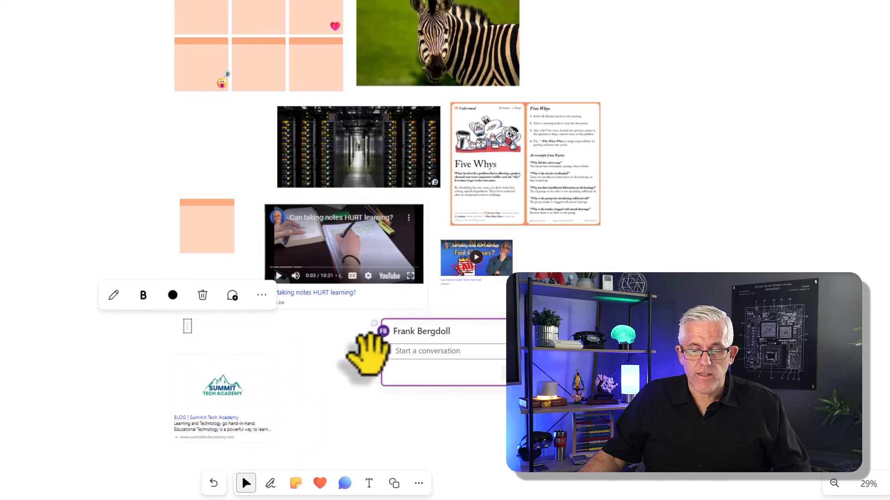
# Step: Clear all content from the whiteboard canvas and reset the zoom level to 100%
pyautogui.rightClick(323, 321)
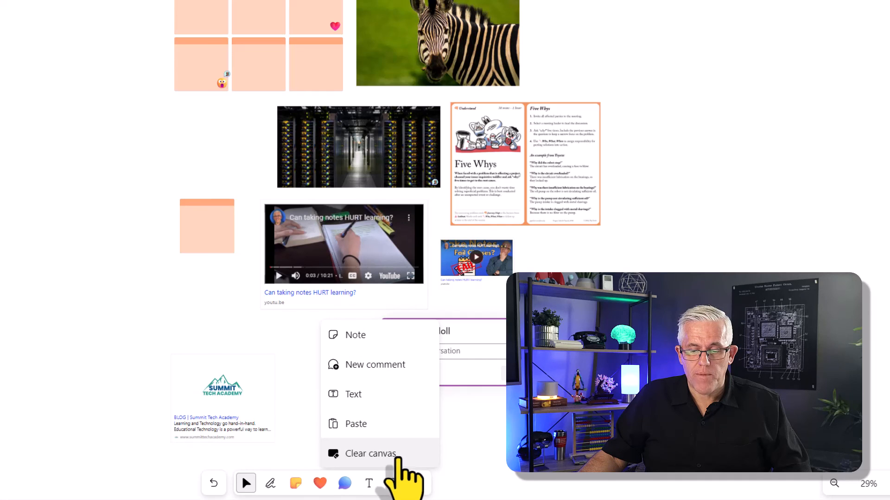
pyautogui.click(394, 455)
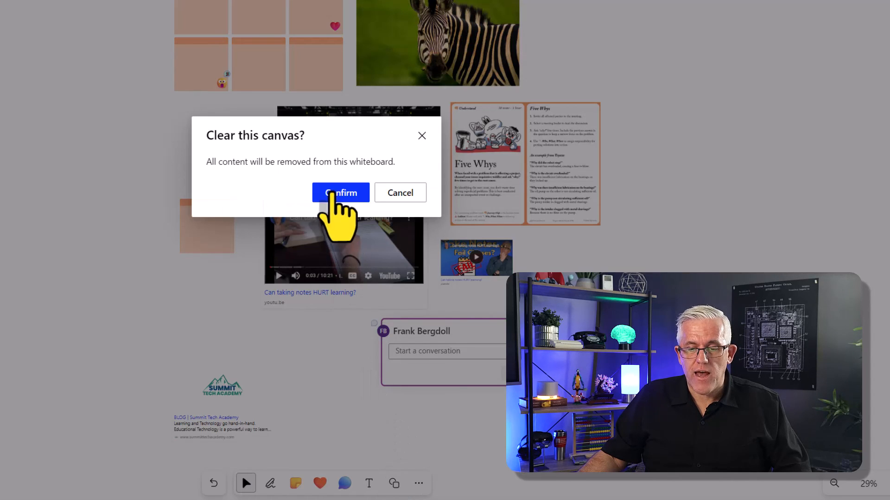
pyautogui.click(340, 193)
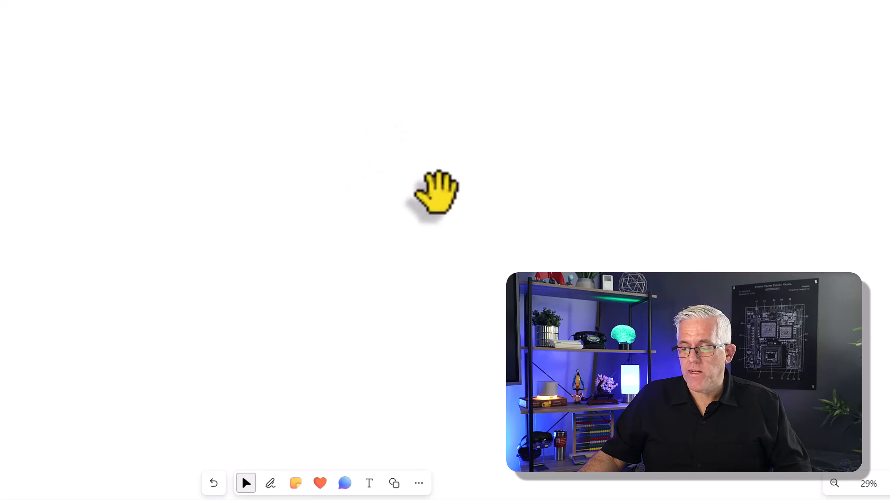
pyautogui.click(868, 484)
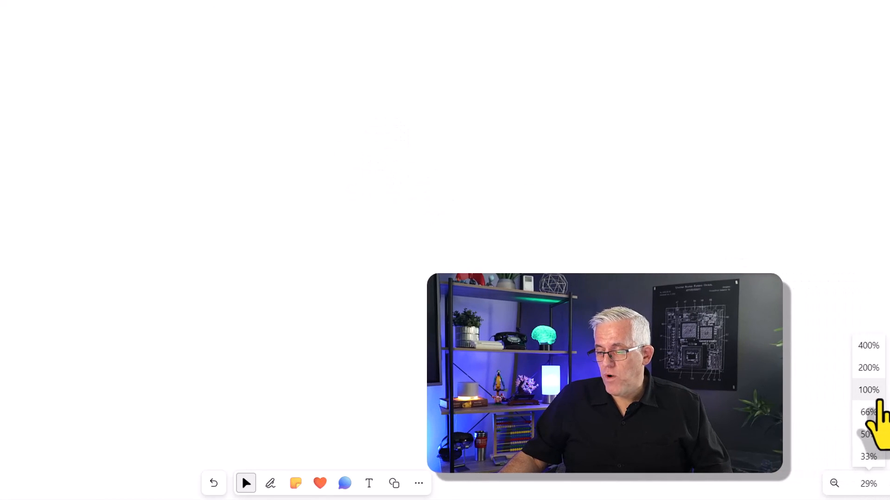
pyautogui.click(868, 390)
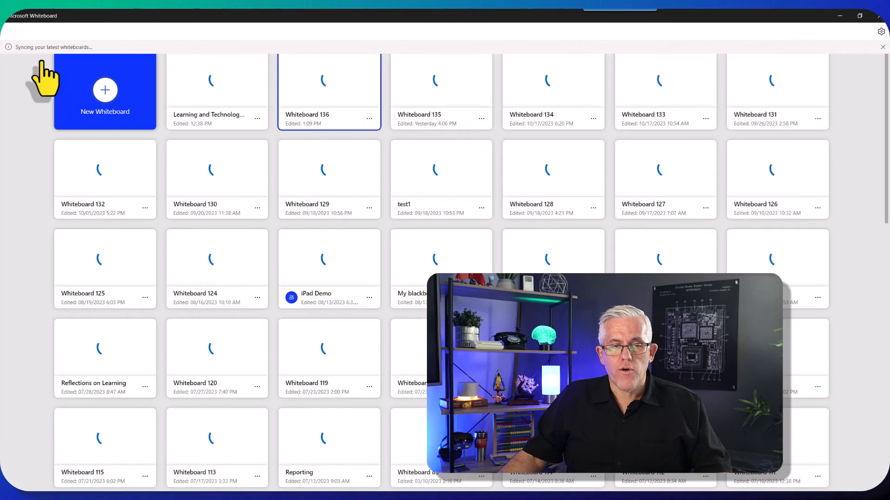
# Step: Create a new whiteboard from the board overview and dismiss the template gallery to keep a blank canvas
pyautogui.click(143, 77)
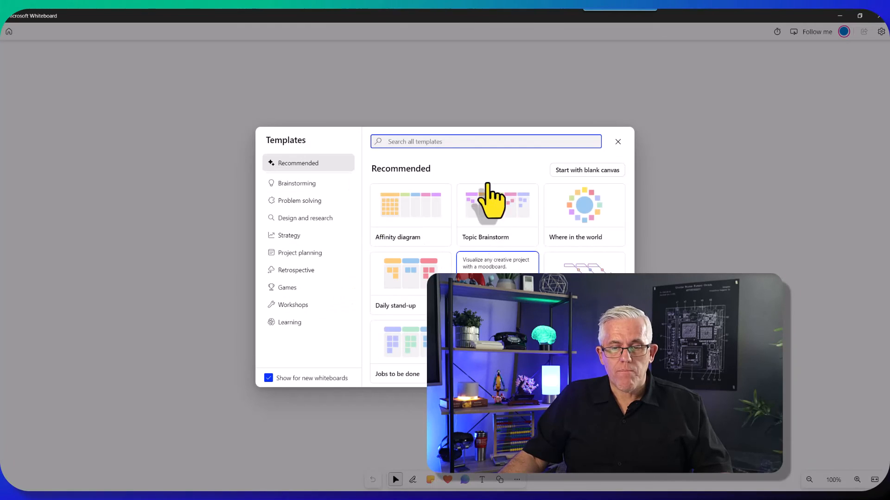
pyautogui.click(618, 142)
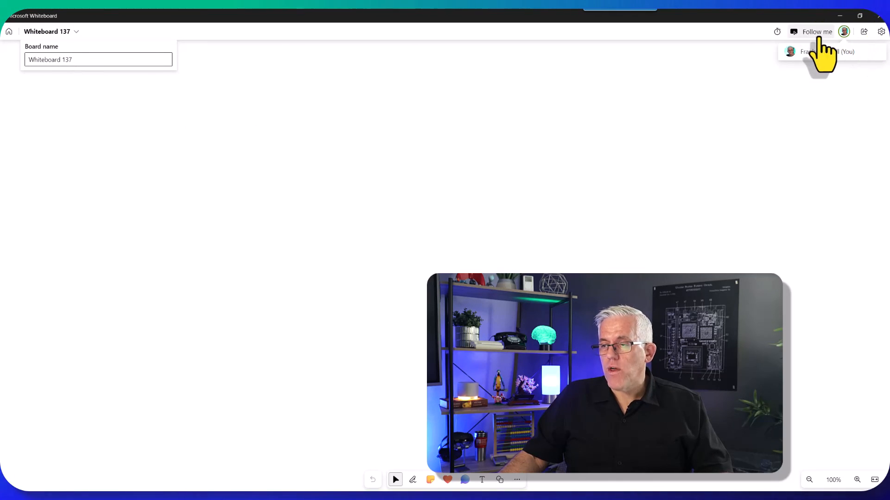
# Step: Review the whiteboard settings and the optional connected experiences option under Privacy and security, then close the settings
pyautogui.click(878, 34)
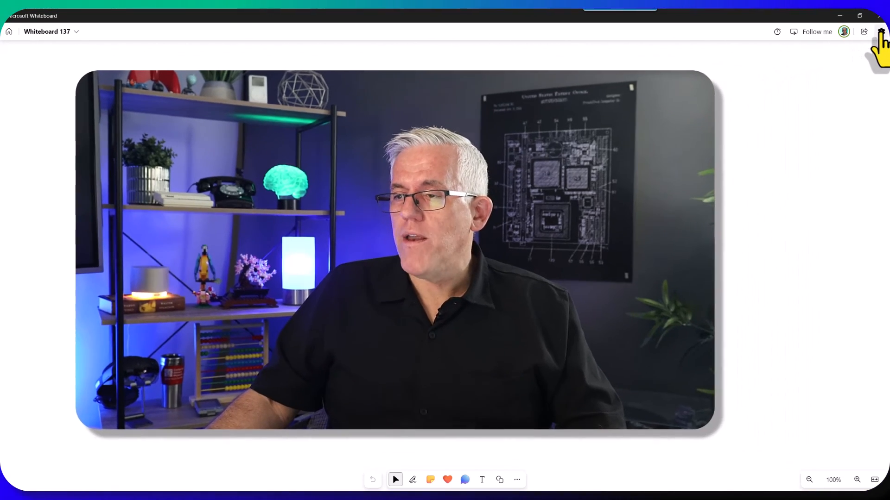
pyautogui.click(880, 32)
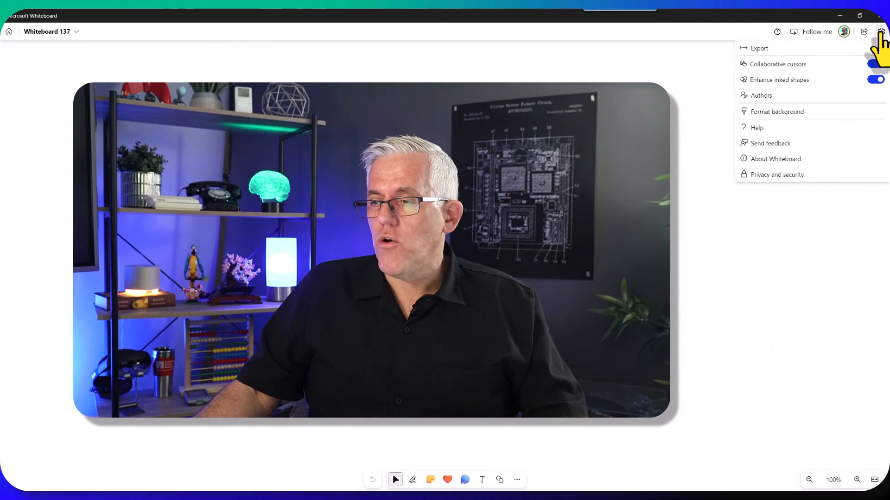
pyautogui.click(762, 175)
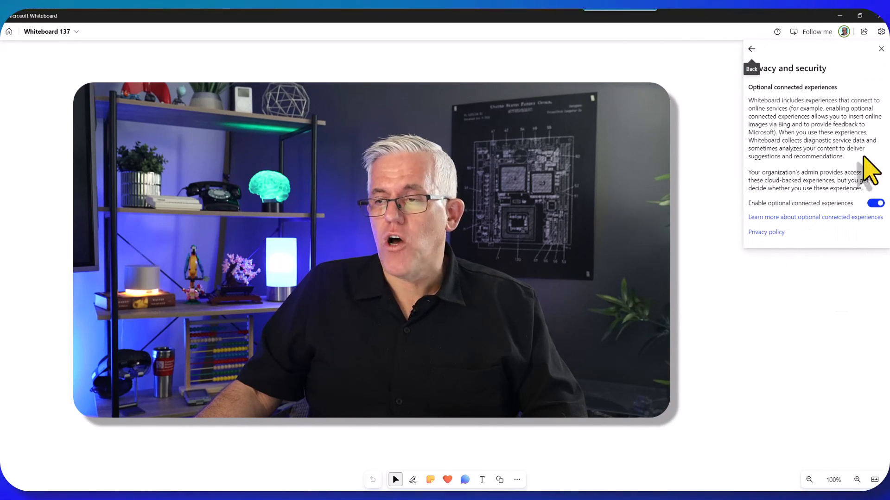
pyautogui.click(880, 49)
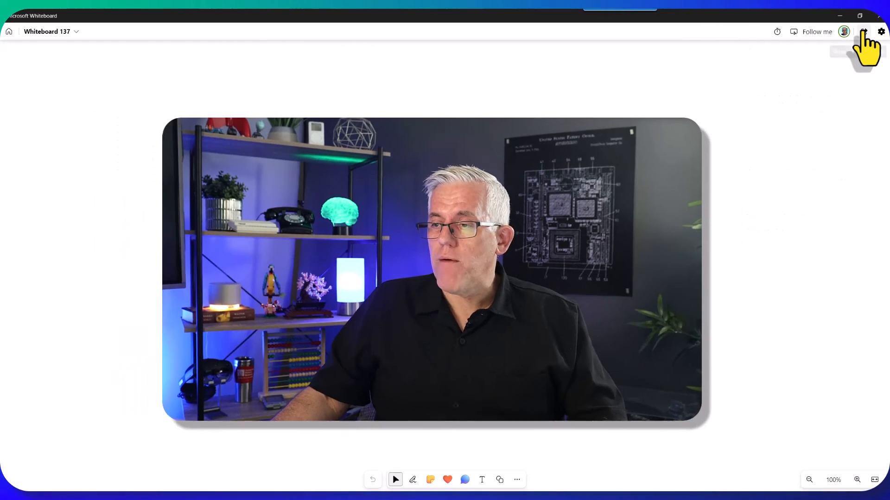
# Step: Open the sharing options for the new whiteboard
pyautogui.click(864, 31)
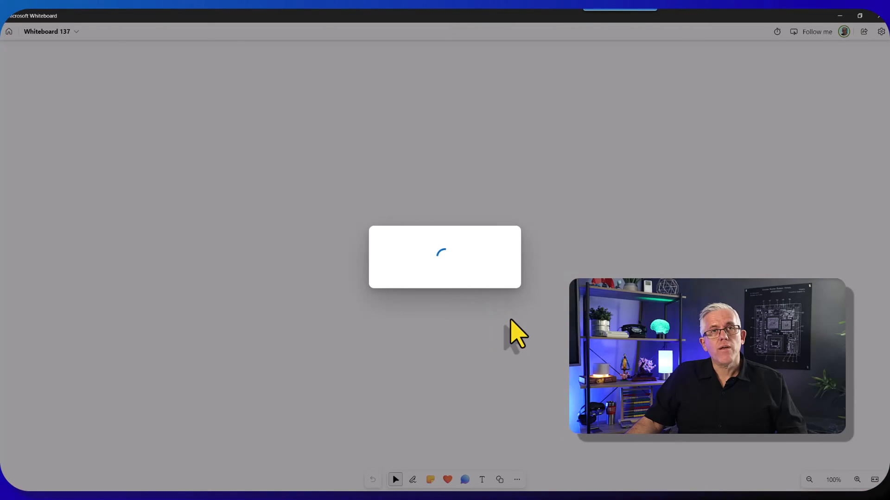